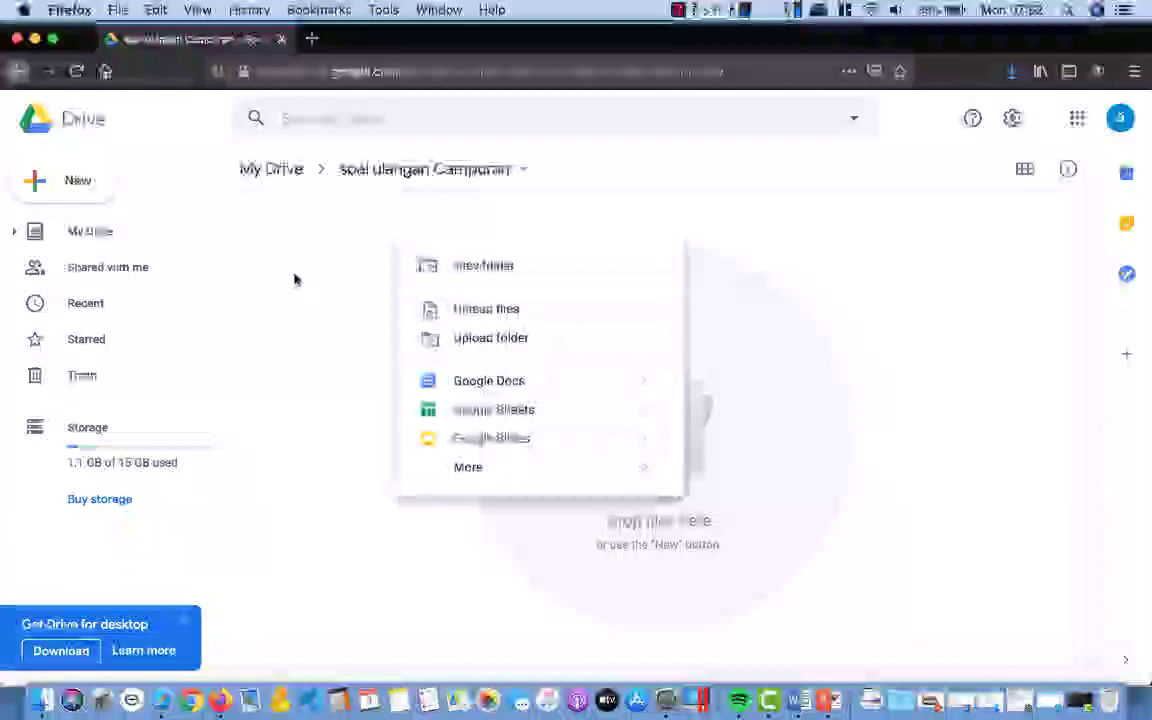
Step: Create a new blank Google Form from Drive's New > More menu
mouse_move(486, 510)
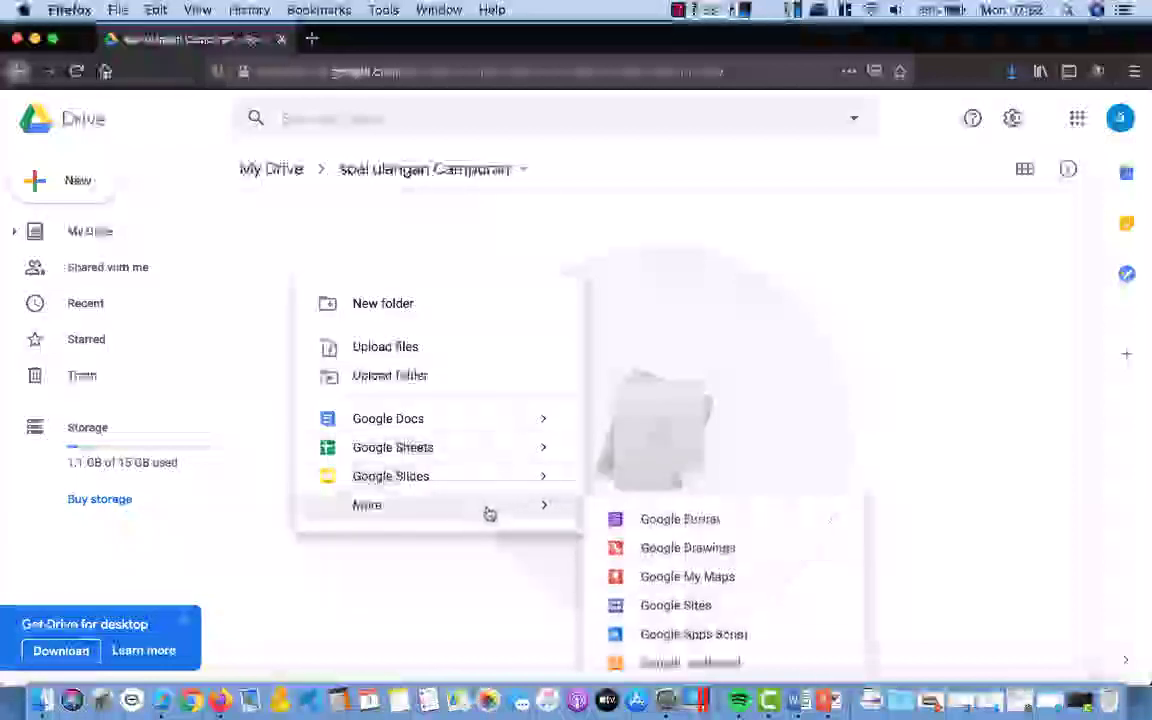
click(716, 530)
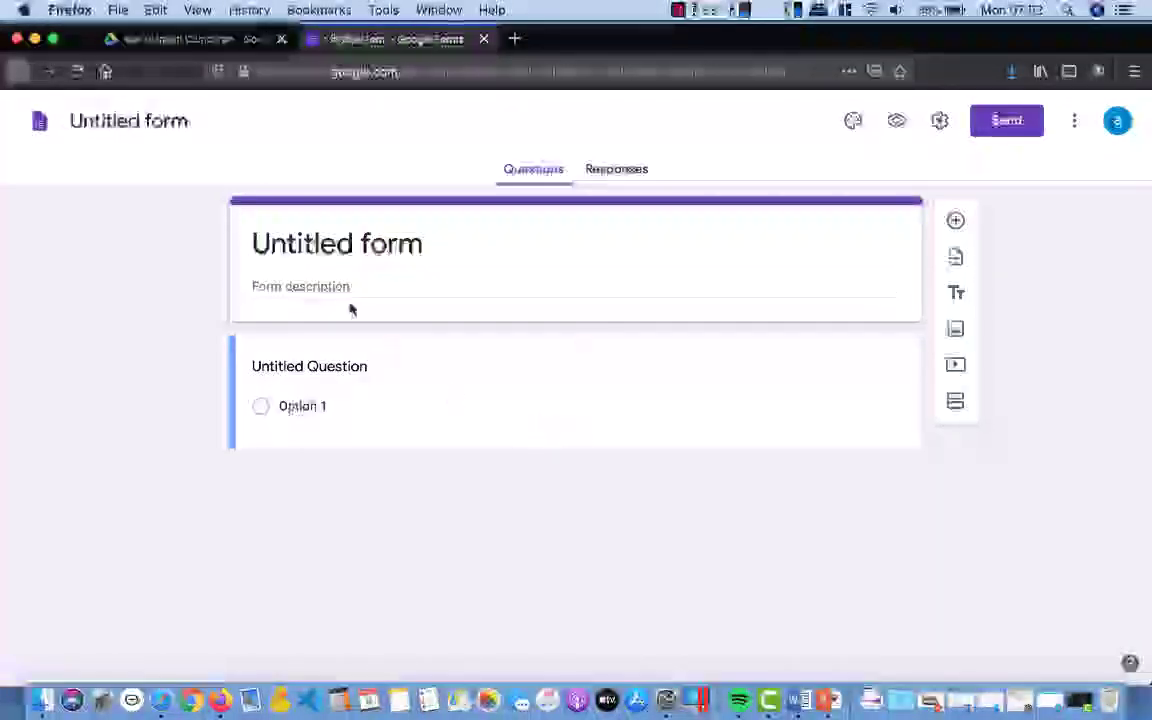
Step: Rename the untitled form to 'Soal Ulangan Campuran'
click(130, 121)
text(Soal)
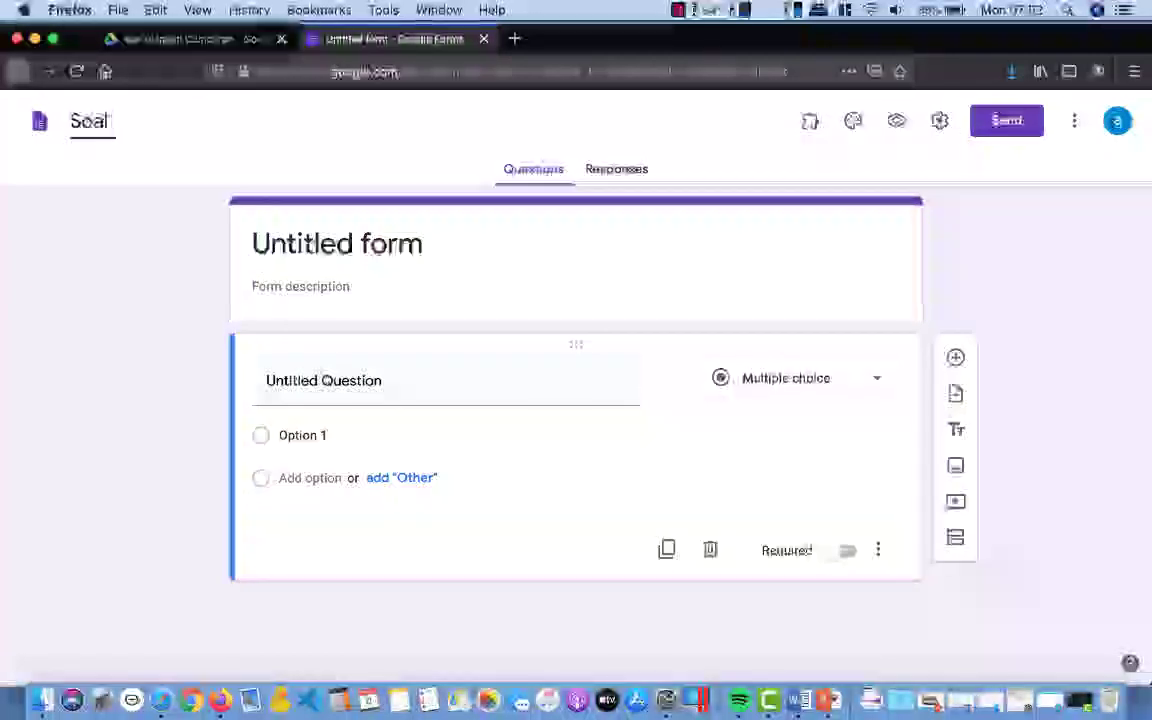
text( Ul)
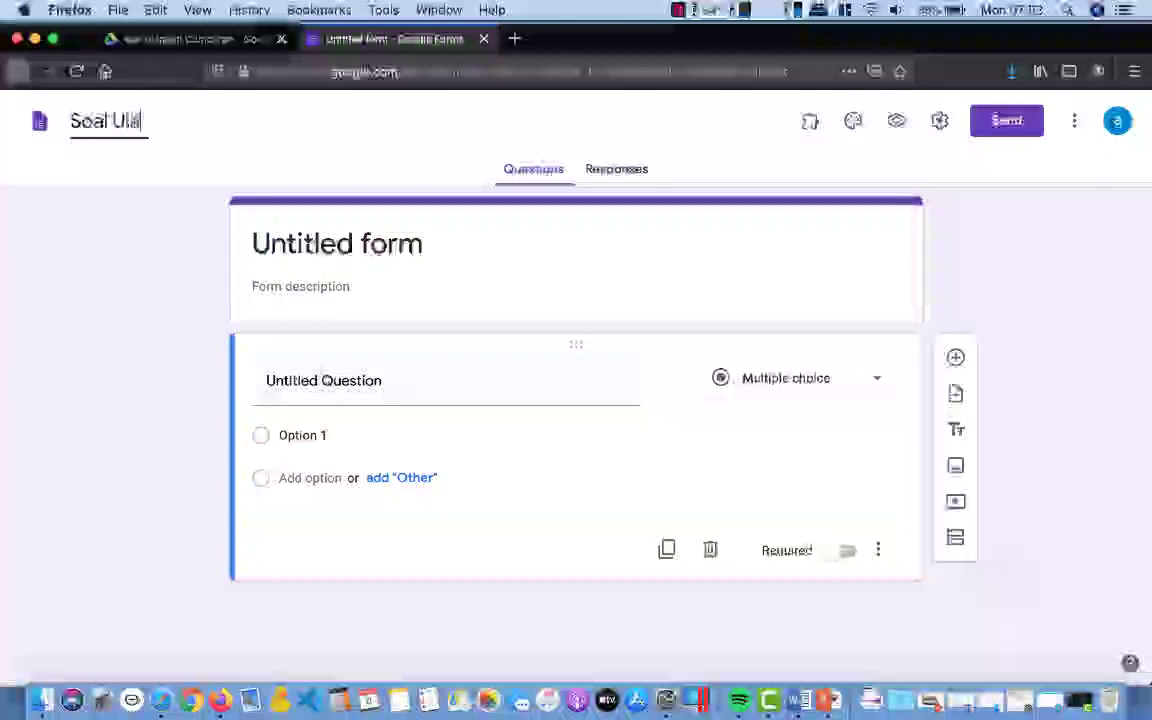
text(angan)
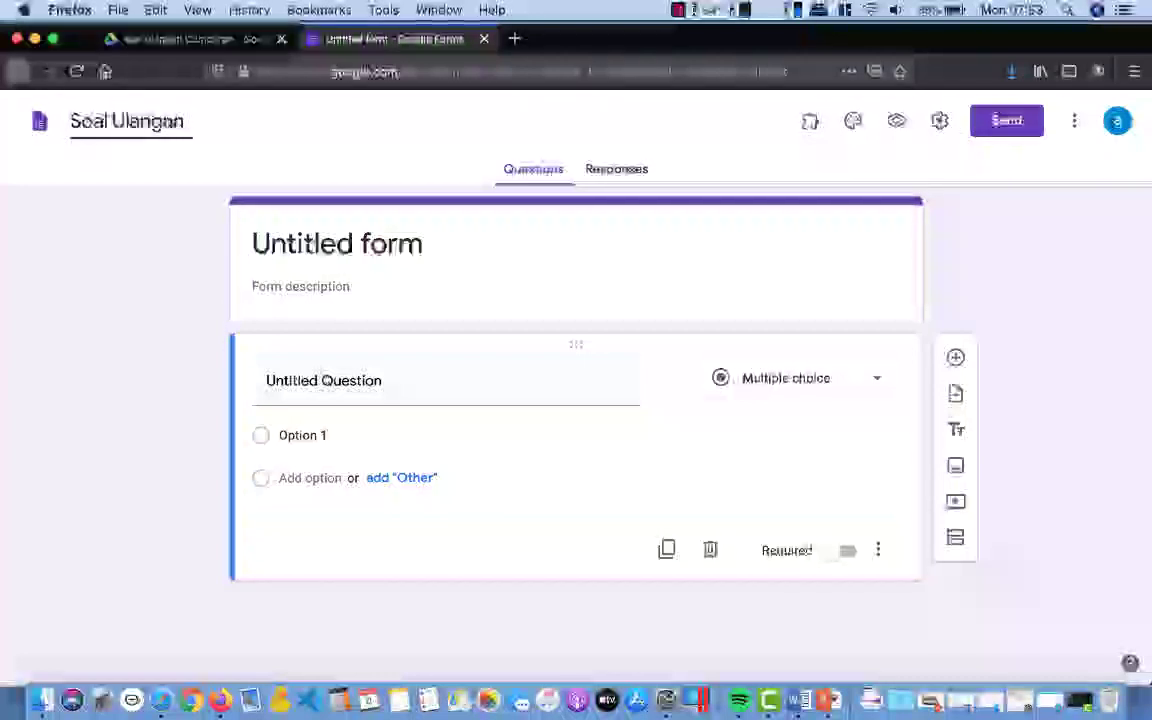
text( Ca)
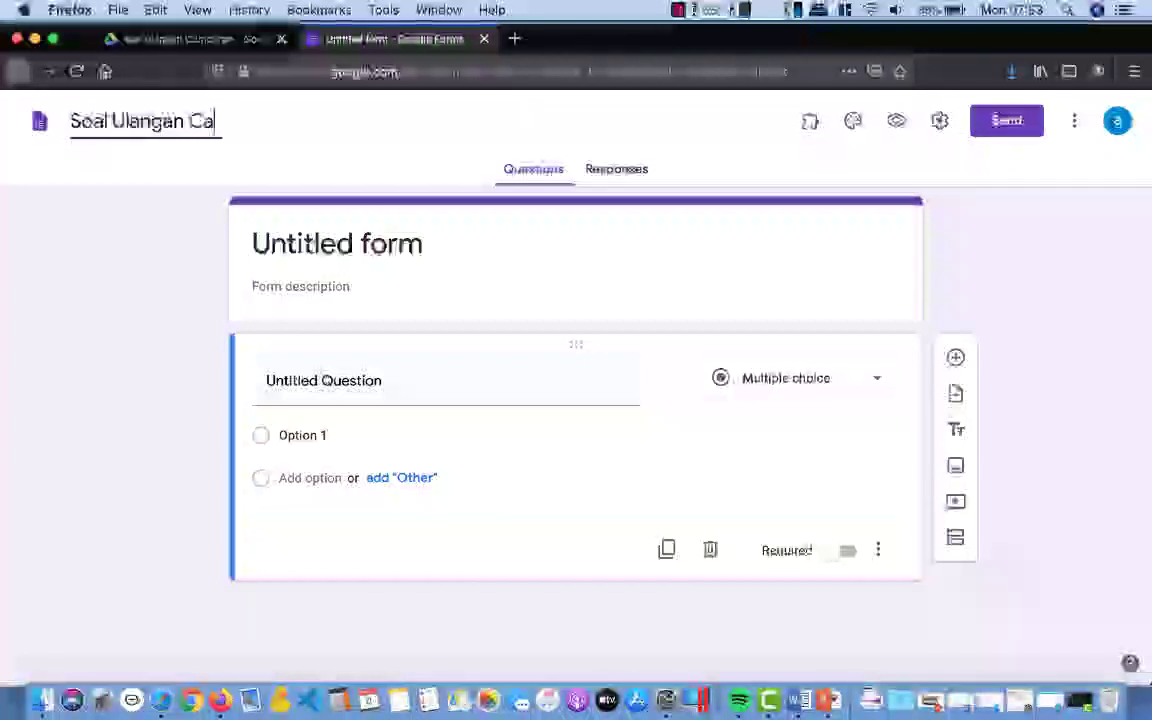
text(mpuran)
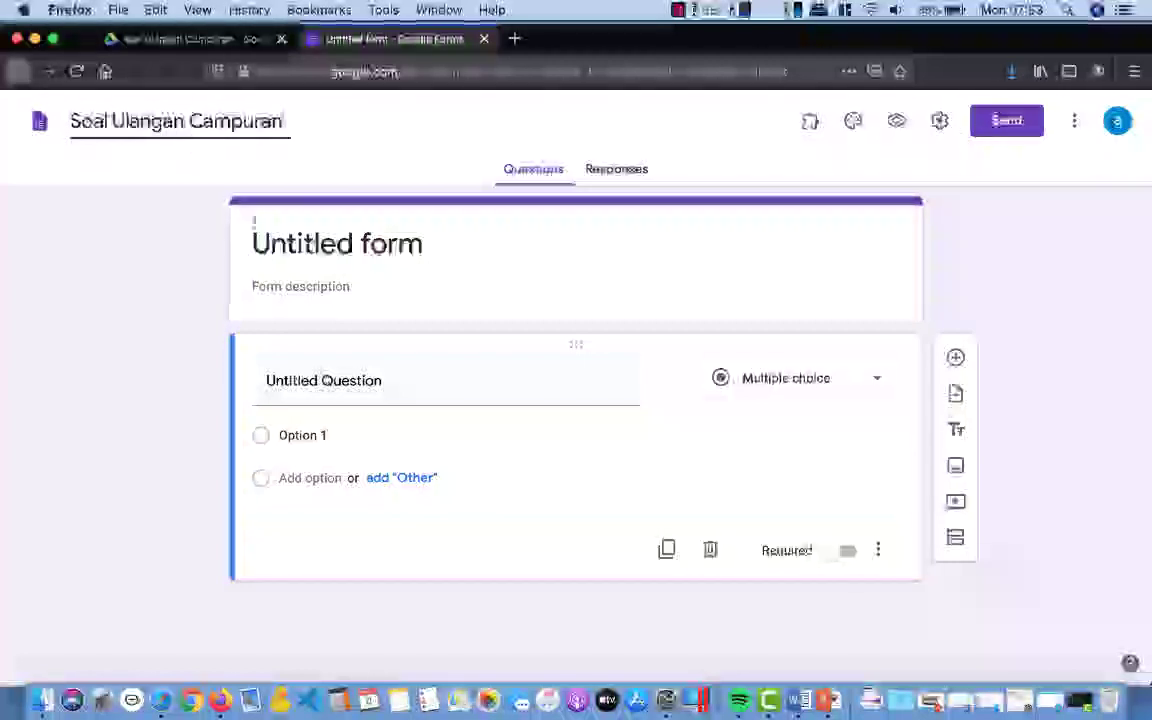
click(325, 265)
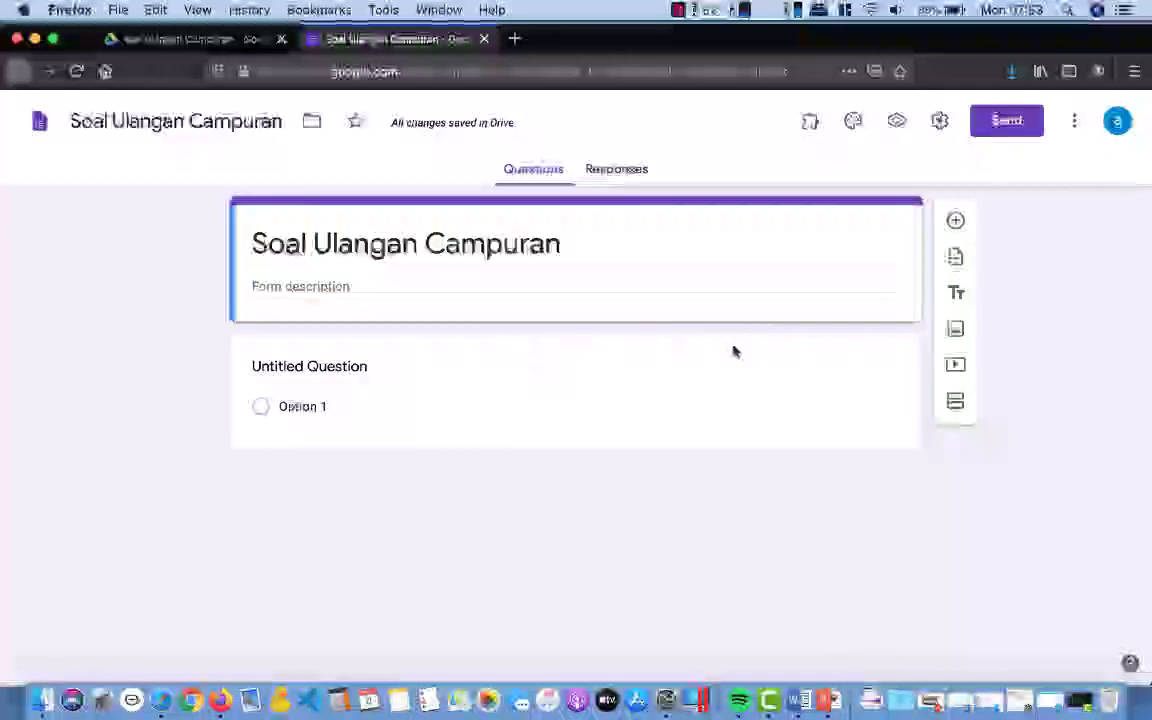
Step: Title the first question 'Nama', make it required, and add a second question
click(350, 369)
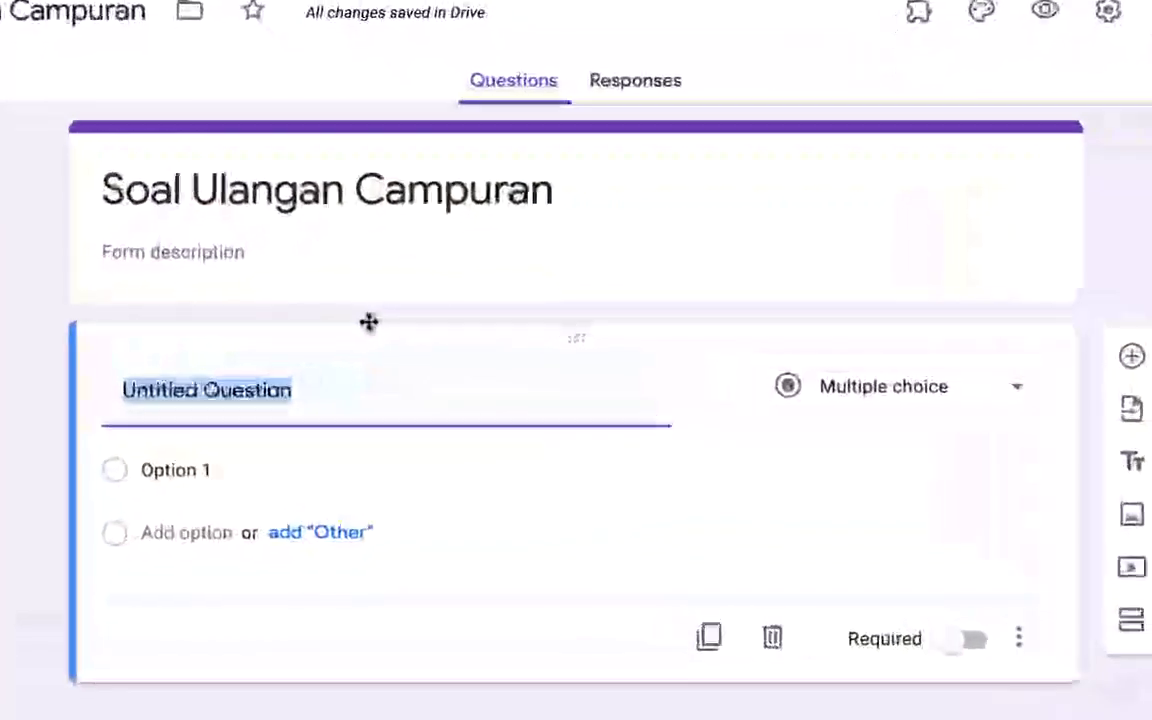
text(N)
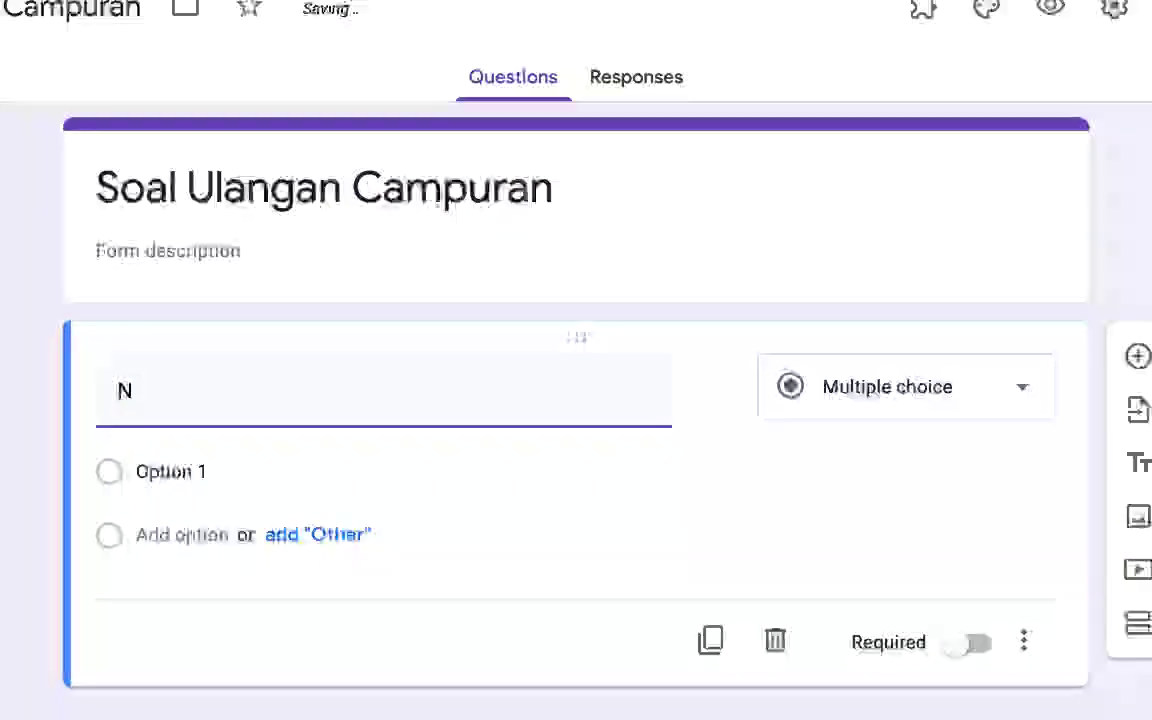
text(ama)
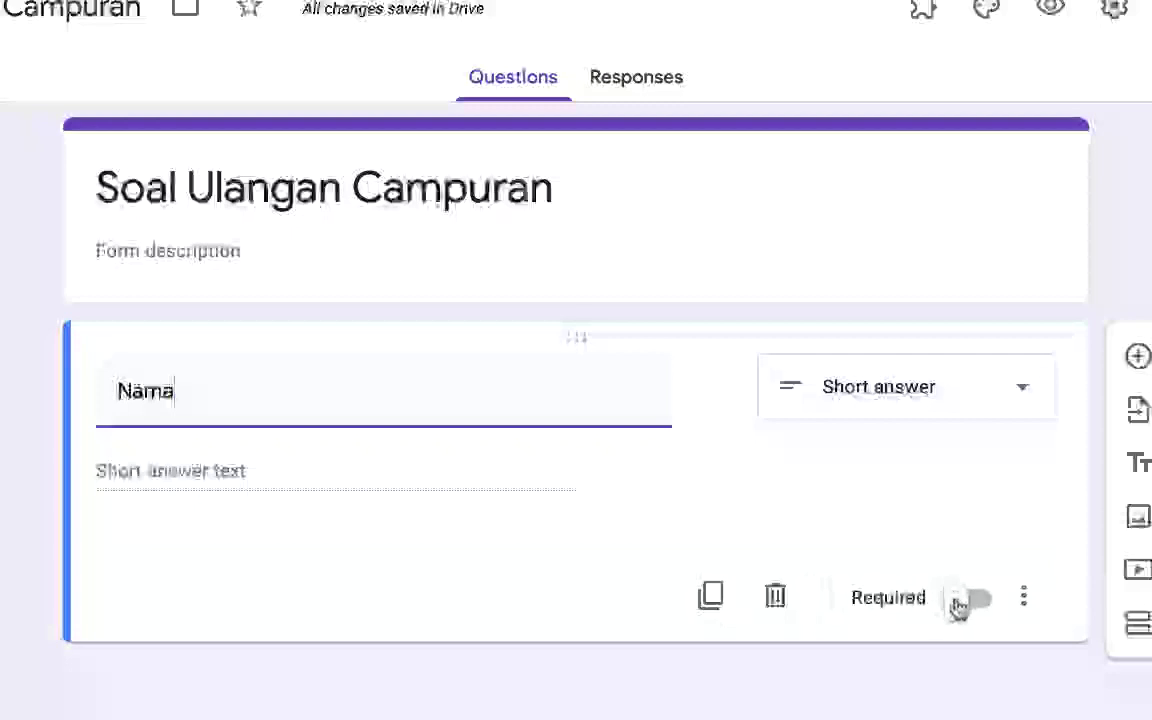
click(960, 603)
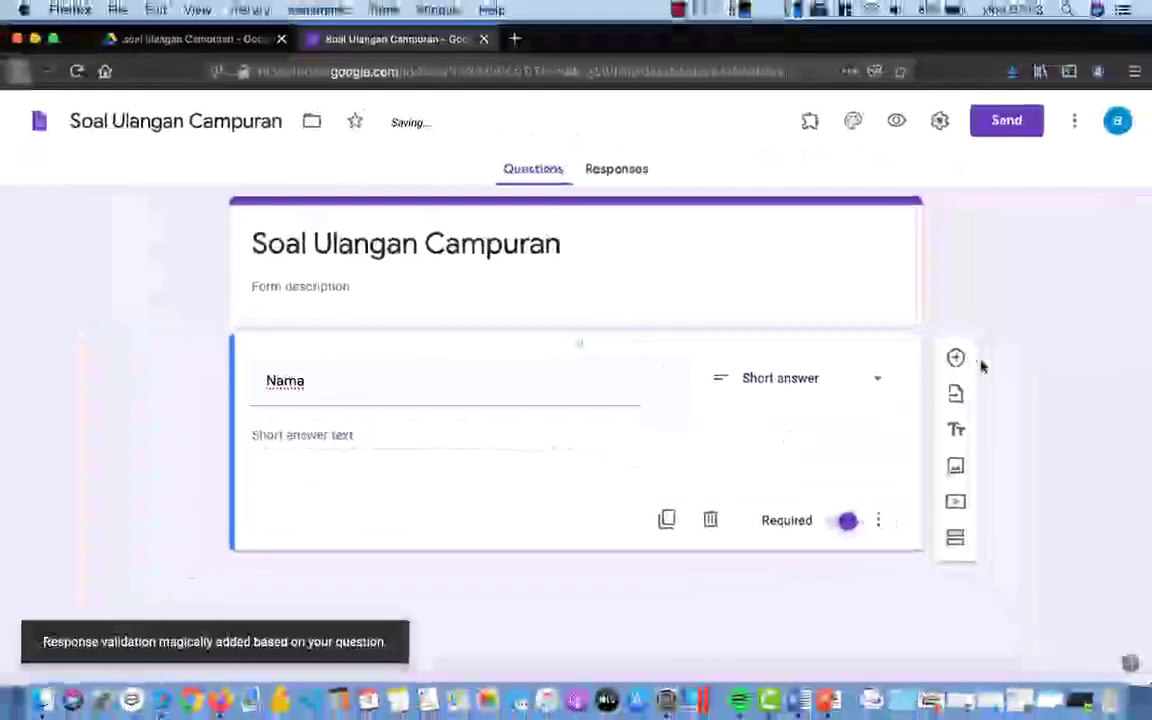
click(955, 358)
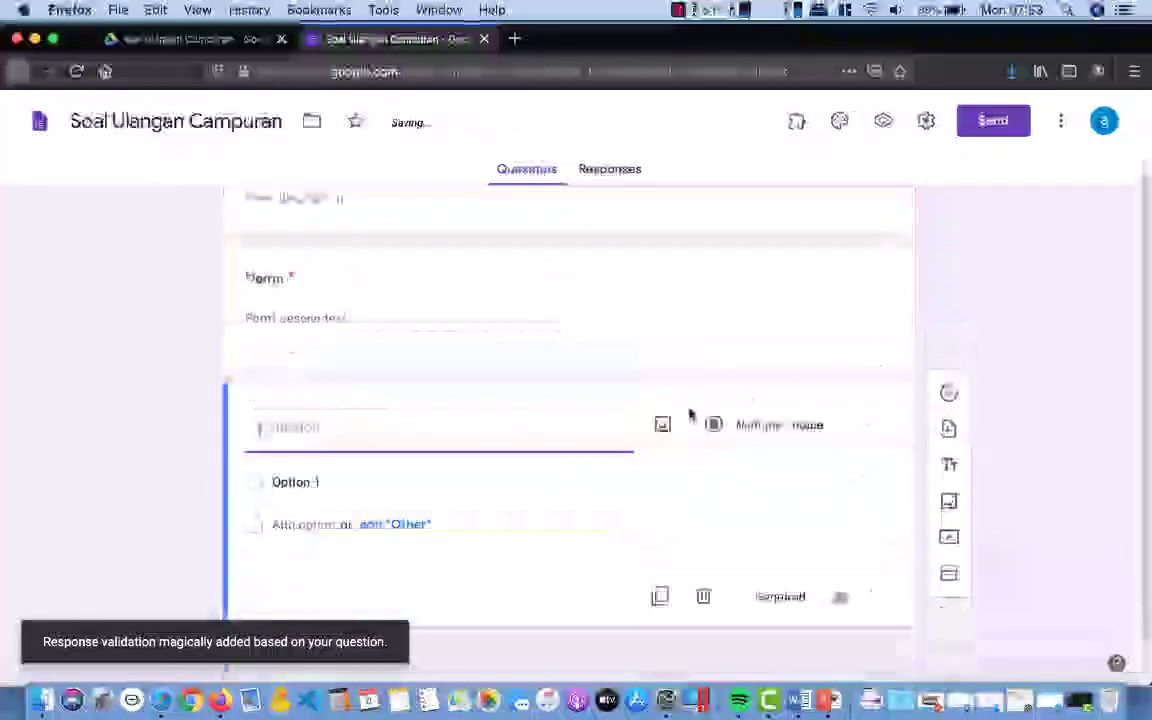
Step: Title the new question 'Kelas' and change its type to Dropdown
text(Kelas)
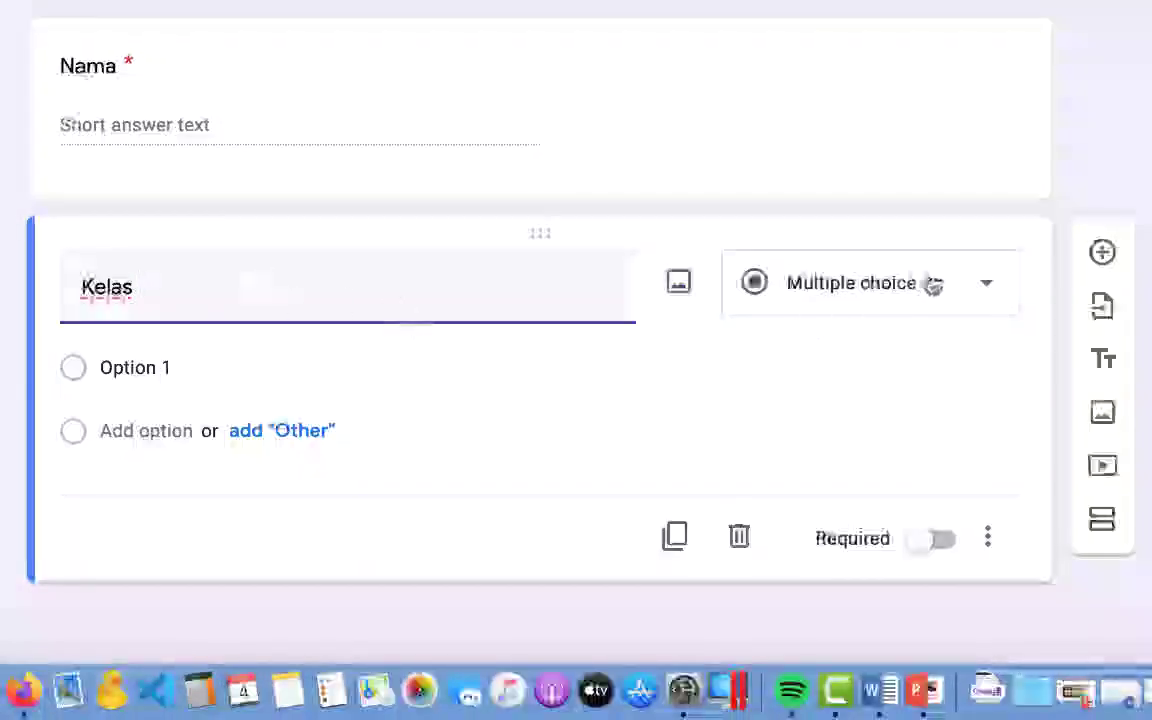
click(975, 297)
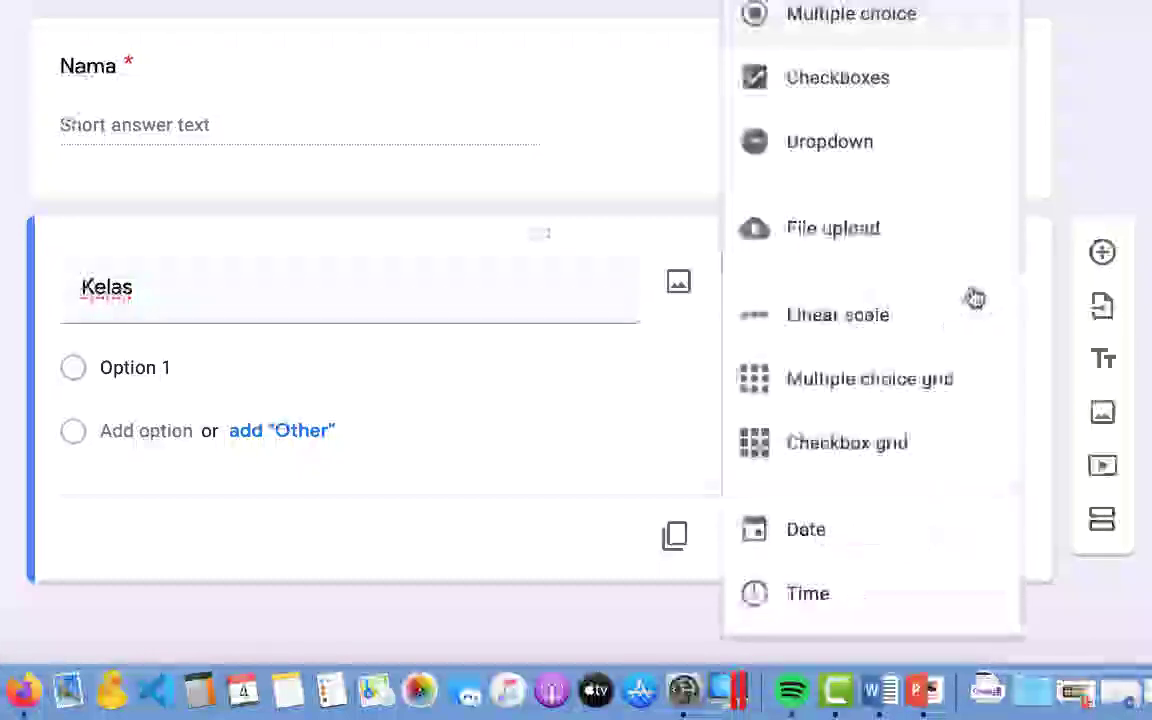
click(872, 145)
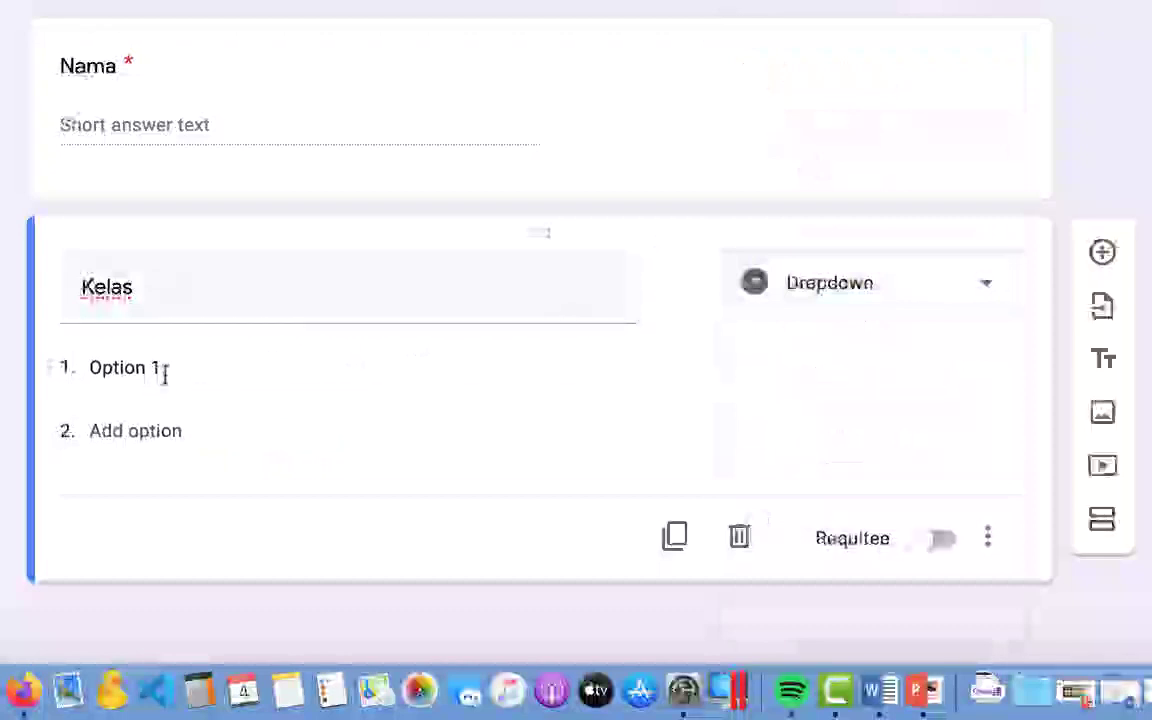
Step: Add options X MIPA 1, X MIPA 2 and X IPS 1, and mark Kelas required
click(157, 372)
text(MIPA)
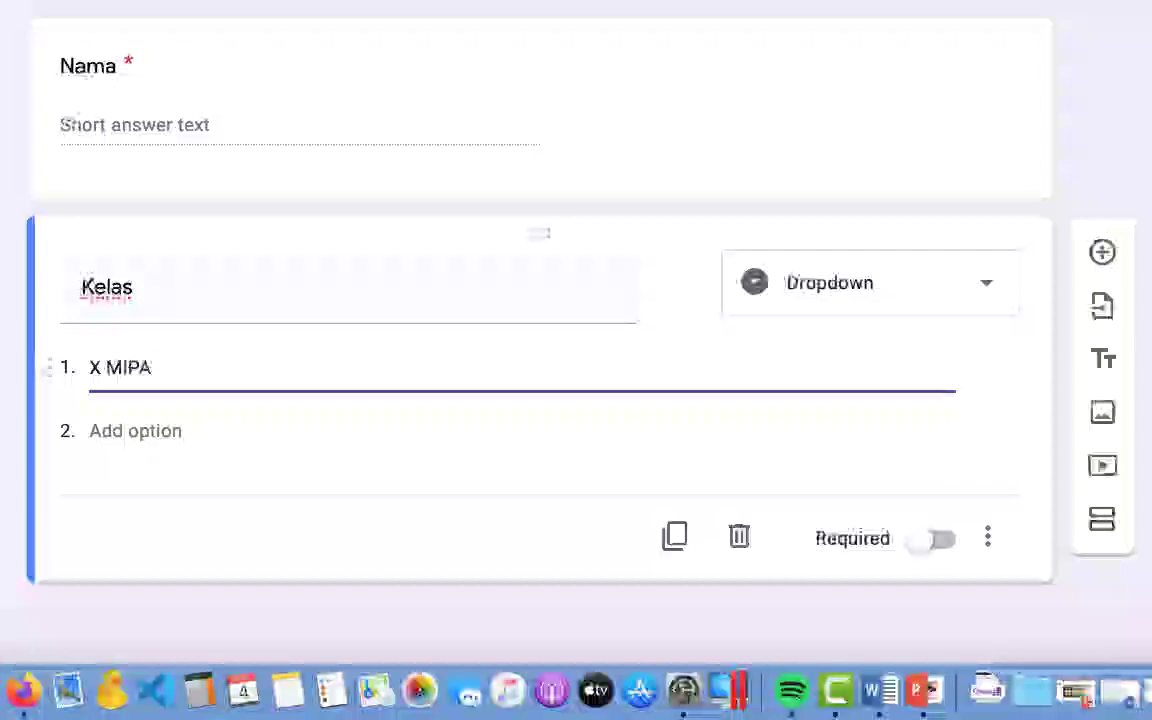
click(148, 434)
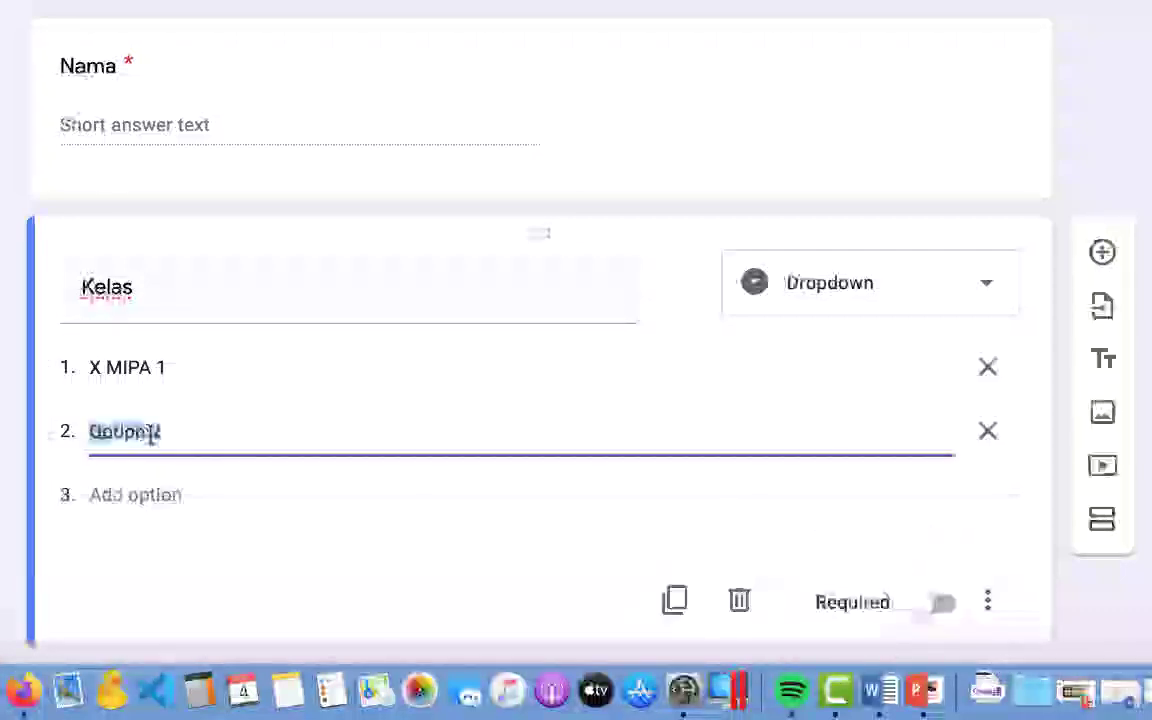
text(X MIPA)
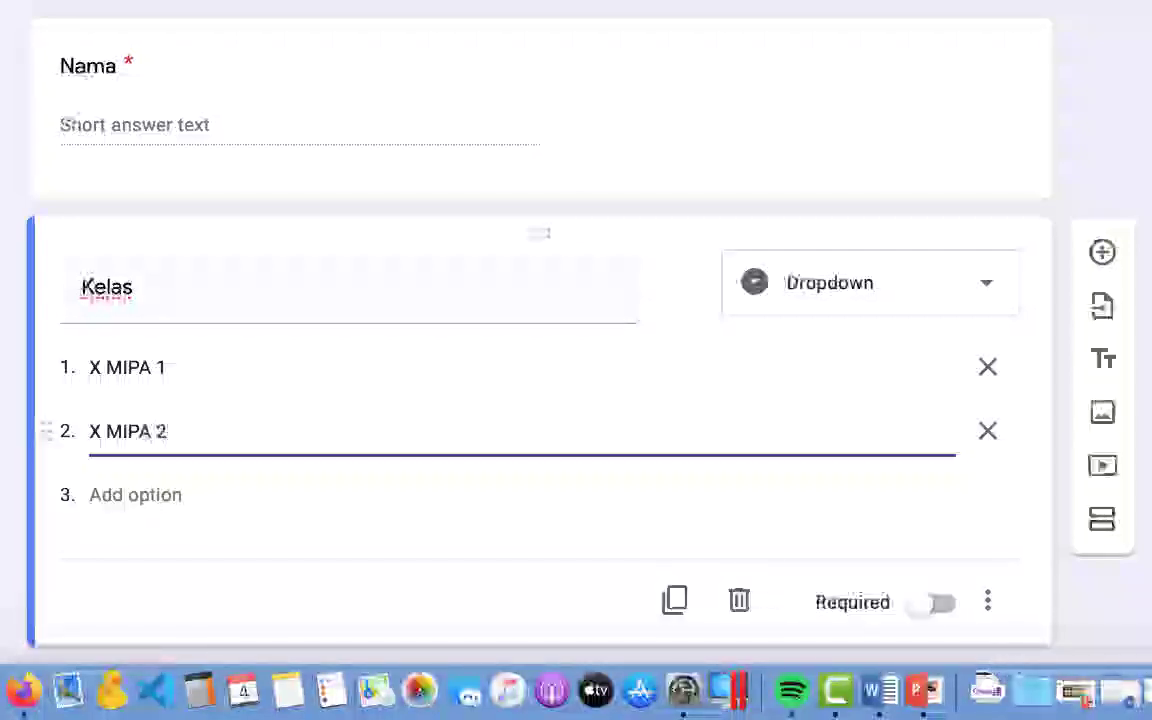
click(142, 495)
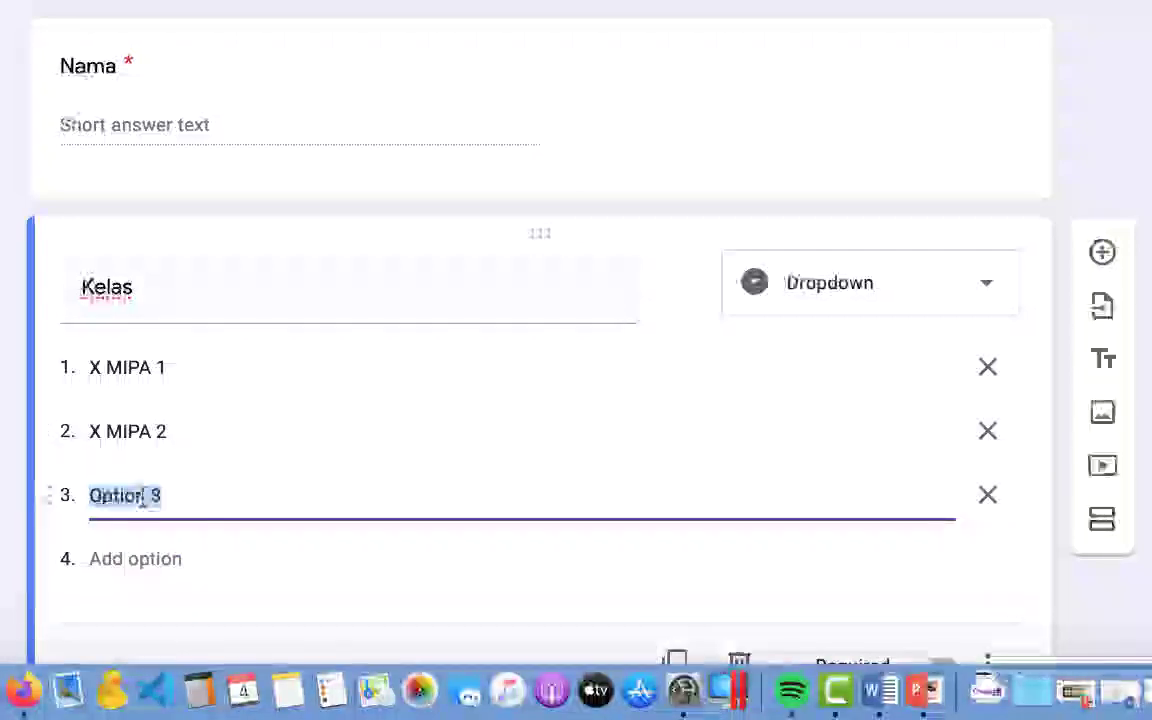
text(X)
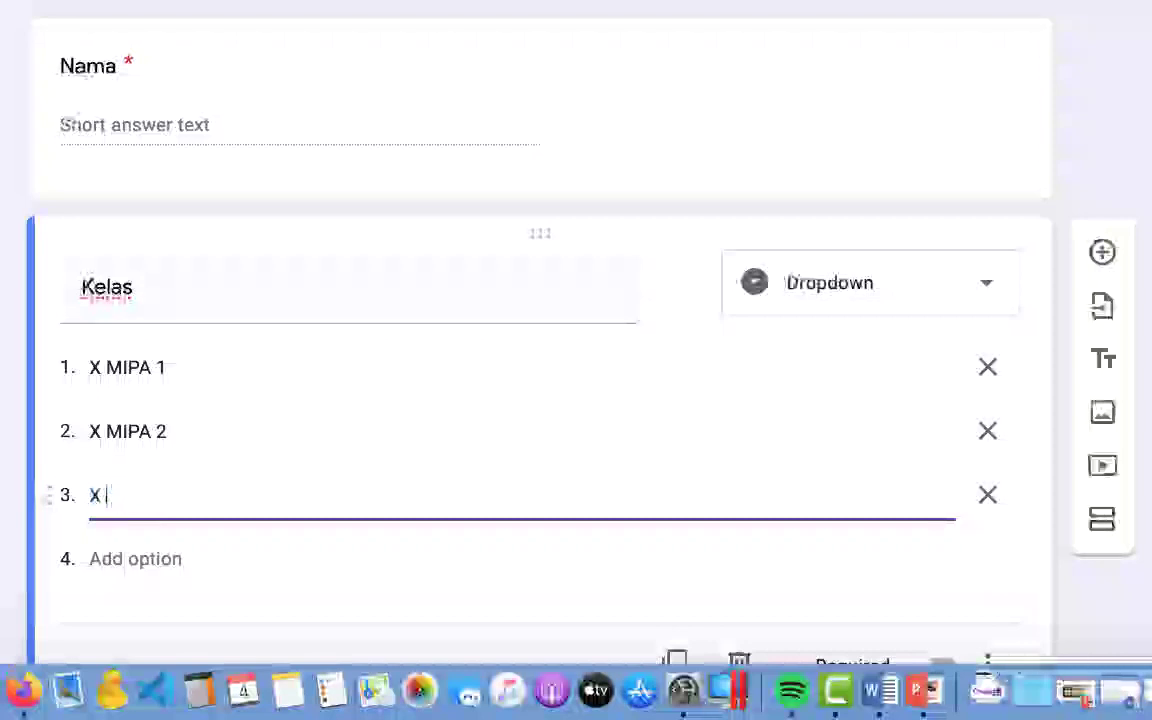
text( IPS 1)
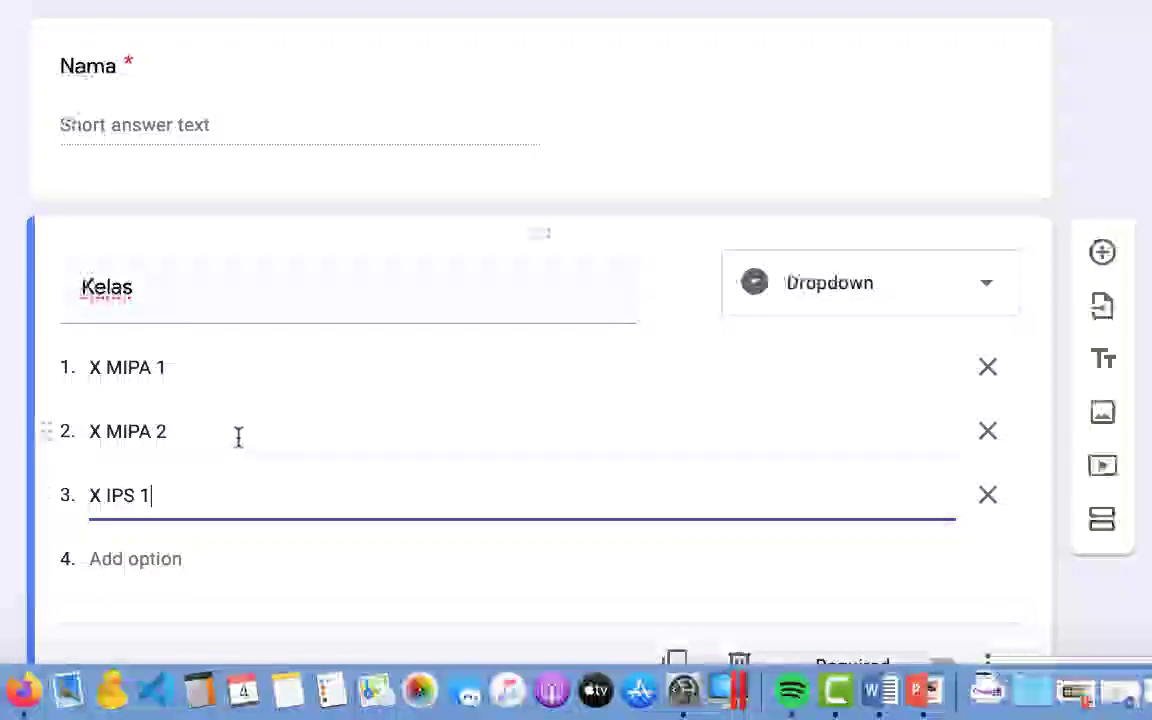
scroll(267, 419, up, 1)
scroll(267, 419, down, 3)
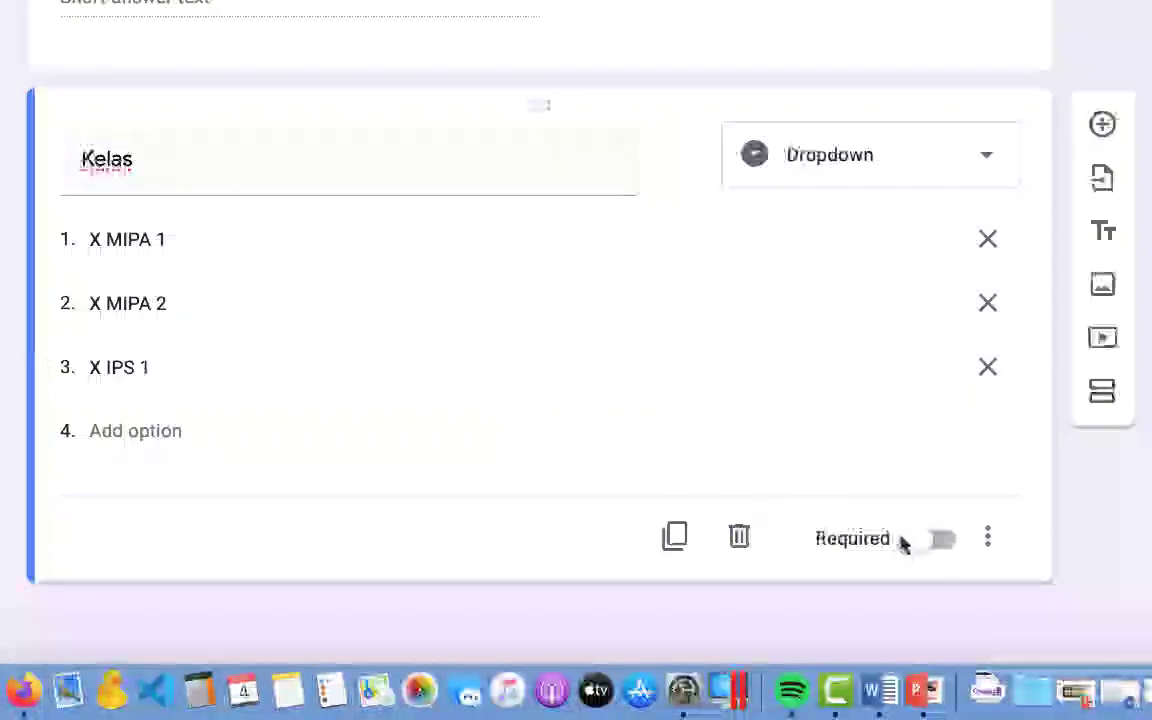
click(911, 545)
Step: Add a 'Password' question with Text > Contains response validation
click(1102, 124)
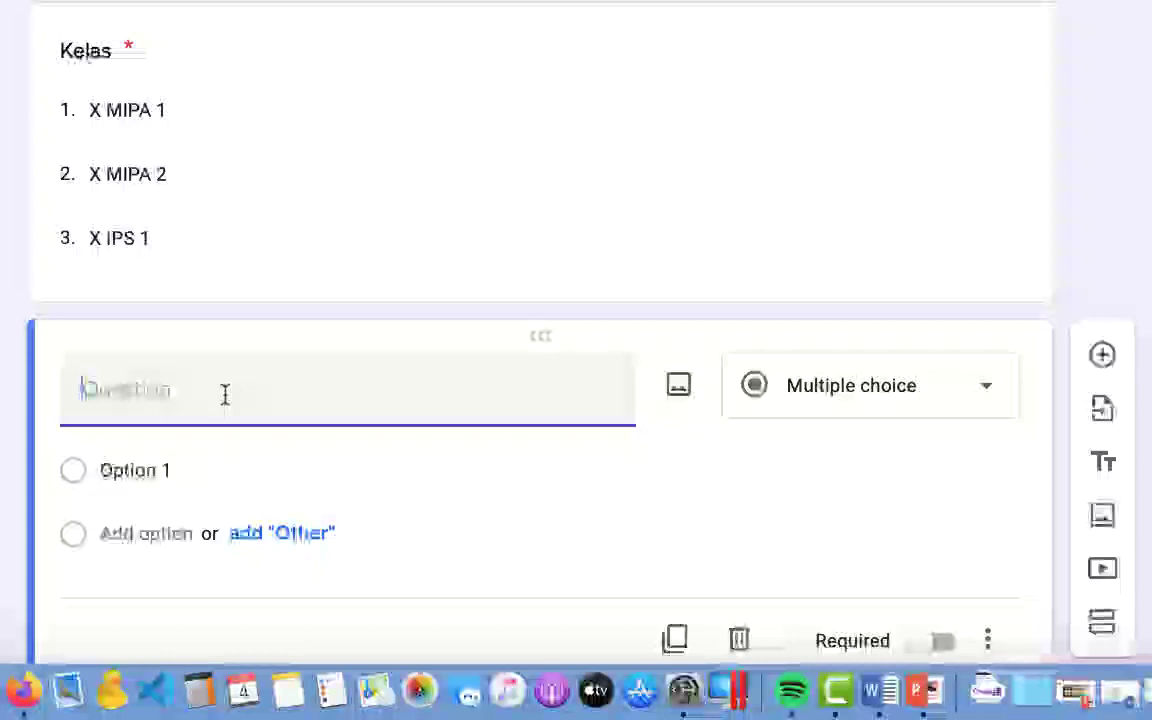
text(Pass)
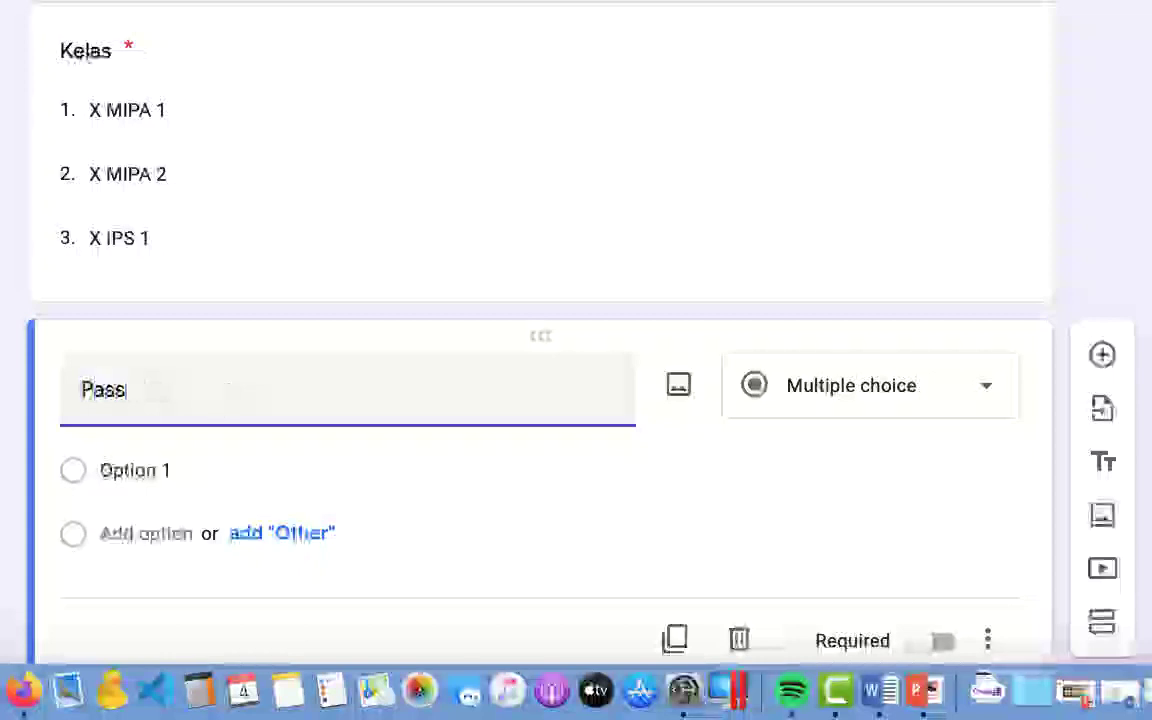
text(word)
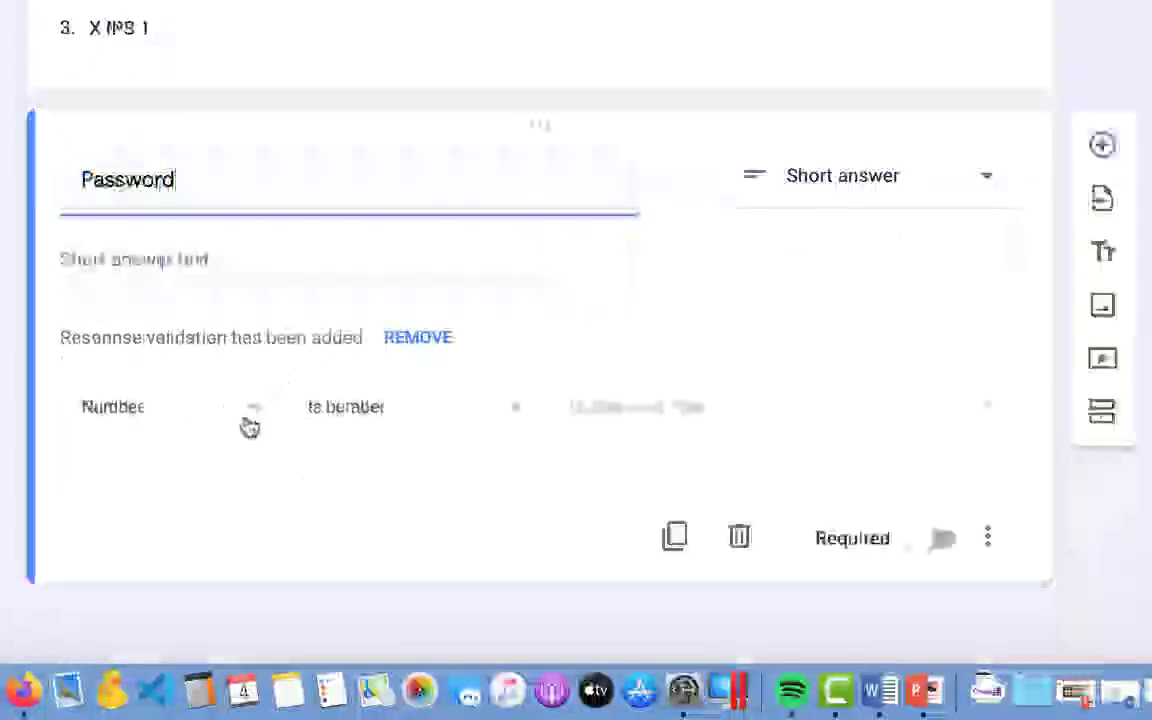
click(255, 414)
click(156, 496)
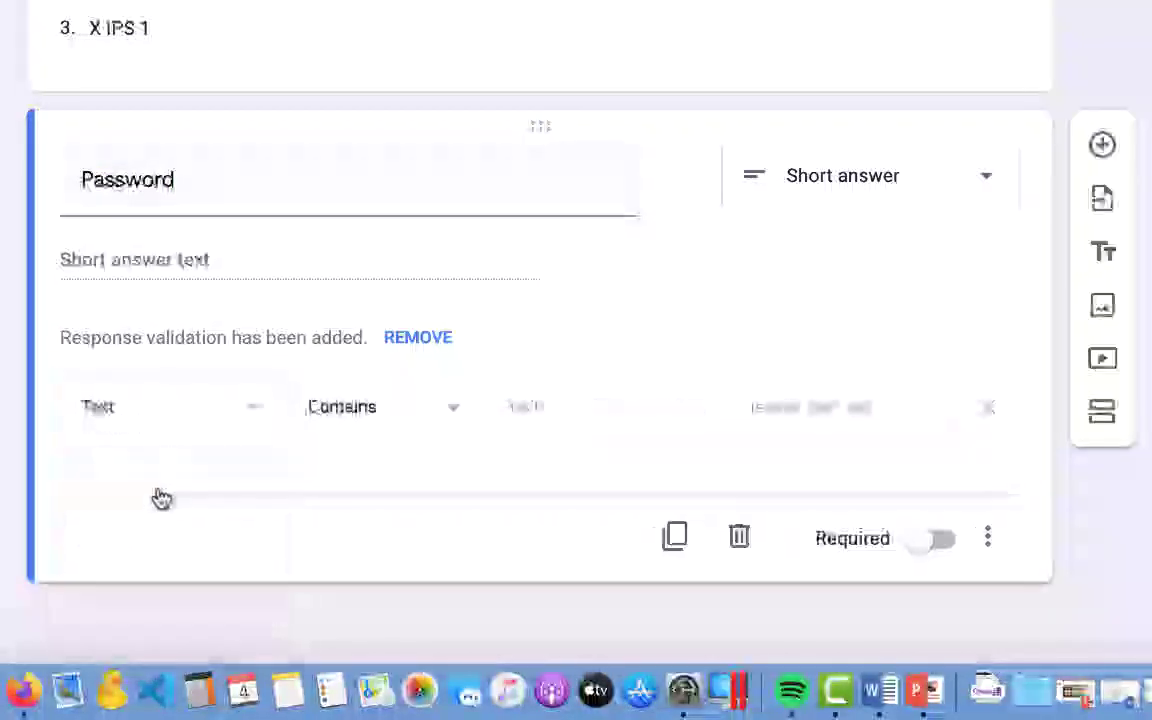
click(420, 420)
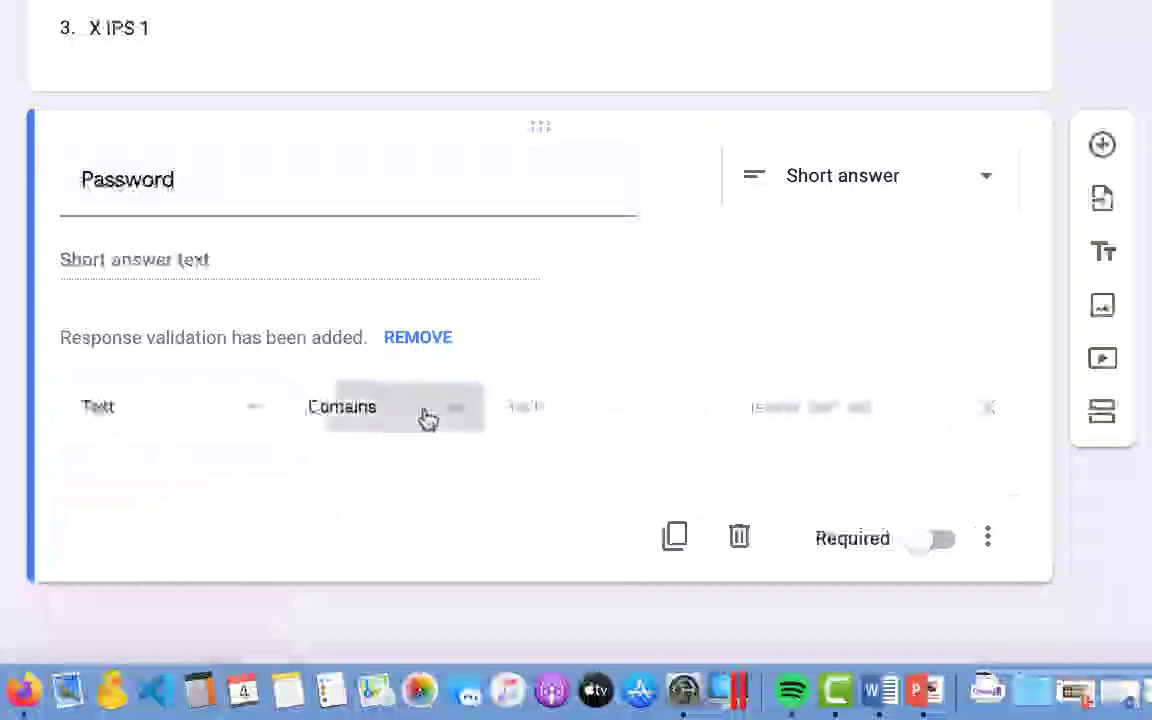
click(435, 419)
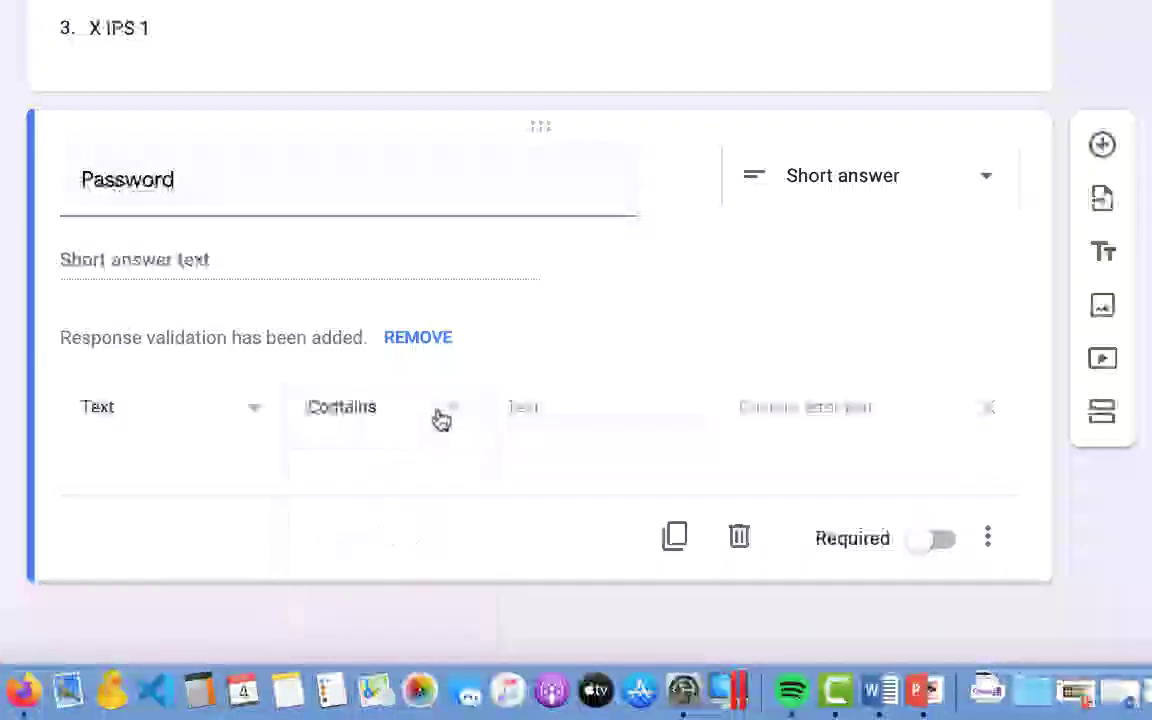
Step: Enter the required password text and the error message 'Salah Password'
click(526, 412)
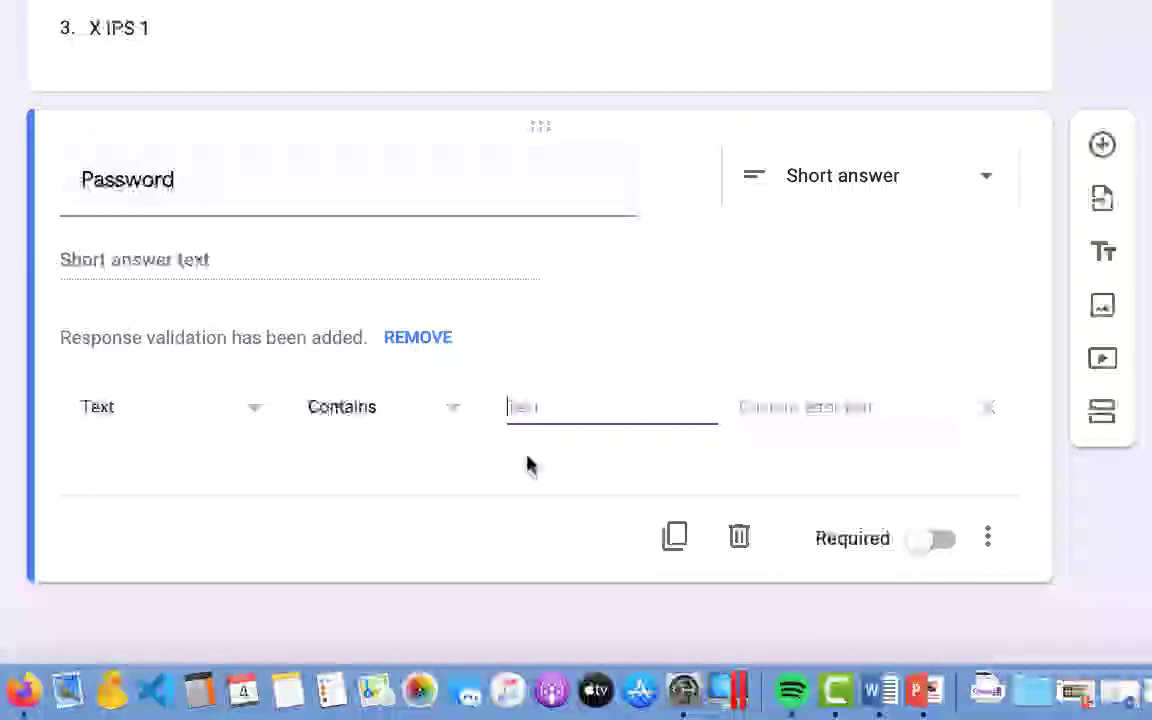
text(campuran)
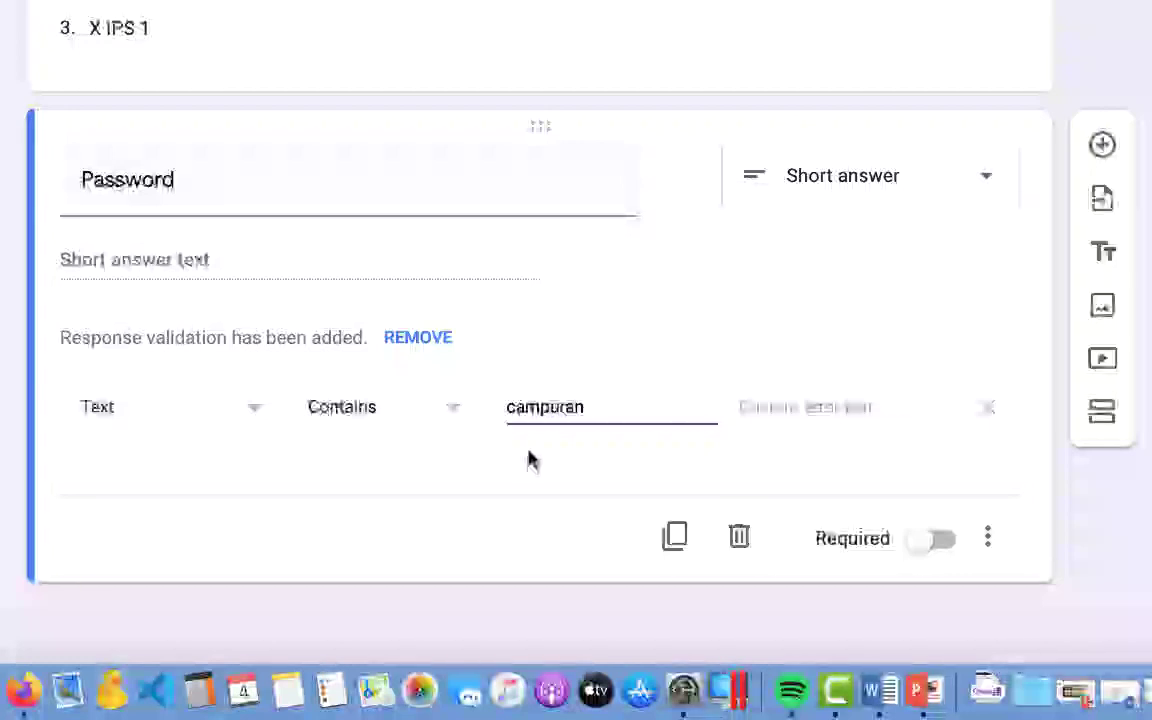
click(803, 406)
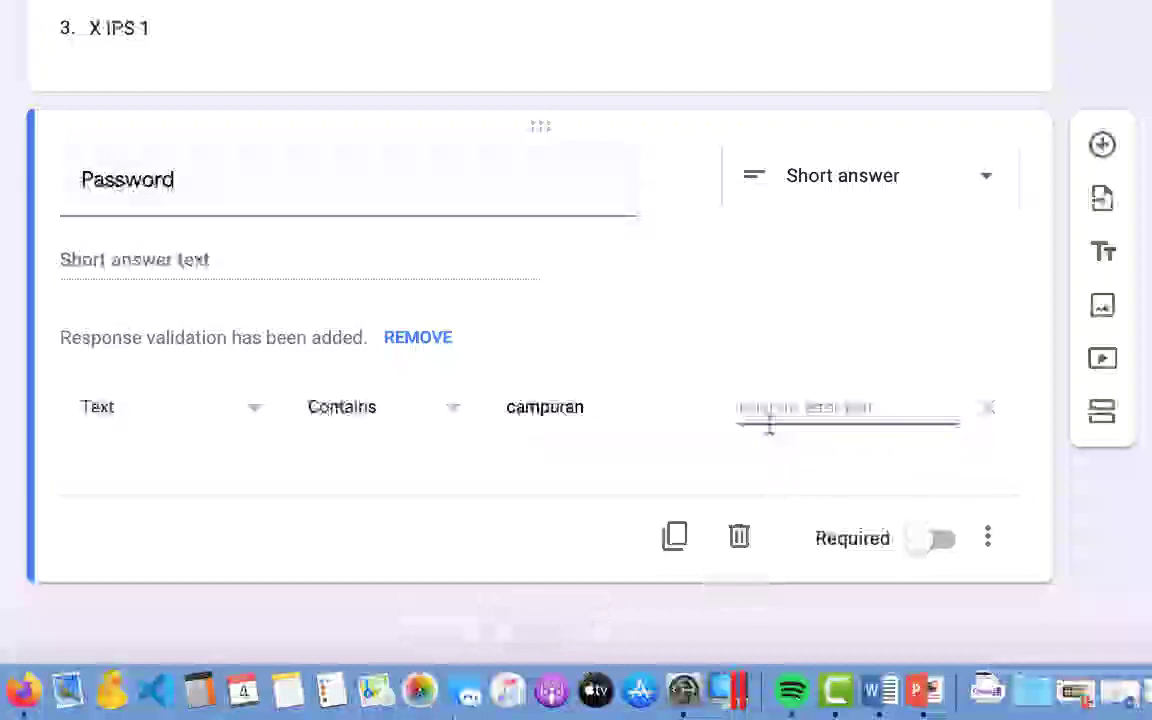
text(Sa)
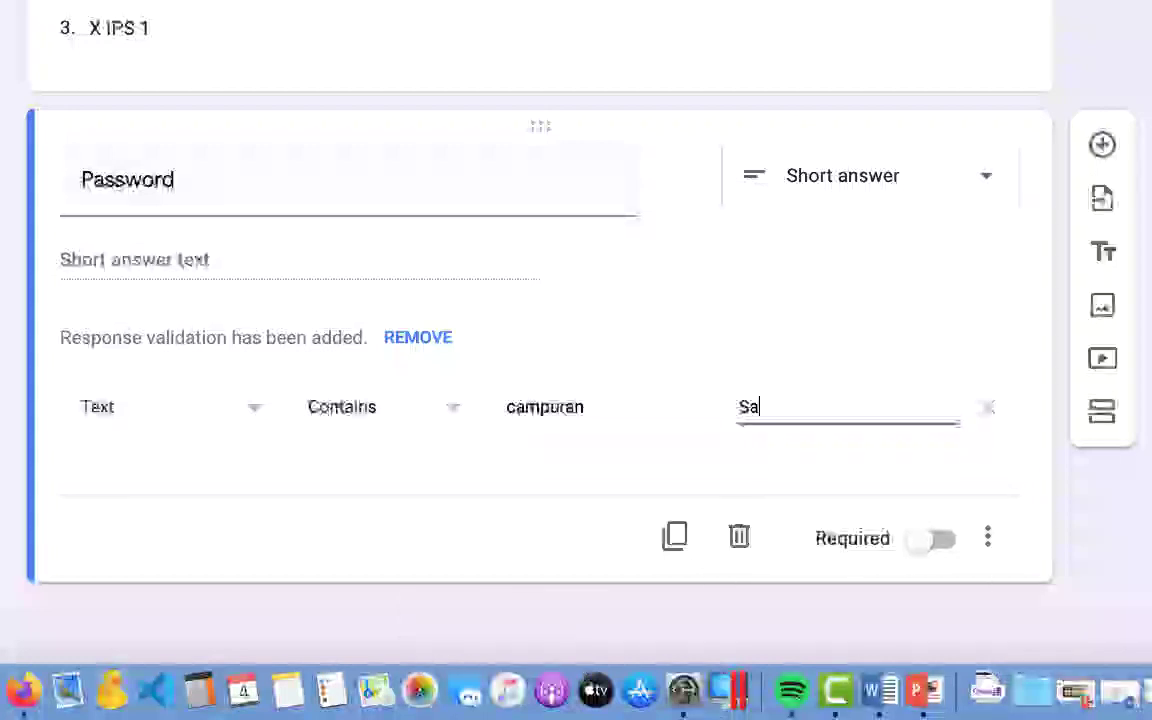
text(lah Passwod)
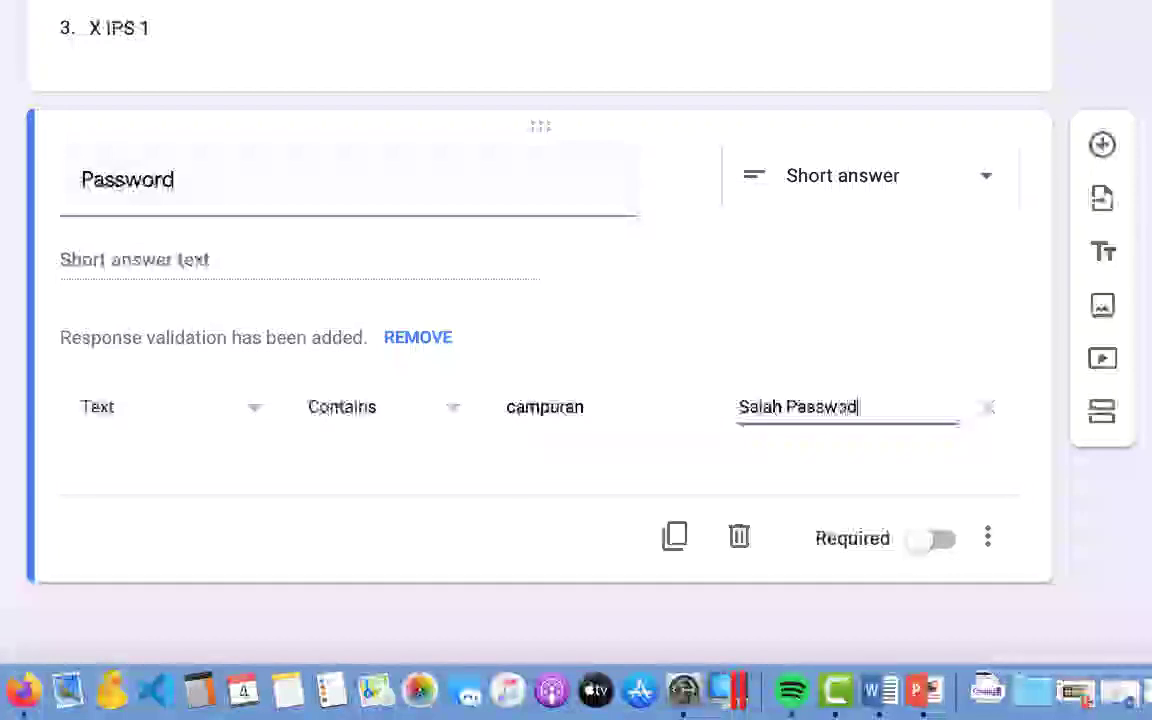
click(850, 407)
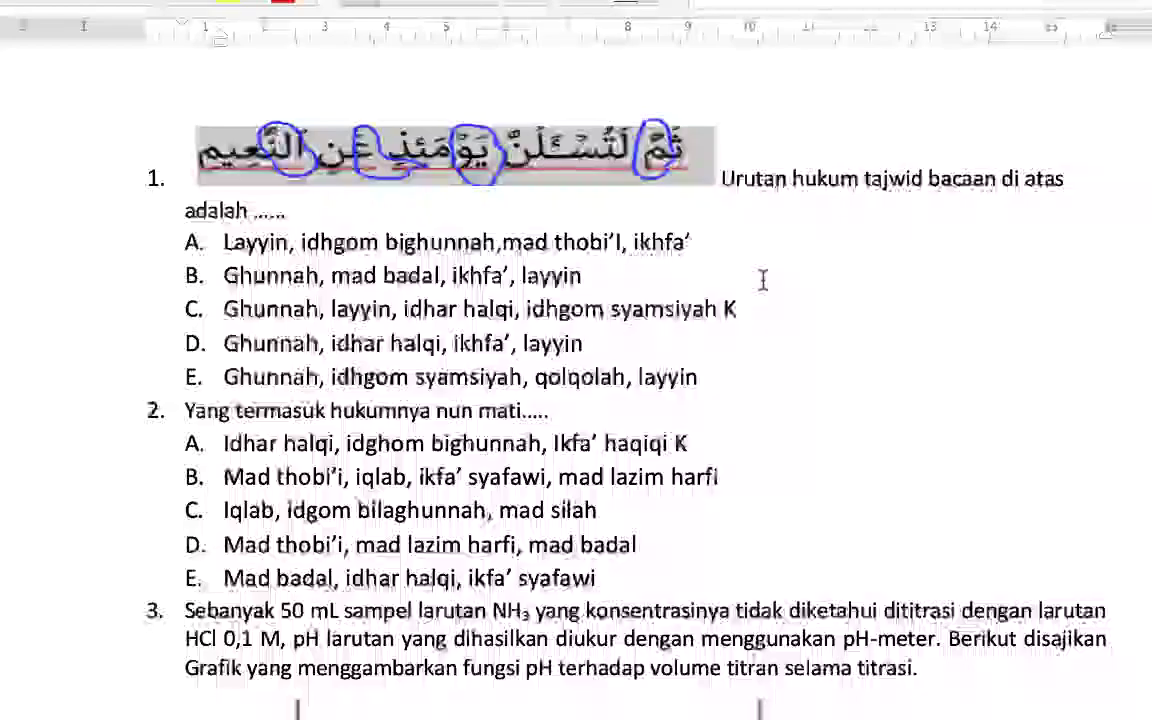
Step: Scroll through the Word exam document and back up to question 1
scroll(763, 280, down, 1)
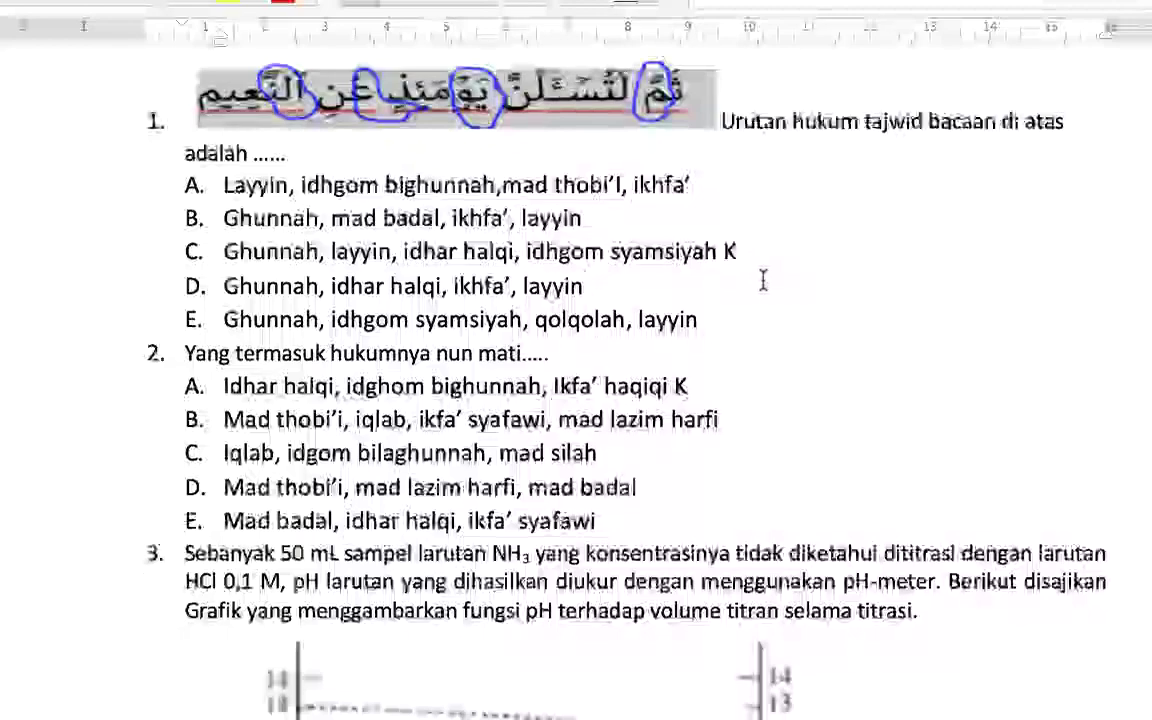
scroll(763, 280, down, 5)
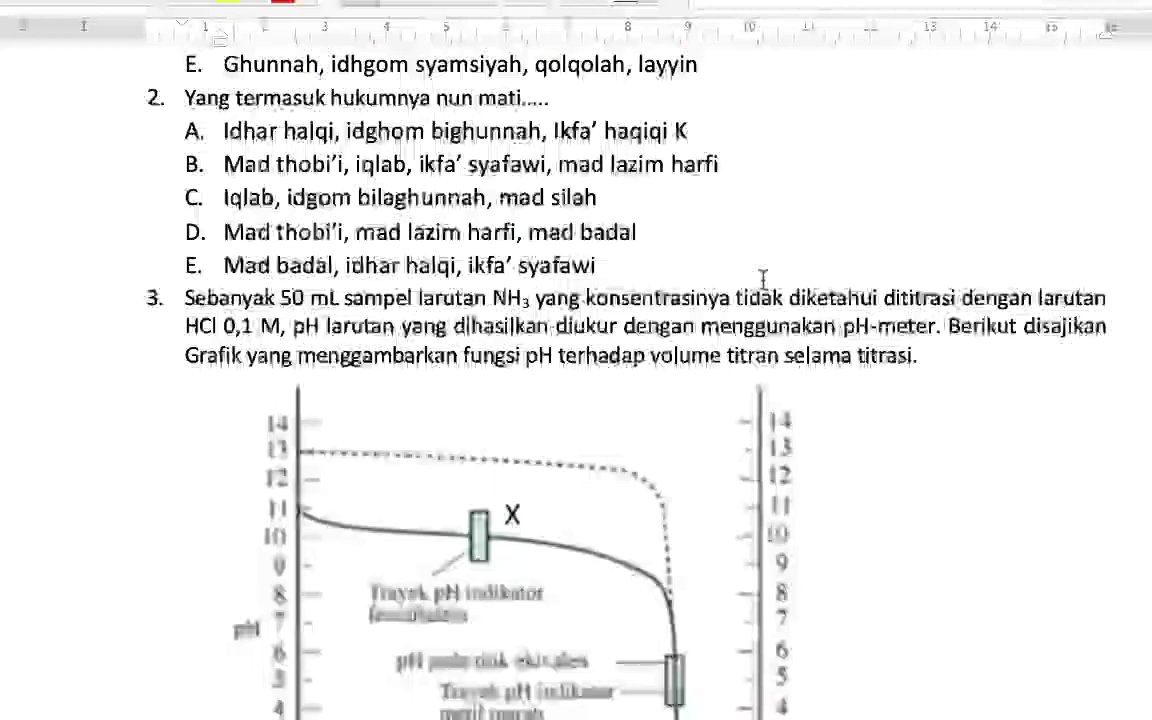
scroll(763, 280, down, 15)
scroll(763, 280, down, 20)
scroll(763, 280, down, 3)
scroll(763, 280, up, 20)
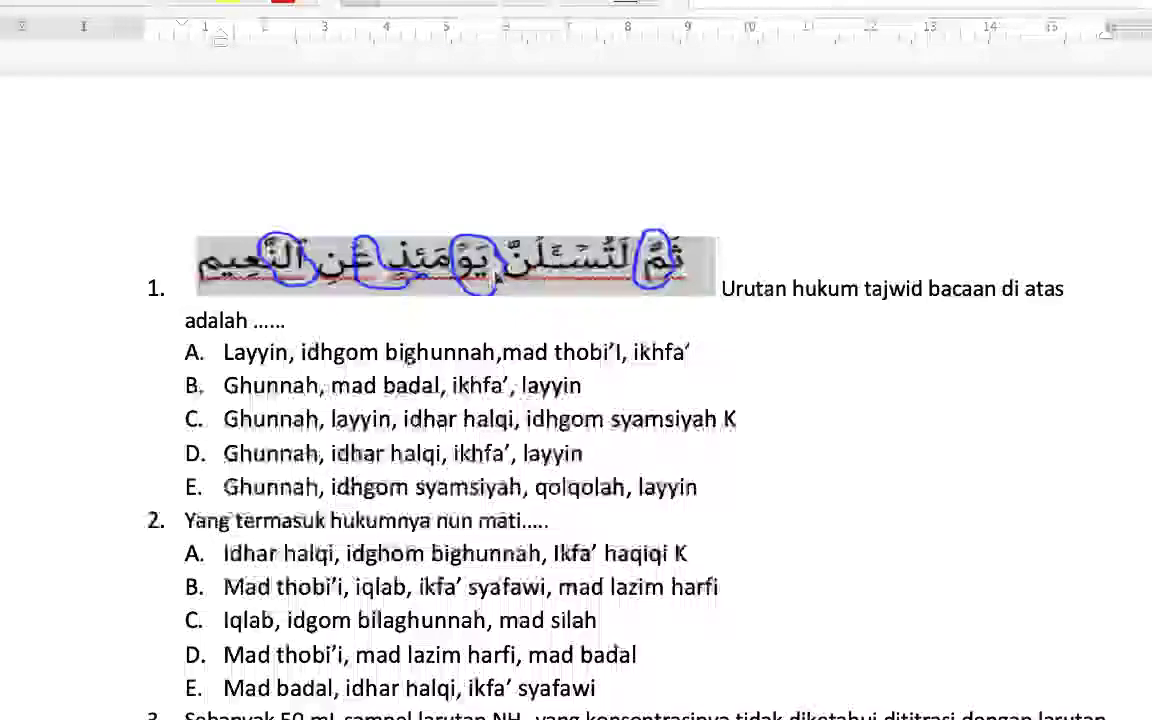
Step: Choose Save as Picture for question 1's Arabic verse image
right_click(495, 279)
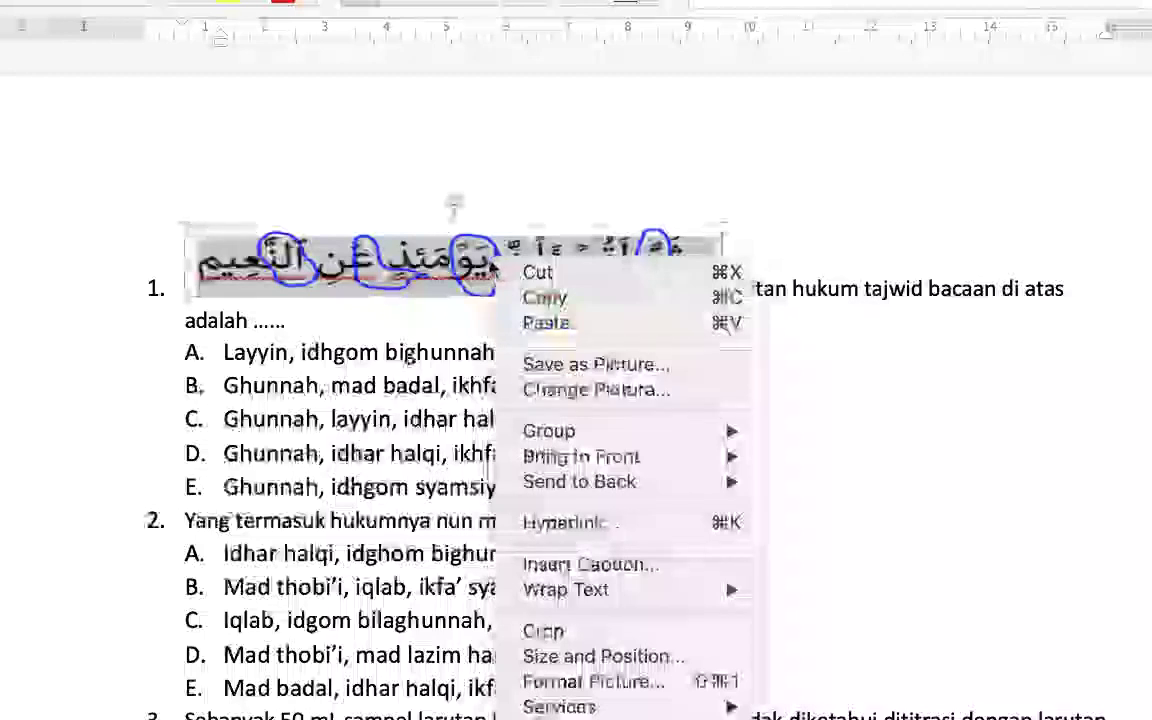
click(580, 283)
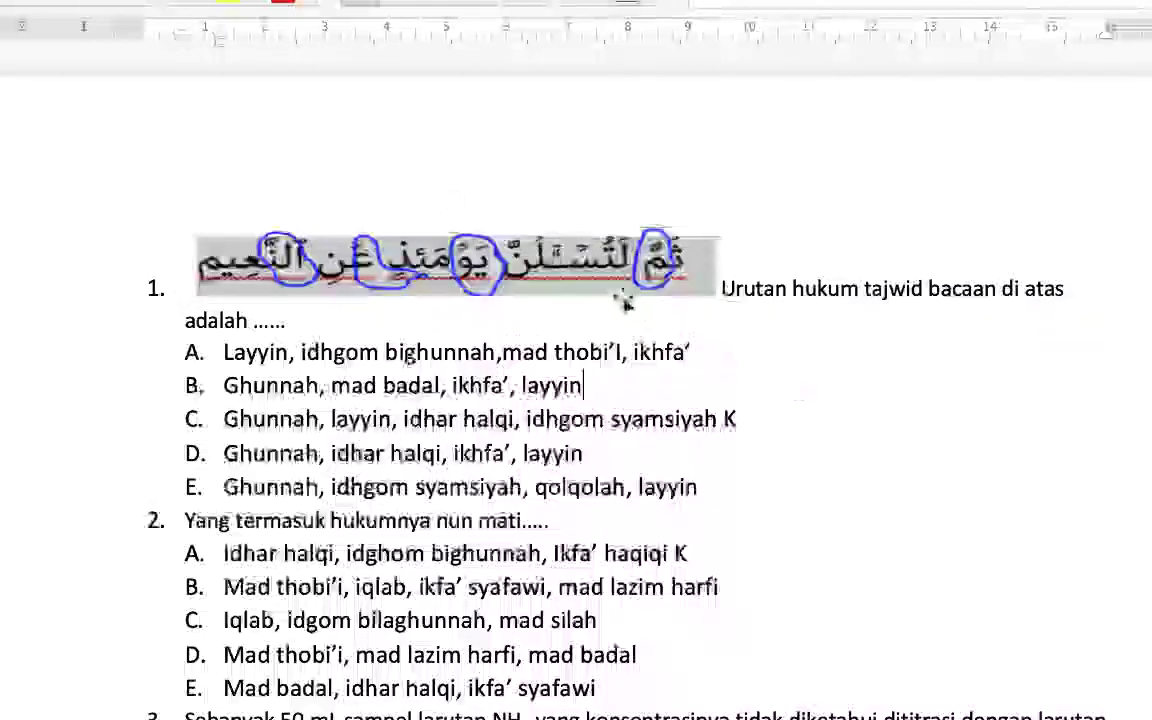
right_click(580, 245)
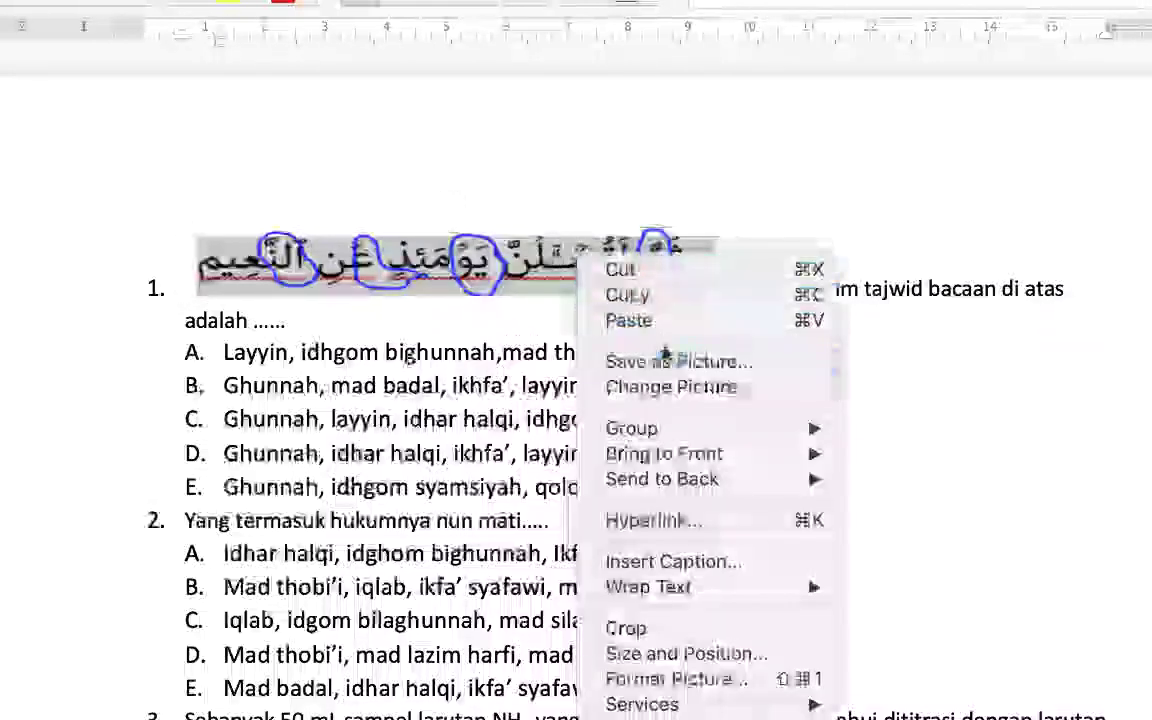
click(702, 370)
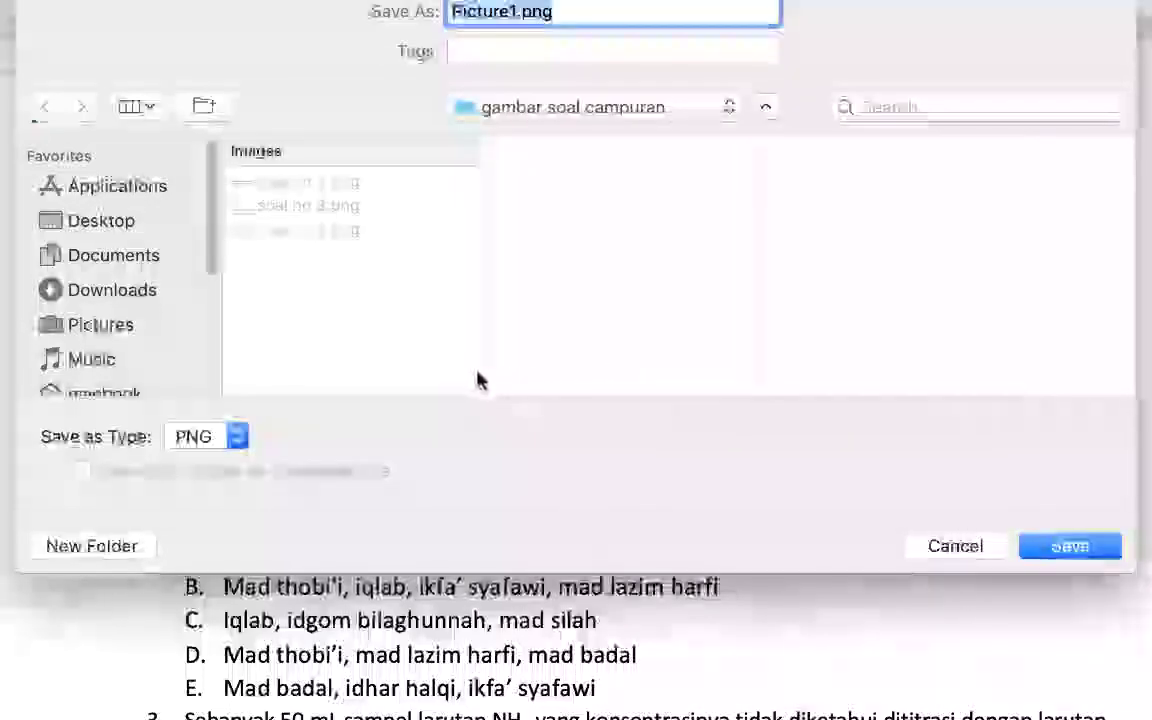
Step: Create a Desktop folder named 'gambar soal campuran baru' for the images
click(104, 228)
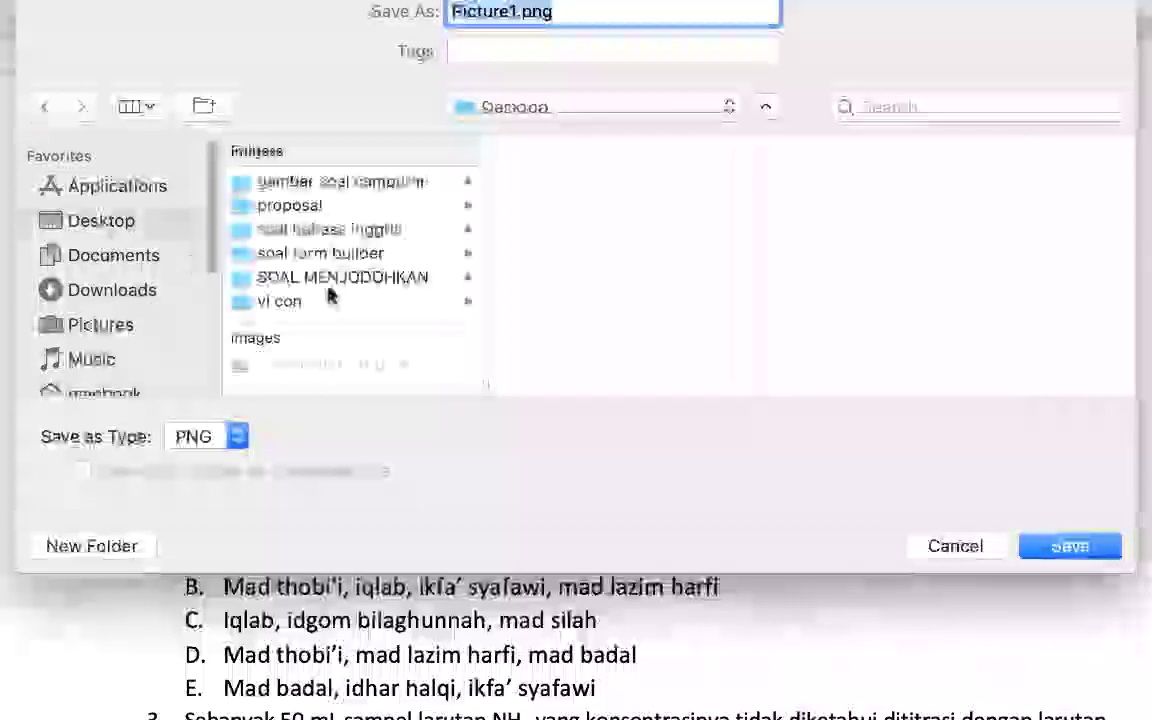
click(93, 545)
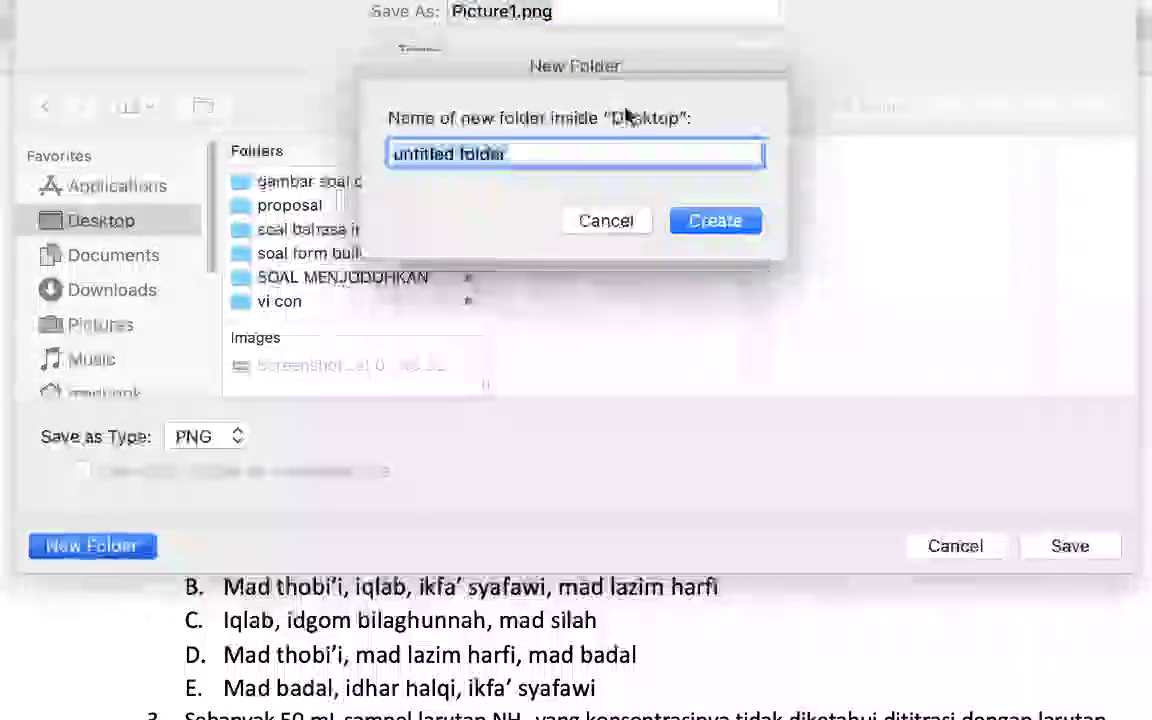
text(gumbar)
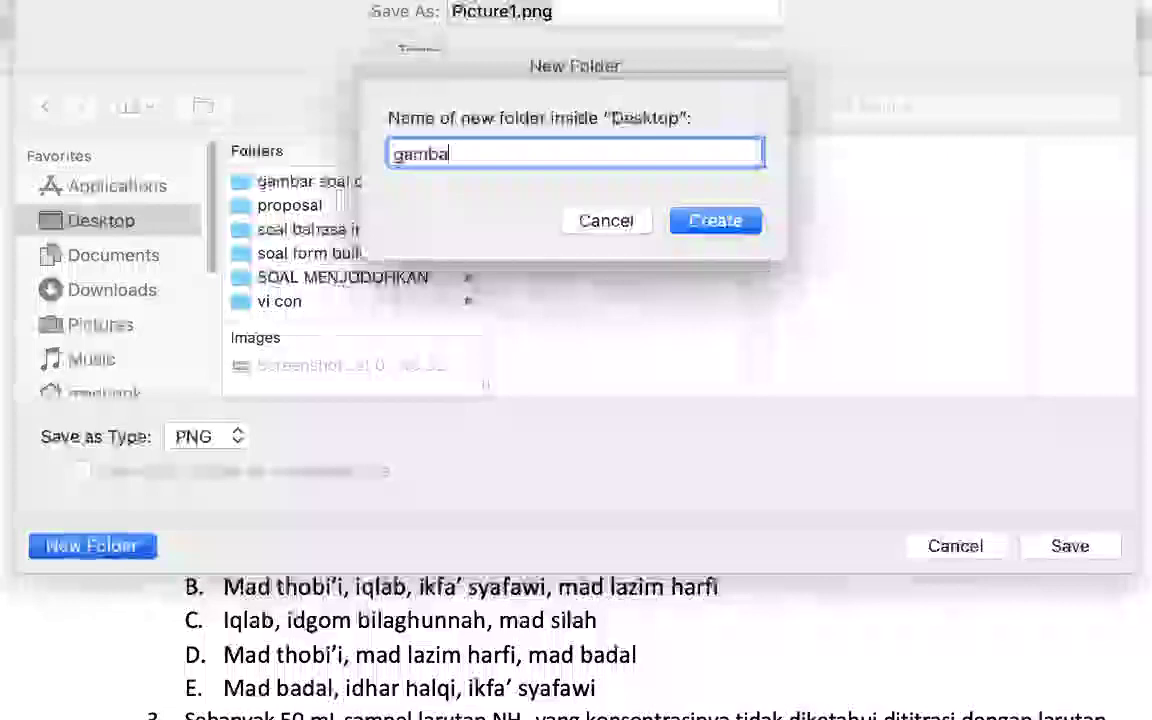
text(r soal)
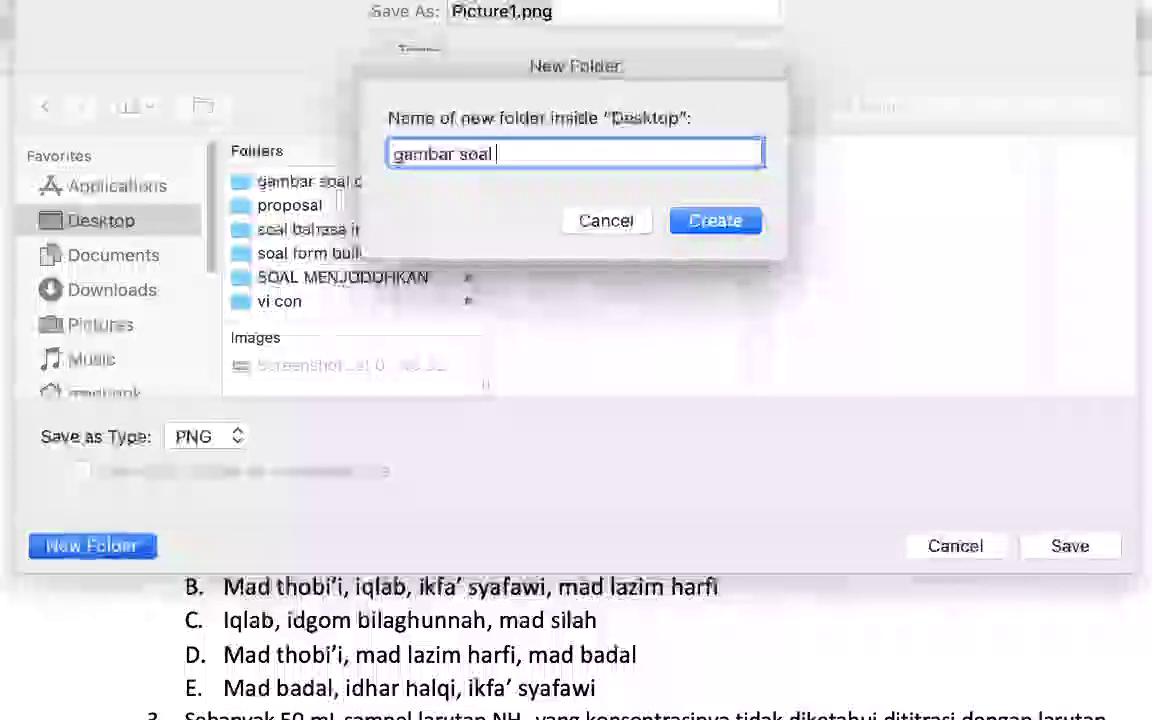
text( campu)
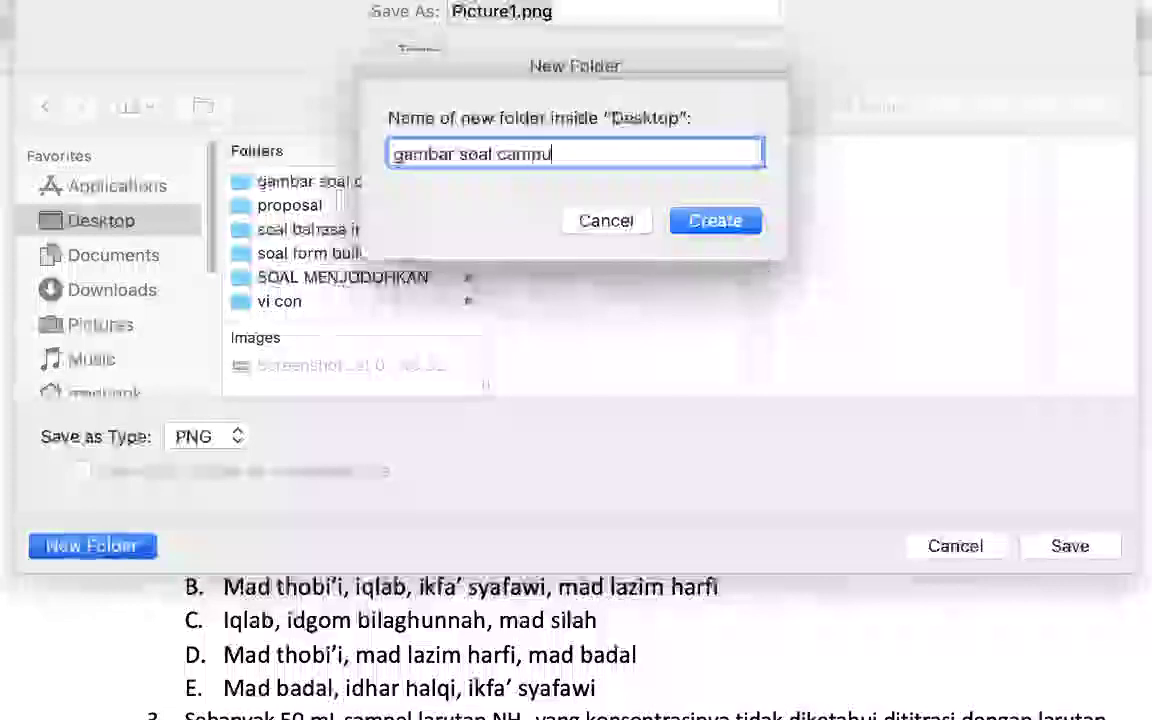
text(ra)
text(n p)
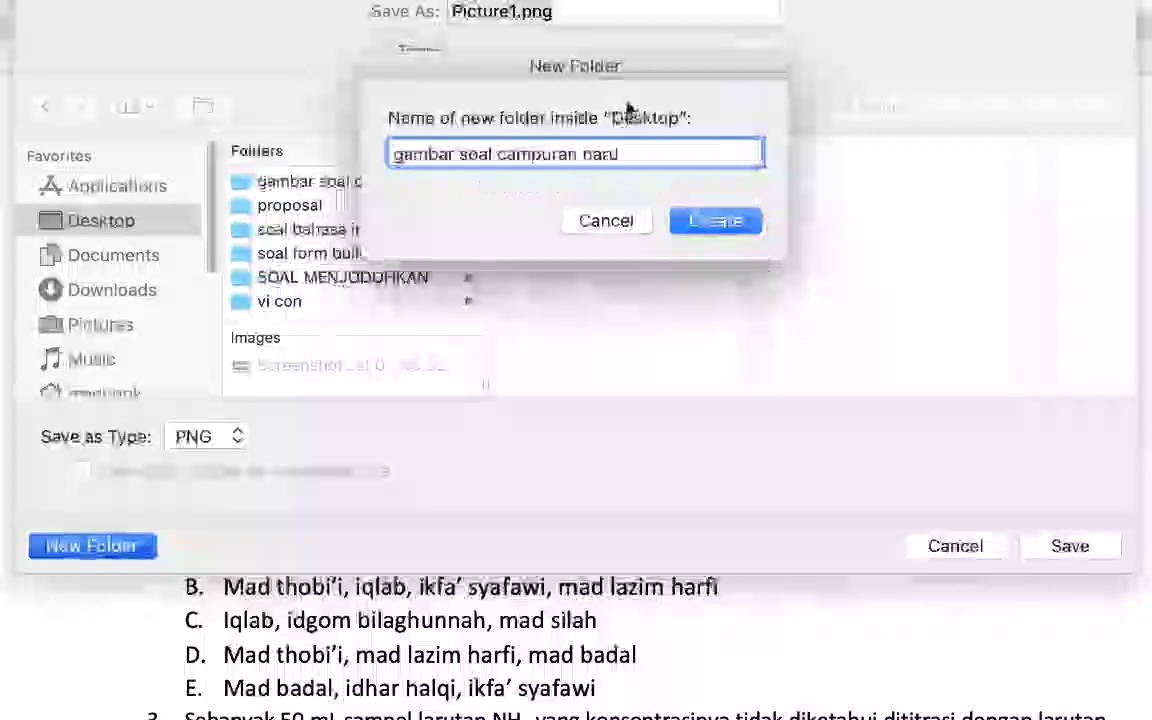
click(712, 221)
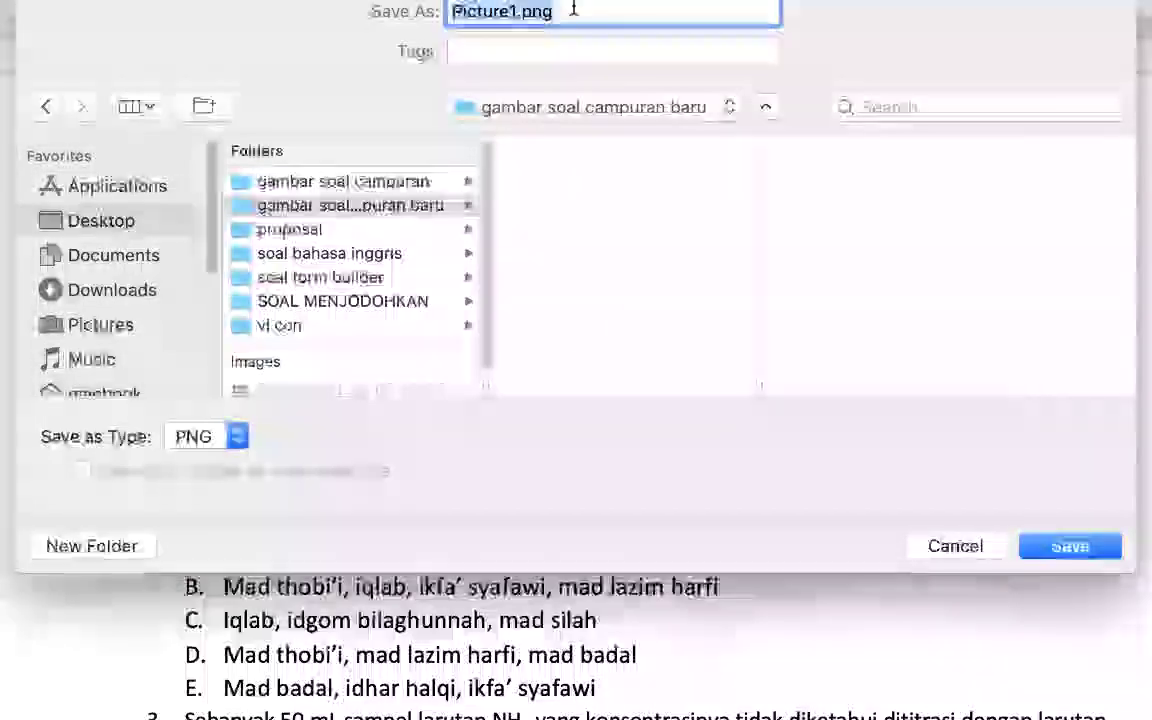
Step: Save the image as PNG 'soal 1' in that folder
key(BackSpace)
text(soal )
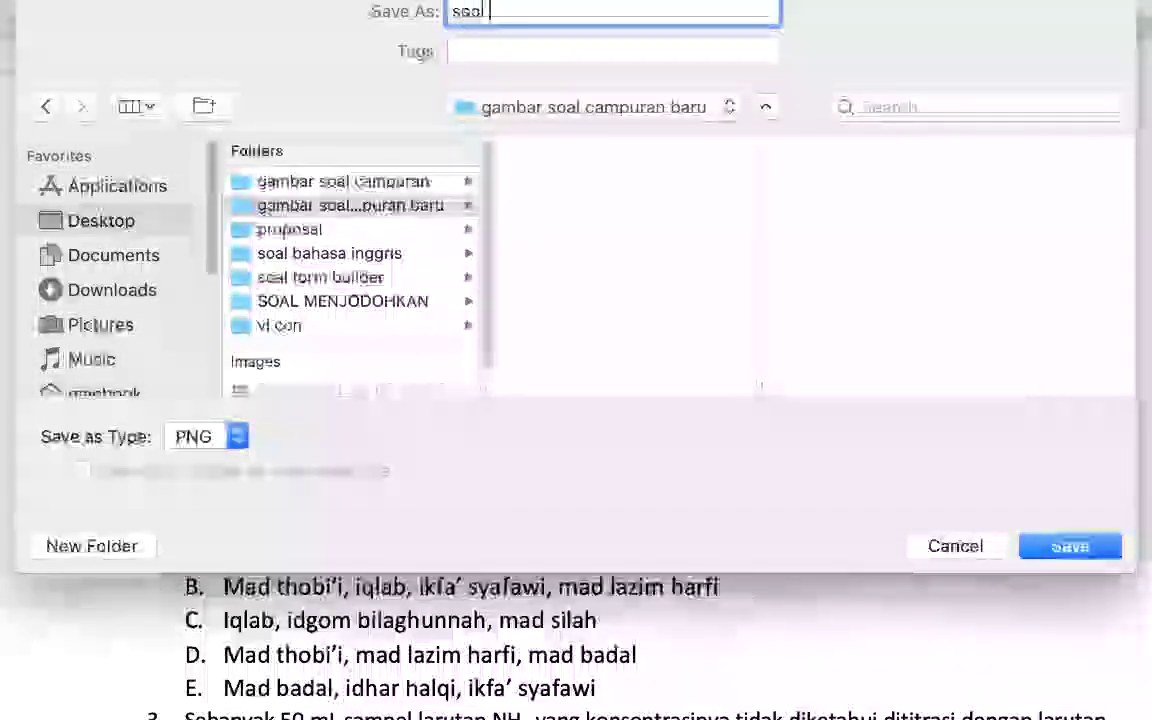
text(1)
click(1112, 550)
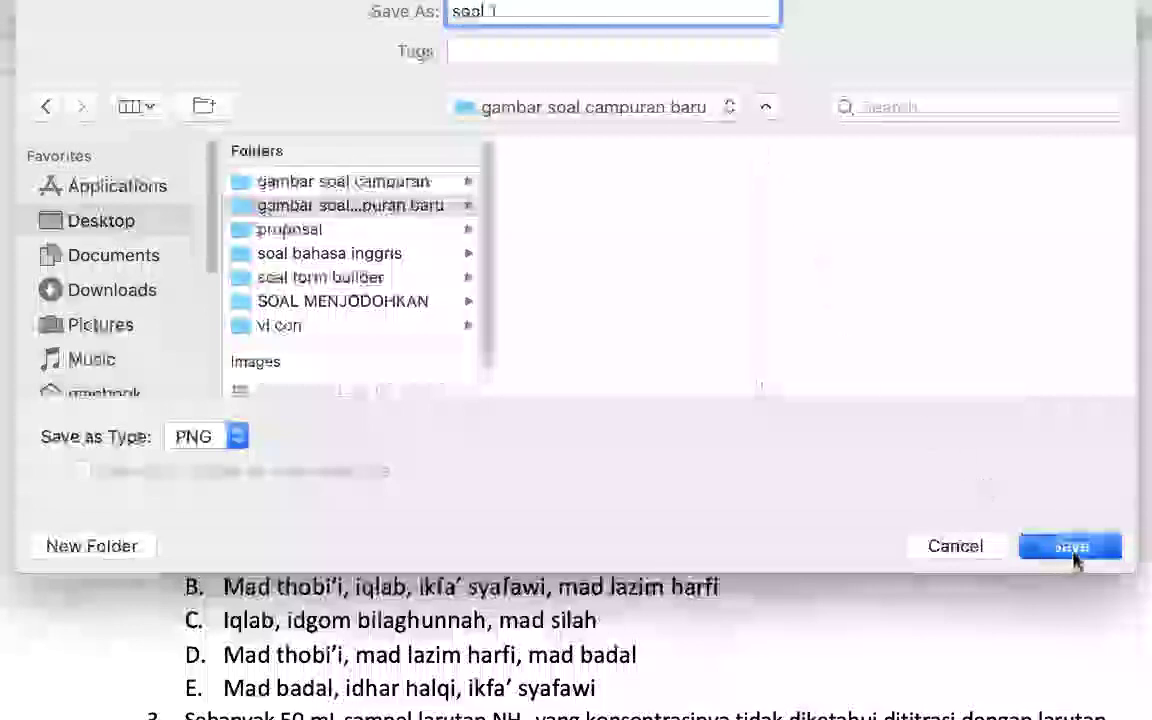
Step: Scroll to the pH graph picture and bring up its context menu
scroll(670, 362, down, 5)
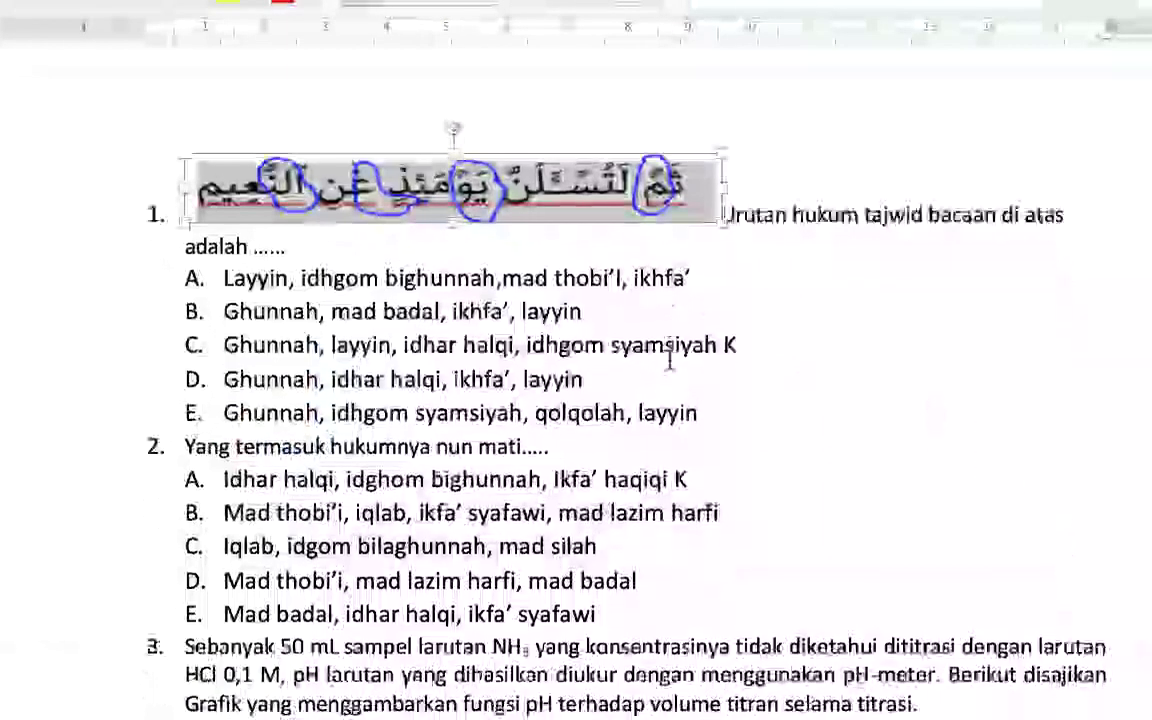
scroll(670, 370, down, 8)
scroll(638, 193, up, 5)
click(570, 298)
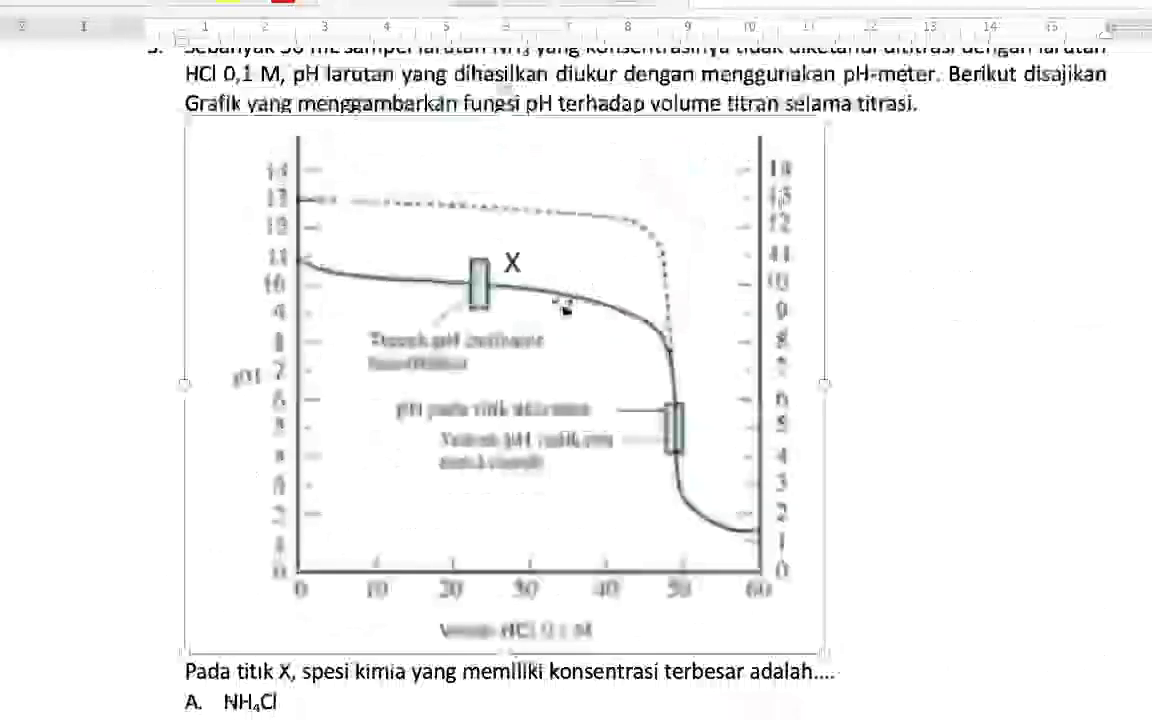
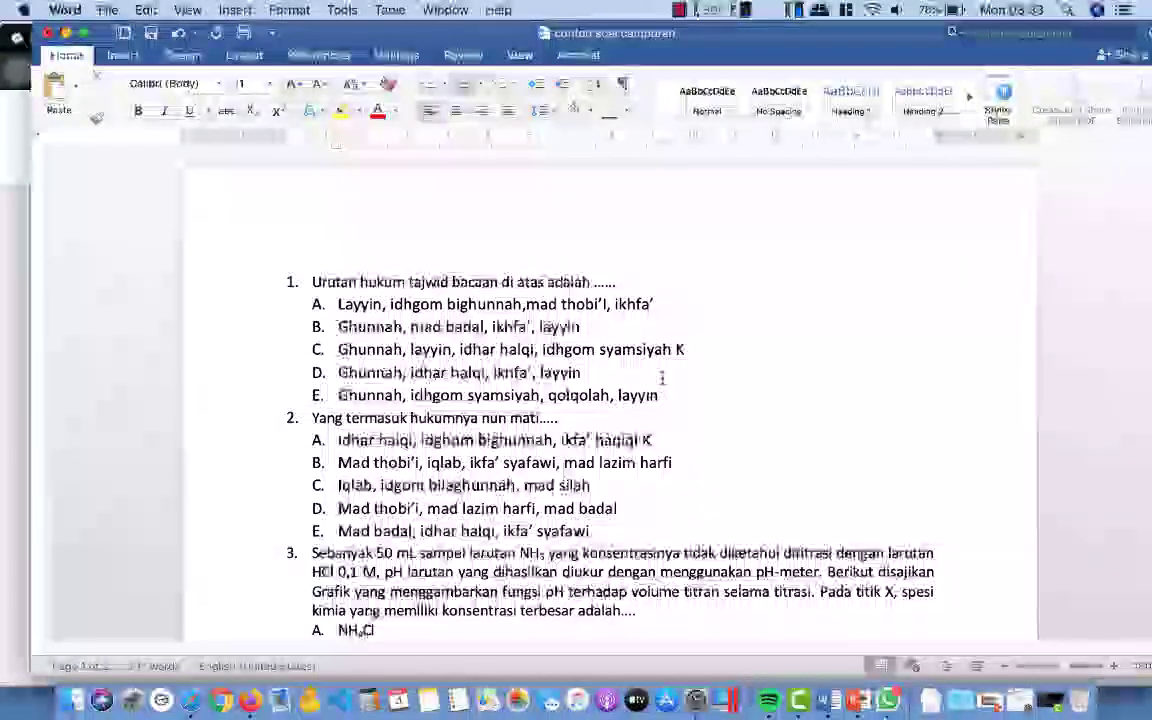
scroll(646, 368, down, 10)
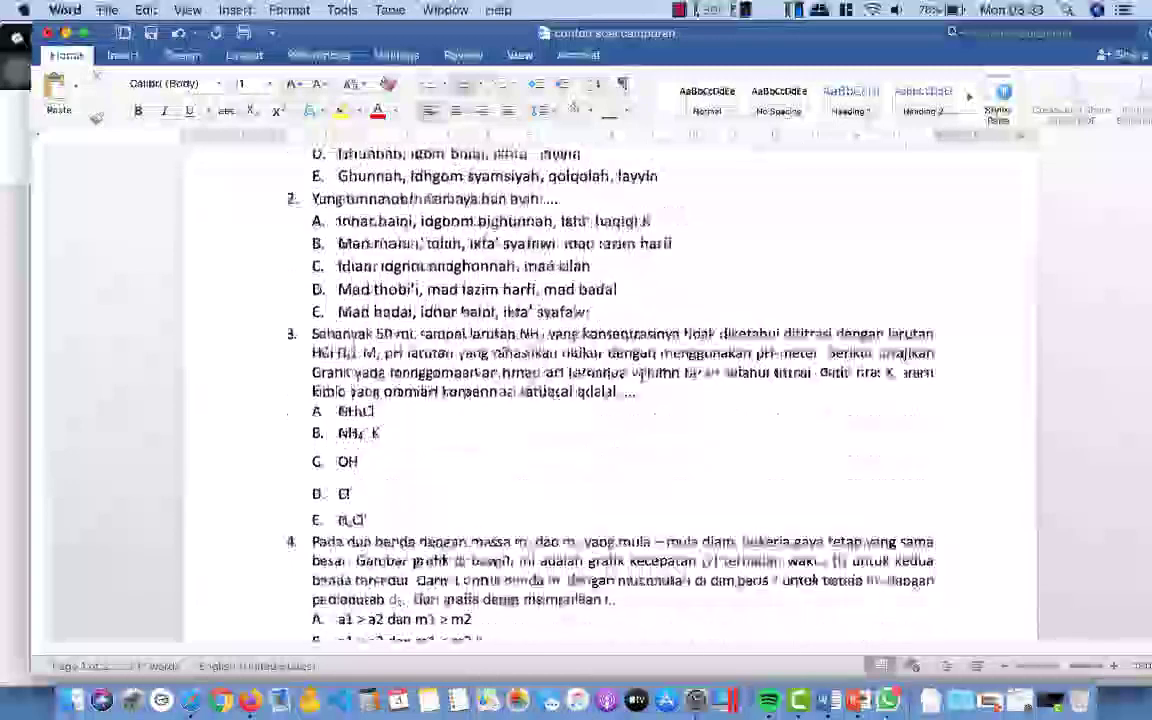
scroll(646, 368, up, 8)
scroll(642, 373, down, 2)
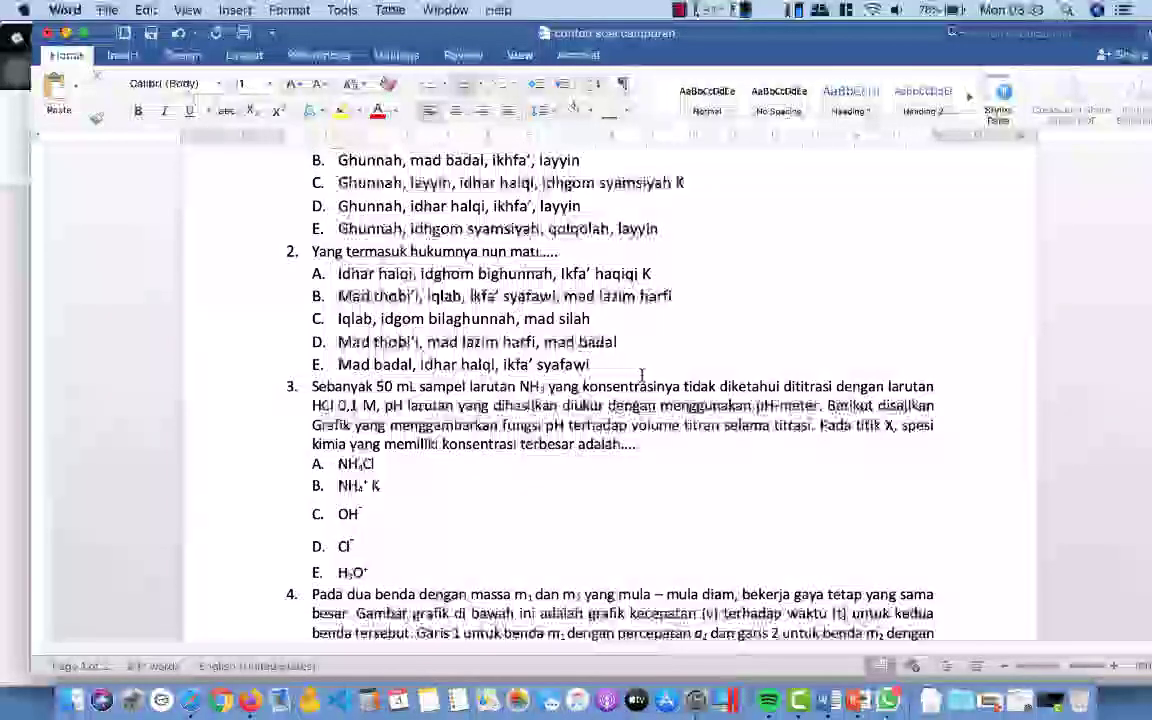
scroll(642, 374, down, 10)
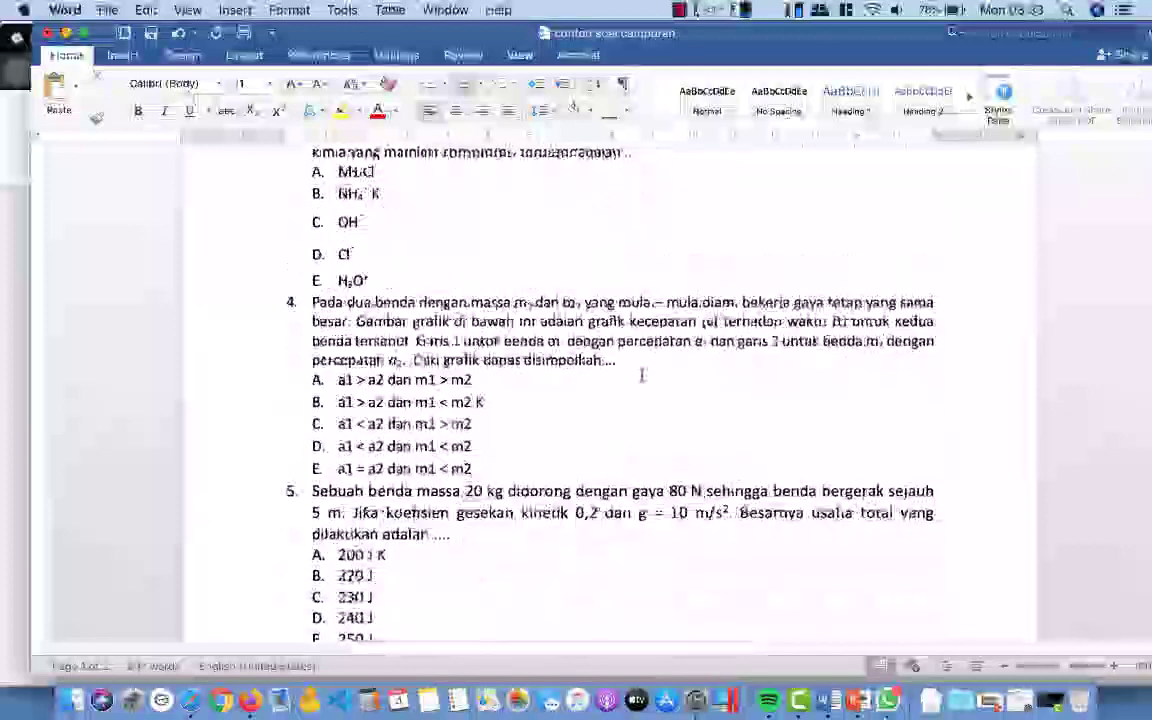
scroll(642, 374, down, 5)
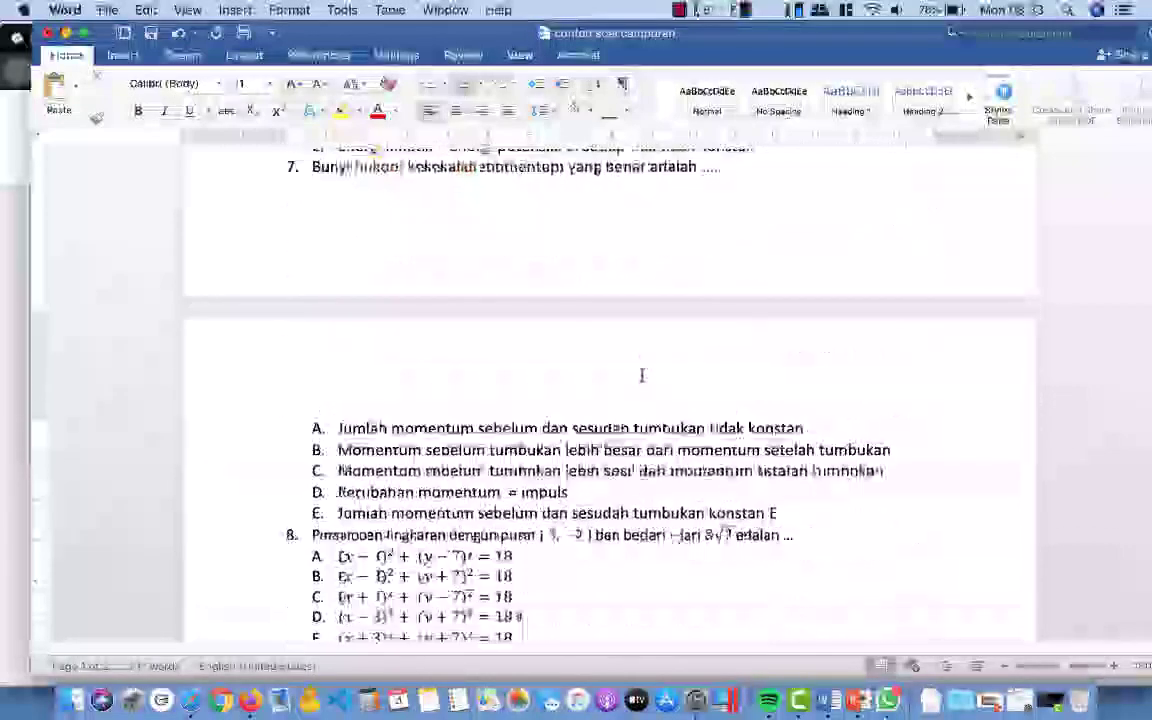
scroll(642, 374, up, 10)
scroll(642, 374, up, 3)
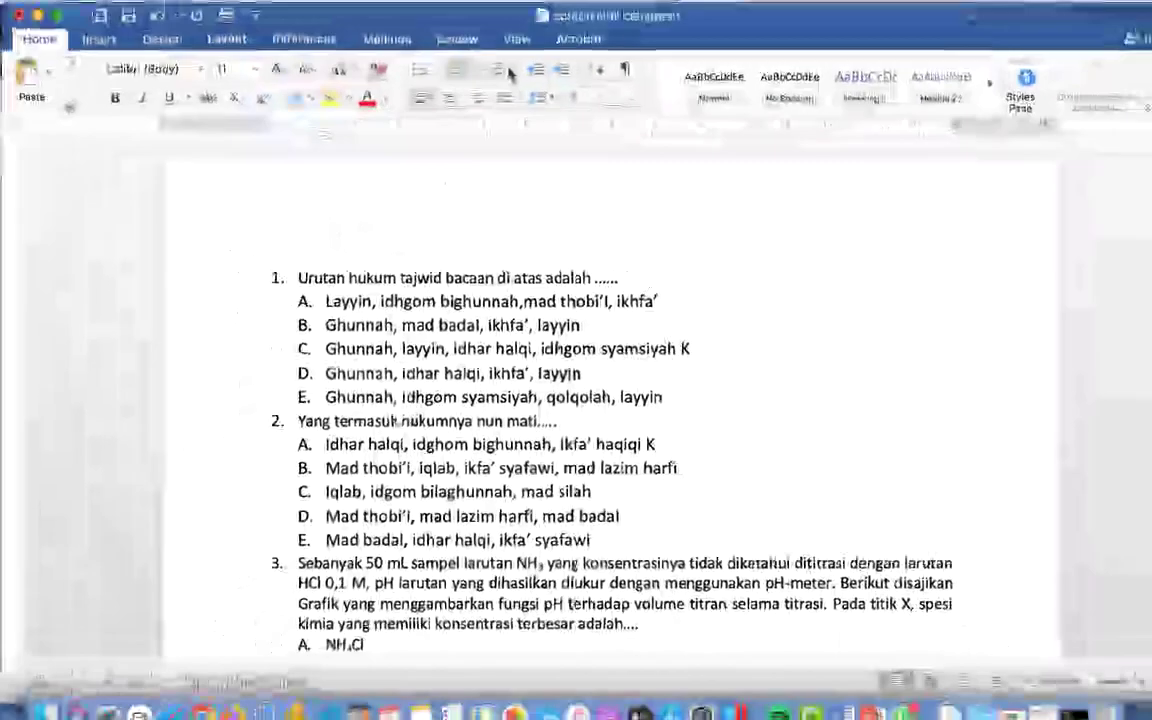
Step: Define a new multilevel list with unnumbered question lines and 1, 2, 3 answer options
click(513, 88)
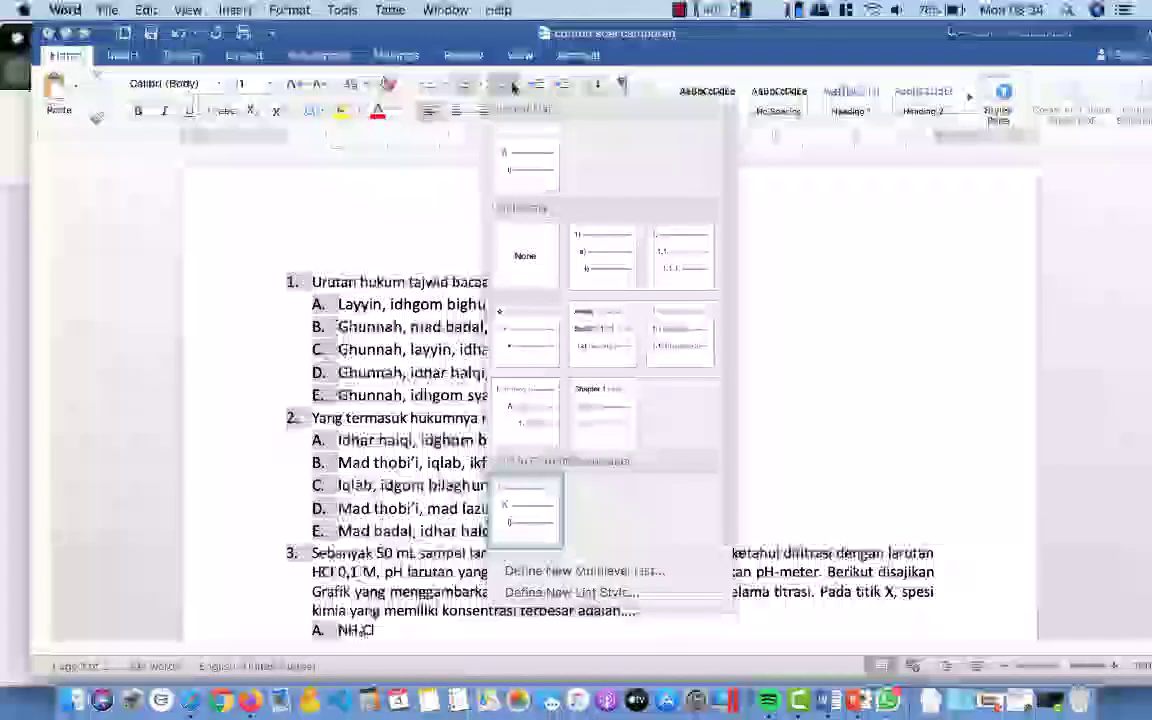
click(617, 571)
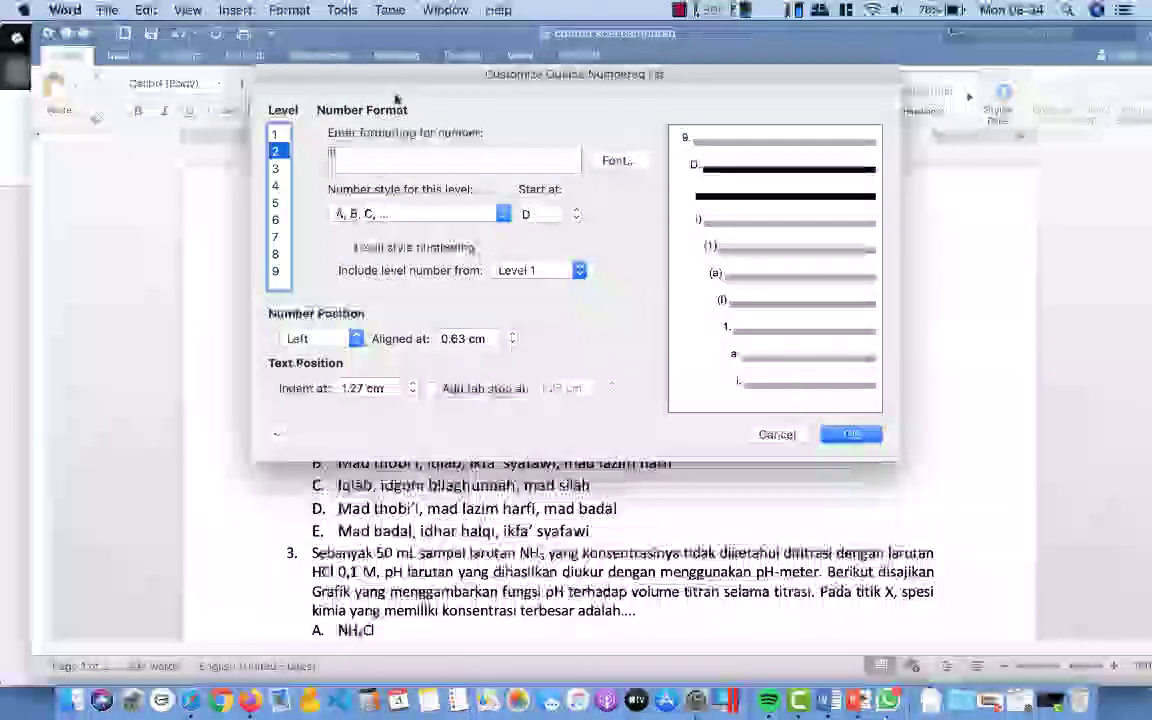
drag(403, 82, 601, 94)
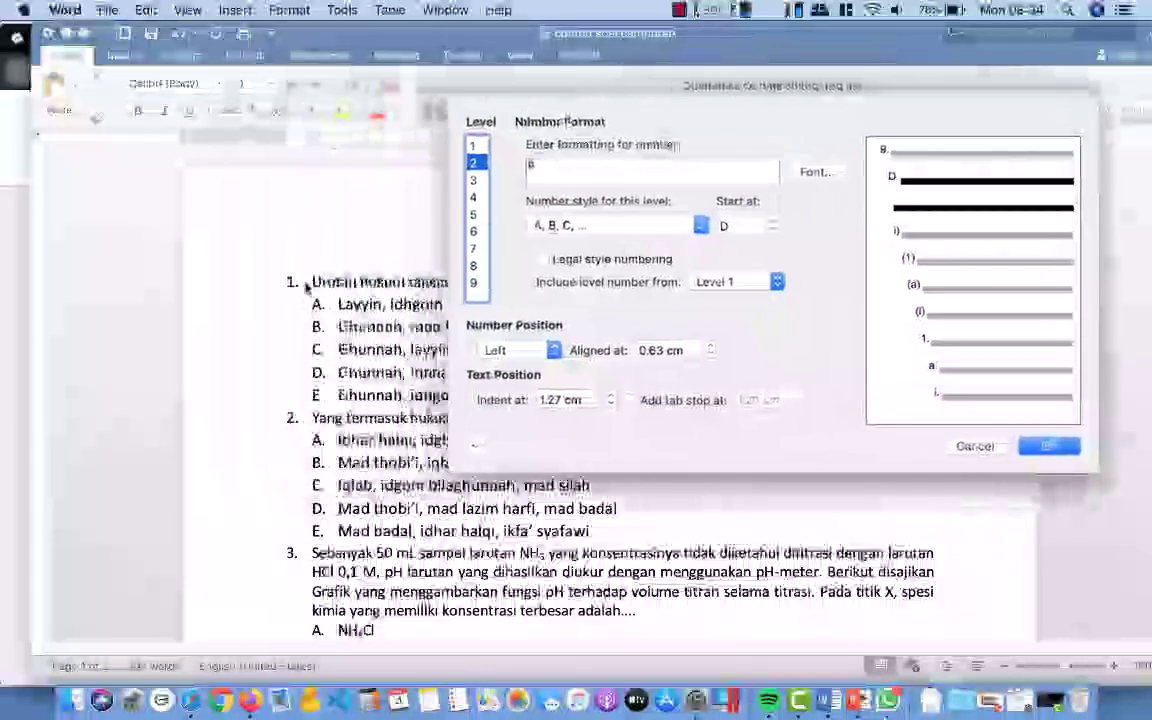
click(474, 146)
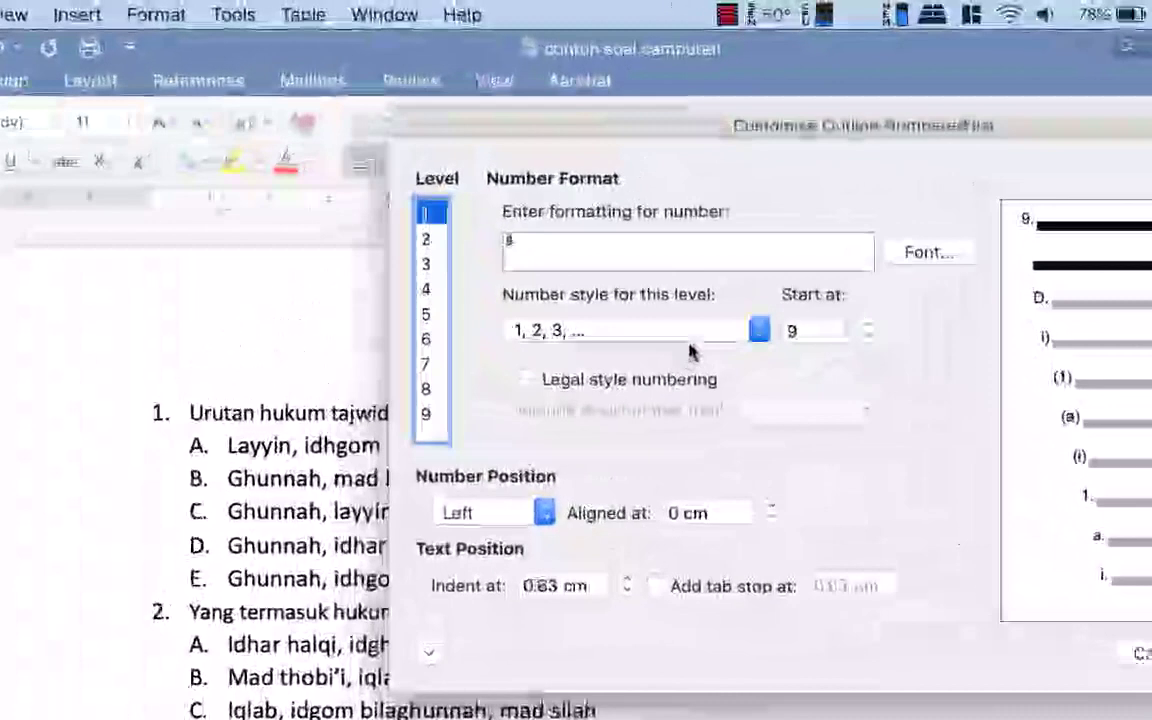
click(650, 227)
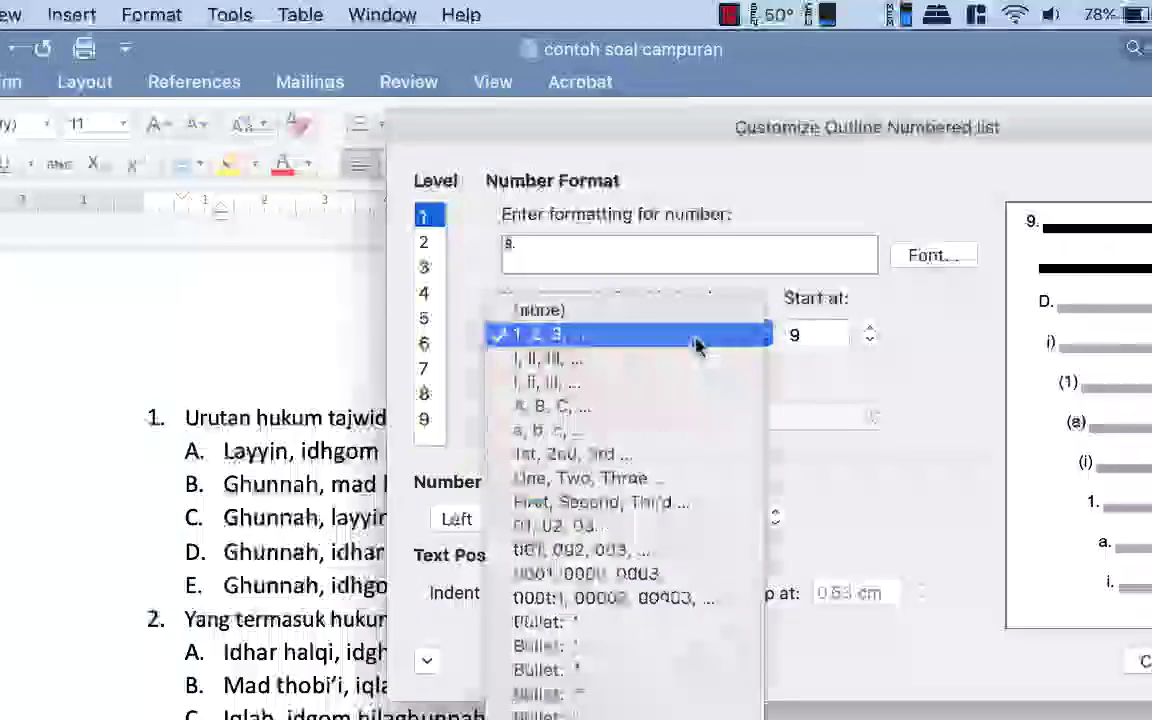
click(646, 315)
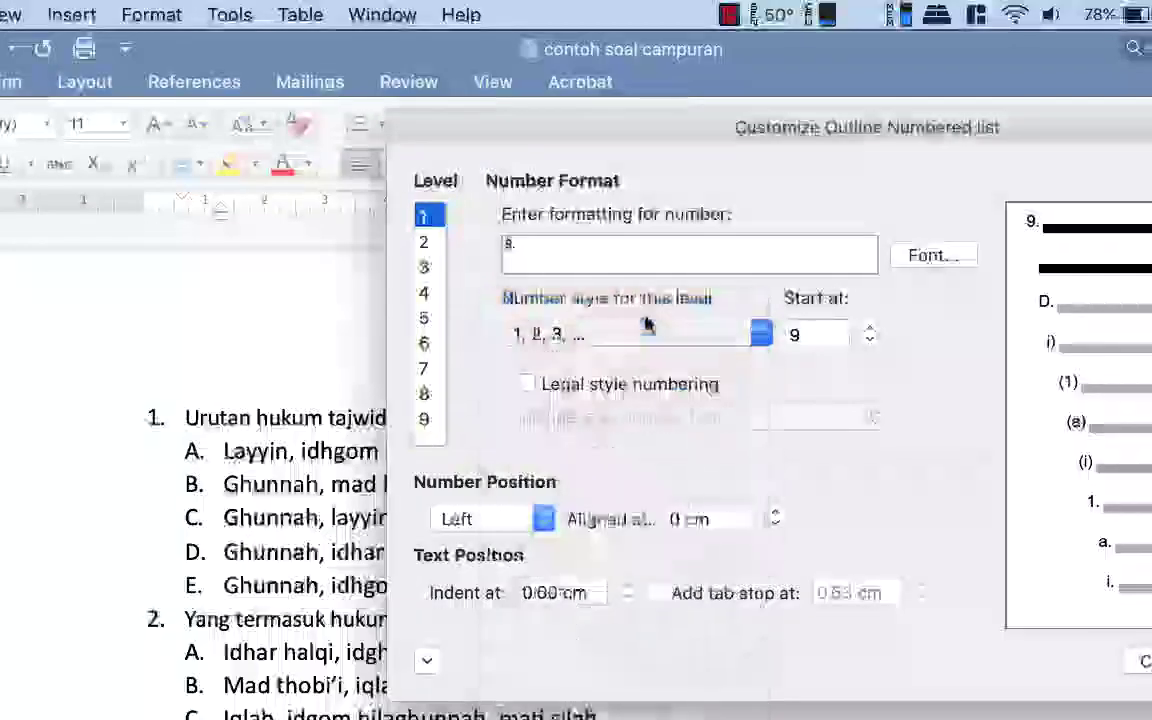
click(542, 250)
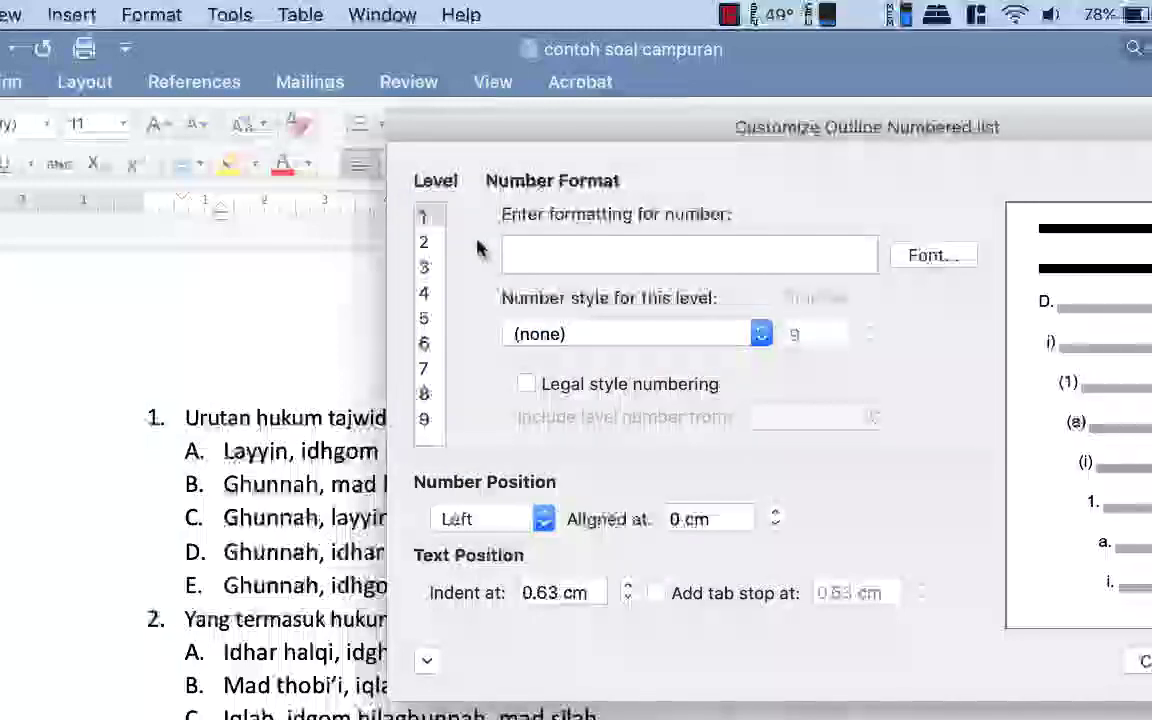
click(428, 243)
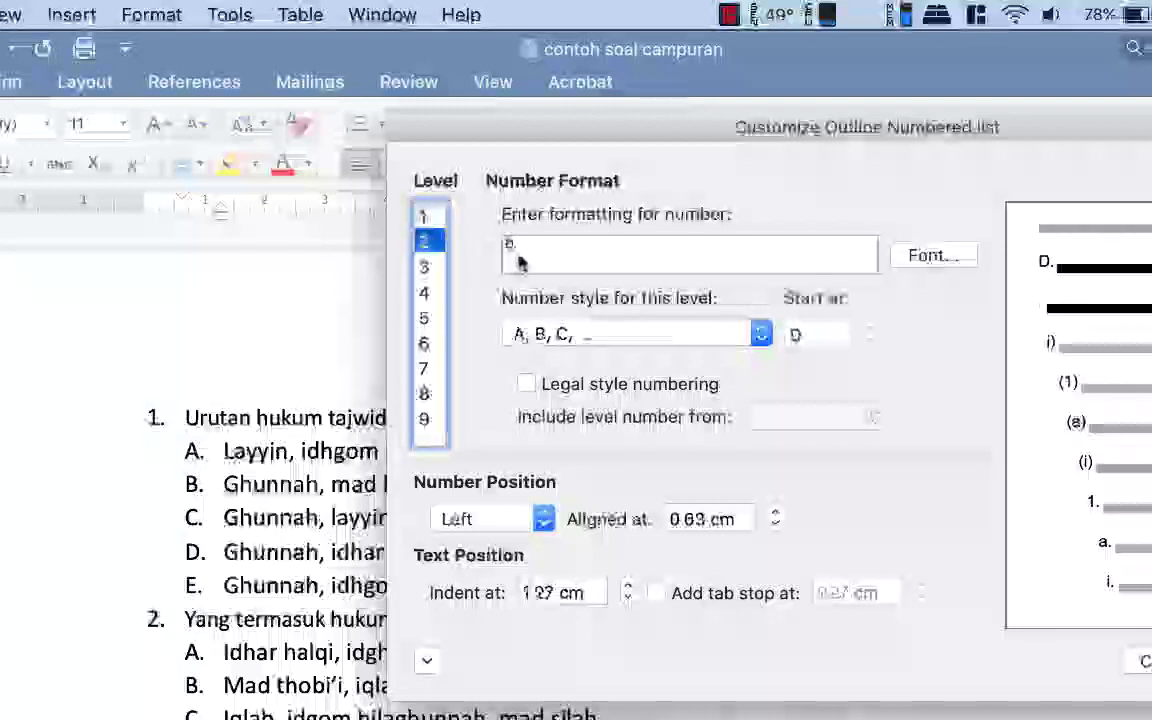
click(622, 345)
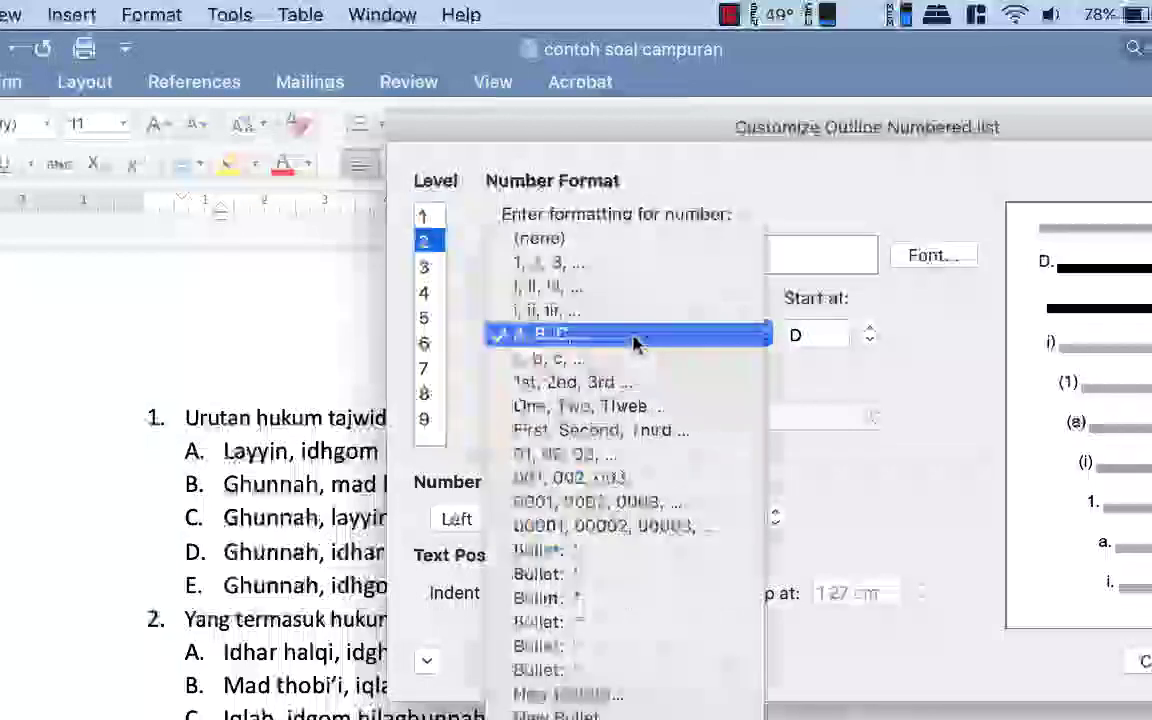
click(612, 262)
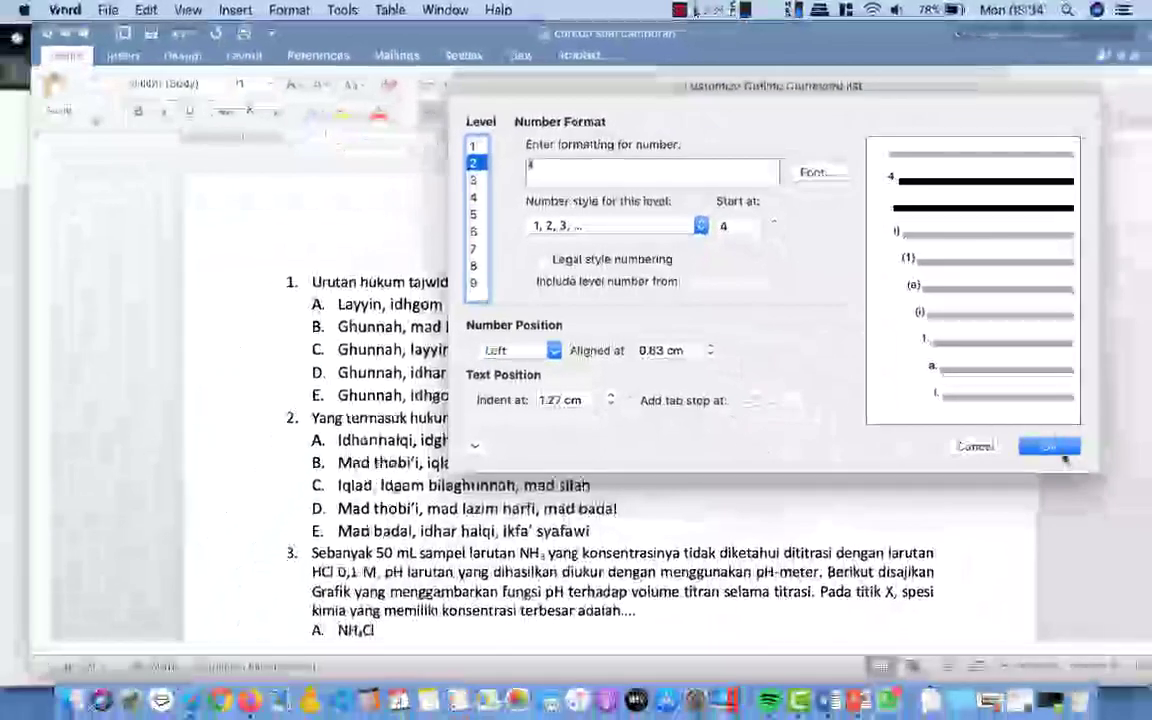
click(1046, 446)
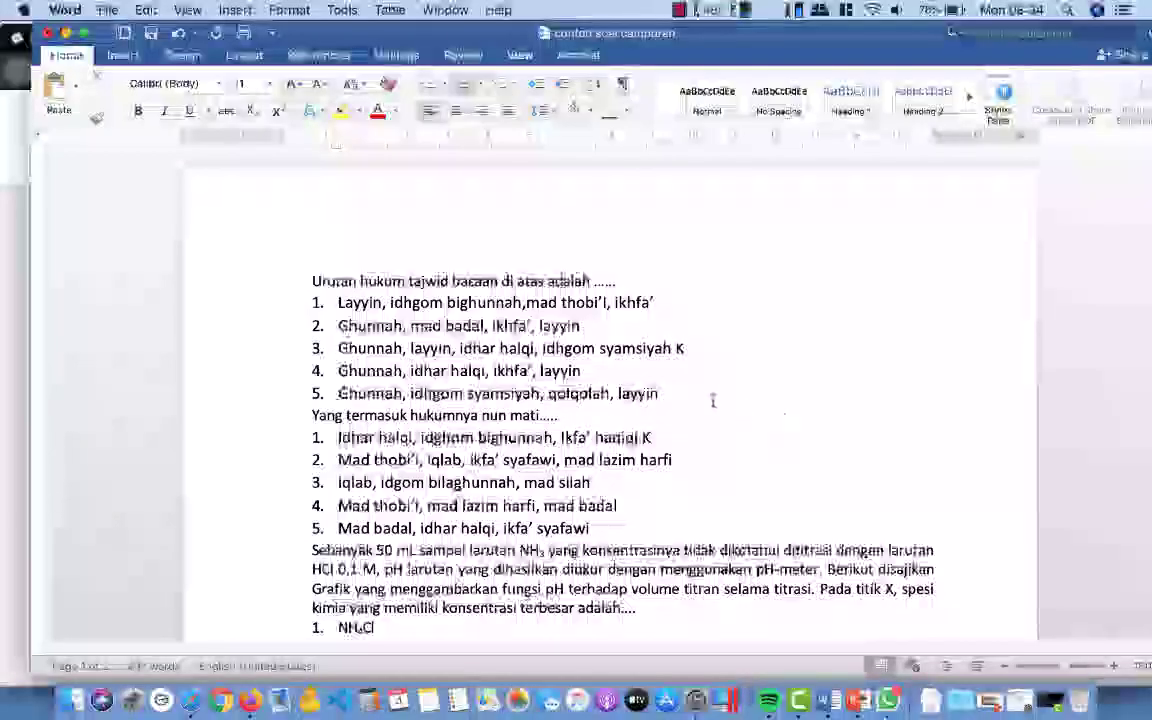
Step: Renumber the acceleration question's five answer options 1, 2, 3 with a new number format
scroll(713, 401, down, 8)
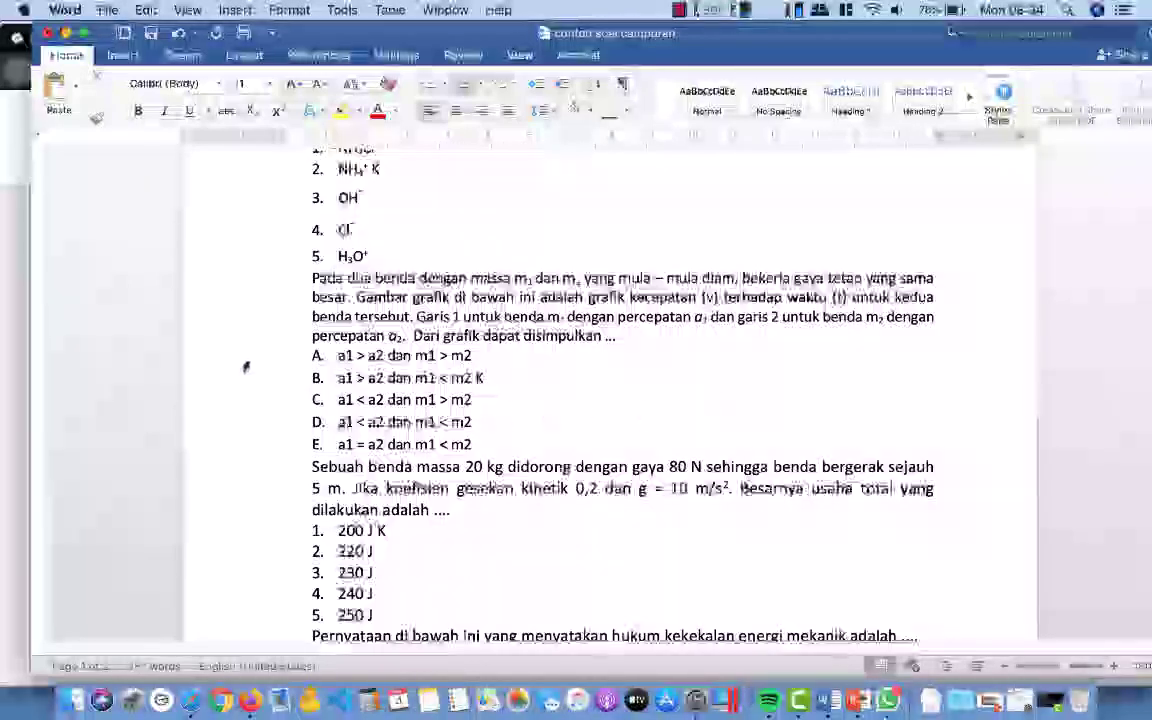
drag(245, 367, 243, 441)
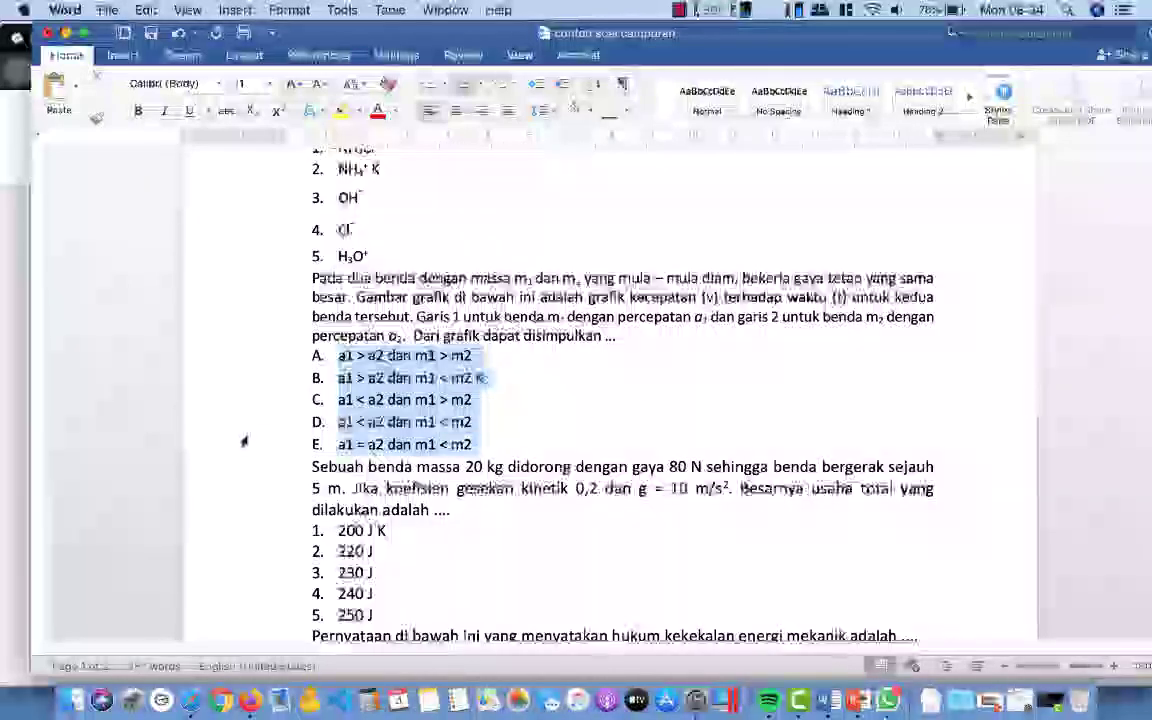
click(478, 89)
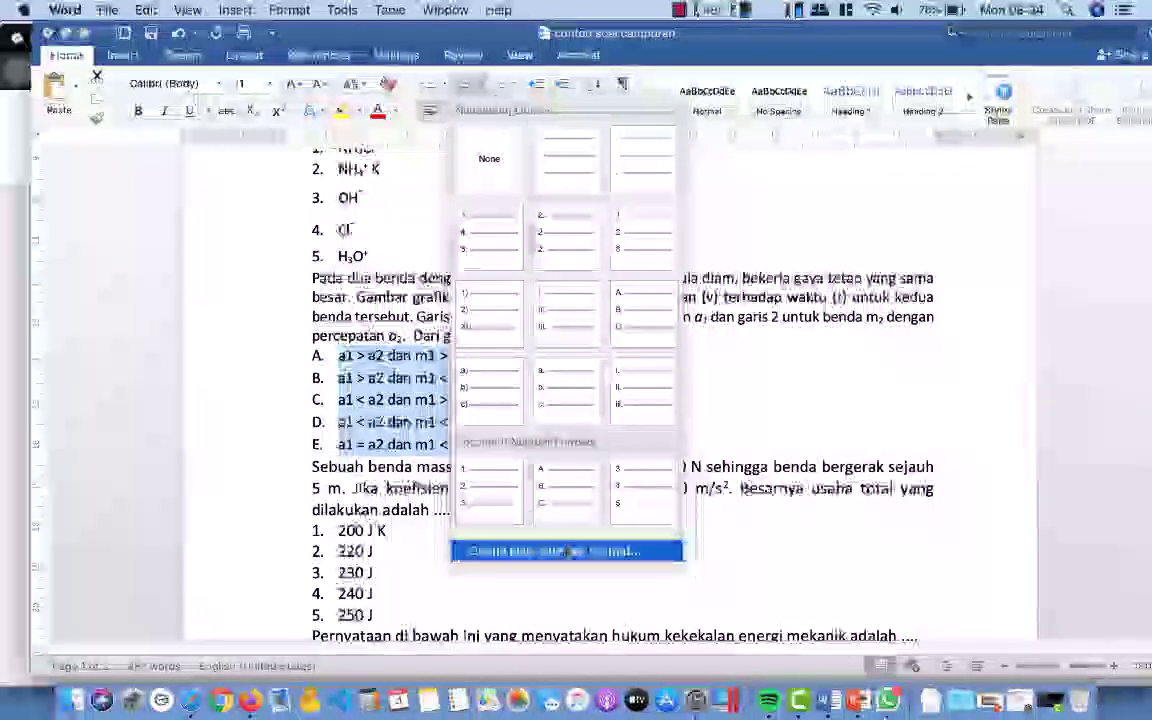
click(565, 551)
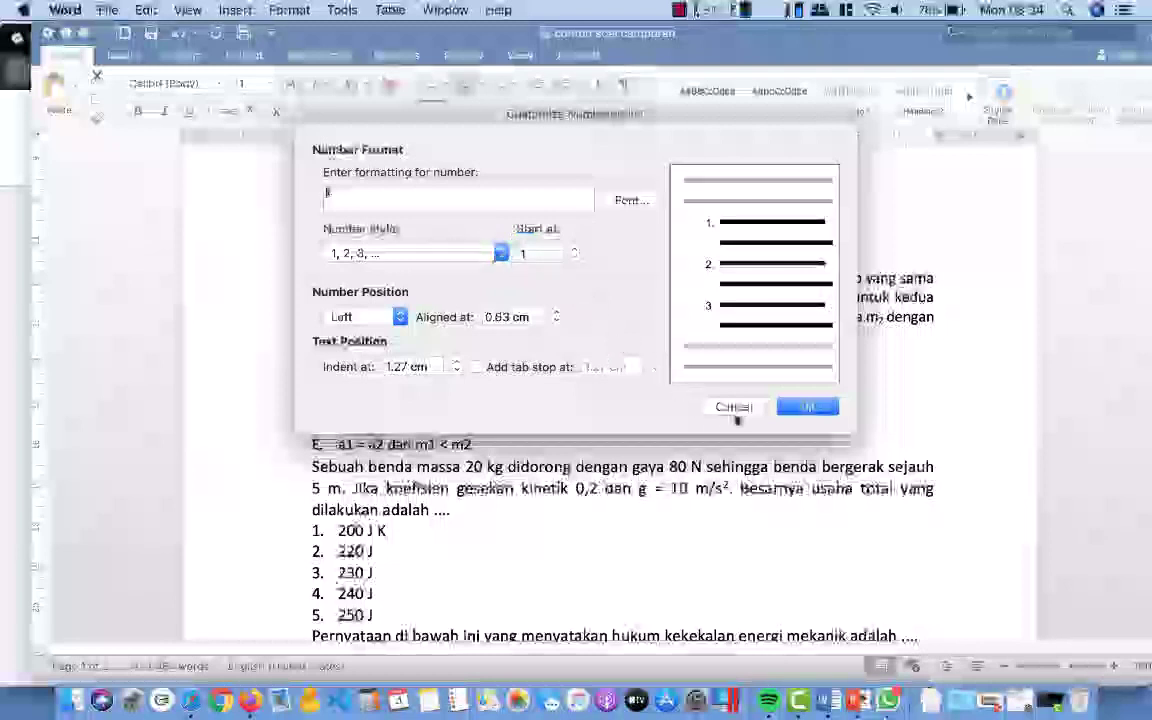
click(806, 406)
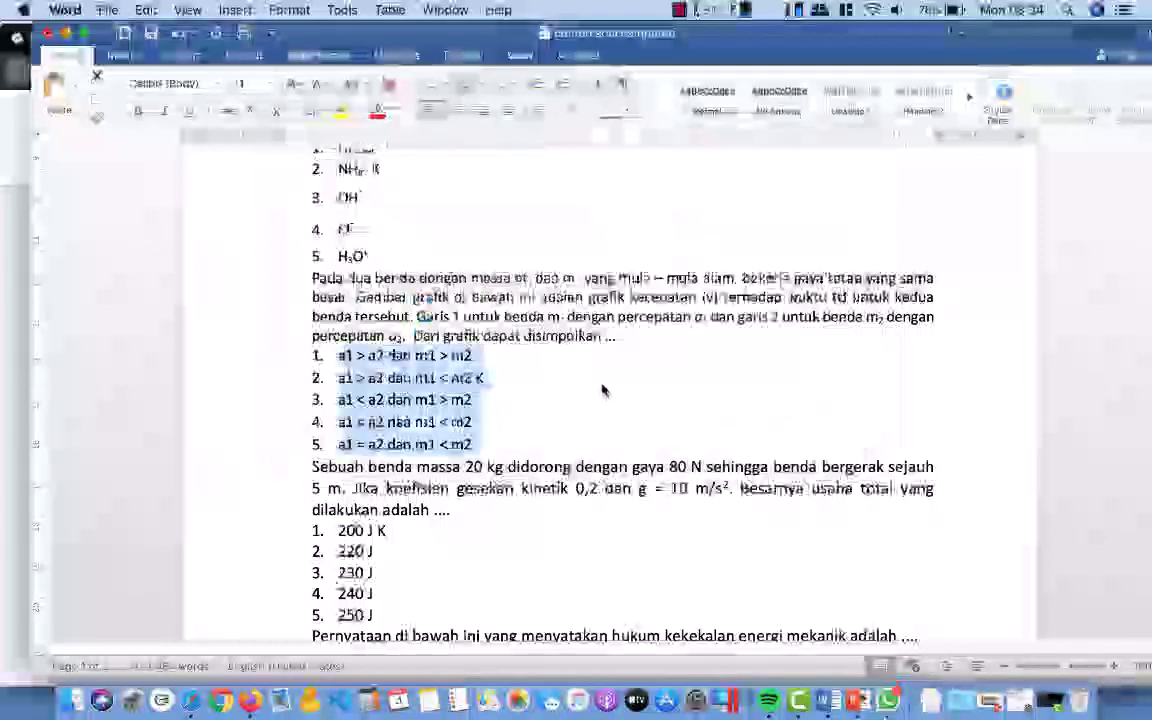
Step: Look over the finished document and start saving it under a new name
scroll(601, 390, down, 10)
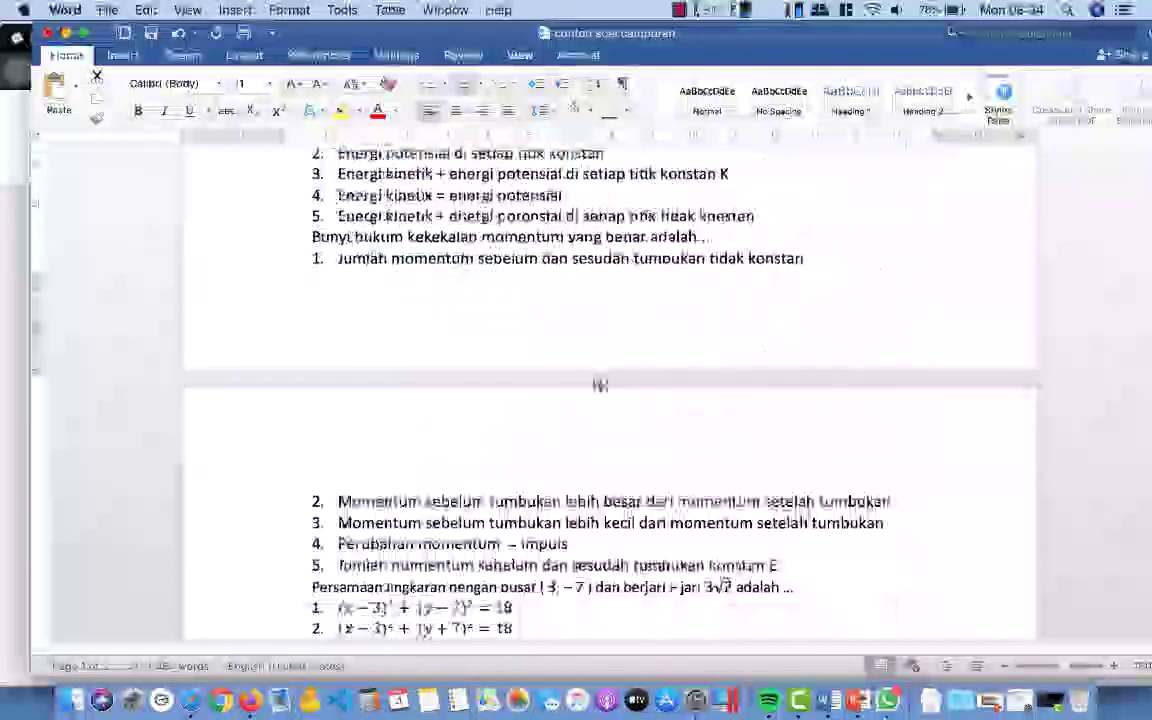
scroll(601, 387, down, 5)
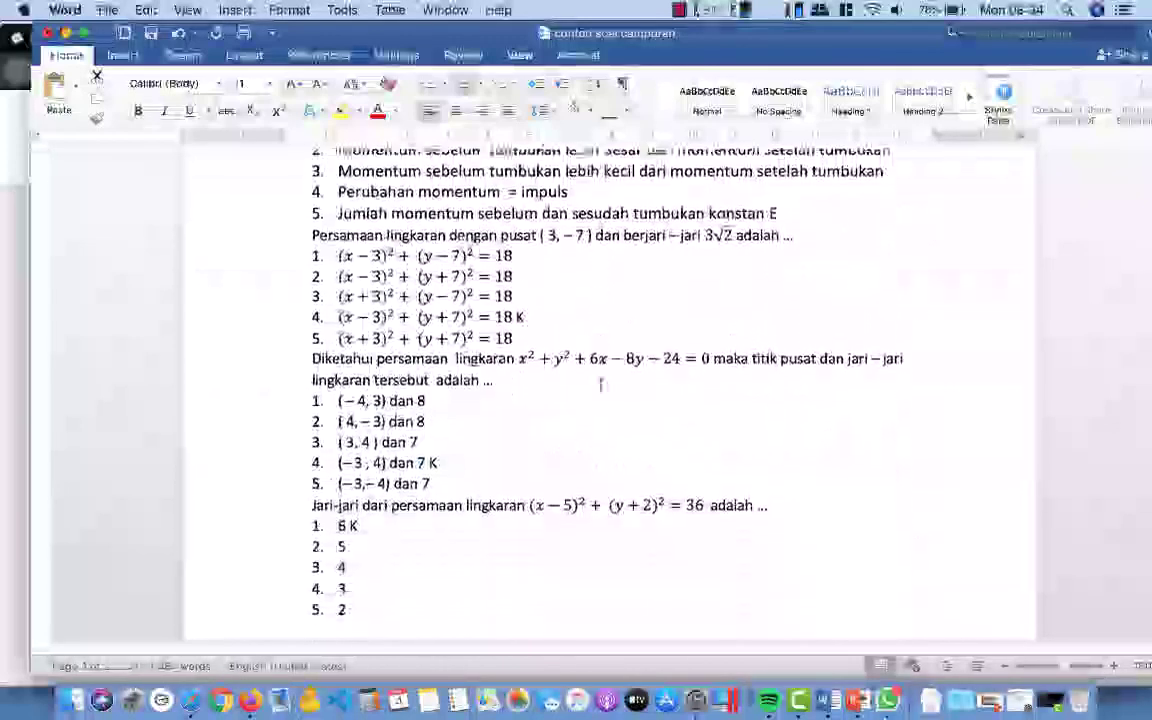
scroll(601, 384, down, 10)
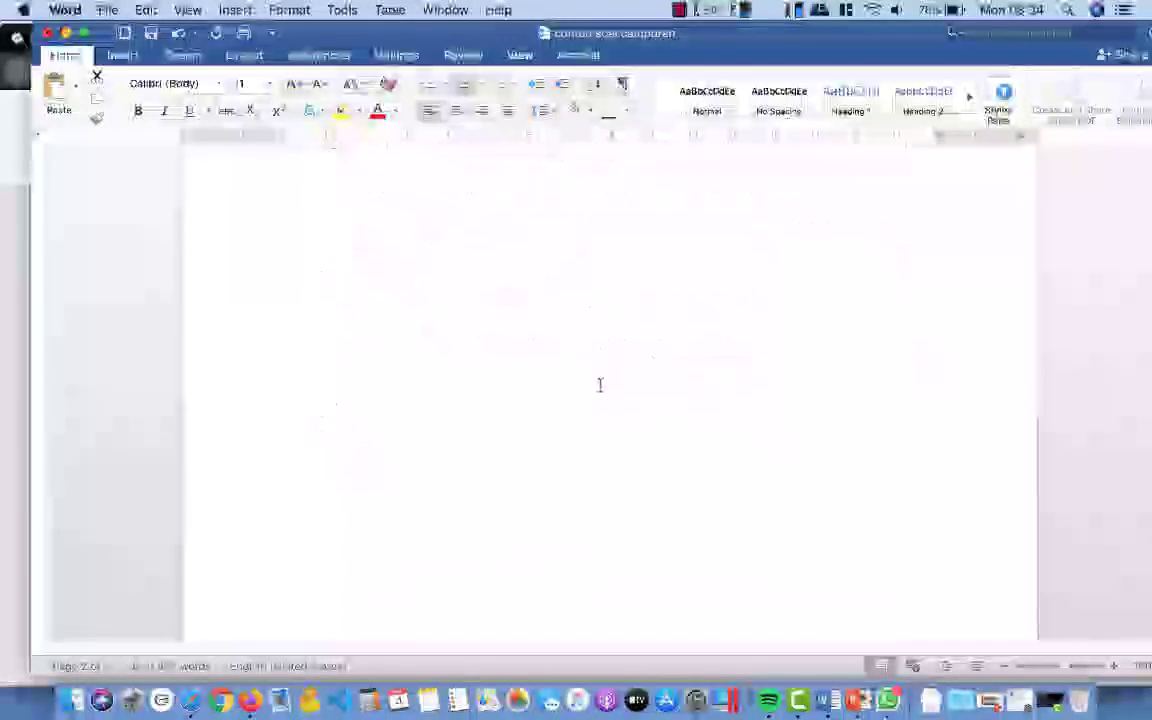
scroll(601, 384, up, 20)
click(106, 11)
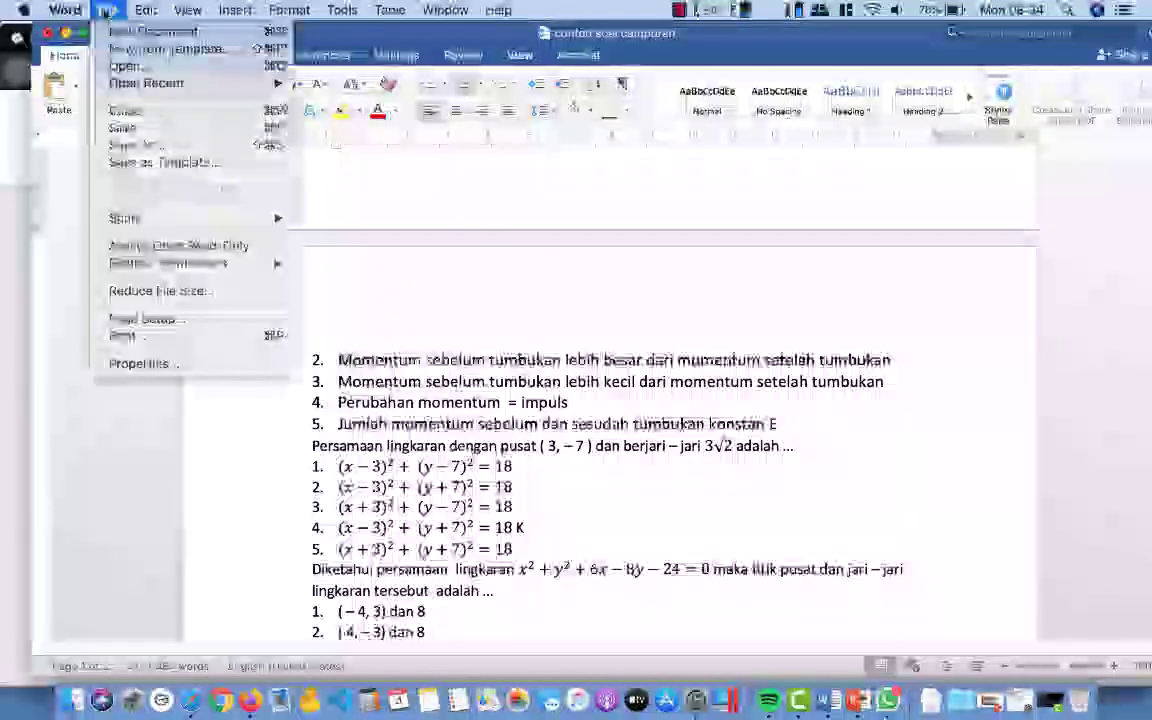
click(130, 146)
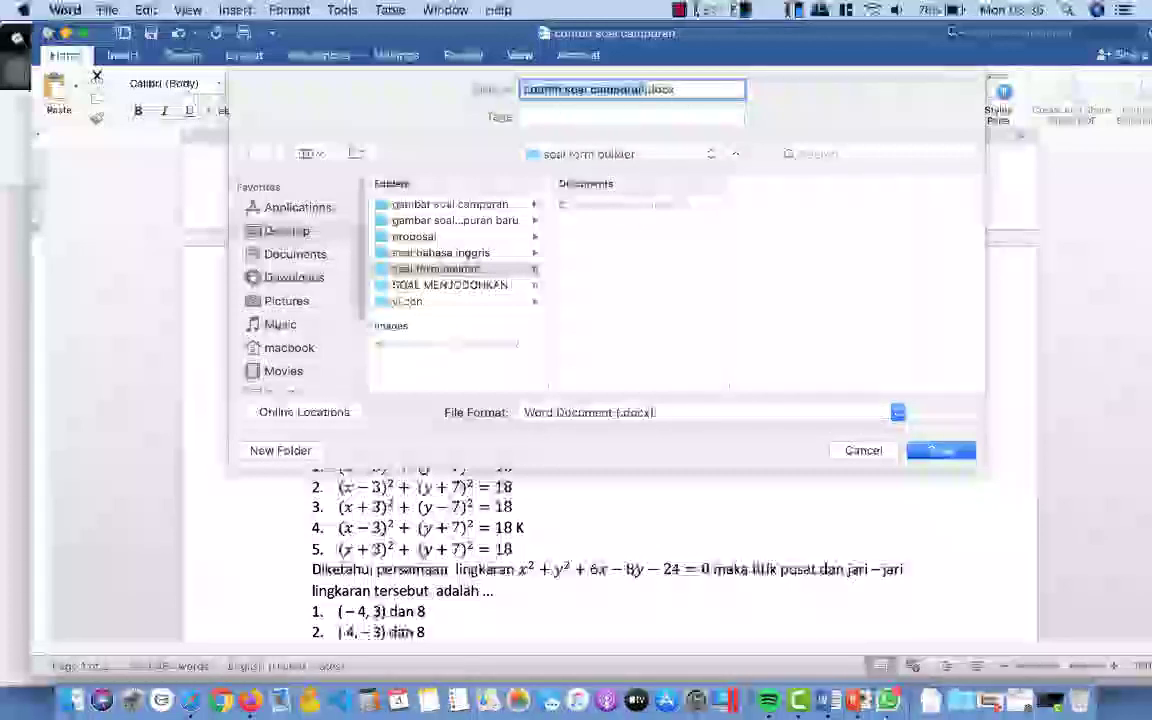
Step: Save it as Word document 'contoh soal campuran siap upload'
click(646, 89)
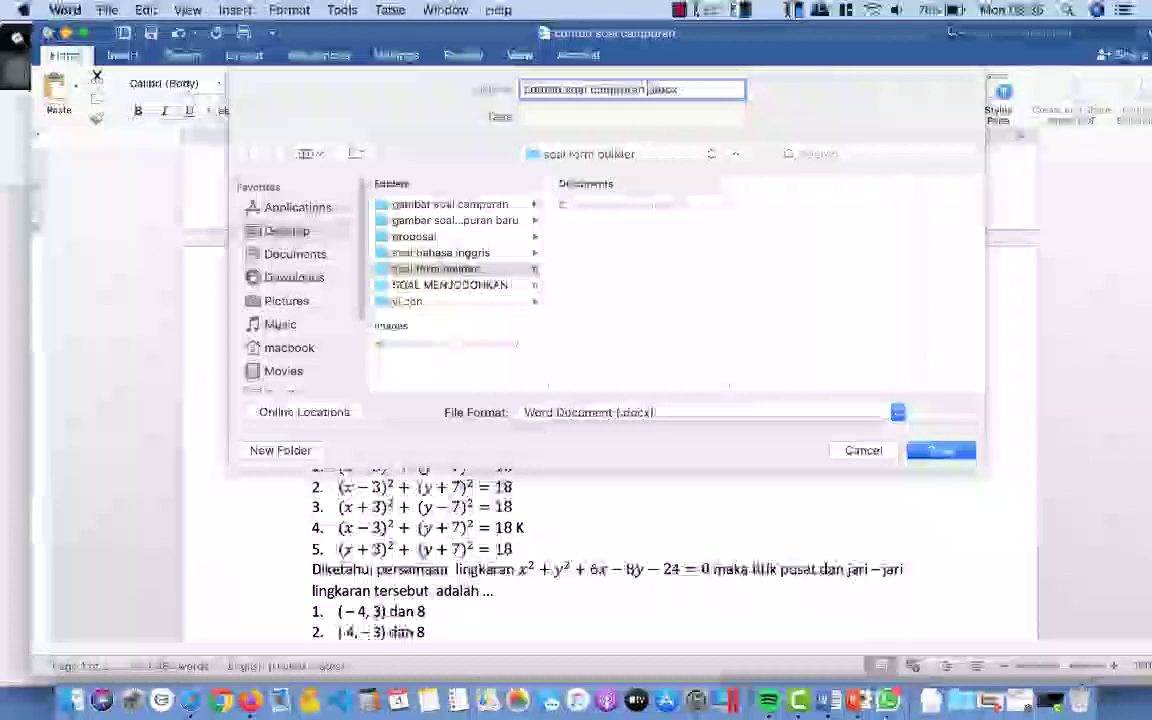
text(b)
key(BackSpace)
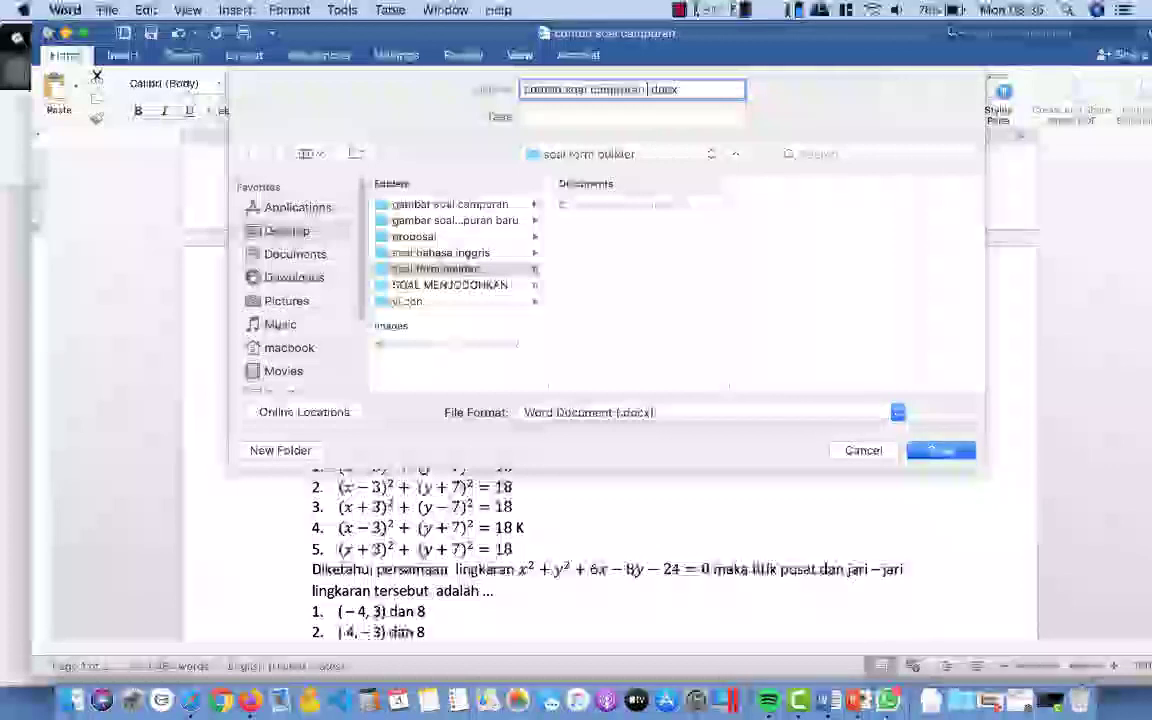
text(yang)
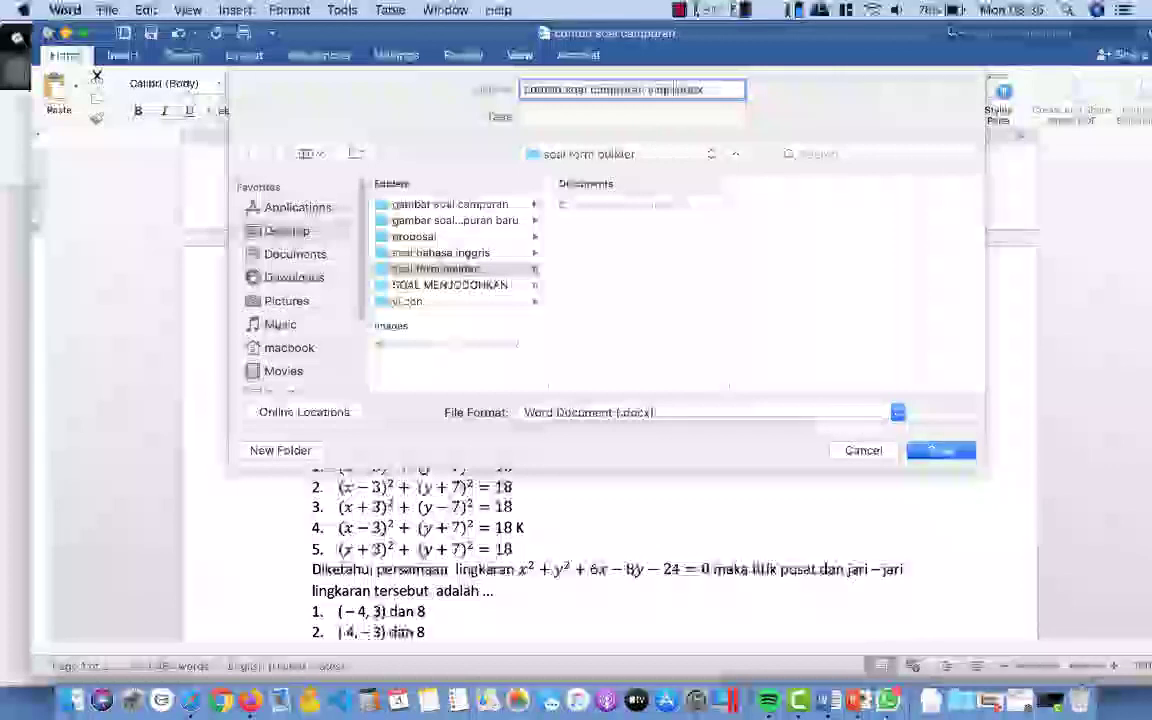
key(BackSpace)
key(BackSpace)
key(BackSpace)
key(BackSpace)
text(baru li)
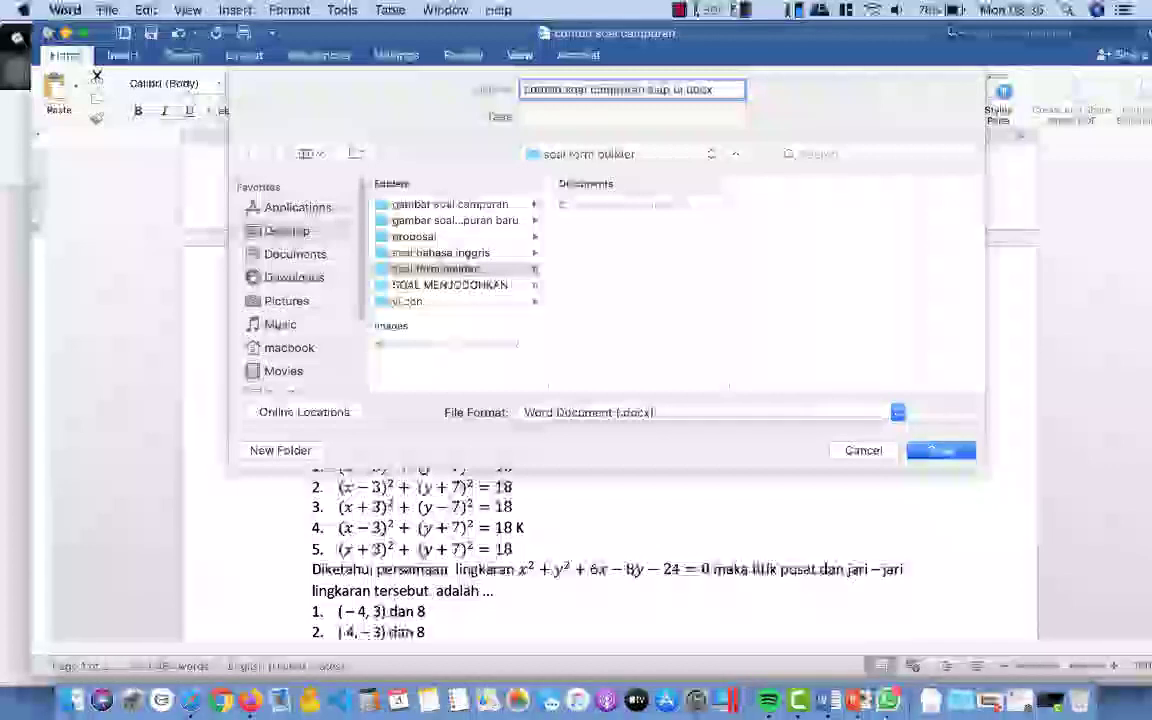
text( upload)
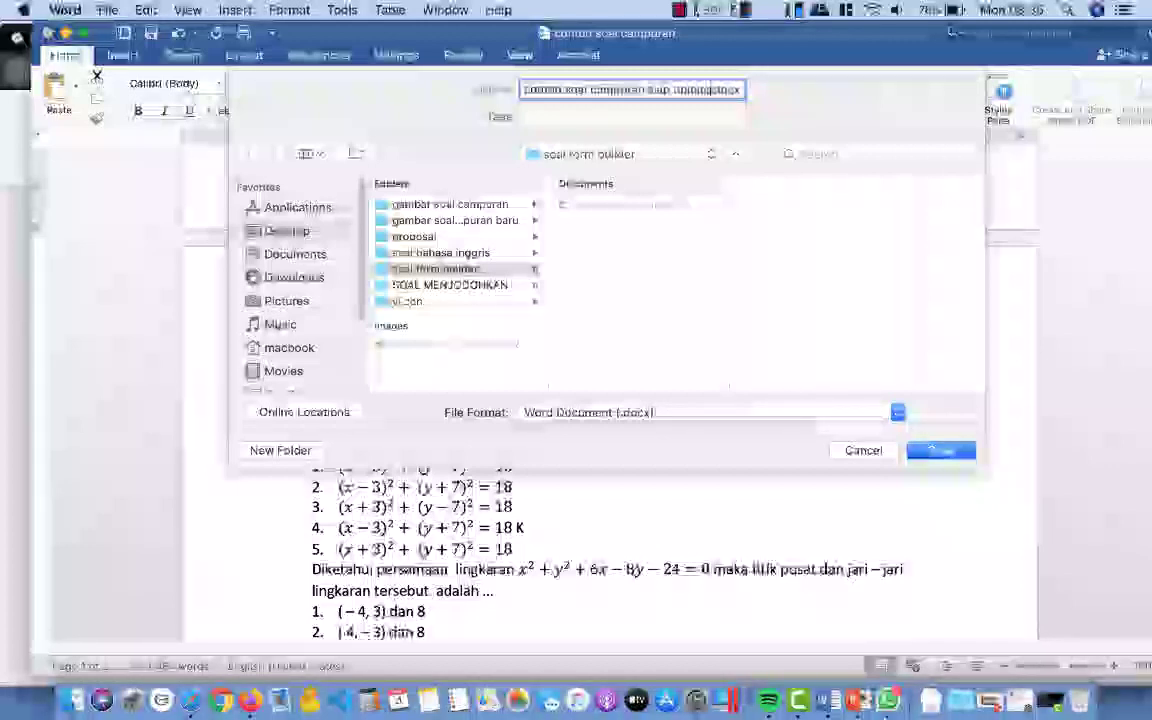
key(Return)
click(945, 451)
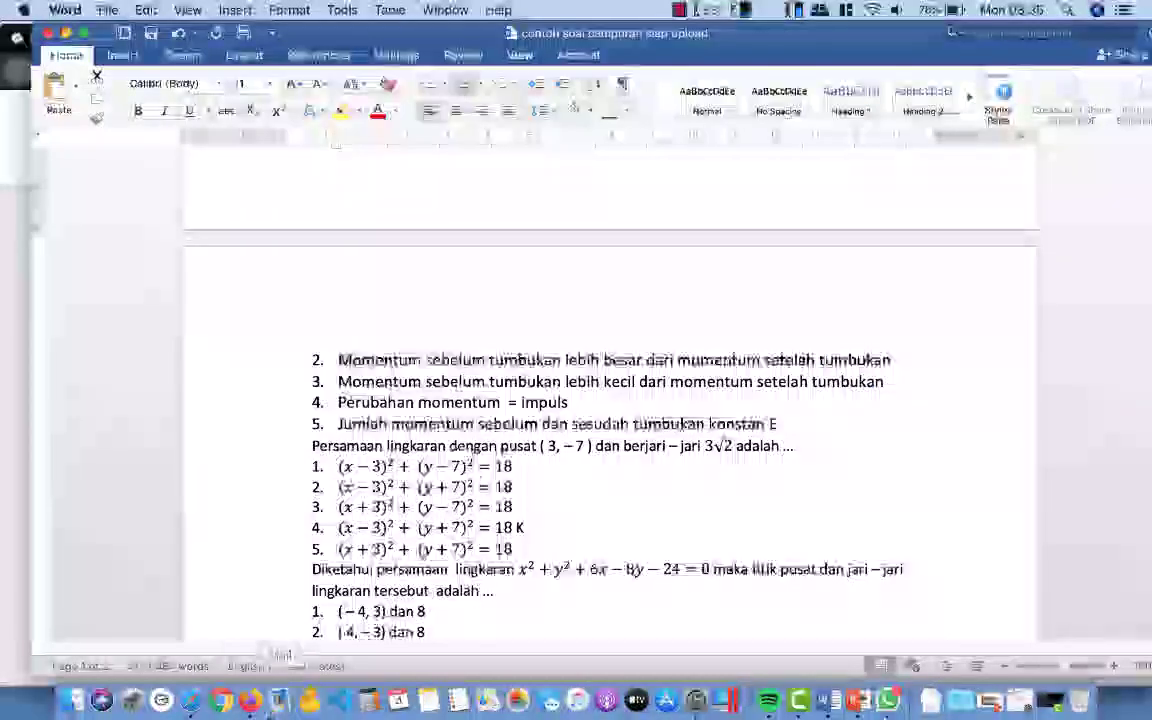
Step: Upload contoh soal campuran siap upload.docx into the Drive folder holding the form
click(250, 703)
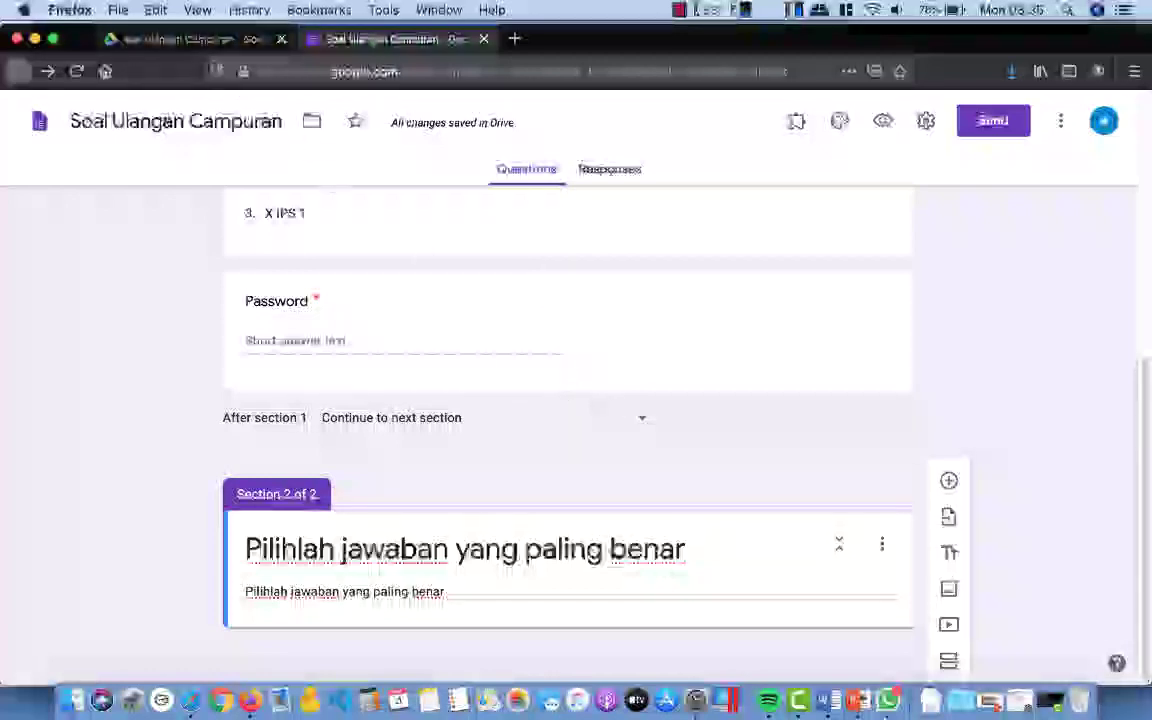
click(180, 39)
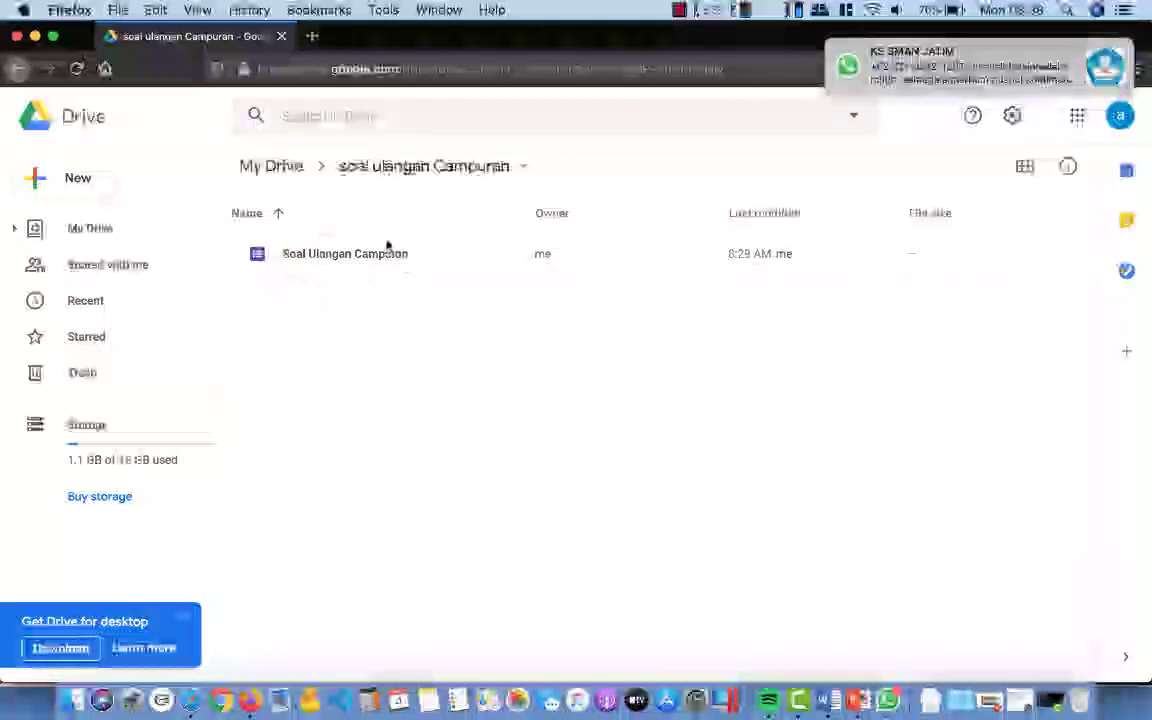
right_click(405, 330)
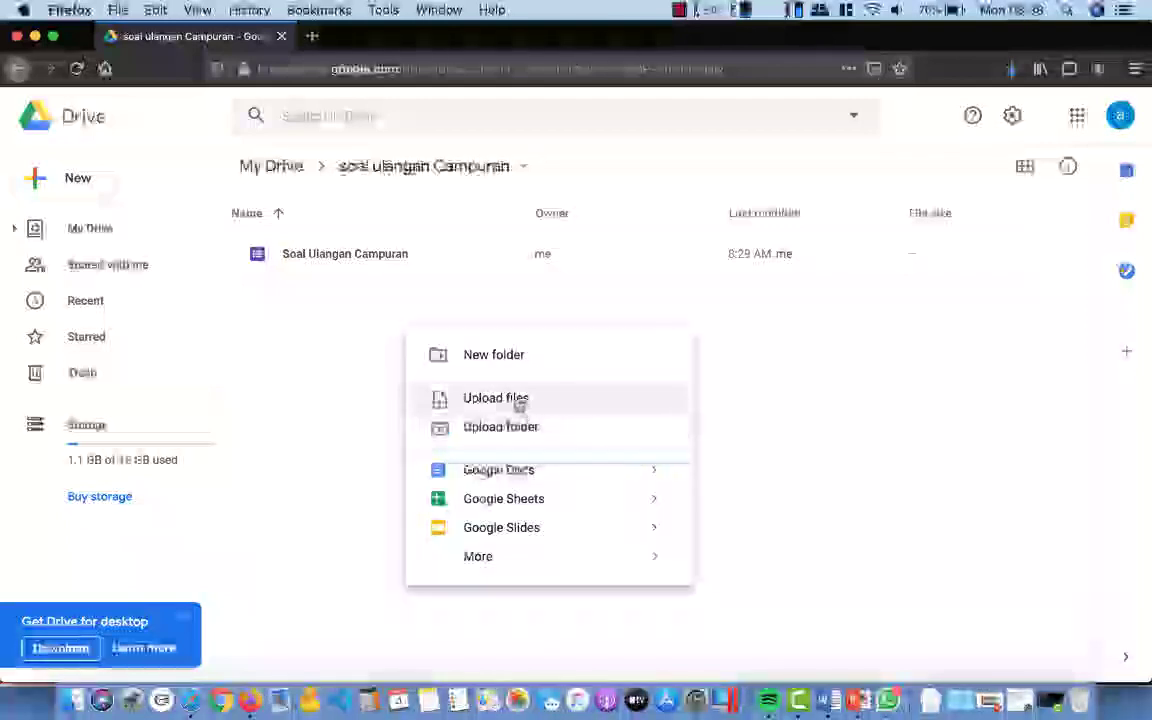
click(518, 400)
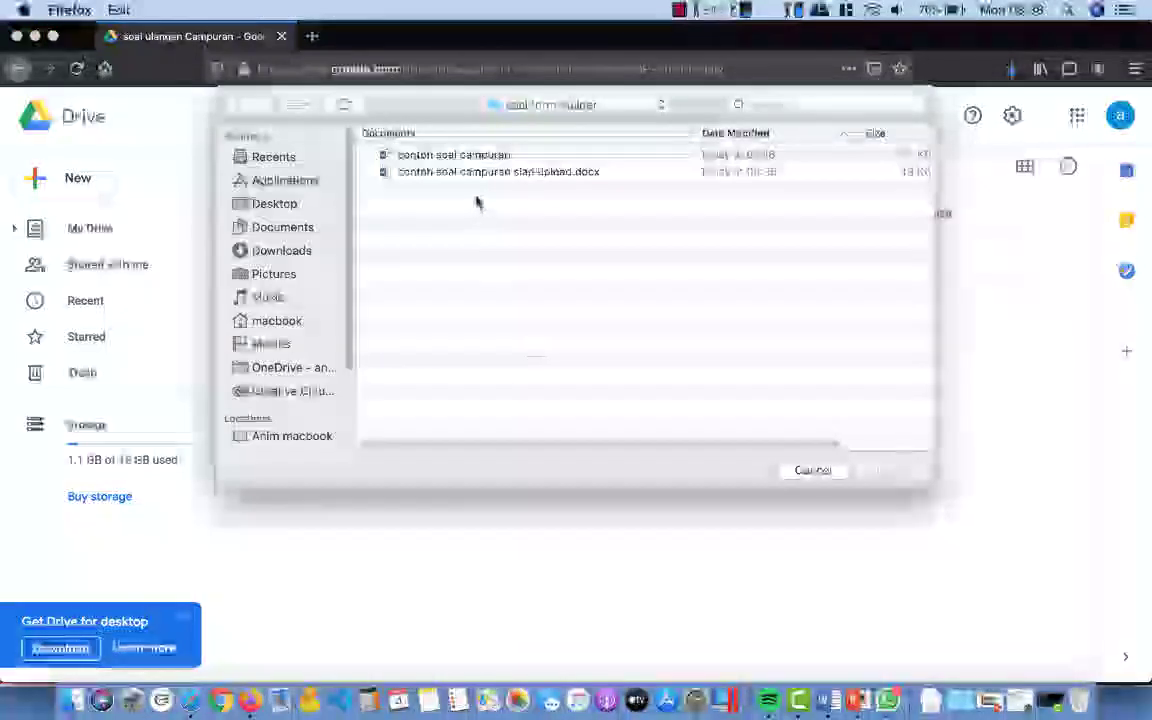
click(477, 176)
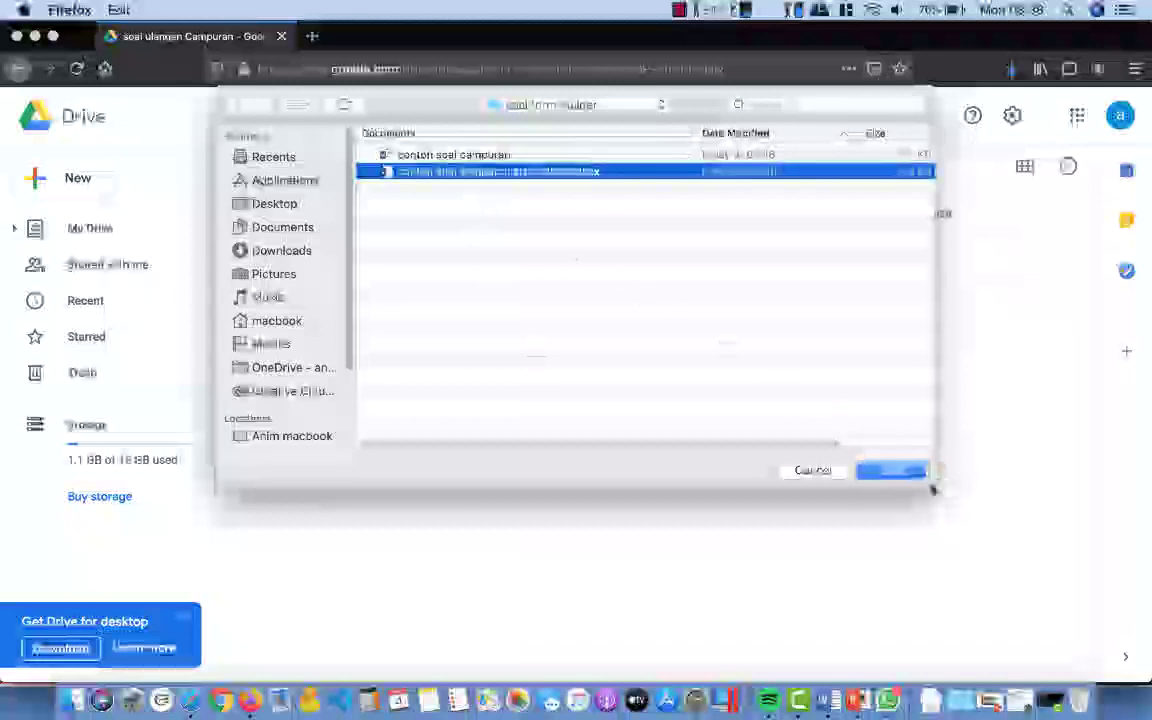
click(897, 471)
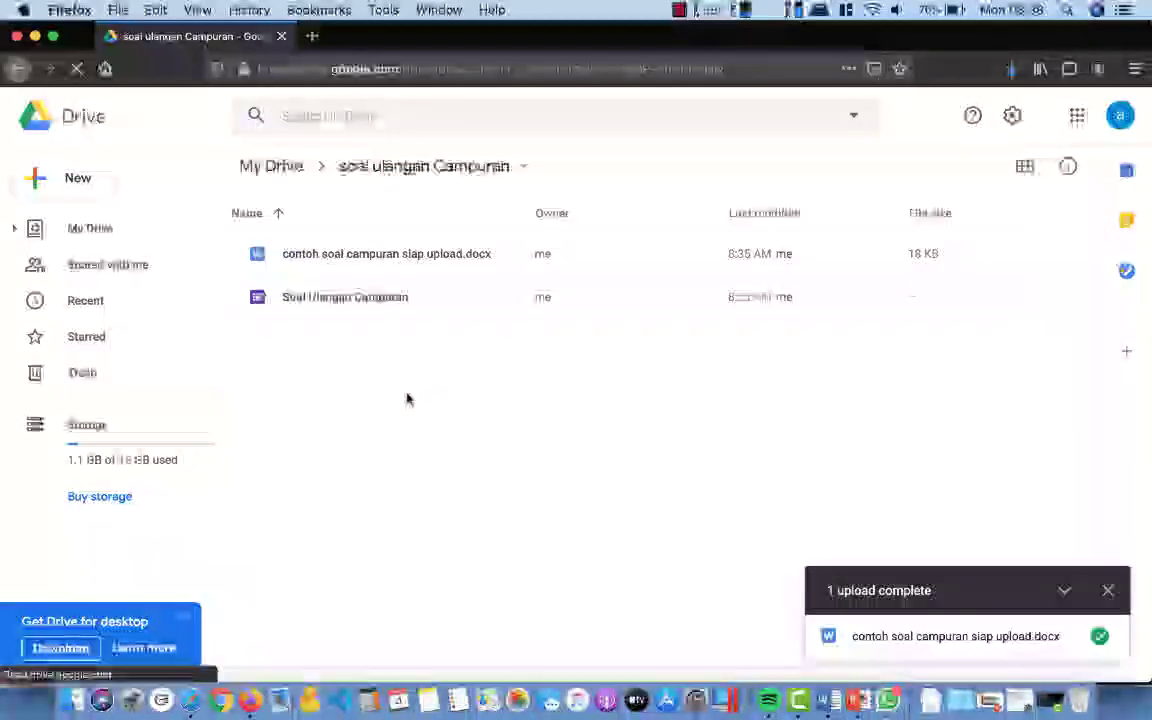
Step: Preview the uploaded .docx and look through the quiz
double_click(355, 256)
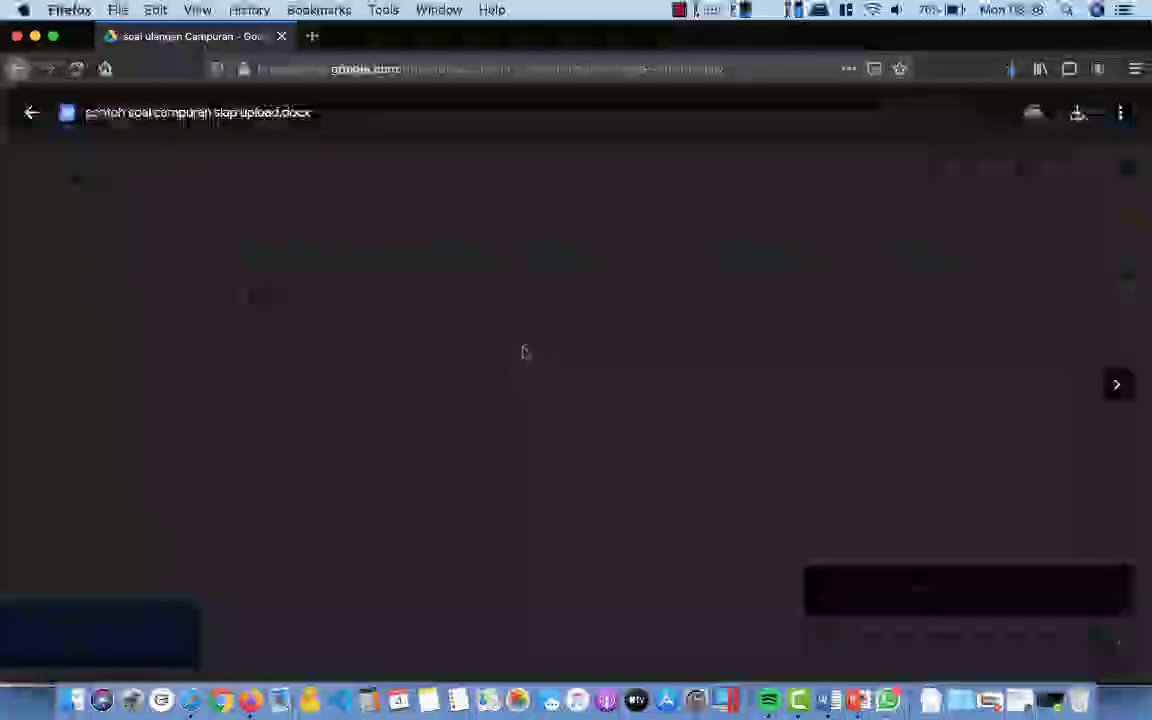
scroll(549, 331, down, 10)
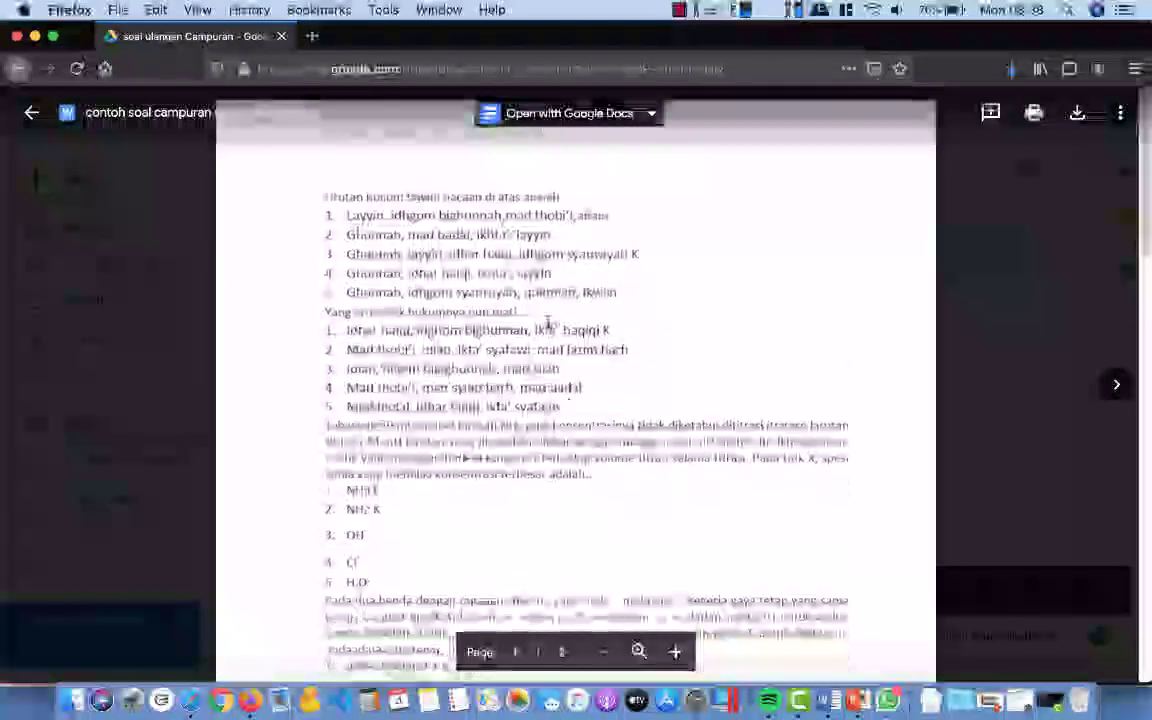
scroll(548, 322, up, 7)
scroll(548, 325, up, 3)
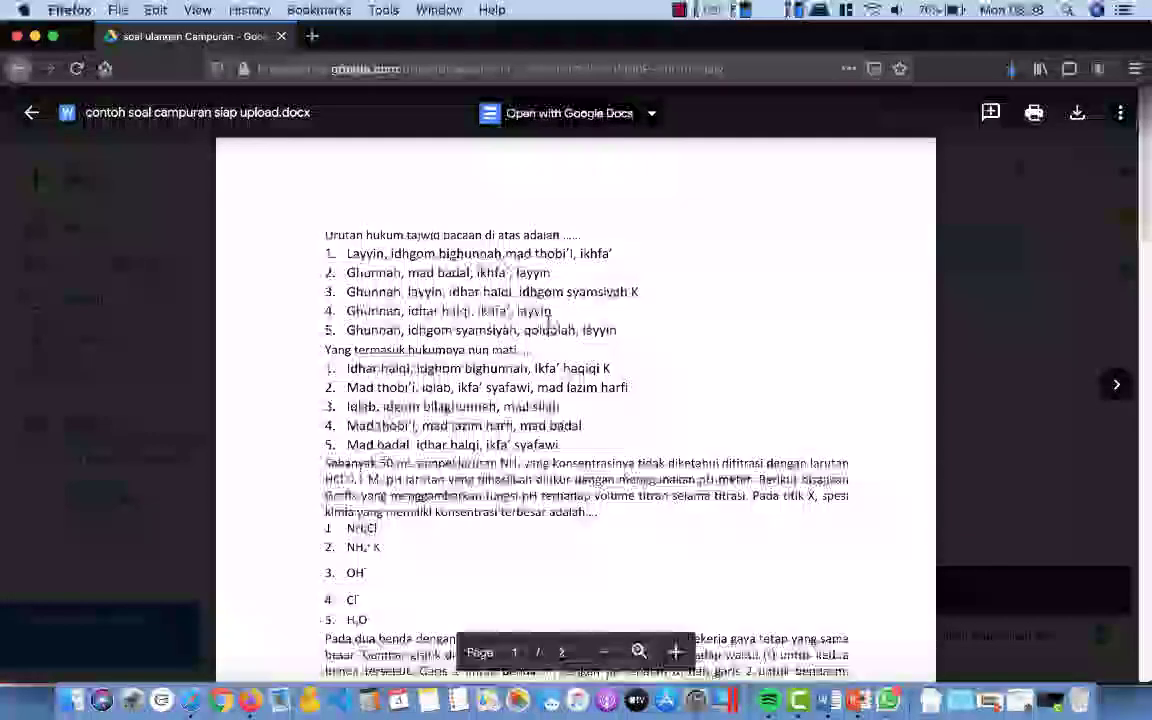
Step: Open the file with Google Docs and delete the list numbers of questions 1 and 2
click(598, 117)
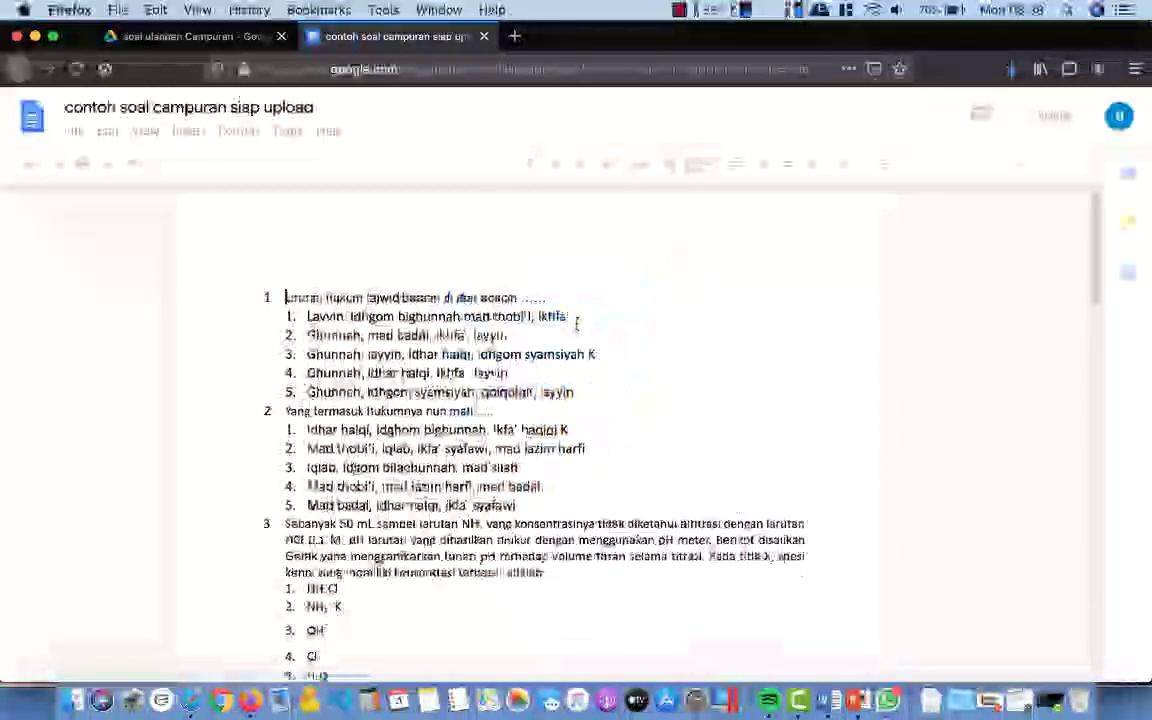
scroll(577, 322, down, 3)
scroll(576, 324, down, 10)
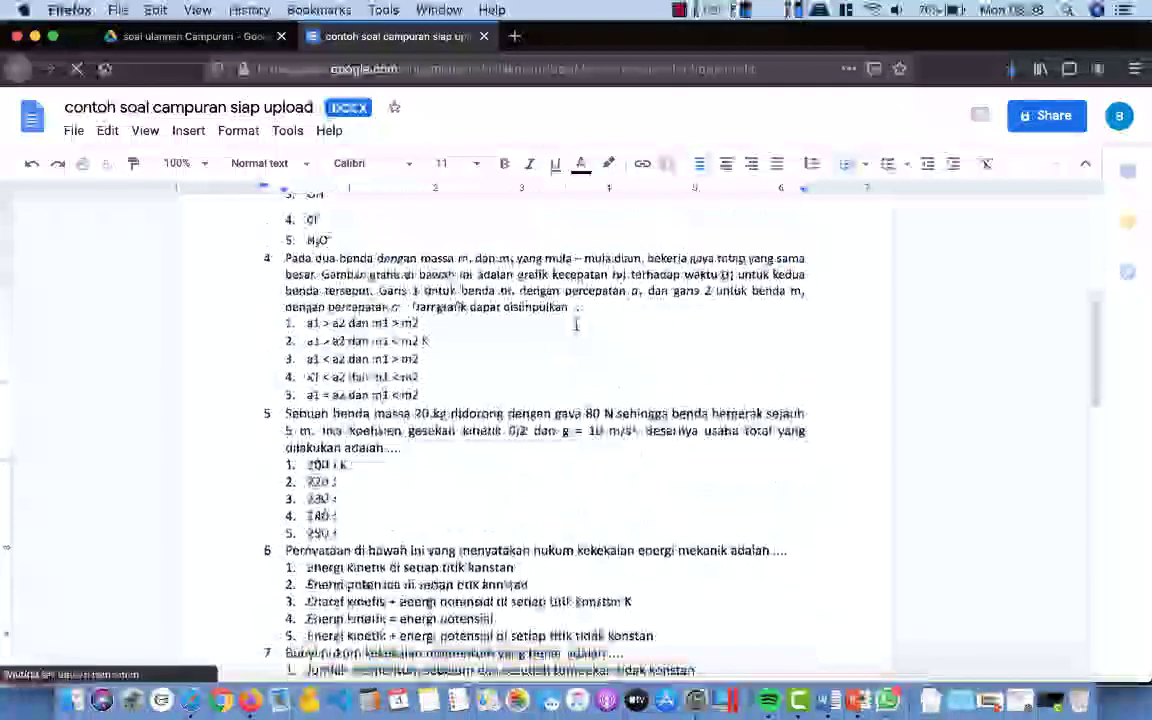
scroll(576, 324, up, 15)
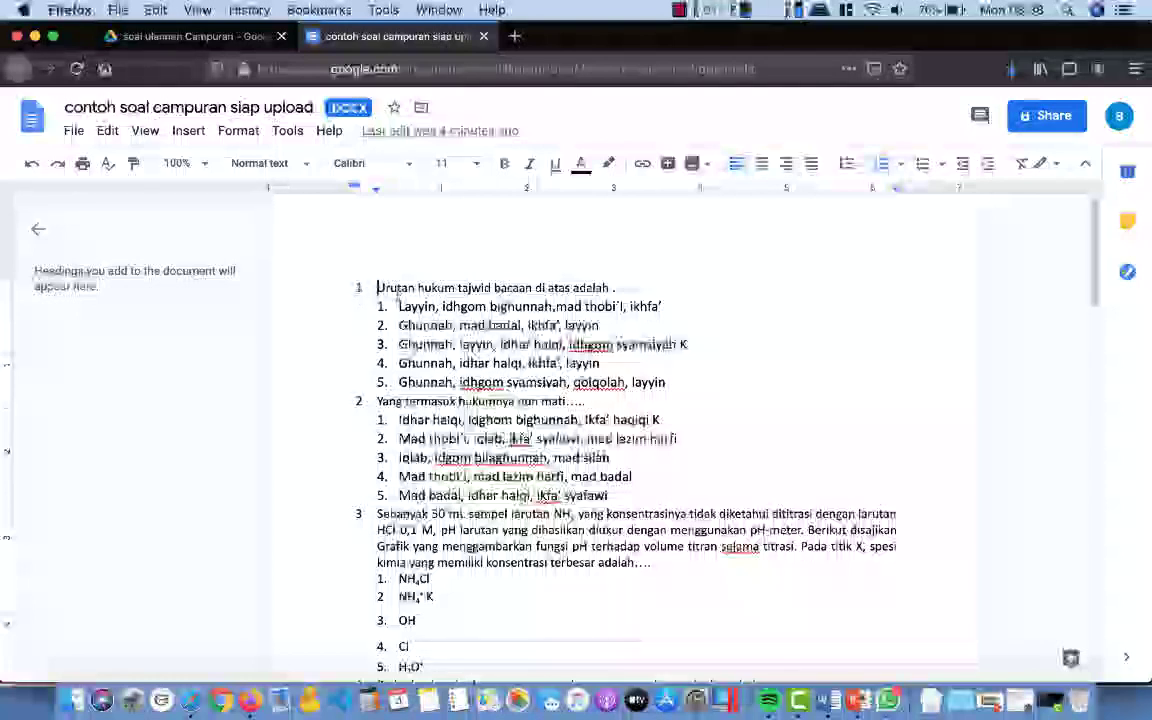
key(BackSpace)
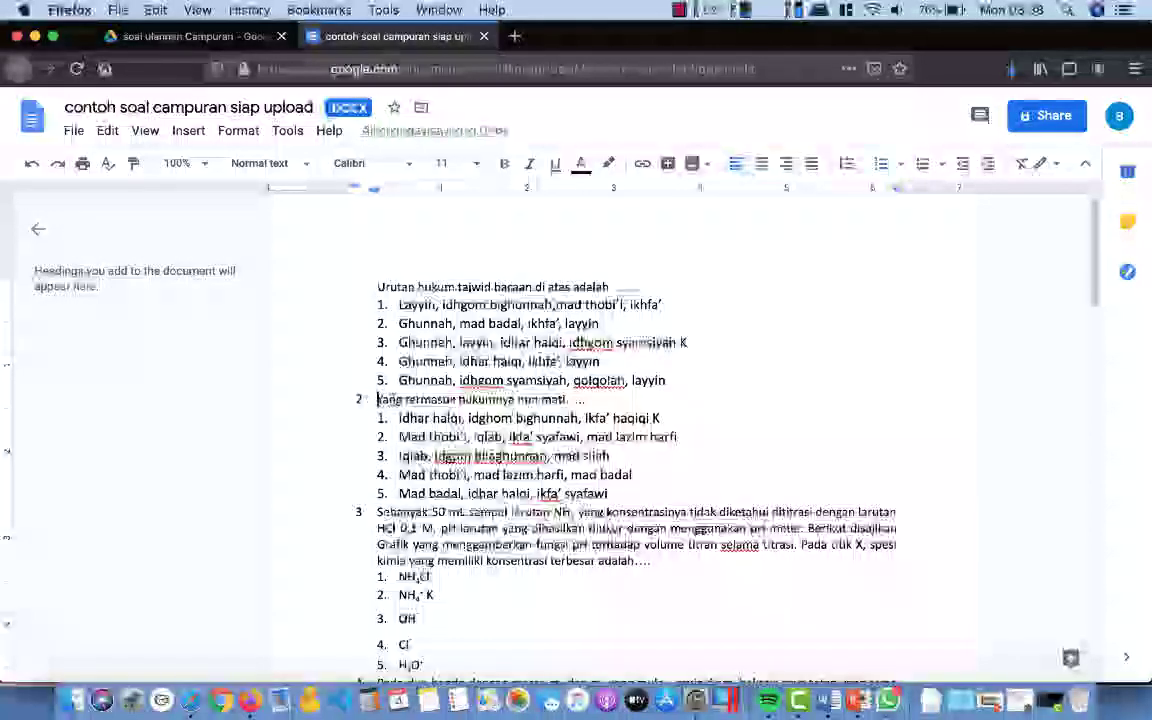
key(BackSpace)
key(BackSpace)
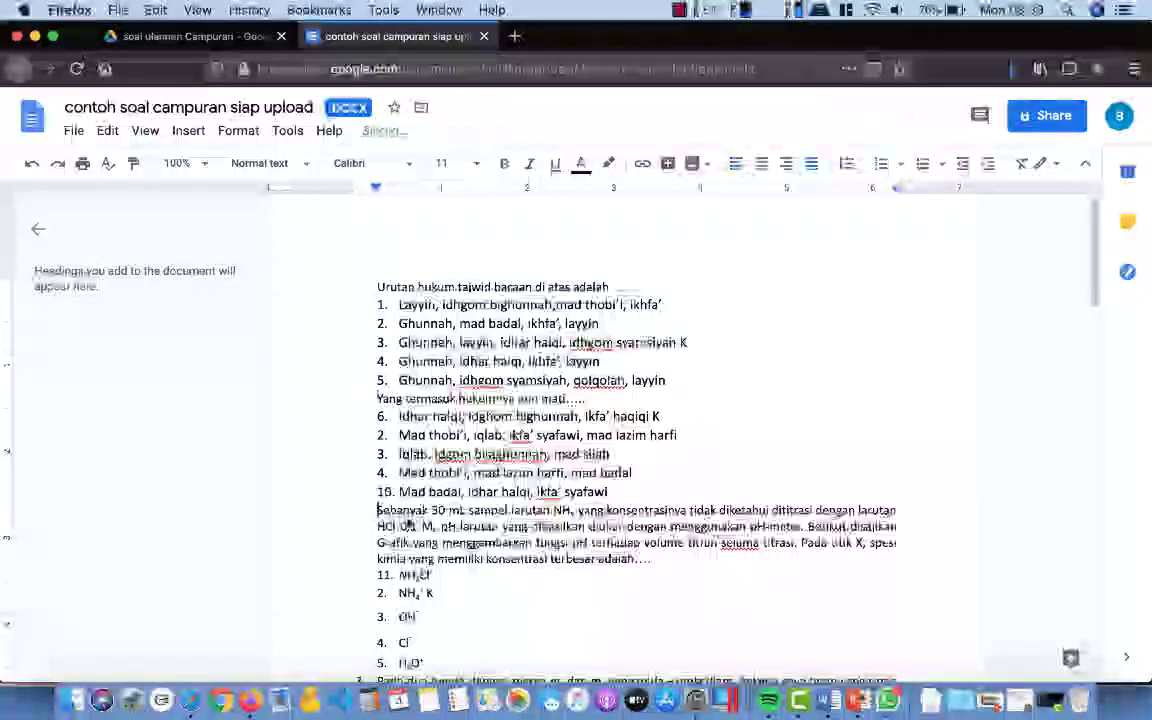
Step: Delete the numbers from the Pada dua benda, Sebuah benda, Pernyataan, Persamaan lingkaran and Jari-jari questions
scroll(395, 510, down, 3)
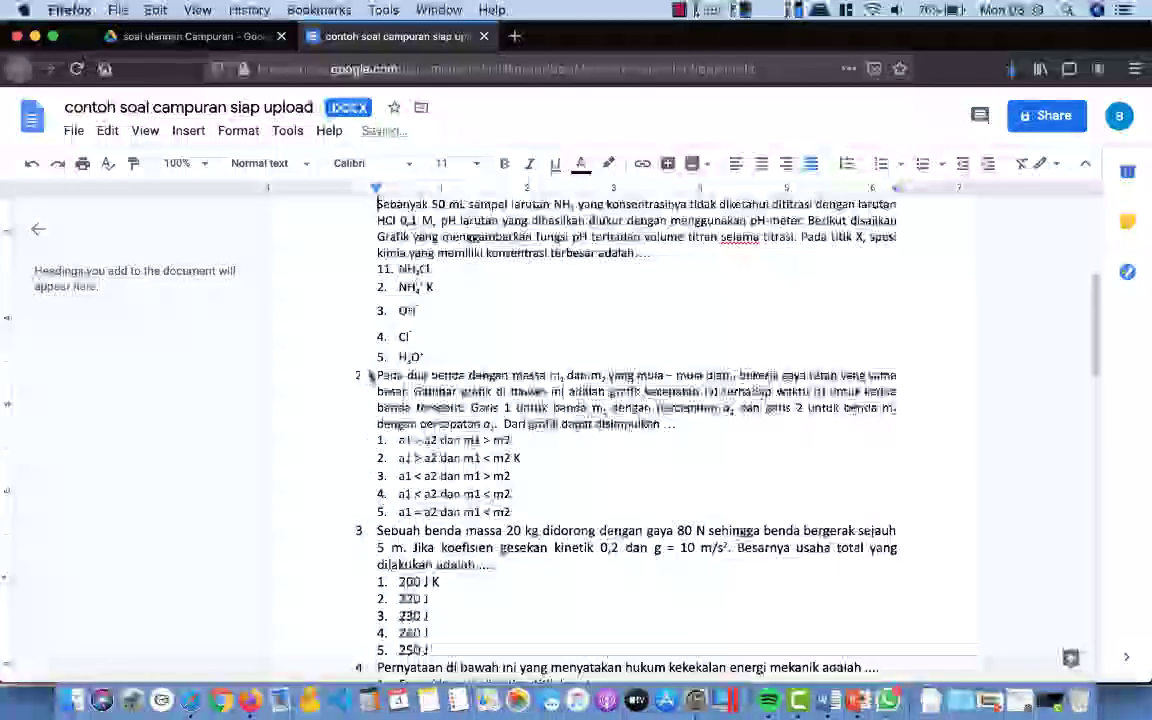
key(BackSpace)
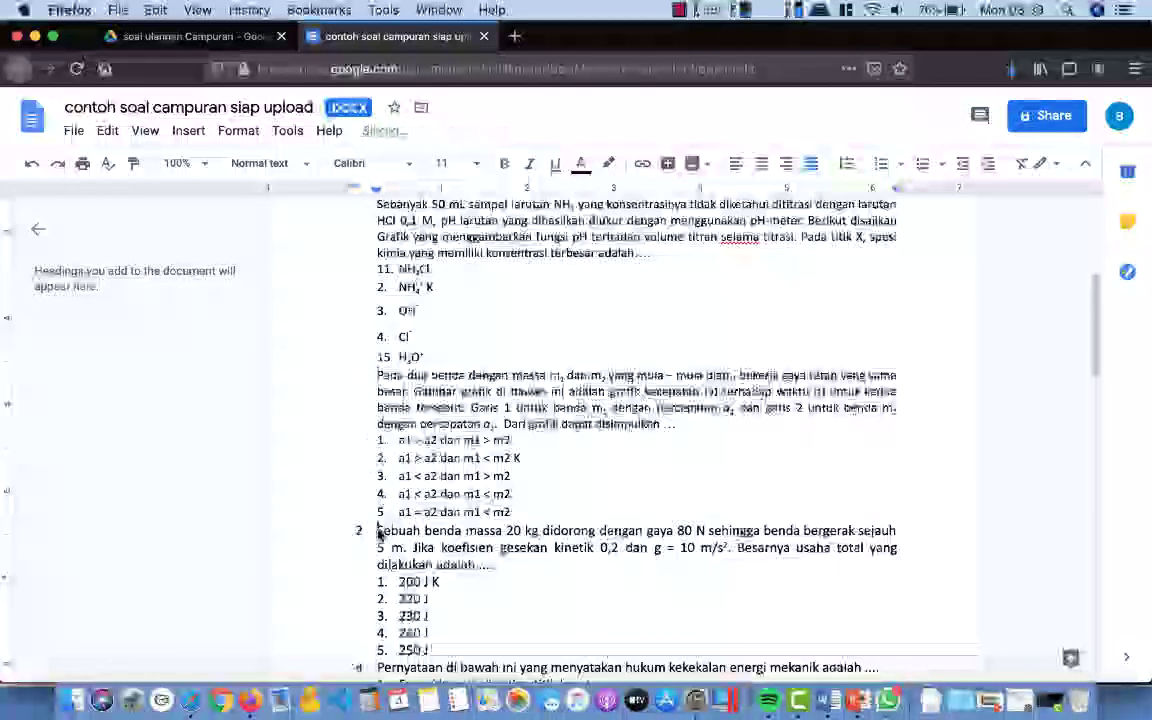
key(BackSpace)
scroll(395, 525, down, 2)
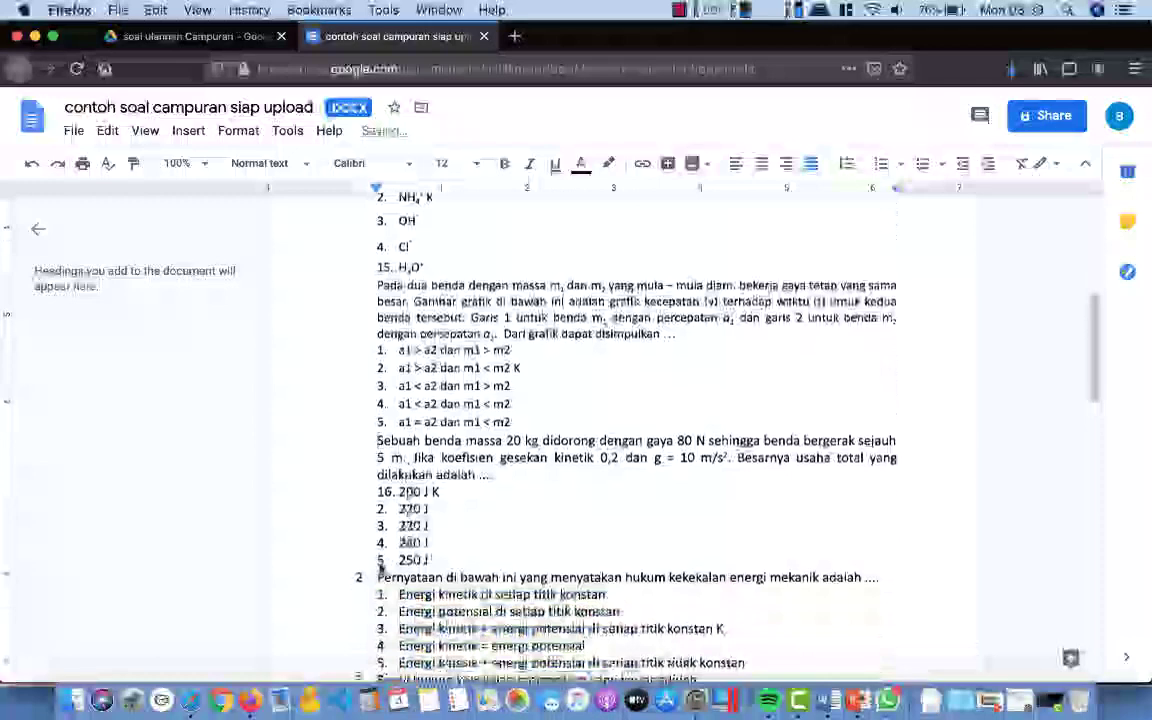
key(BackSpace)
scroll(400, 495, down, 3)
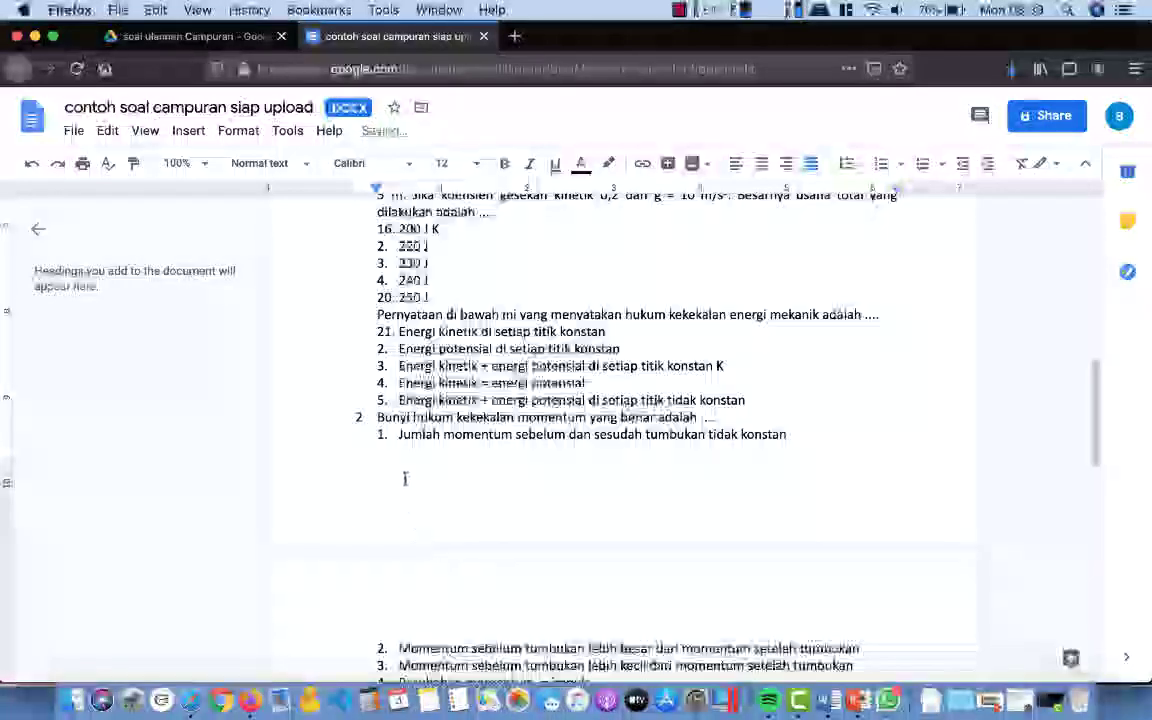
scroll(620, 430, down, 3)
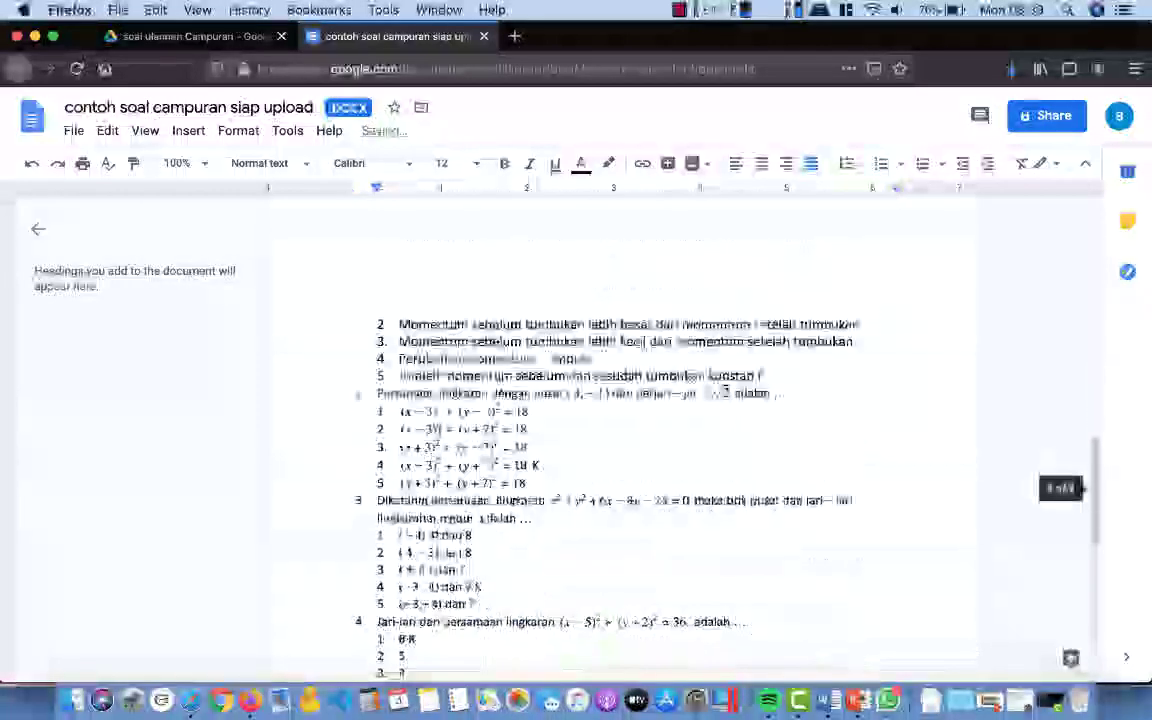
click(378, 393)
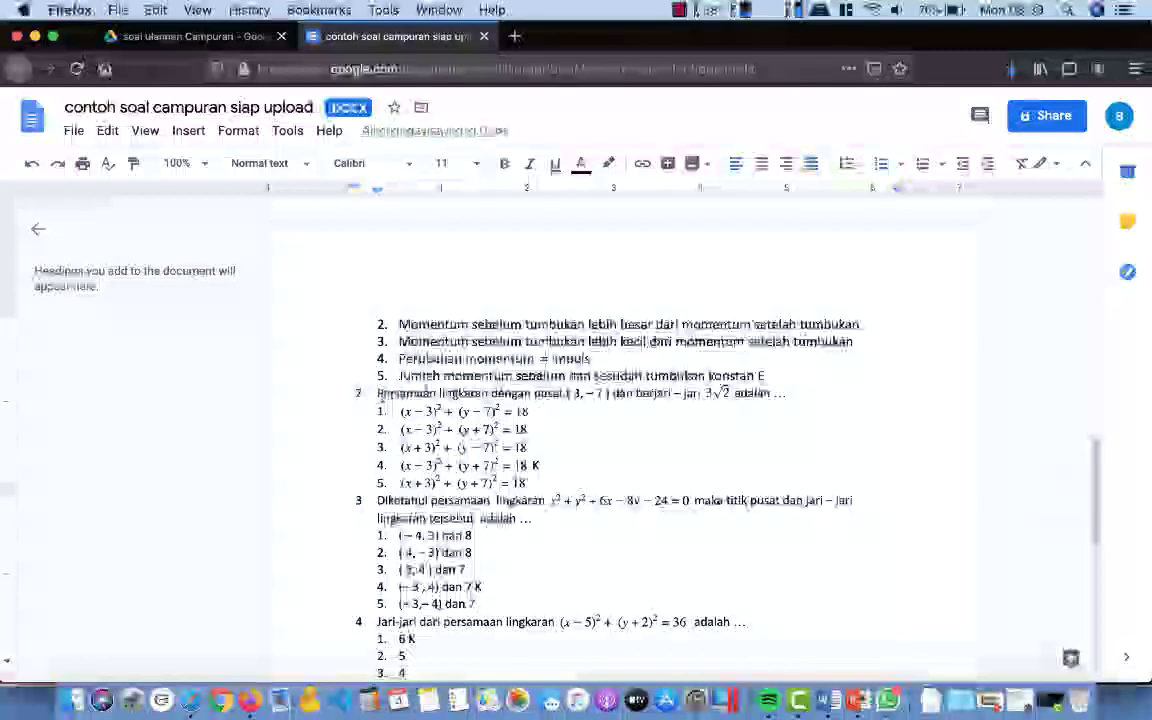
key(BackSpace)
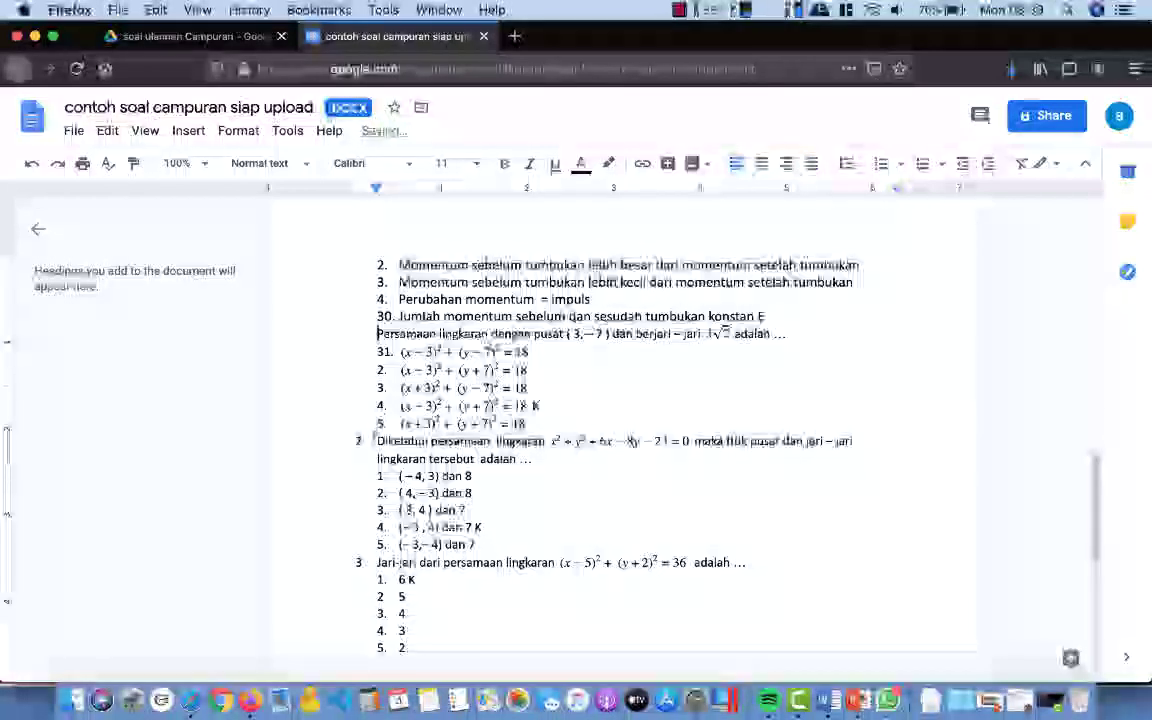
scroll(370, 471, down, 2)
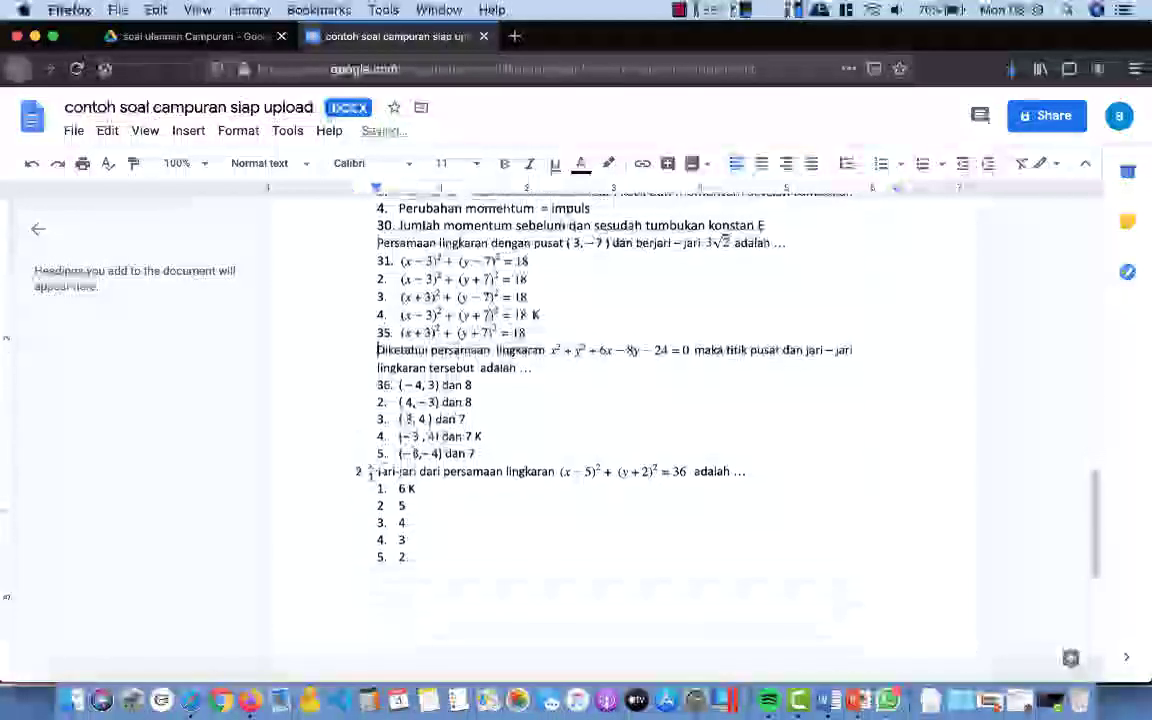
key(BackSpace)
scroll(450, 455, down, 3)
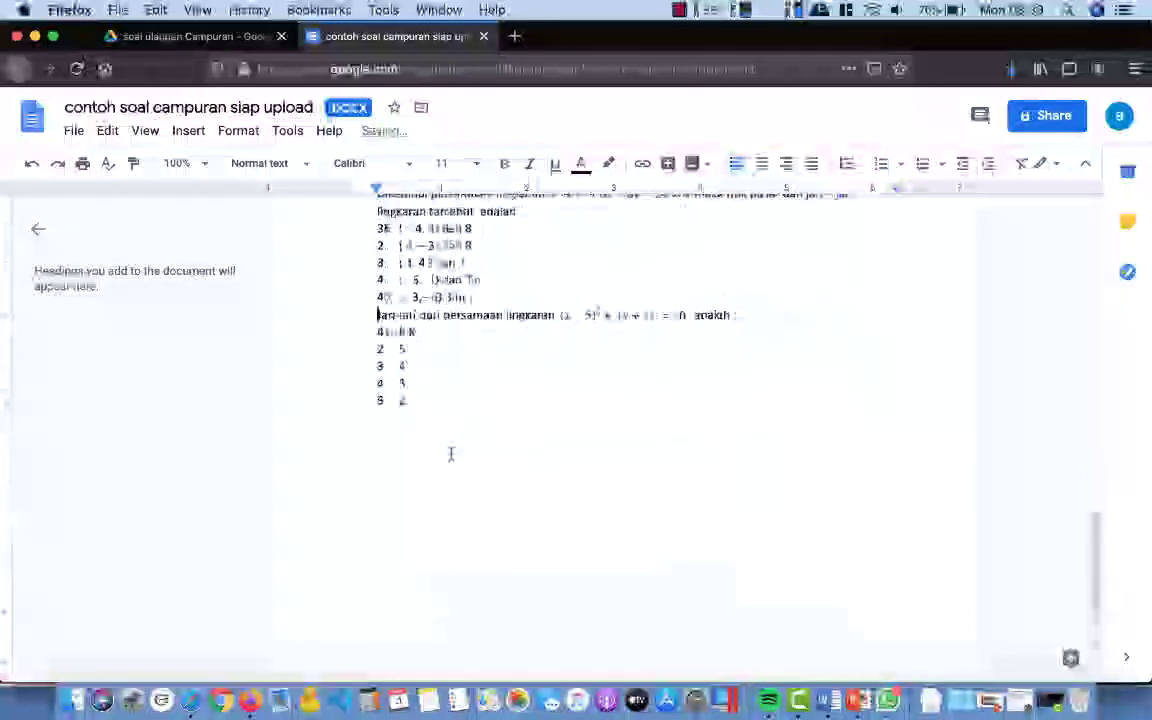
scroll(450, 455, up, 15)
scroll(600, 450, up, 2)
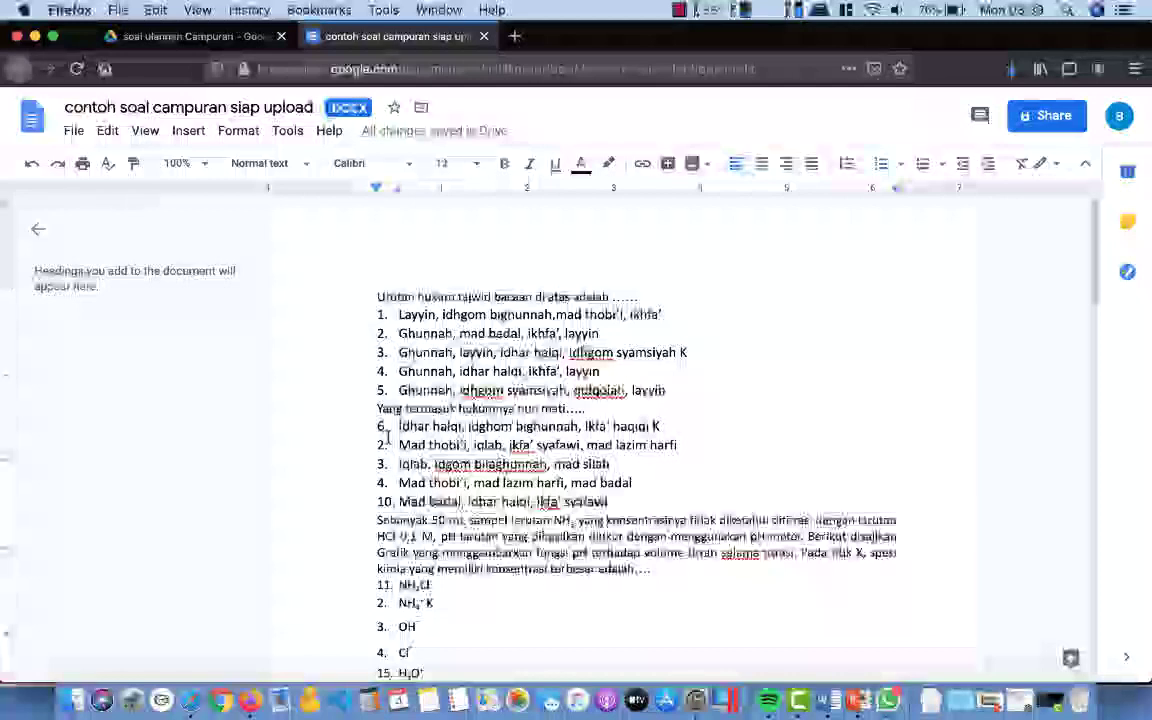
Step: Restart the first answer lists' numbering at 1
click(243, 133)
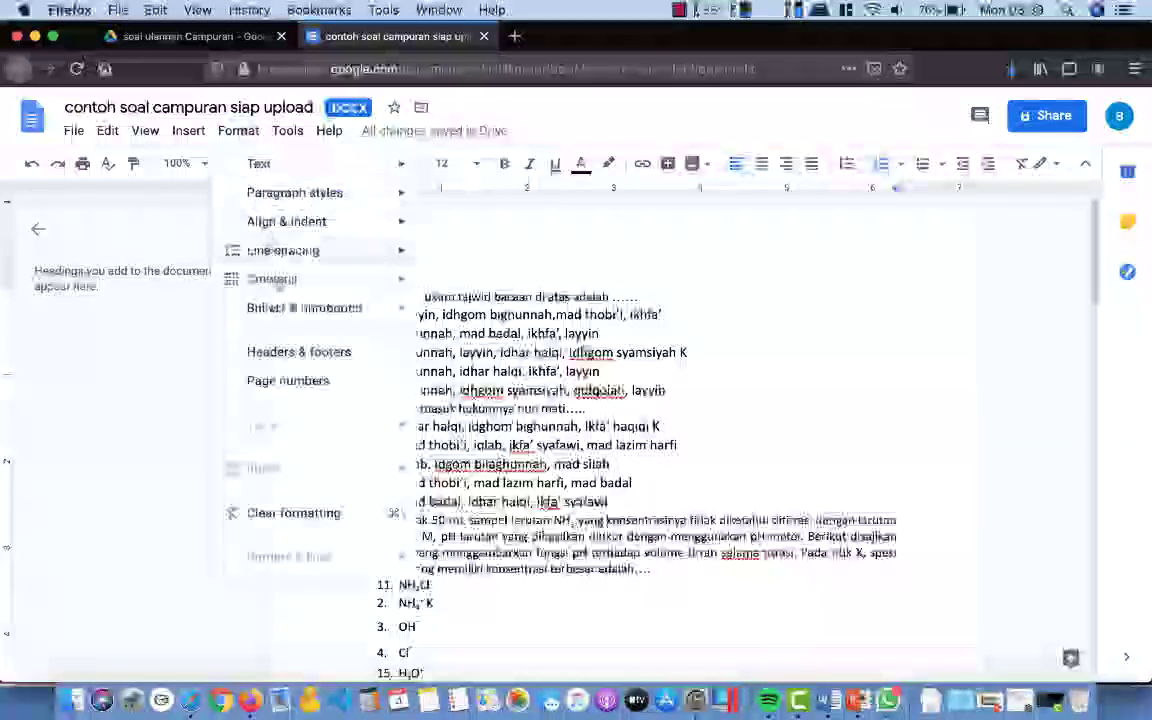
mouse_move(305, 321)
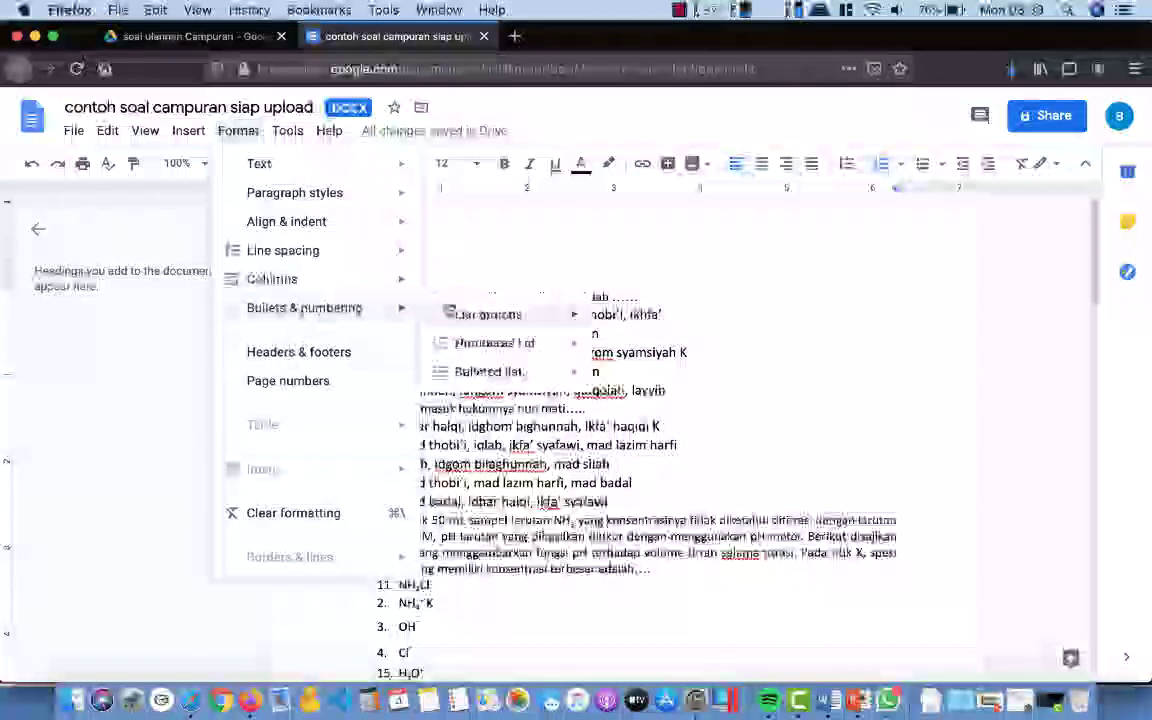
mouse_move(515, 319)
click(668, 414)
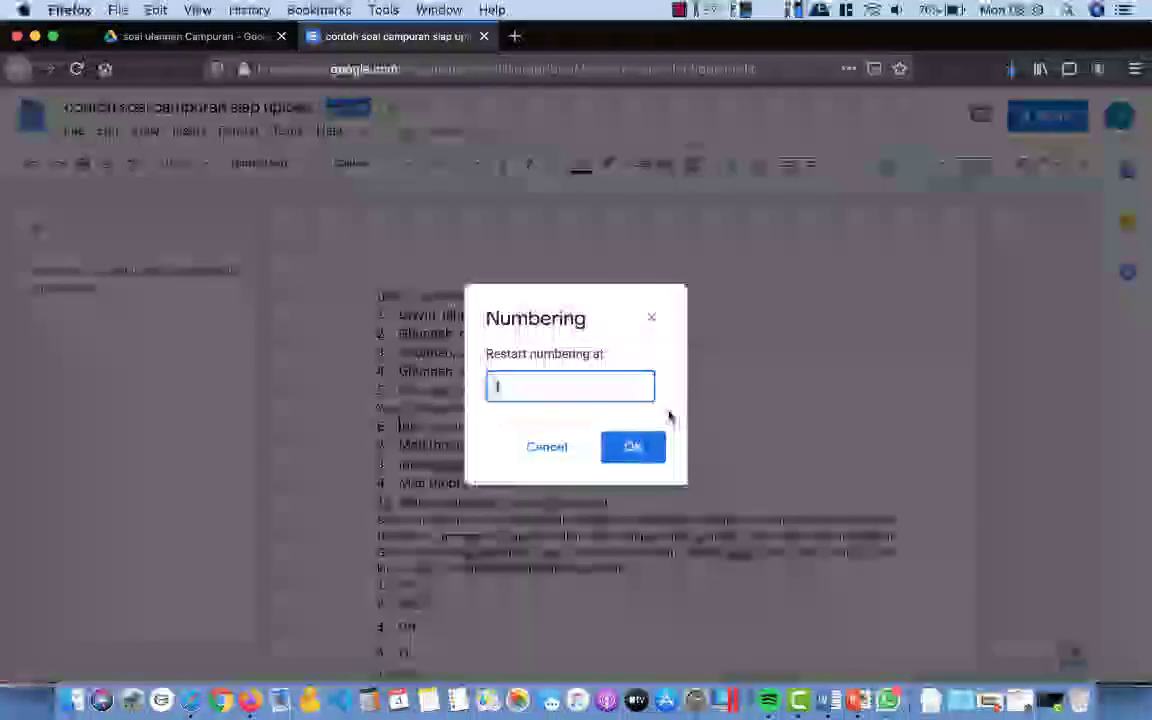
click(636, 448)
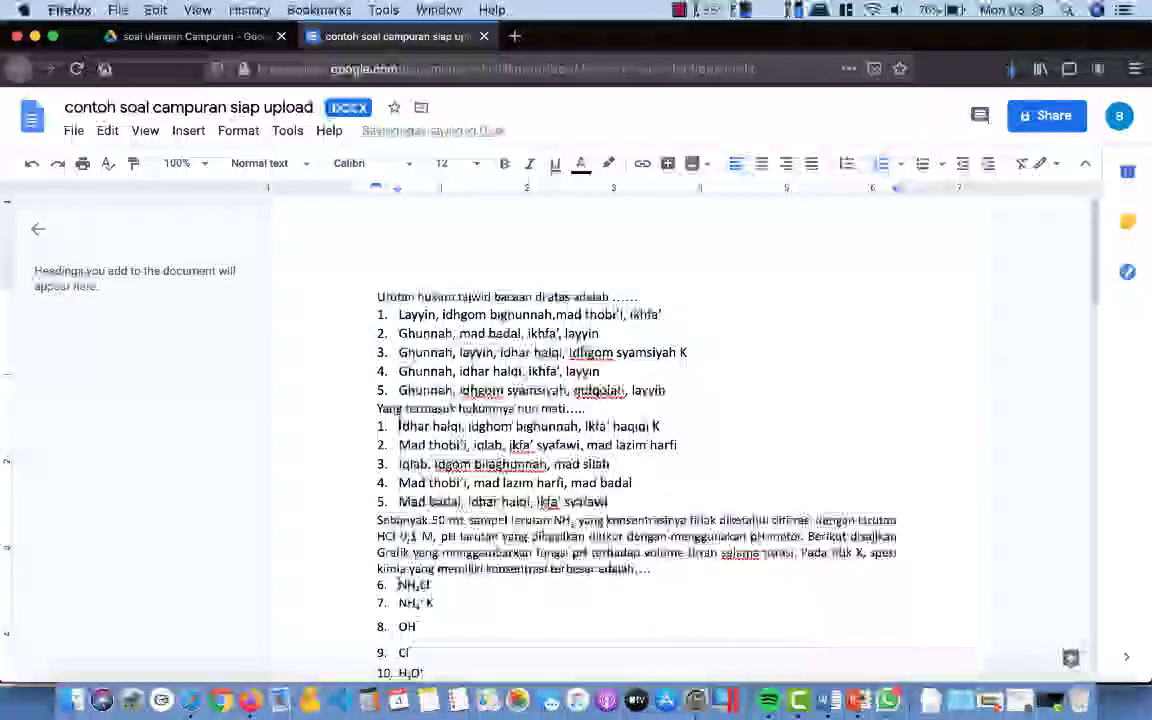
click(238, 131)
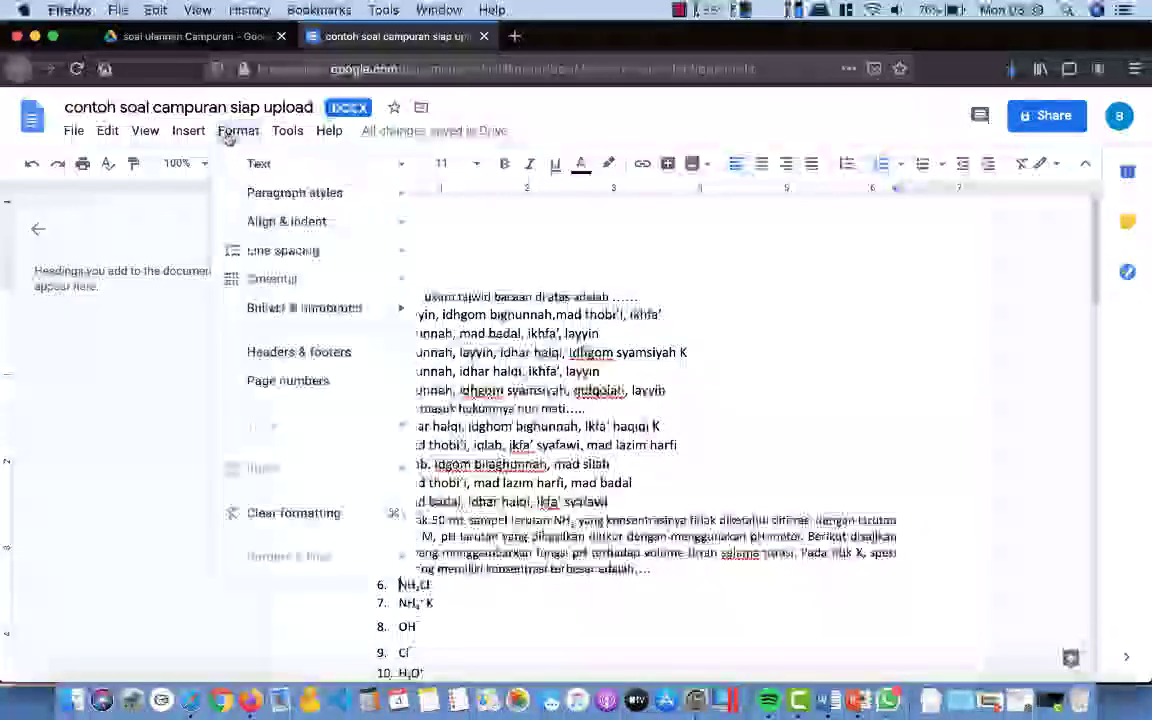
mouse_move(340, 308)
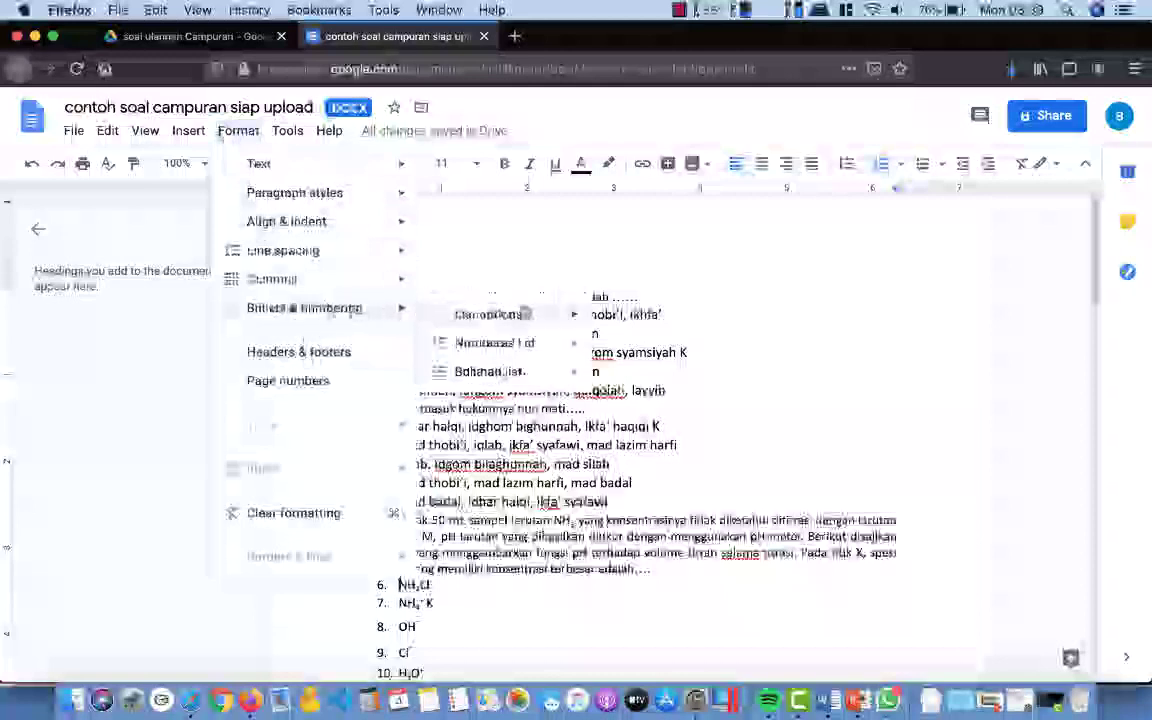
mouse_move(567, 317)
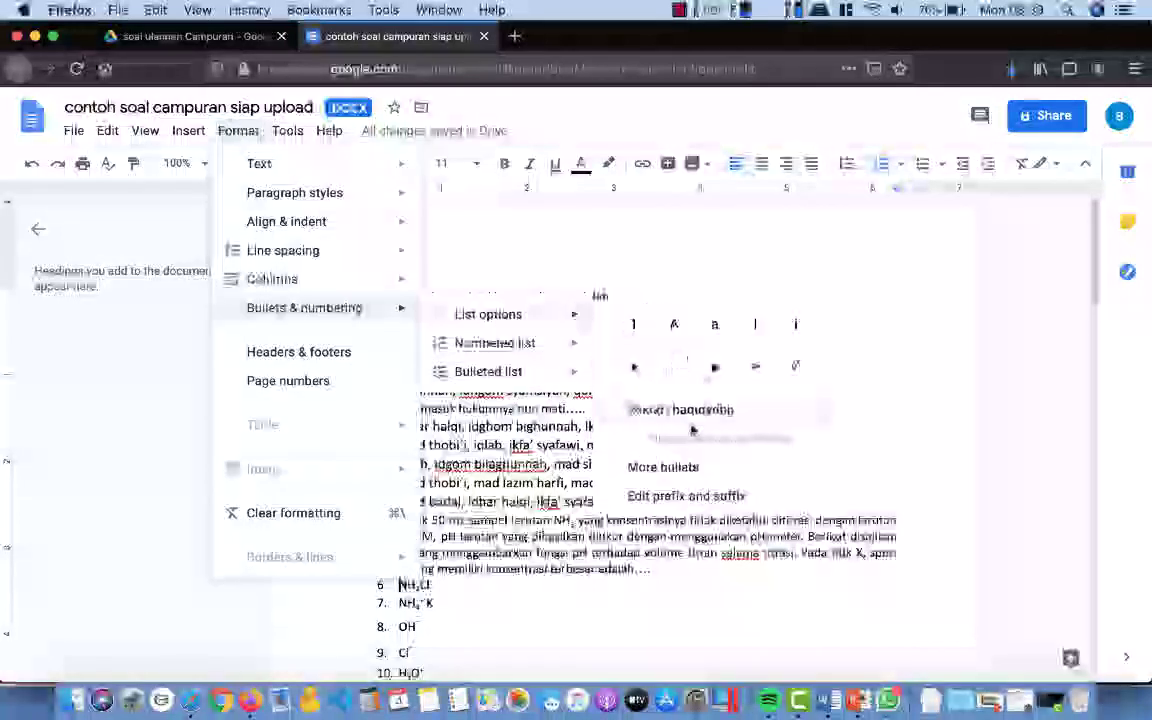
click(687, 416)
click(653, 456)
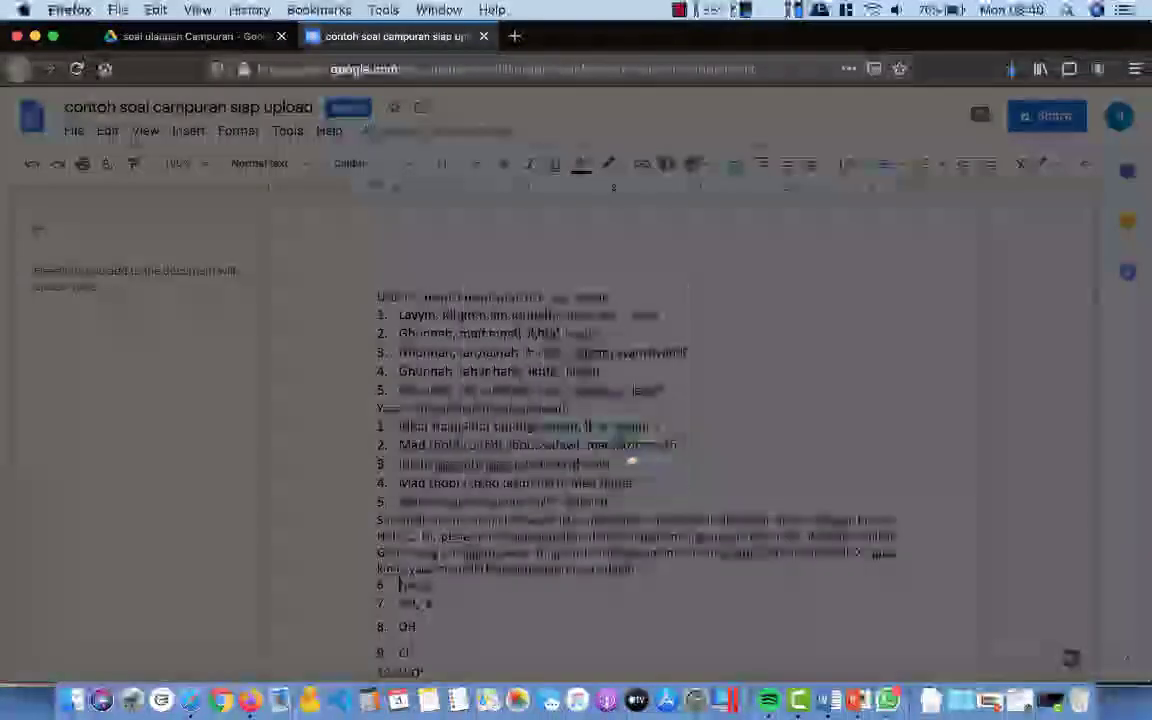
Step: Restart numbering at 1 for the masses and energy conservation answer lists
scroll(613, 437, down, 6)
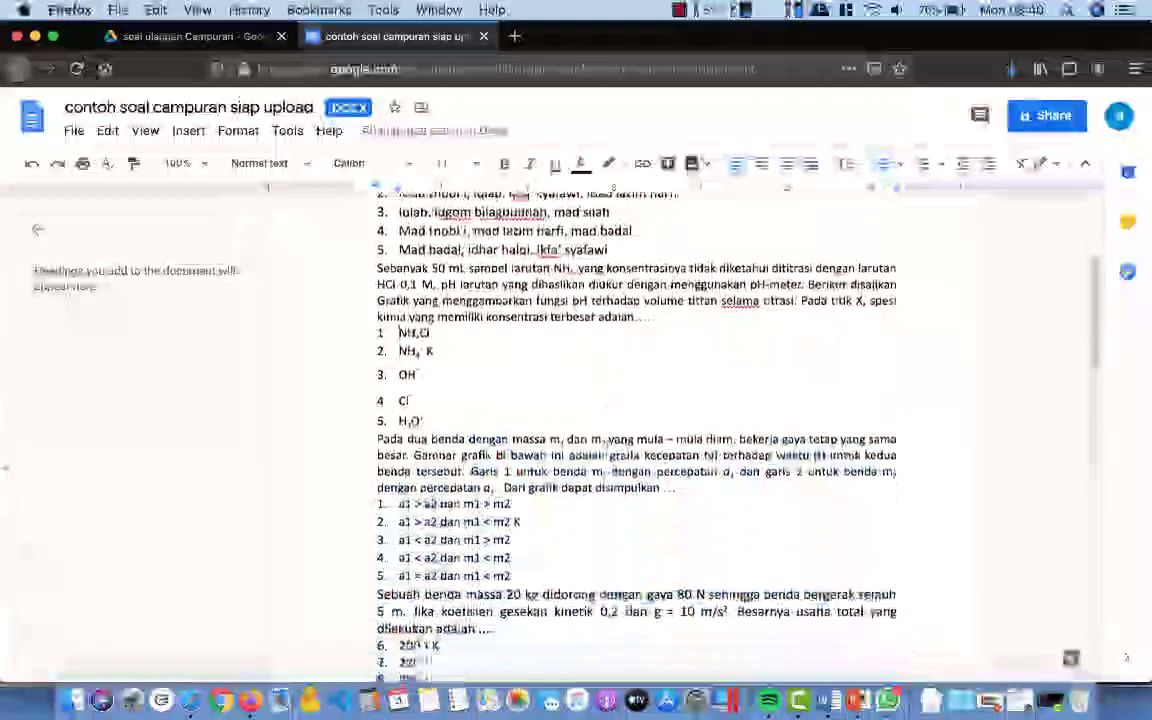
scroll(609, 432, down, 2)
click(238, 130)
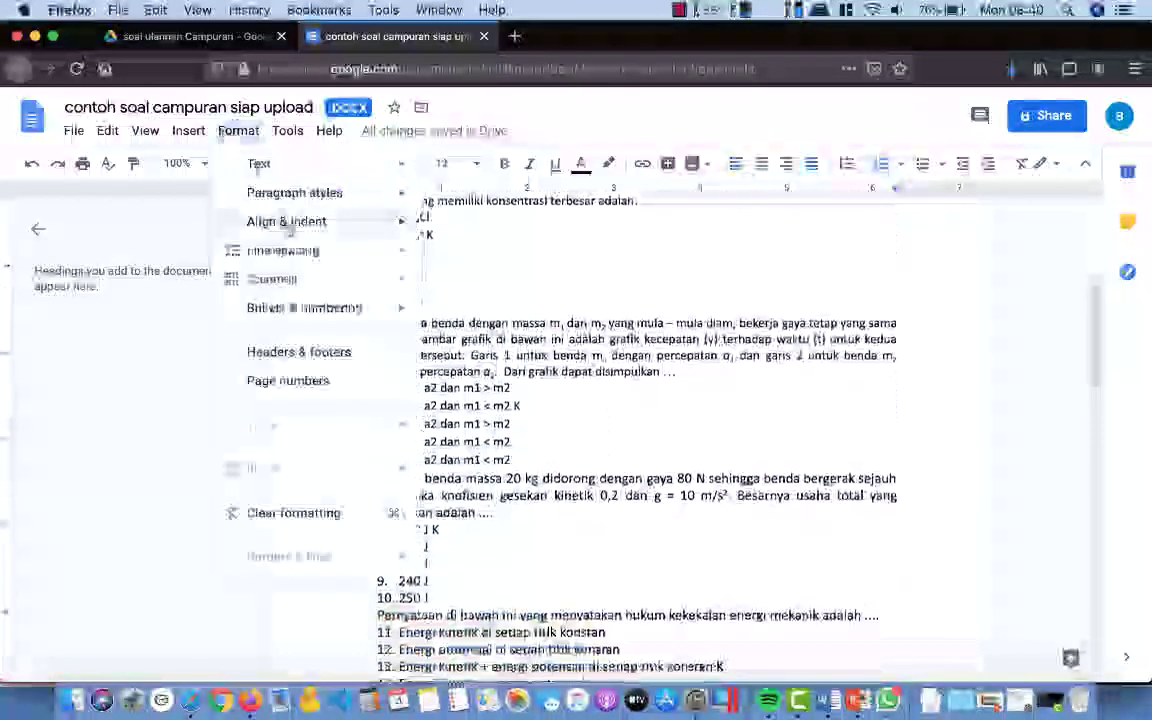
mouse_move(338, 197)
mouse_move(308, 307)
mouse_move(488, 311)
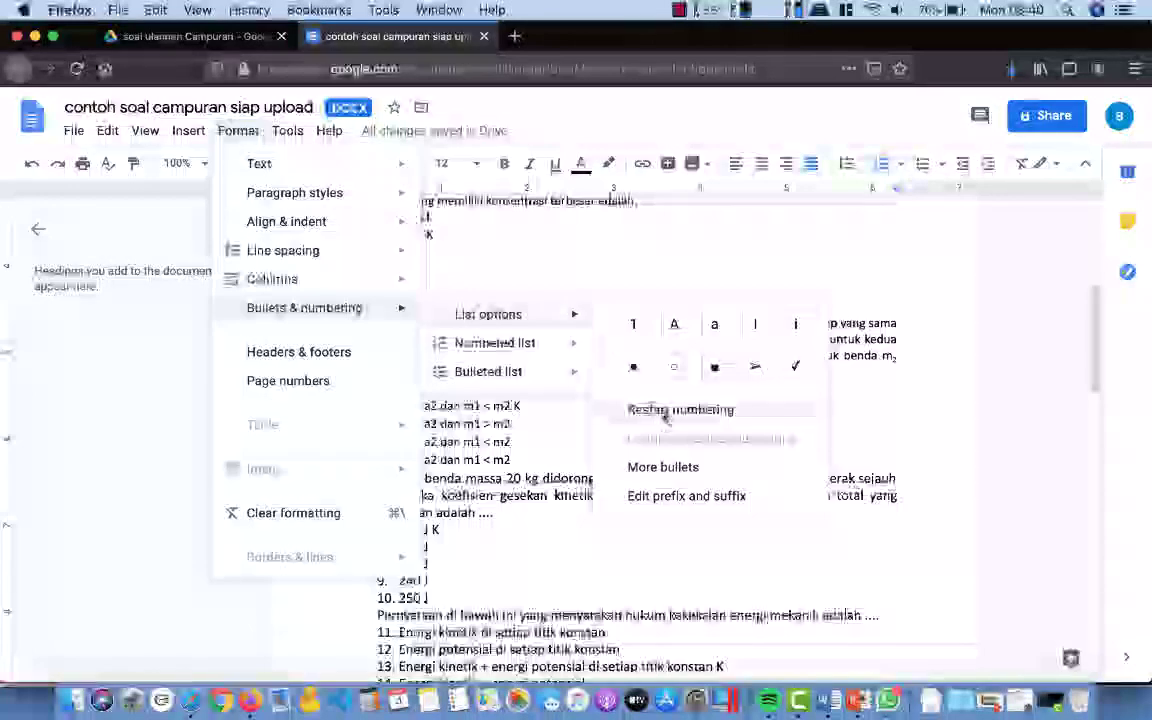
click(674, 406)
scroll(563, 381, down, 6)
click(238, 130)
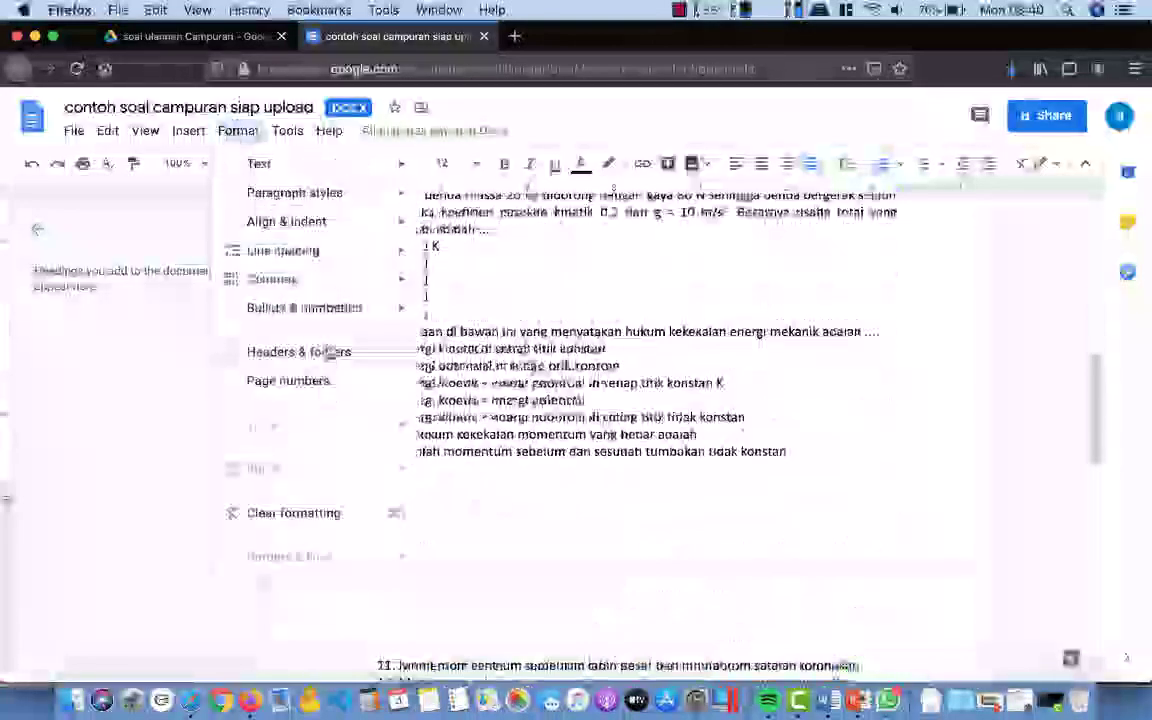
mouse_move(305, 307)
mouse_move(527, 317)
click(684, 411)
click(626, 446)
Step: Restart numbering at 1 for the momentum and circle equation answer lists
scroll(450, 425, down, 1)
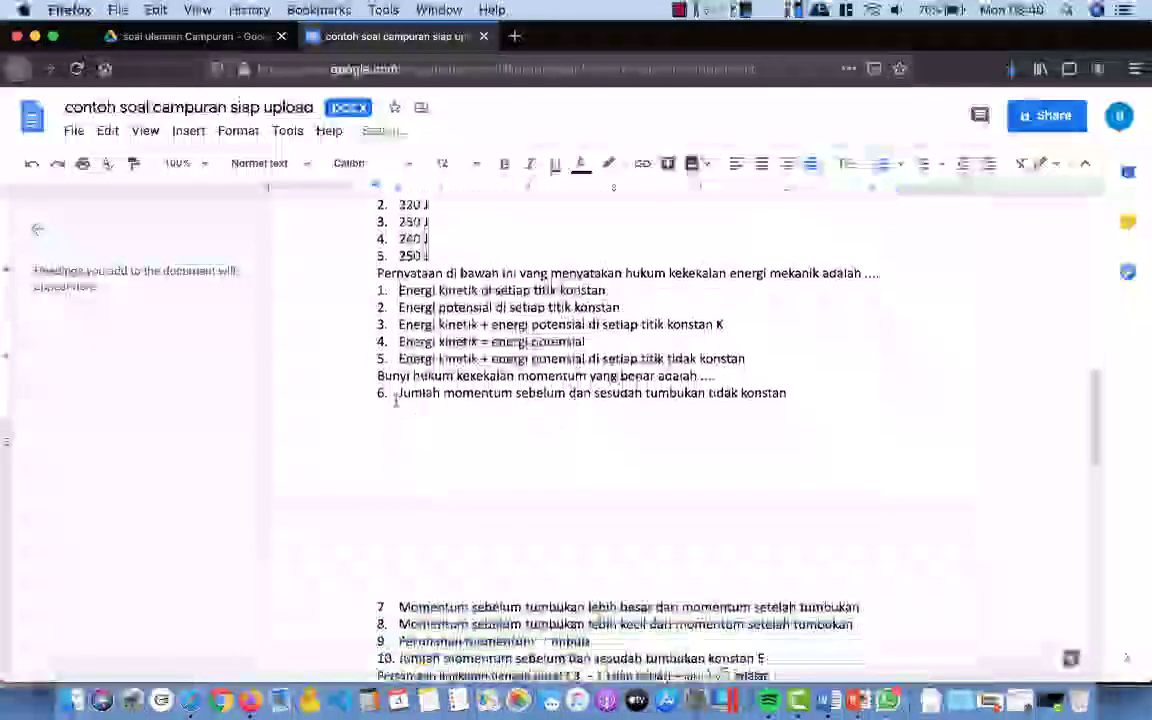
click(398, 395)
click(238, 130)
mouse_move(305, 305)
mouse_move(500, 309)
click(684, 411)
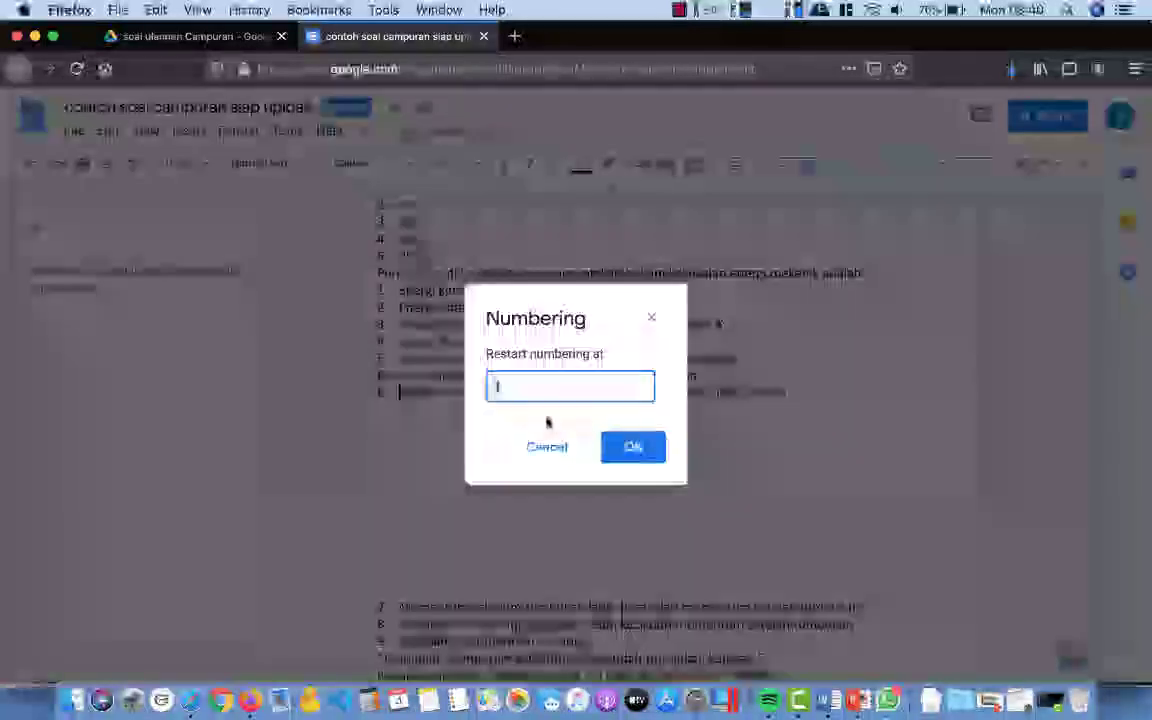
click(626, 446)
scroll(553, 421, down, 4)
click(238, 130)
mouse_move(305, 306)
mouse_move(500, 313)
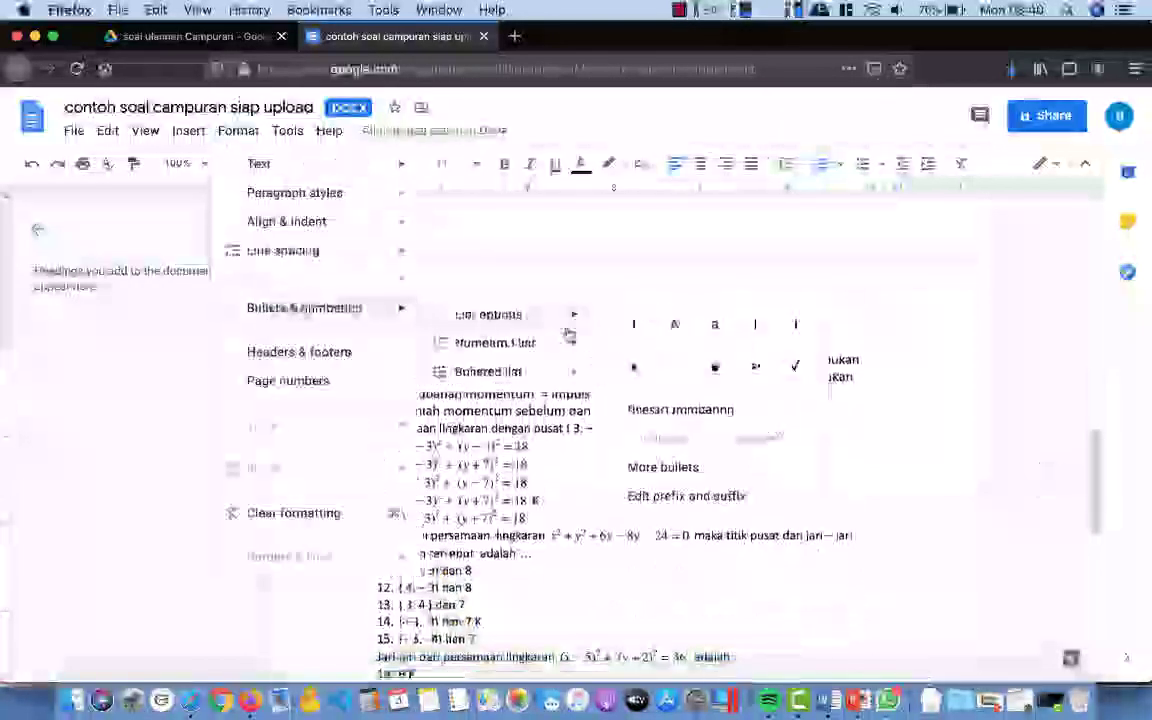
click(584, 410)
click(632, 446)
Step: Restart numbering at 1 for the centre-and-radius and radius question answer lists
scroll(600, 420, down, 2)
click(238, 130)
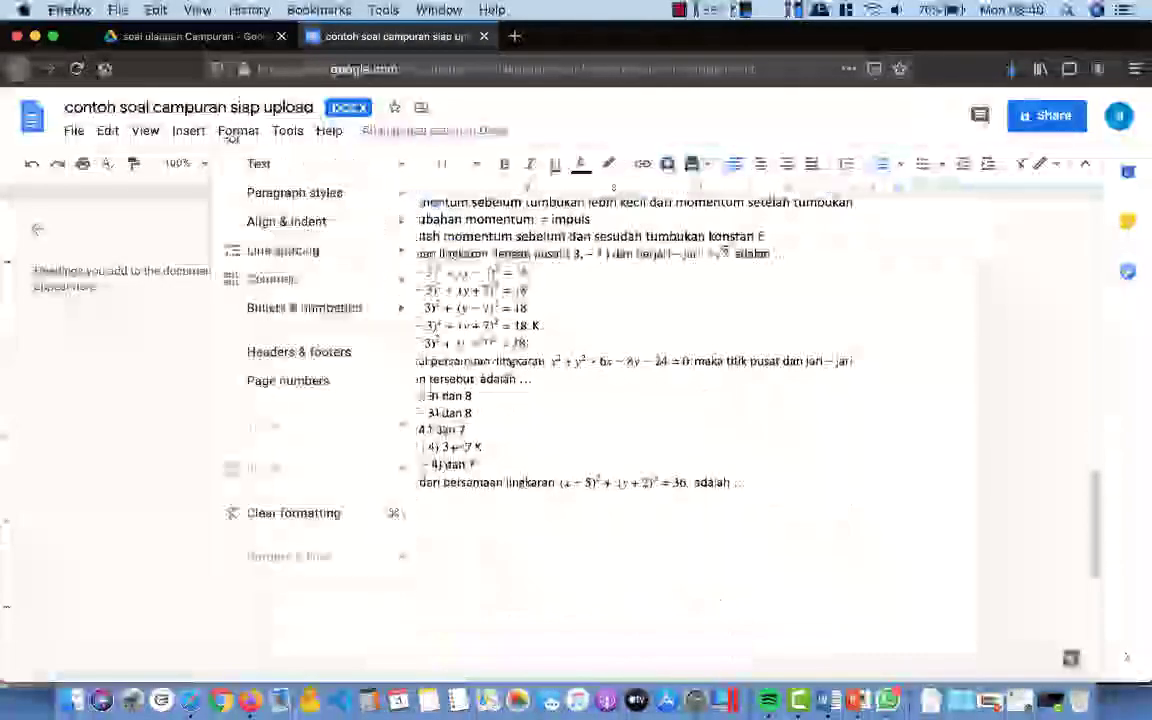
mouse_move(305, 307)
mouse_move(500, 314)
click(663, 411)
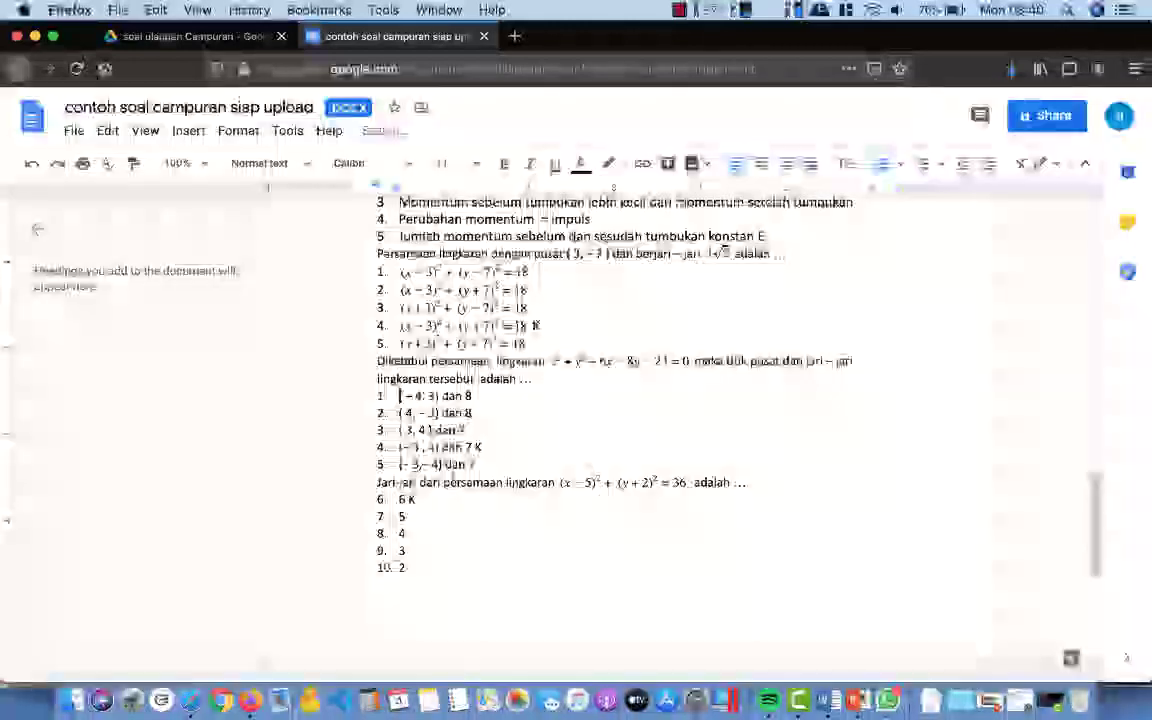
click(238, 130)
mouse_move(305, 306)
mouse_move(500, 311)
click(663, 410)
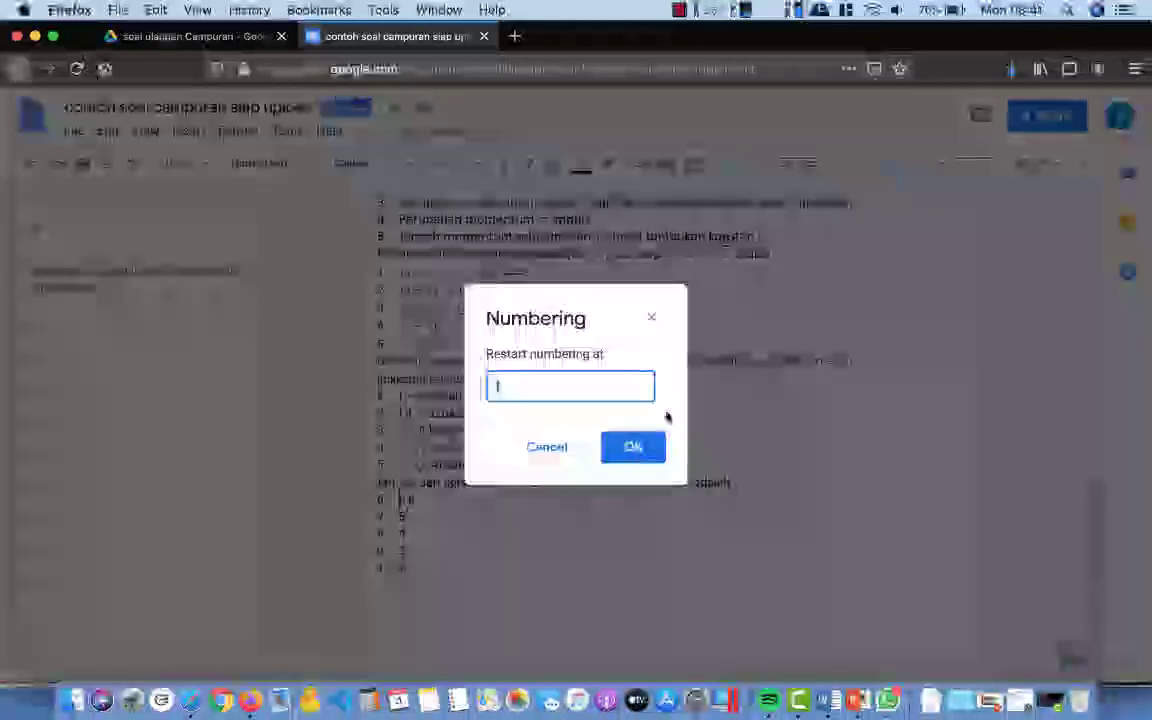
click(631, 445)
scroll(631, 432, down, 10)
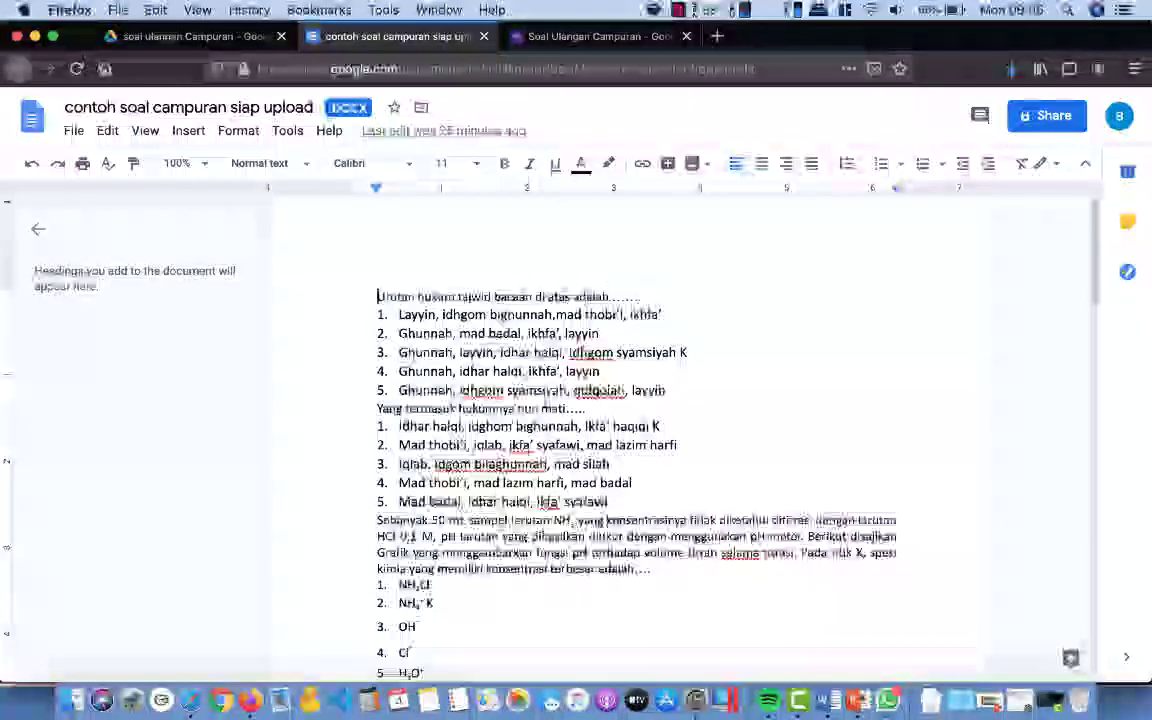
Step: Save the quiz as a native Google Docs file, then open google.com in a new tab
scroll(543, 402, down, 3)
scroll(543, 402, up, 3)
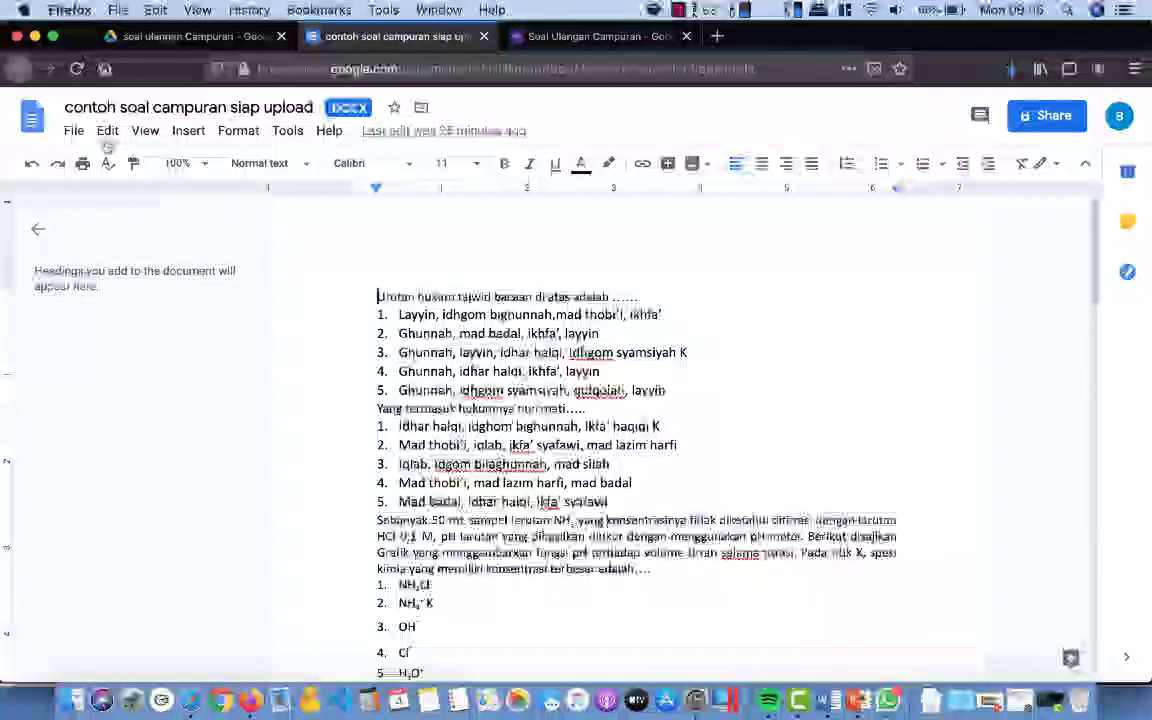
click(75, 131)
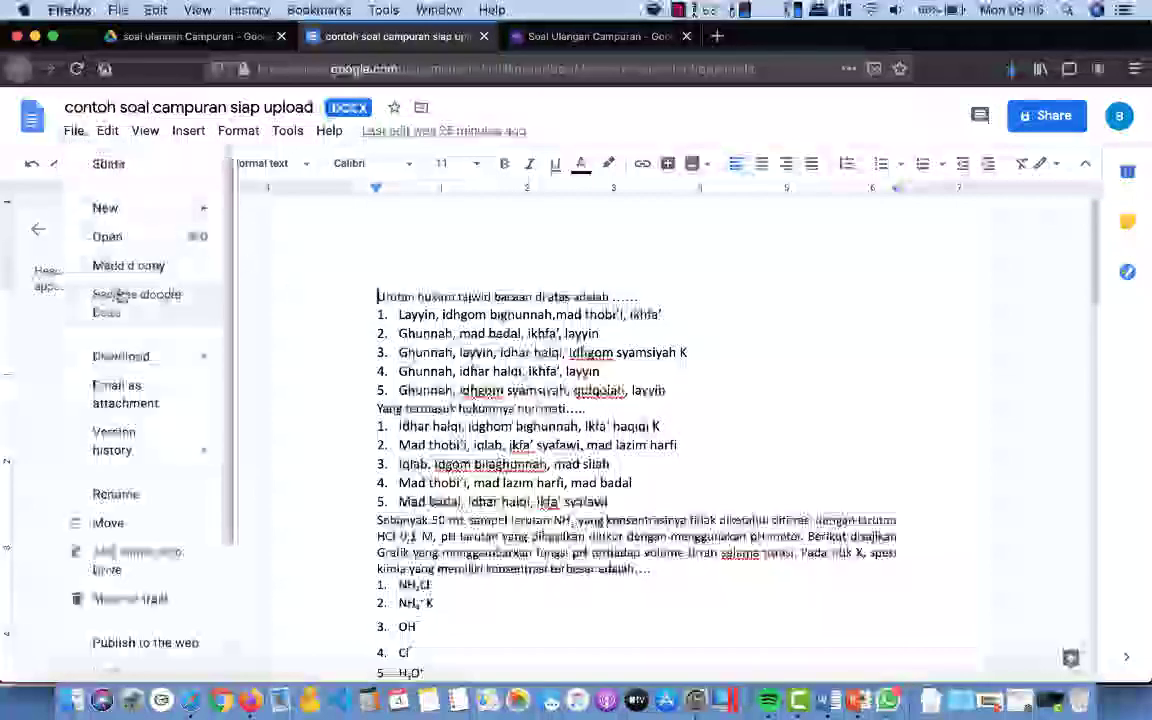
click(128, 306)
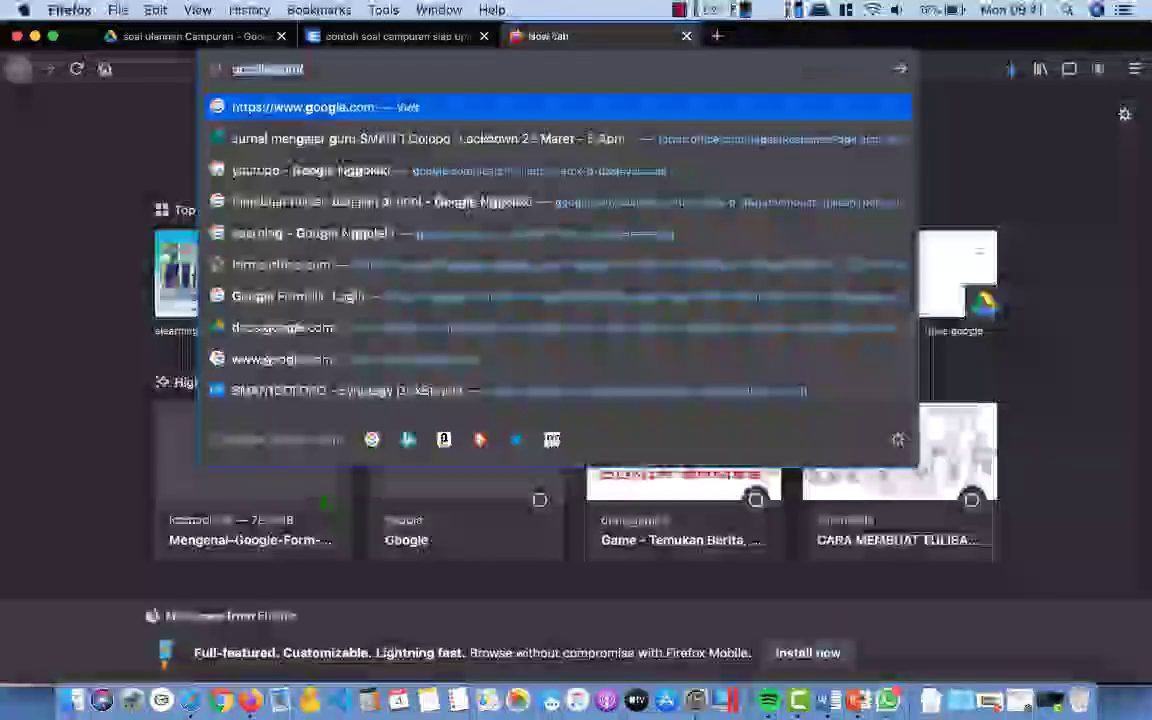
key(Return)
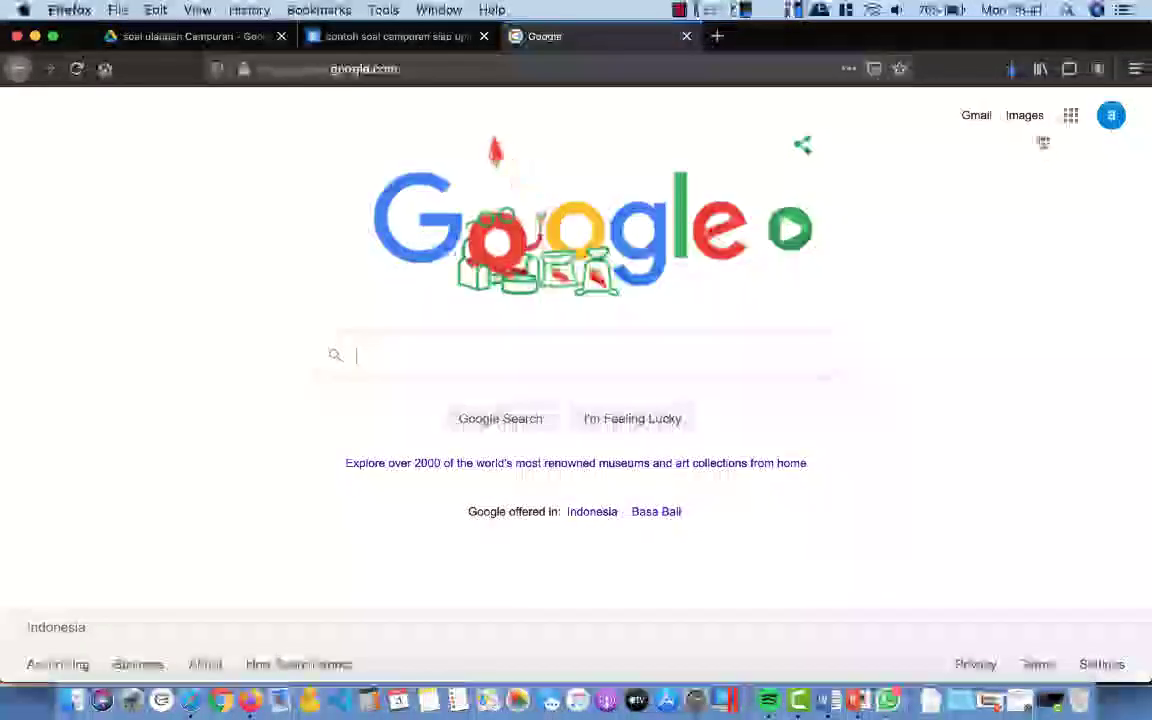
Step: Go to Drive via the apps grid, enter folder soal ulangan campuran, open the Soal Ulangan Campuran form
click(1071, 120)
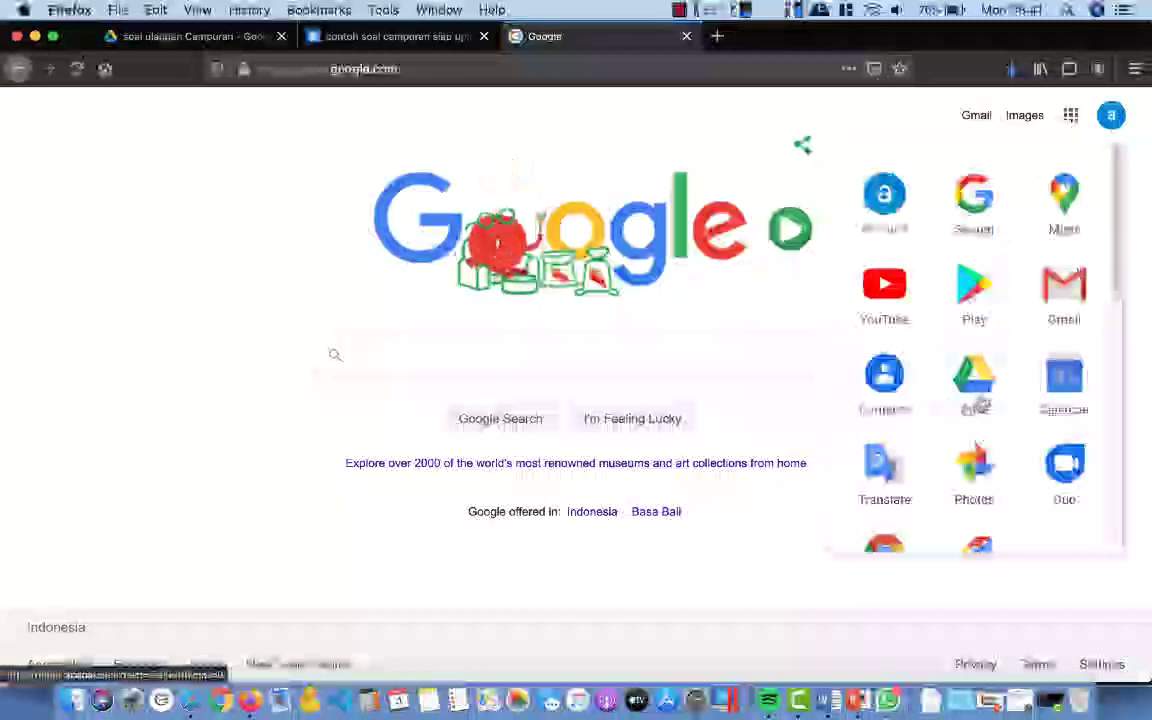
click(980, 390)
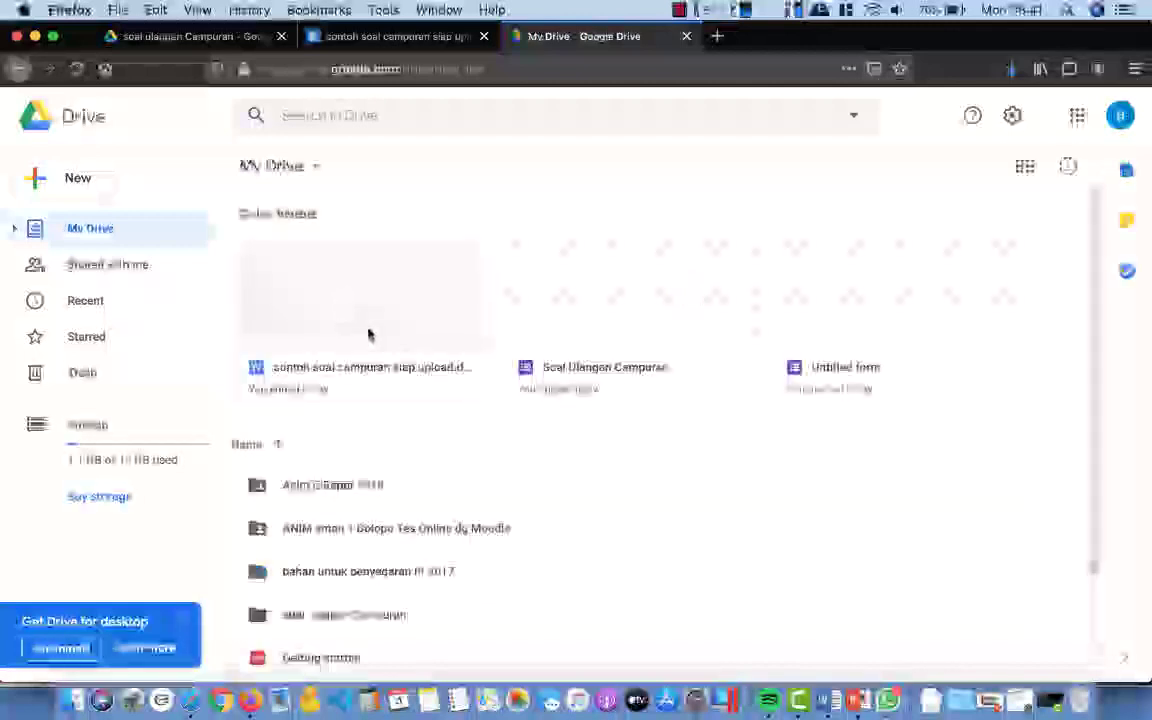
click(331, 620)
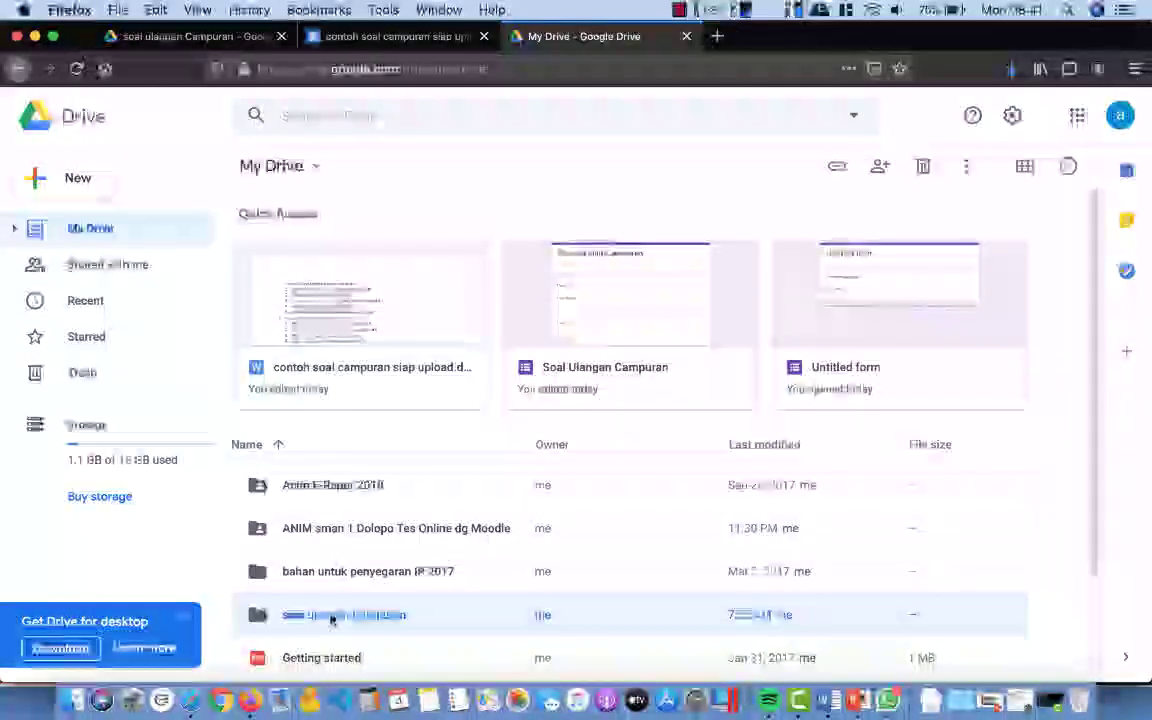
double_click(331, 619)
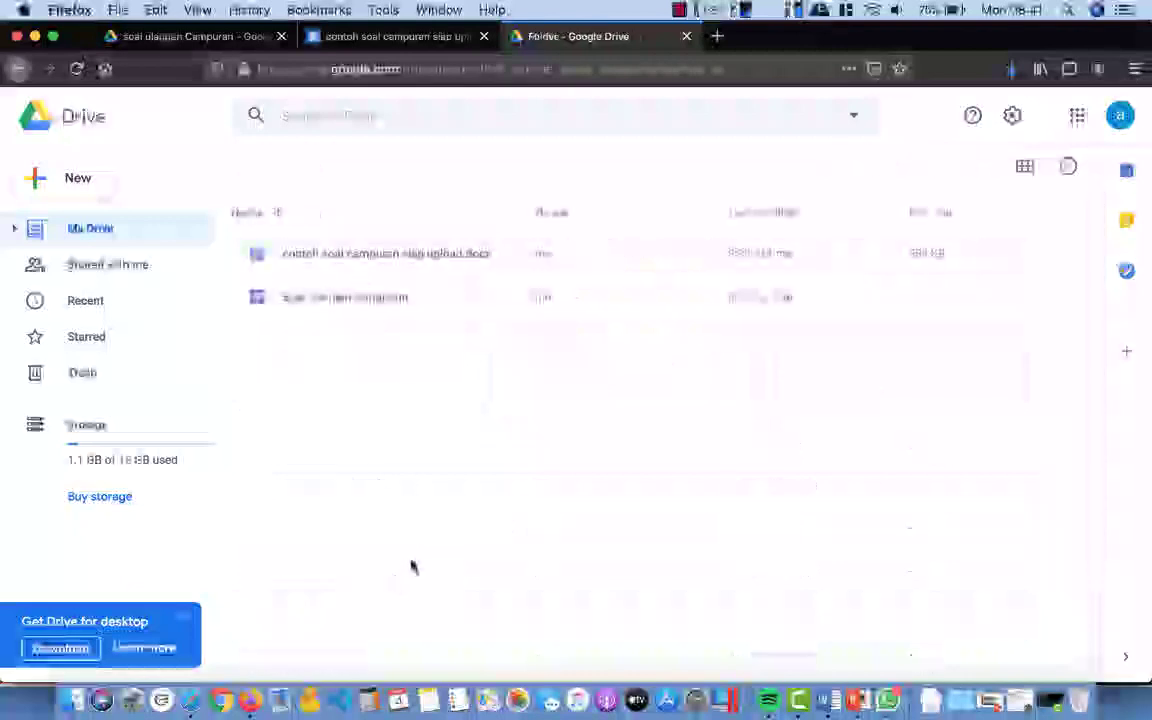
double_click(355, 299)
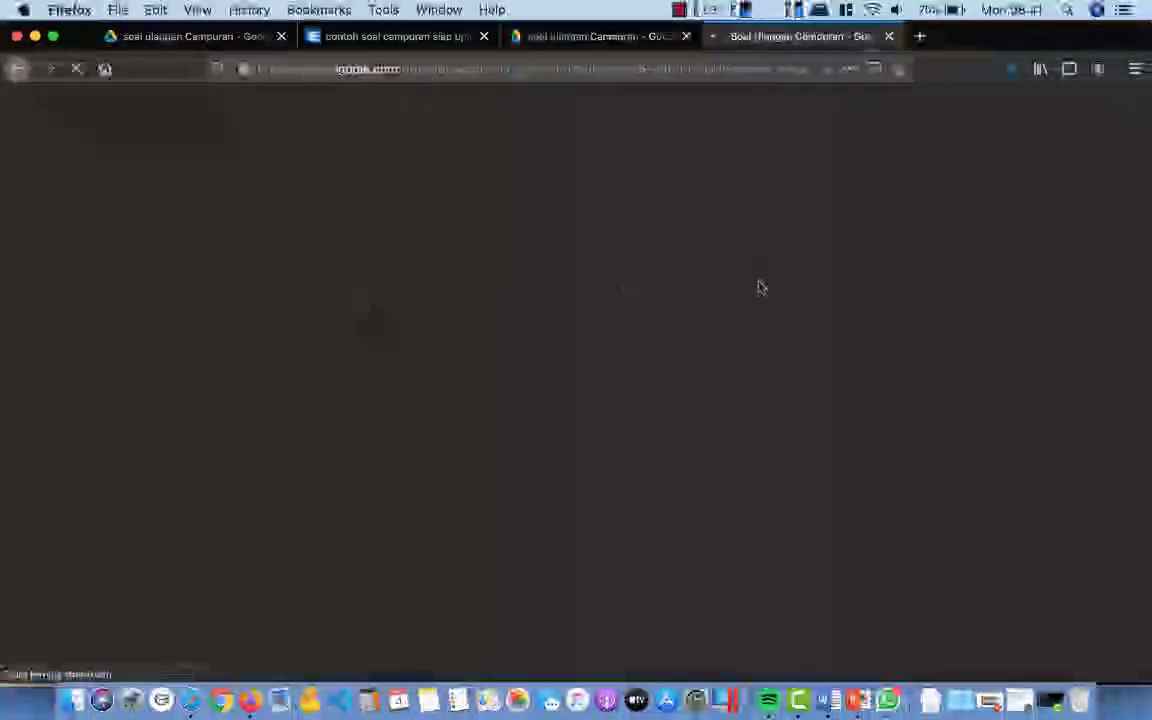
scroll(717, 288, down, 5)
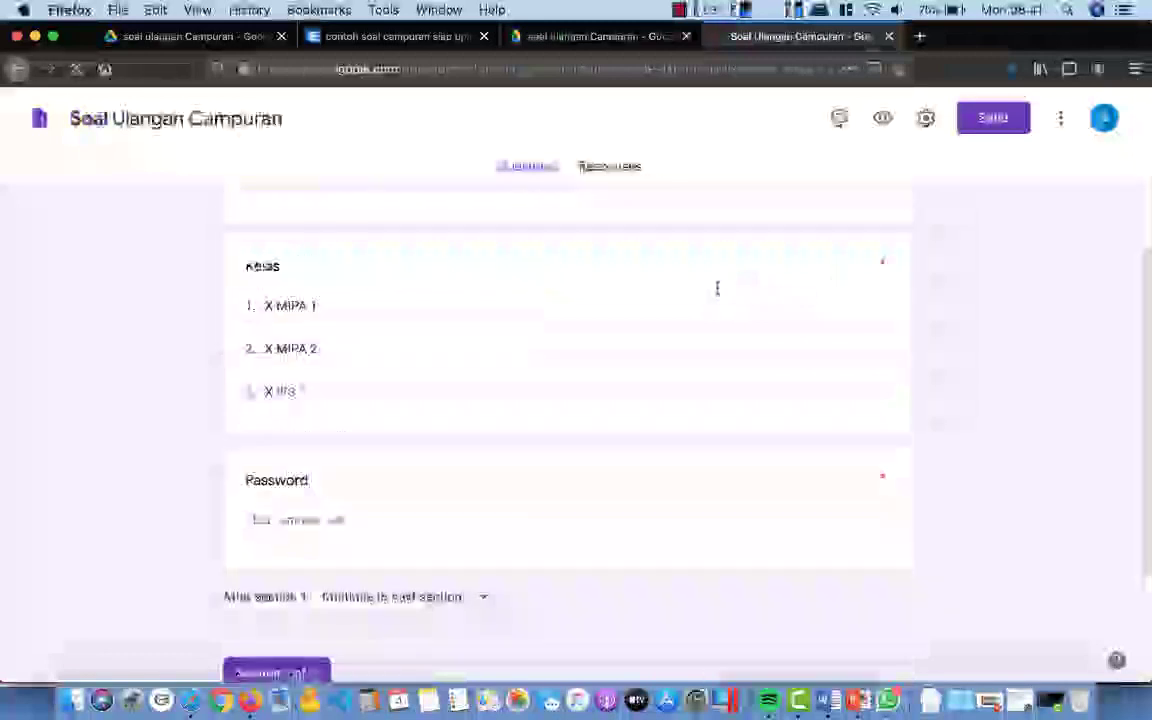
scroll(717, 293, down, 3)
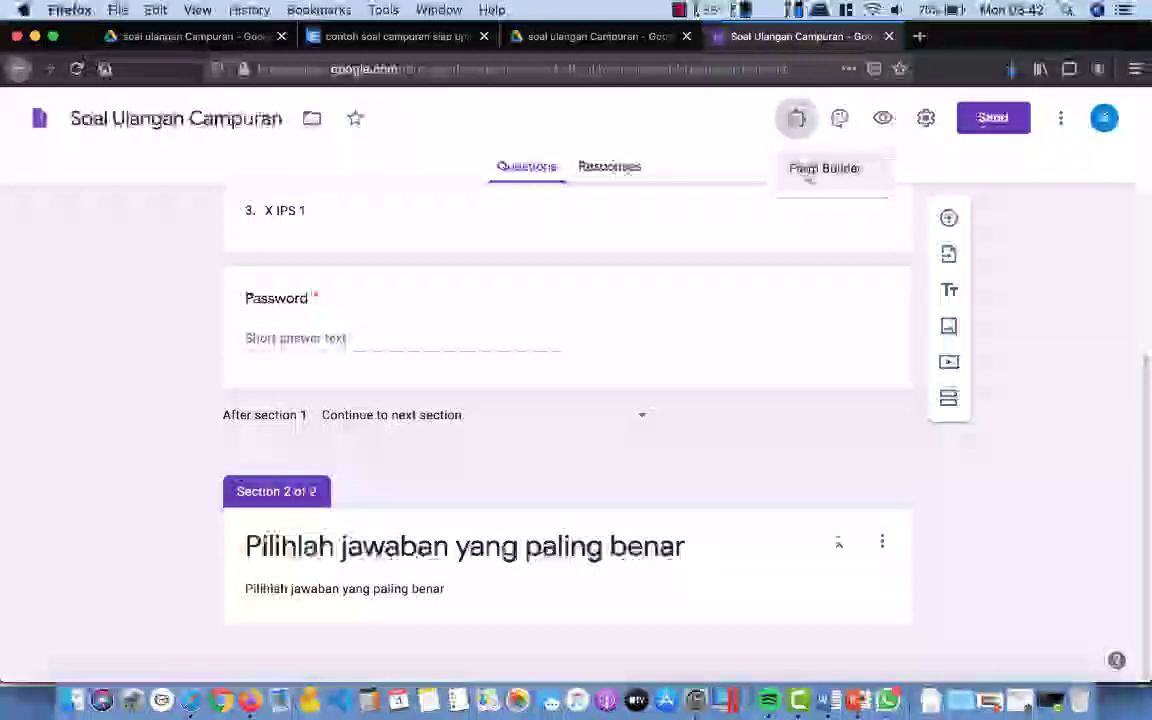
Step: Find Form Builder in the add-ons marketplace by searching 'form bui', install it, and close the marketplace
click(1069, 153)
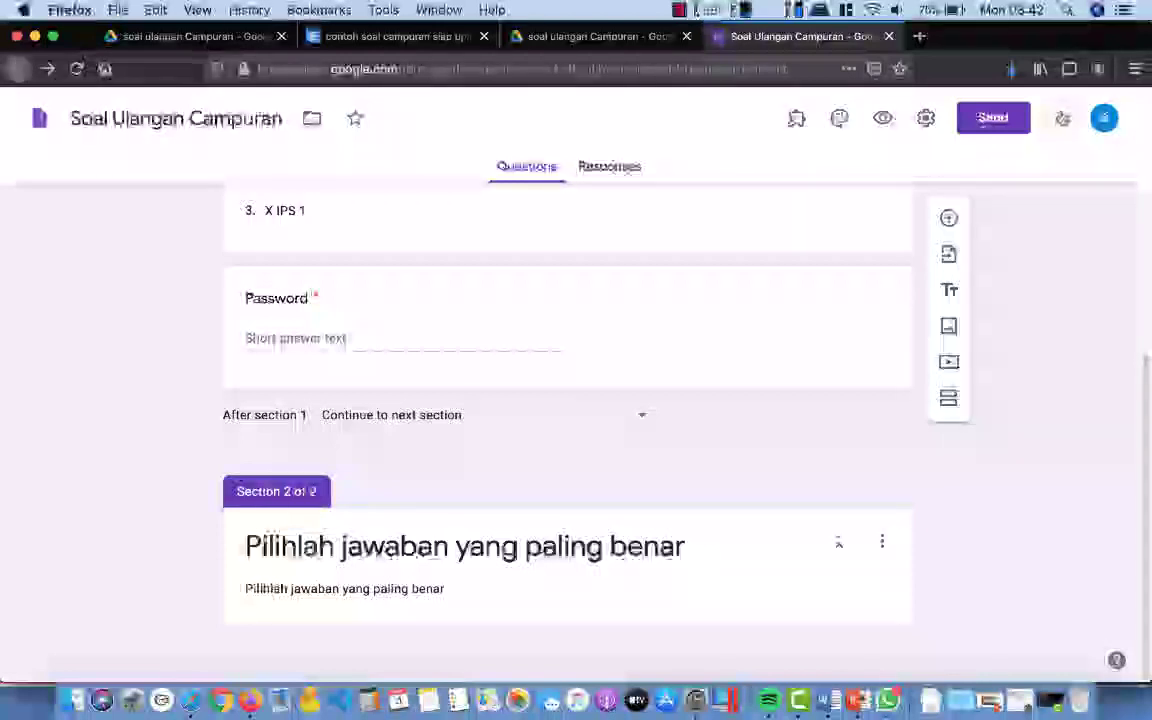
click(1061, 121)
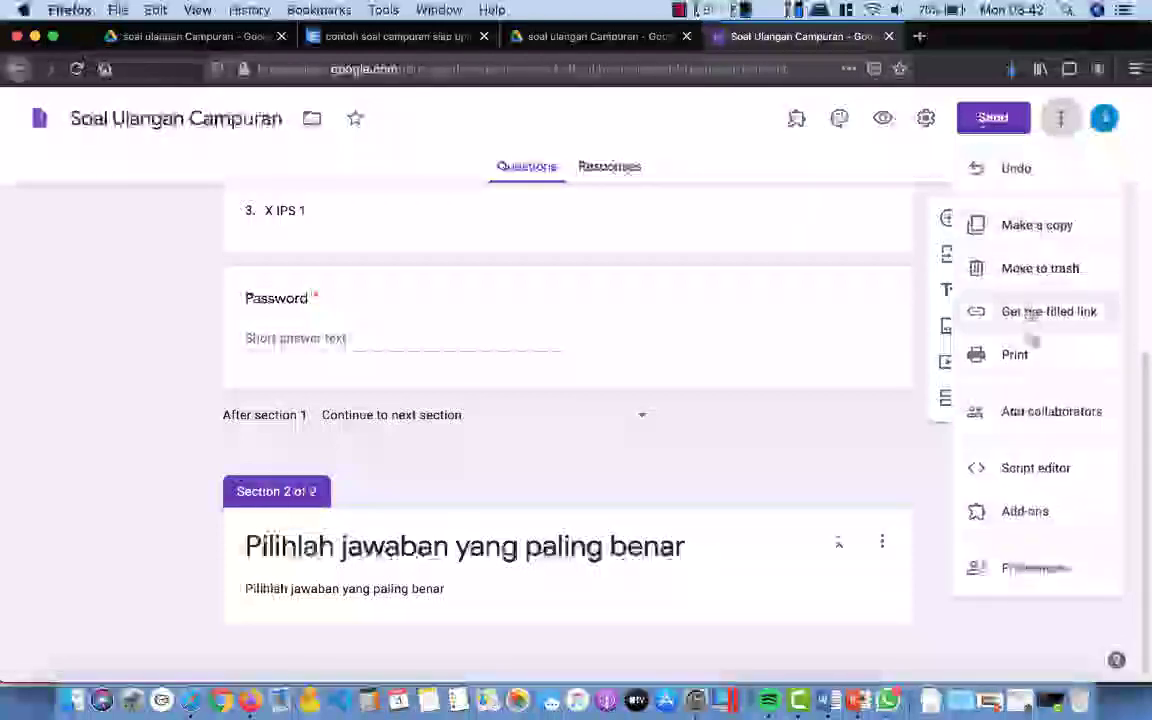
click(1030, 511)
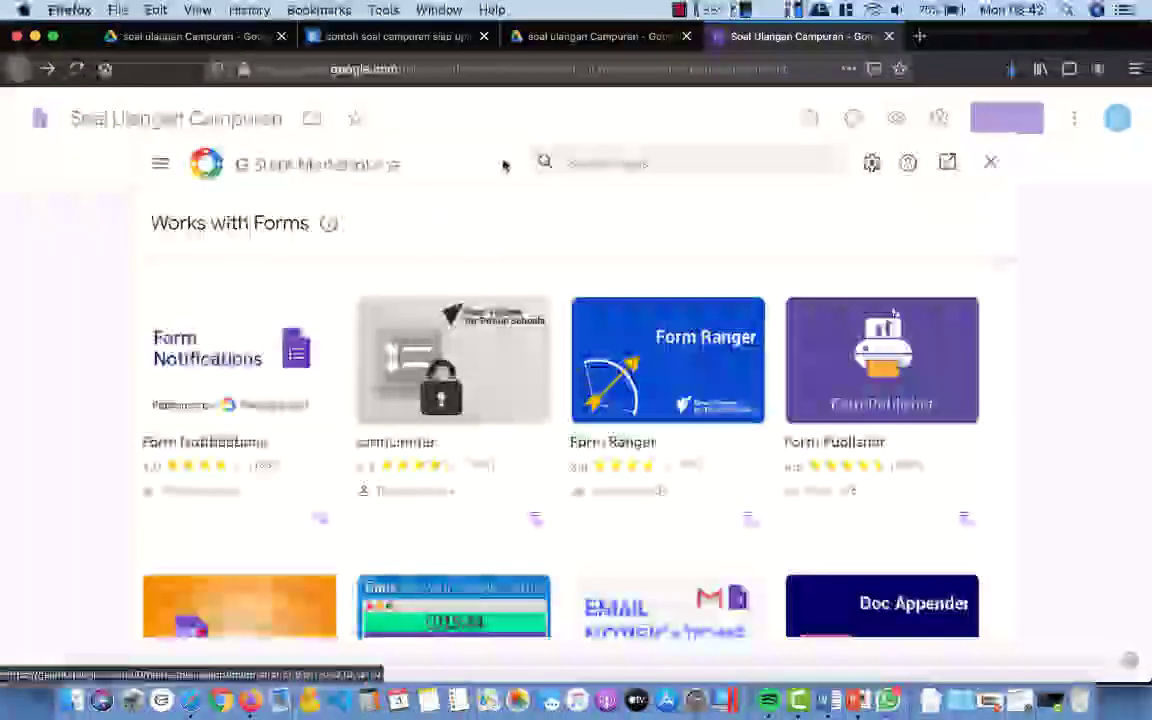
click(592, 161)
text(fo)
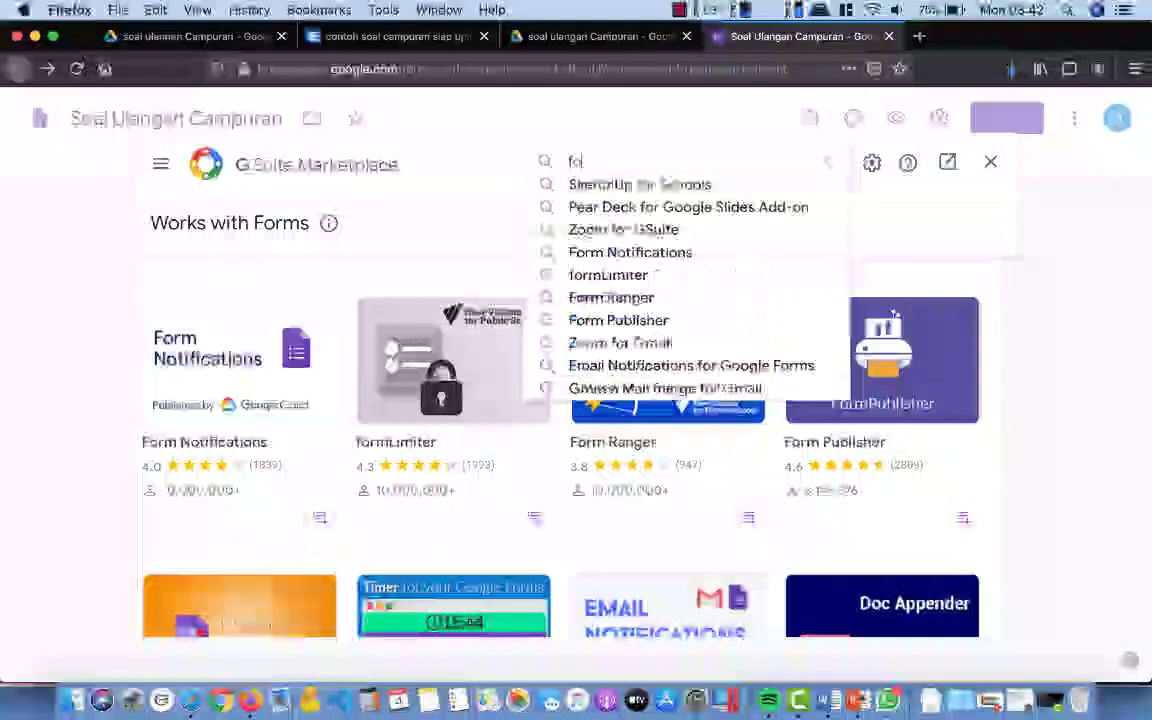
text(rm)
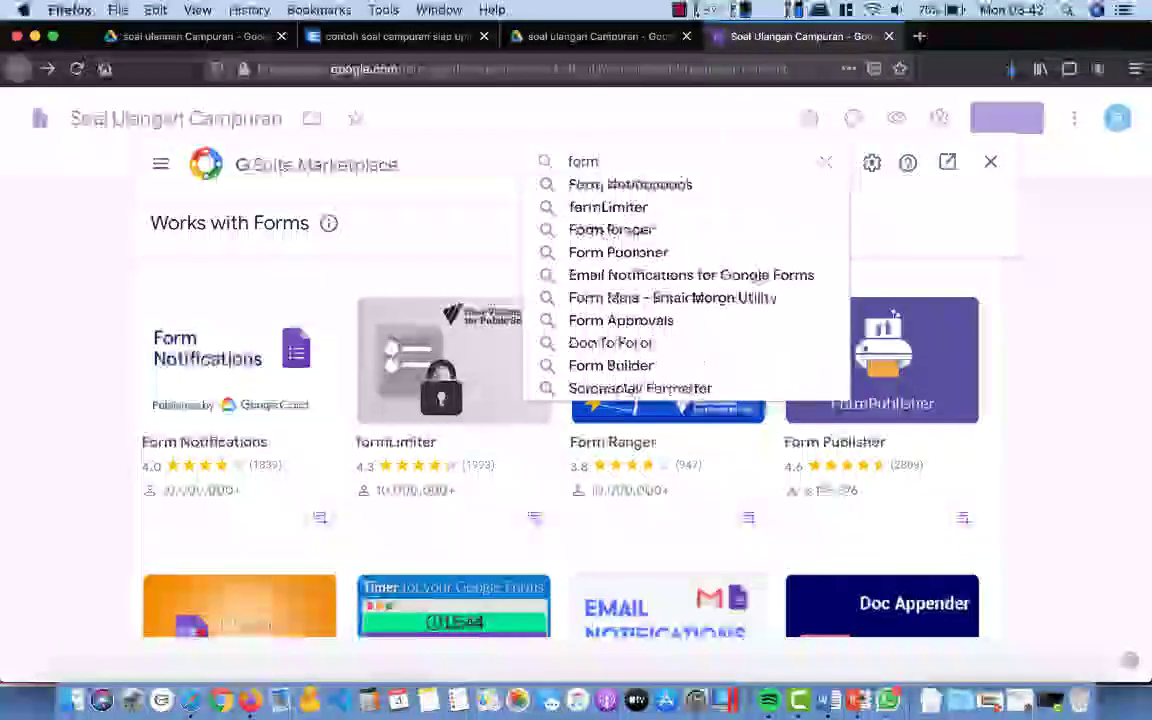
text( bui)
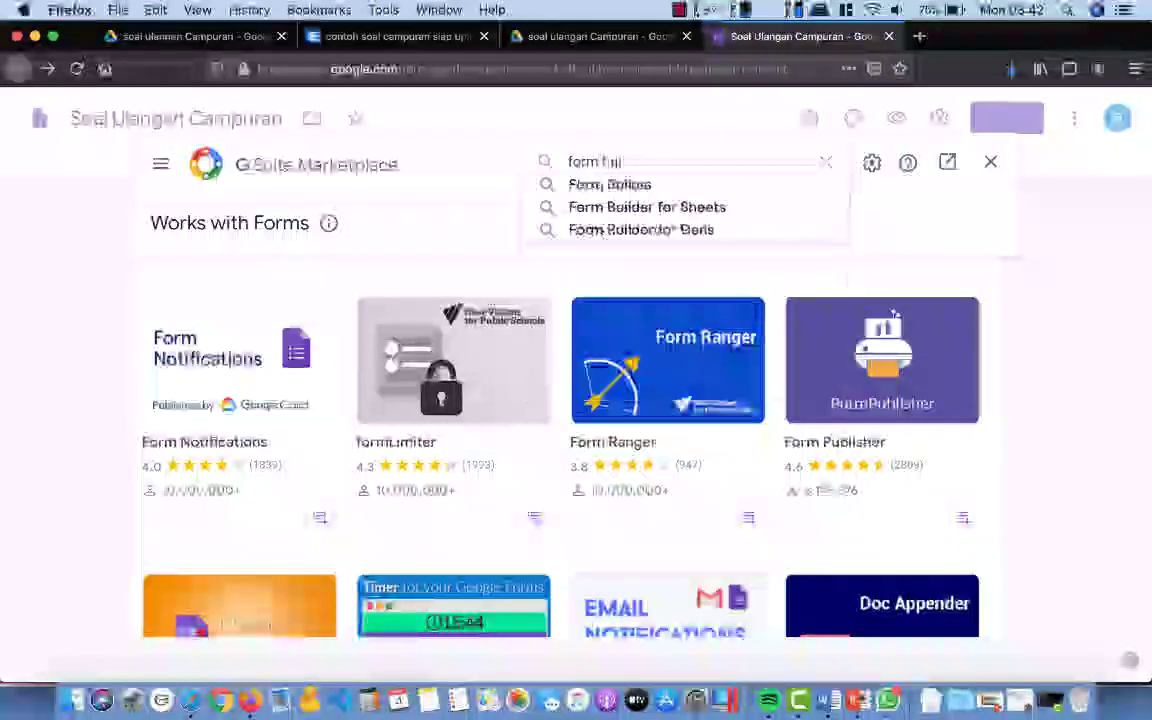
click(612, 186)
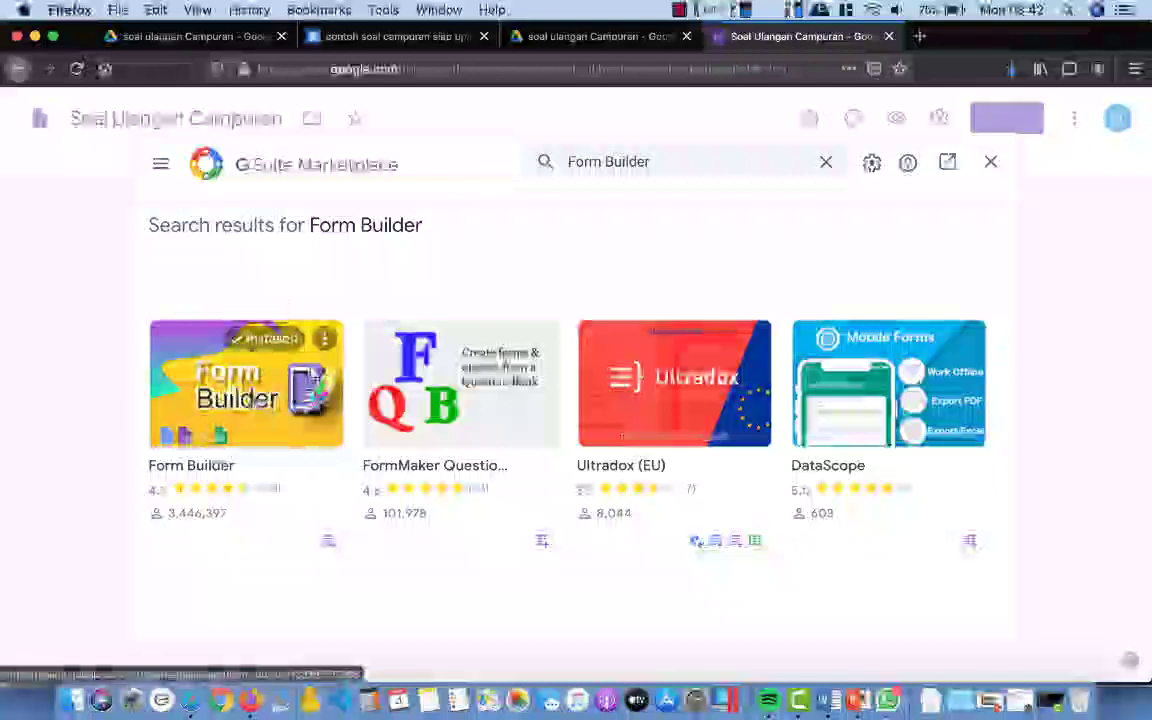
click(254, 399)
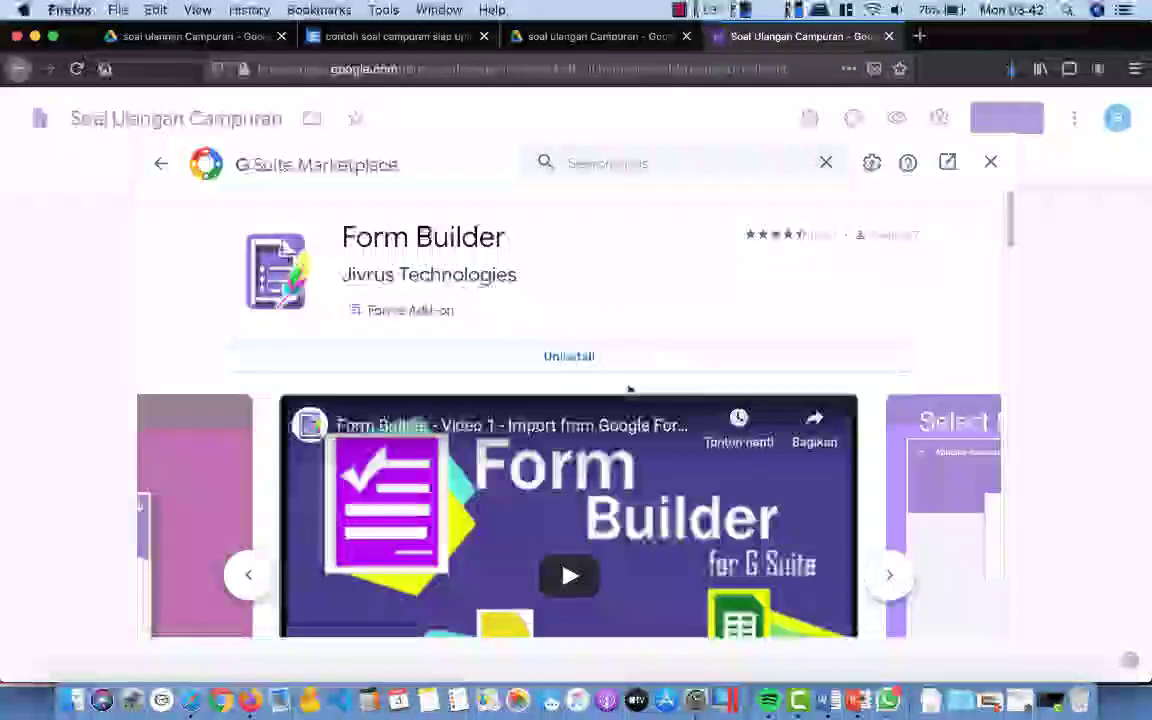
click(990, 164)
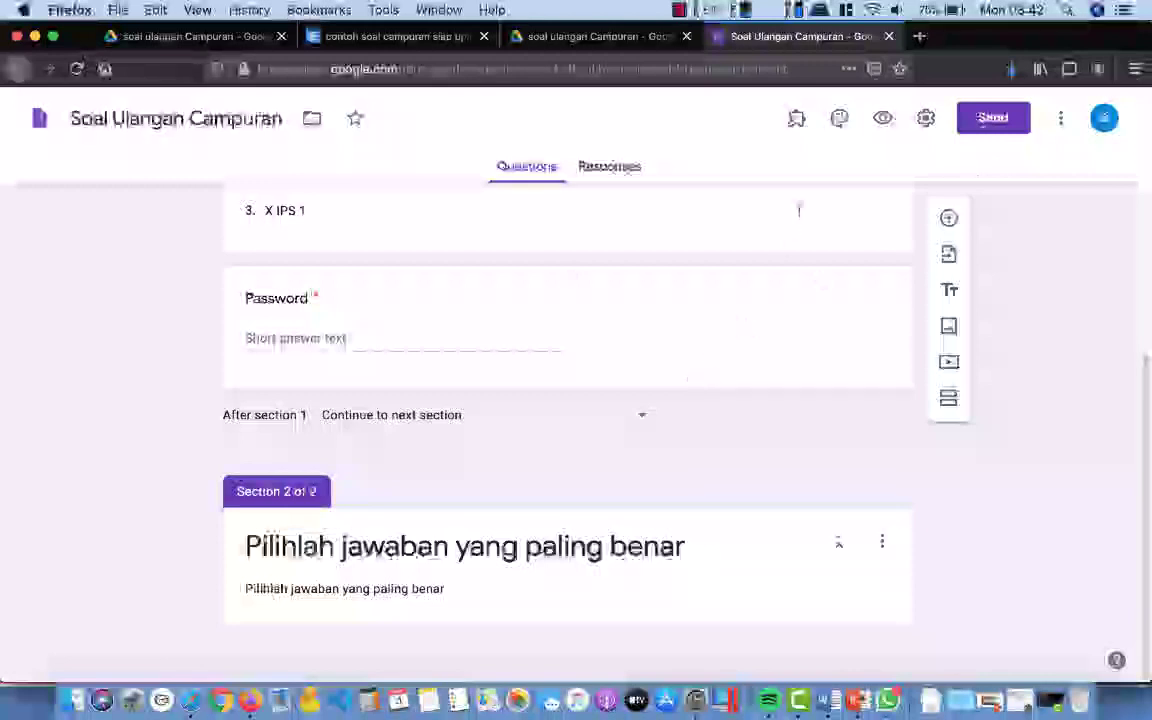
Step: Launch Form Builder and import questions from the contoh soal Google Docs document
click(797, 120)
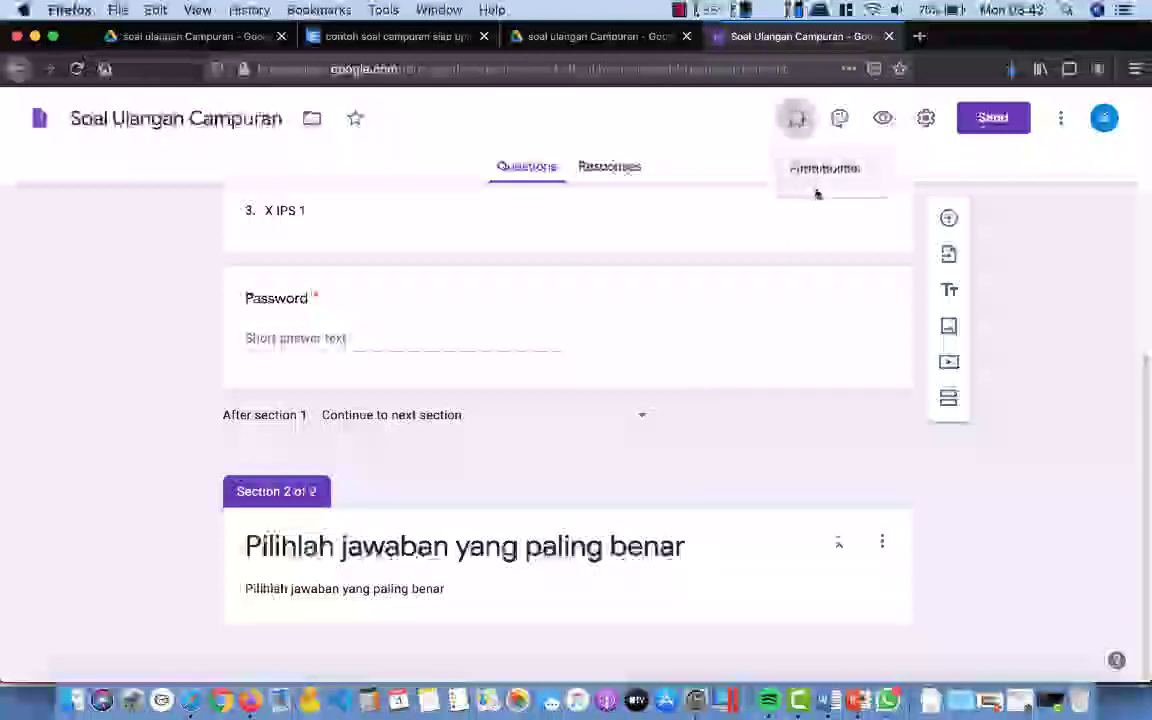
click(826, 172)
click(527, 198)
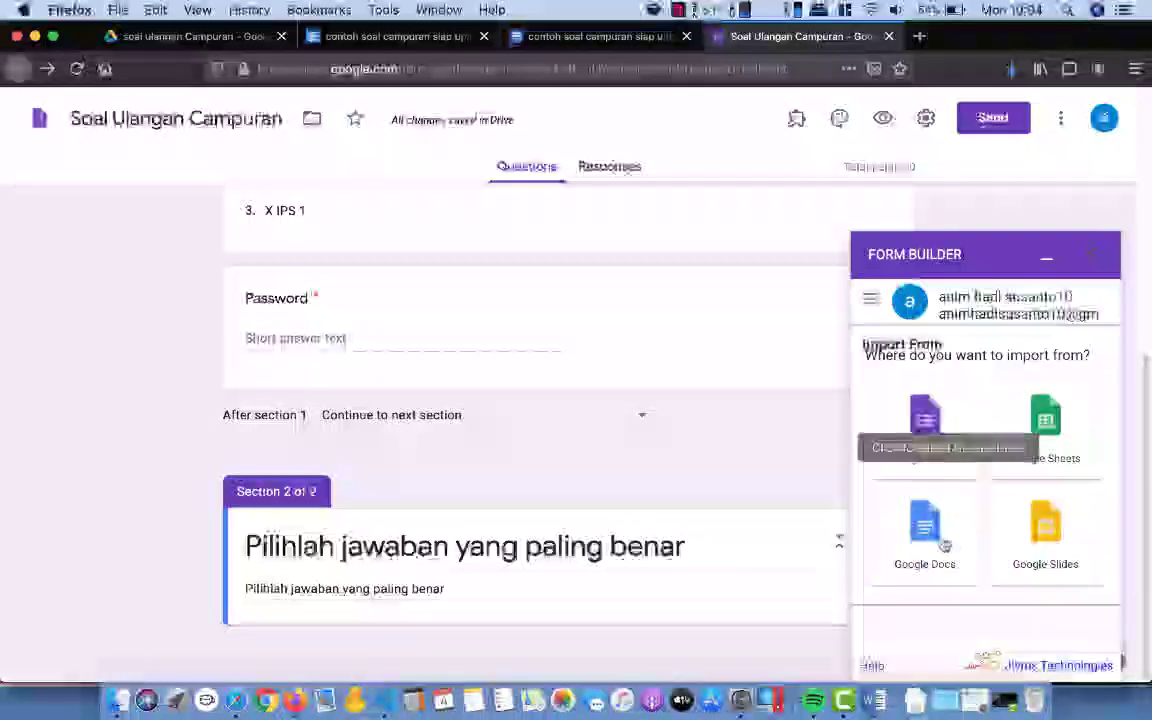
click(937, 540)
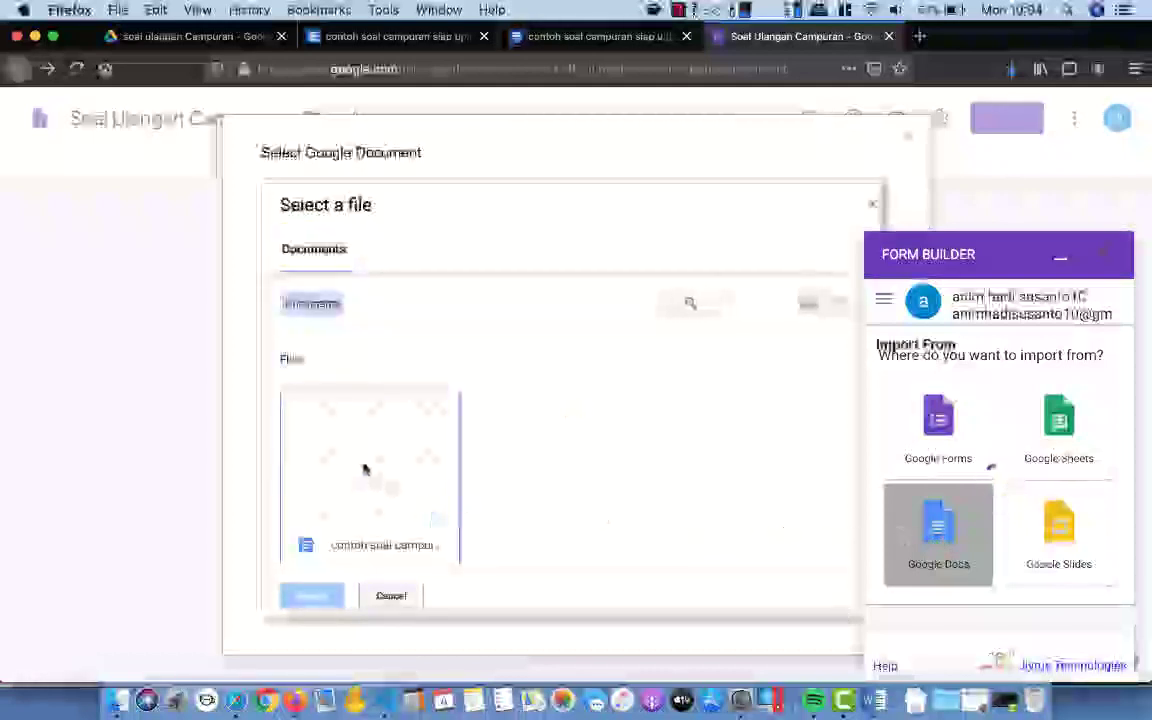
double_click(365, 468)
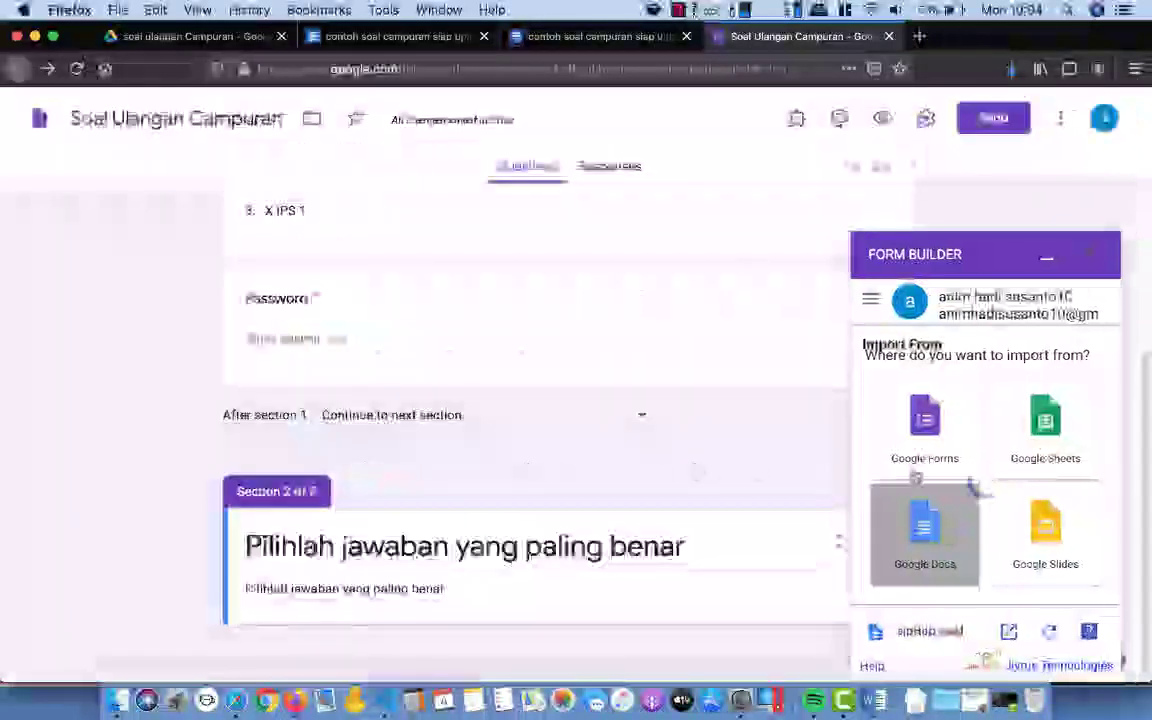
scroll(1006, 465, up, 2)
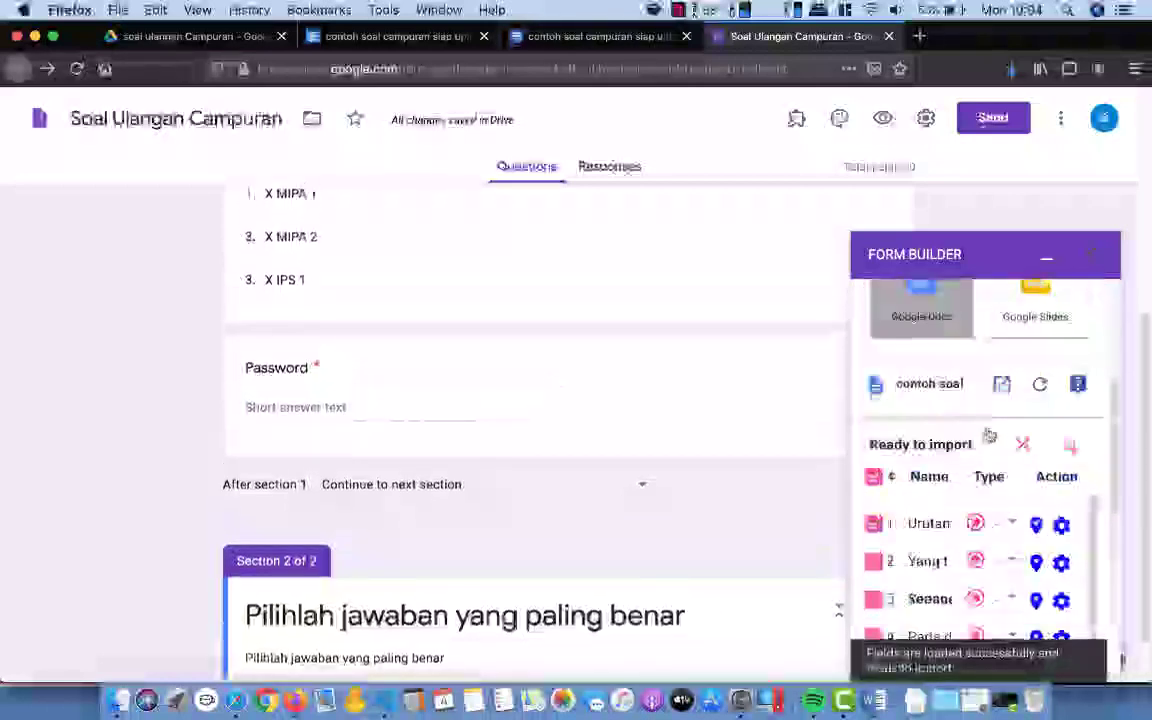
Step: Import the checked document questions into the form, with questions 8, 10 and 12 left unchecked
scroll(988, 435, down, 3)
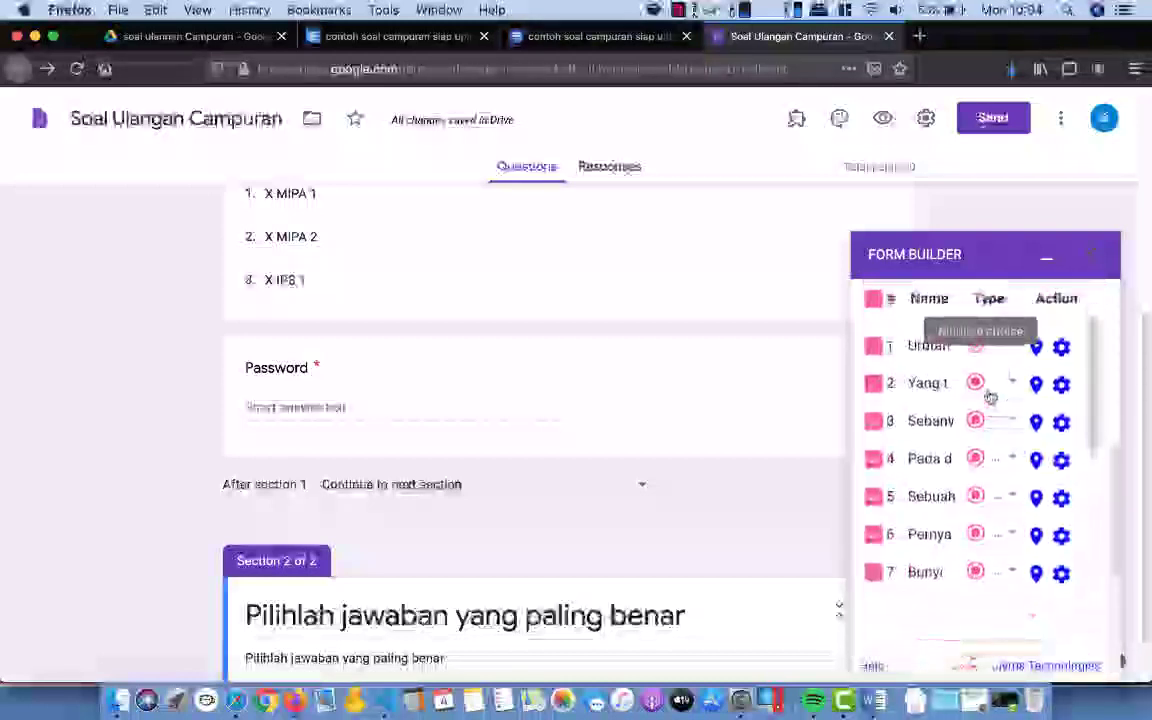
scroll(989, 397, down, 5)
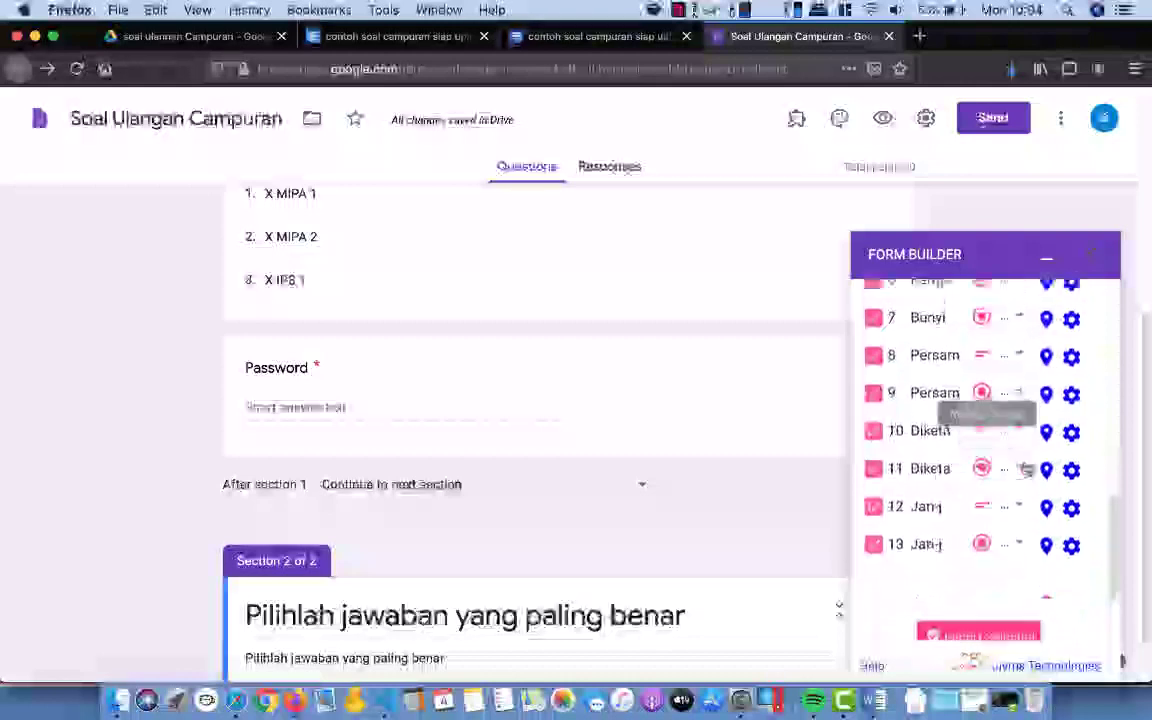
scroll(1022, 470, up, 10)
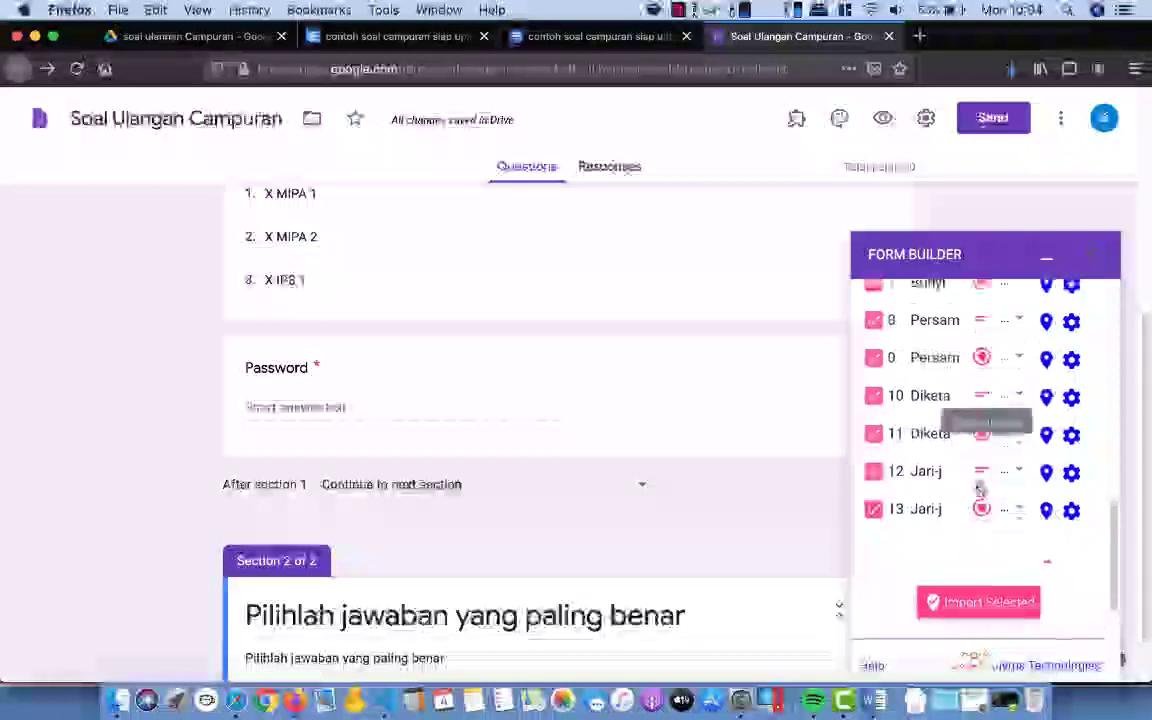
scroll(981, 488, up, 1)
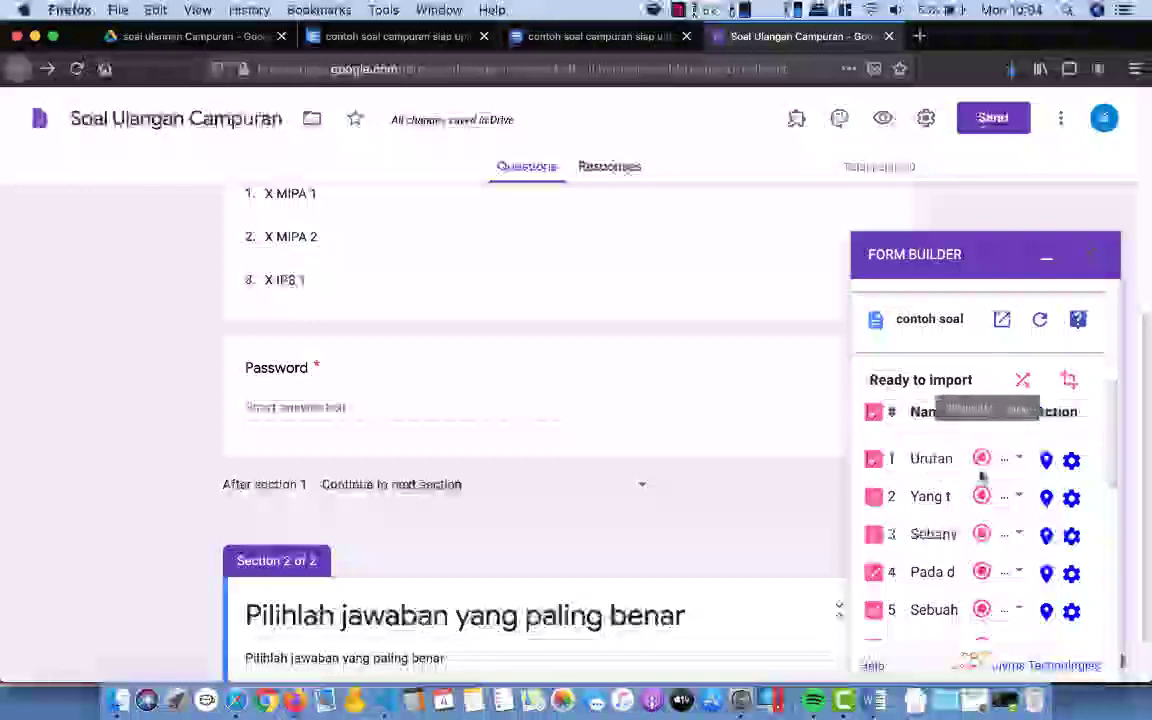
scroll(981, 510, down, 12)
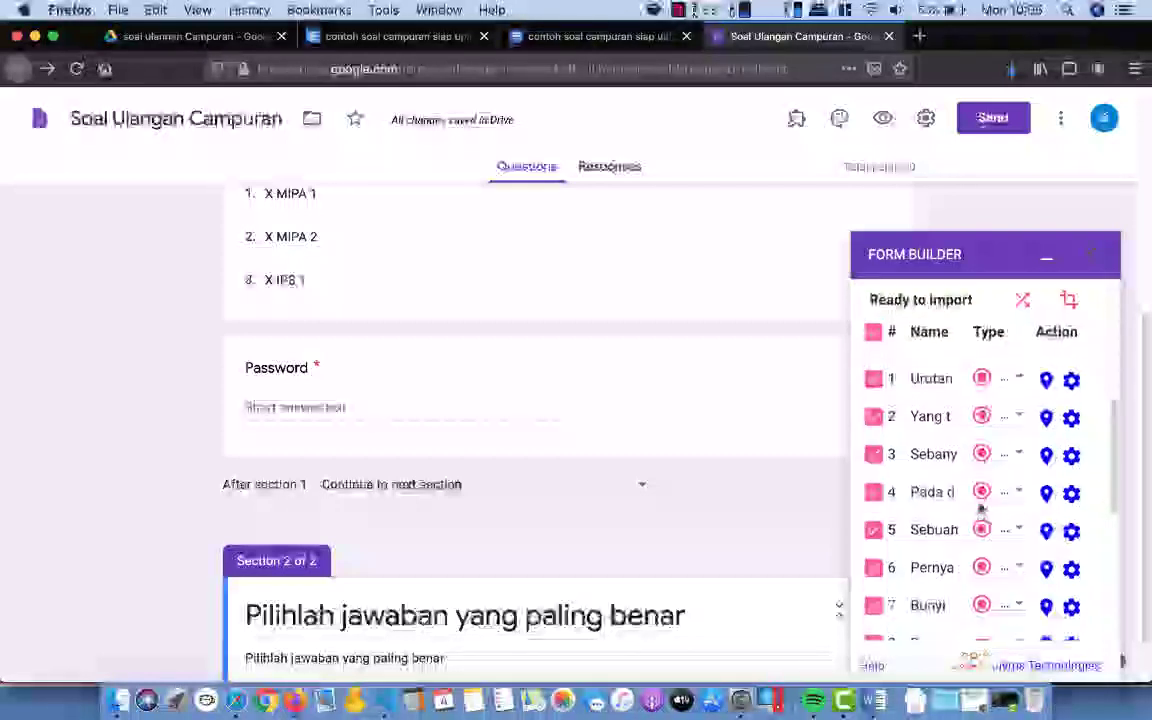
scroll(982, 508, down, 1)
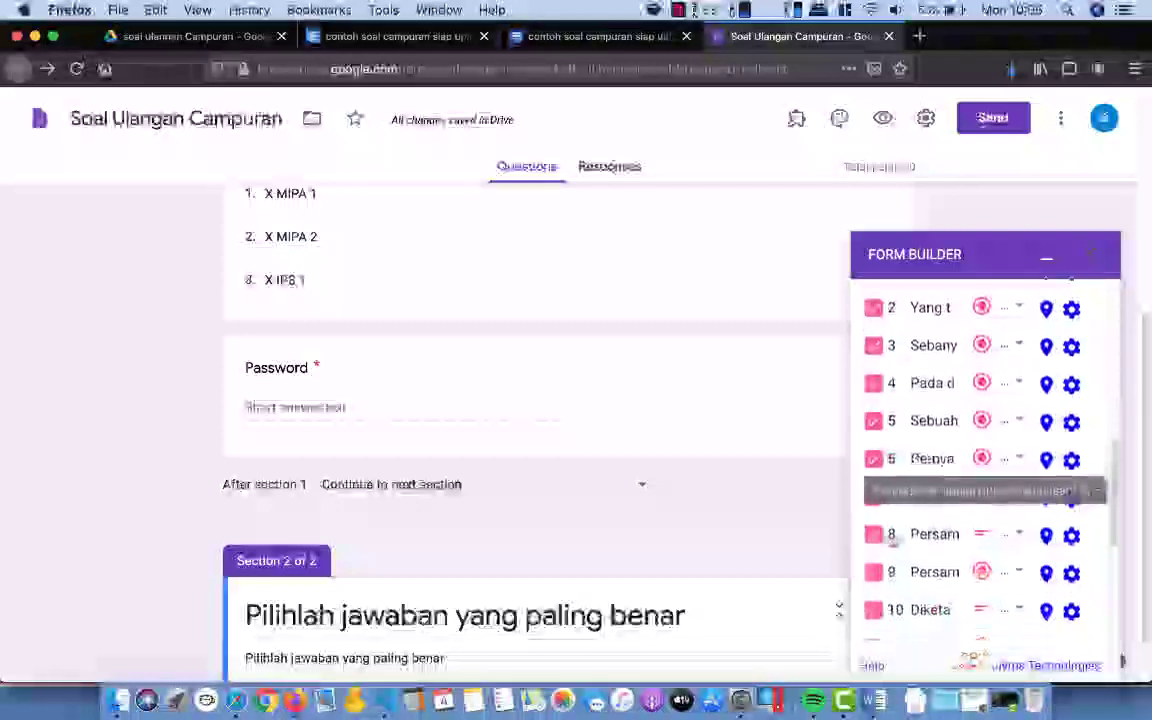
scroll(992, 526, down, 1)
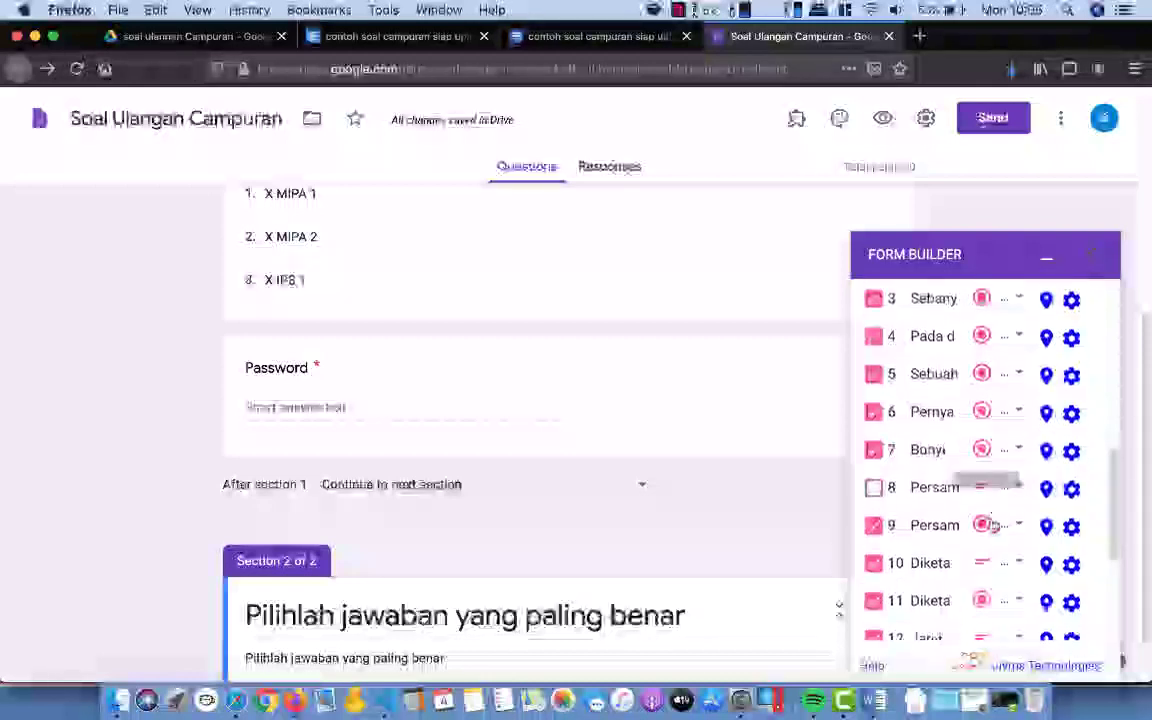
scroll(954, 530, down, 2)
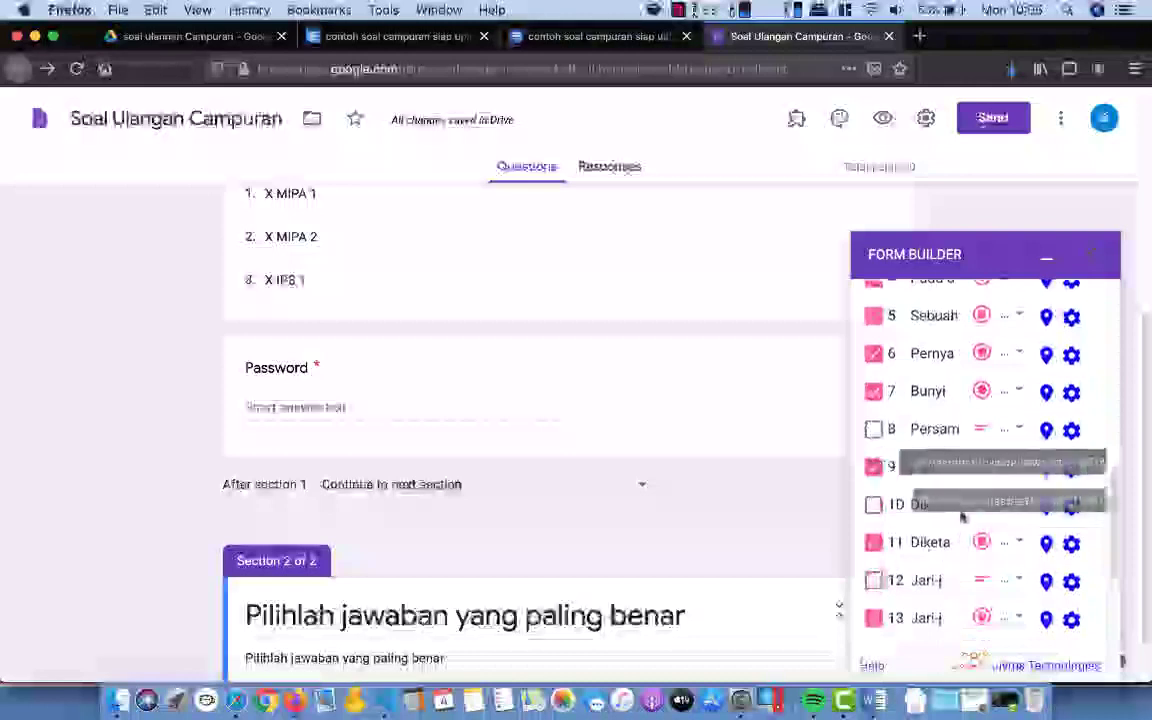
scroll(960, 514, down, 2)
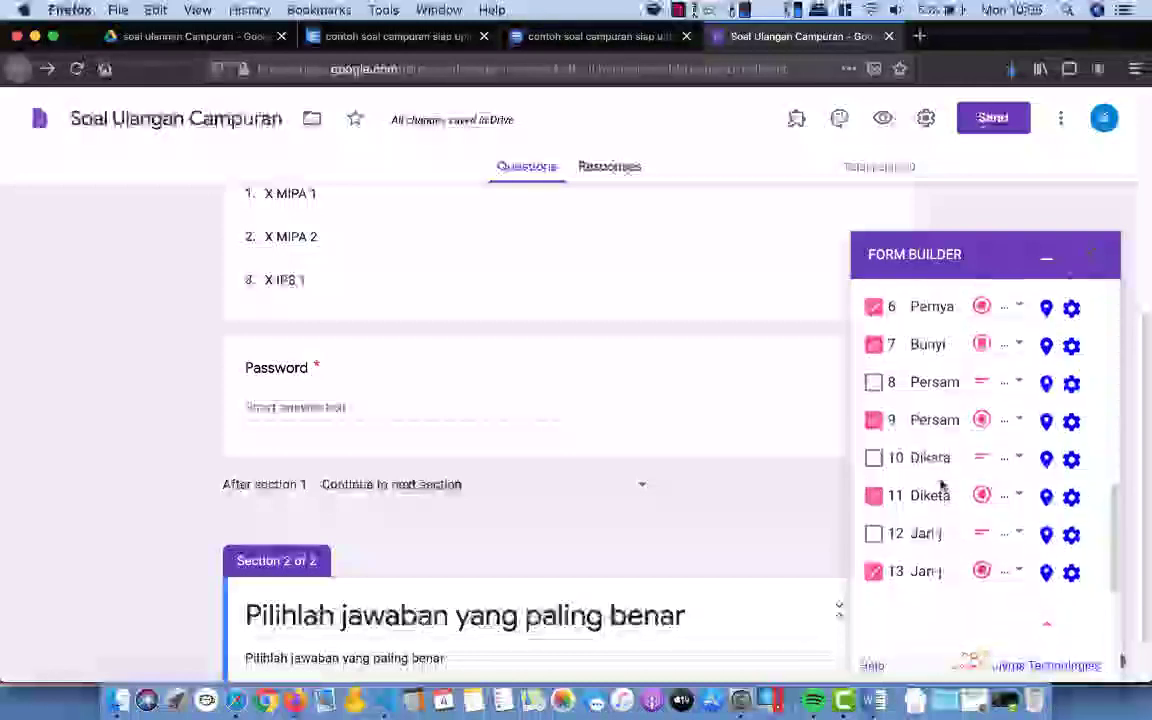
scroll(940, 478, down, 1)
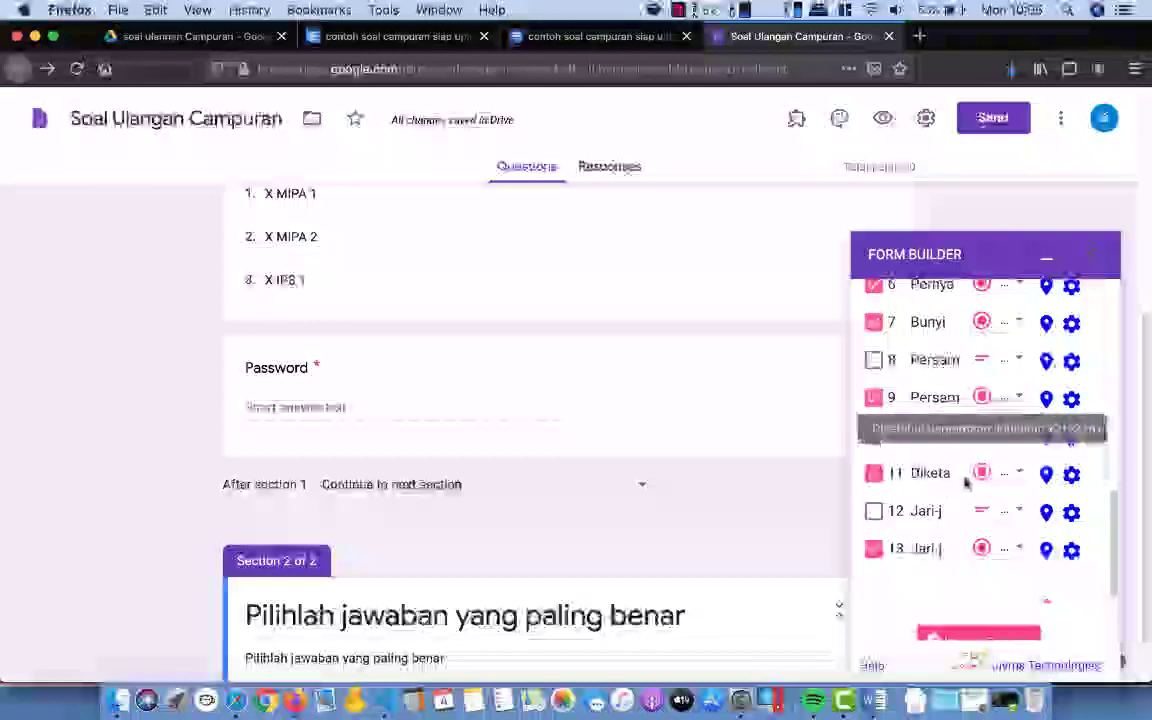
scroll(952, 485, down, 1)
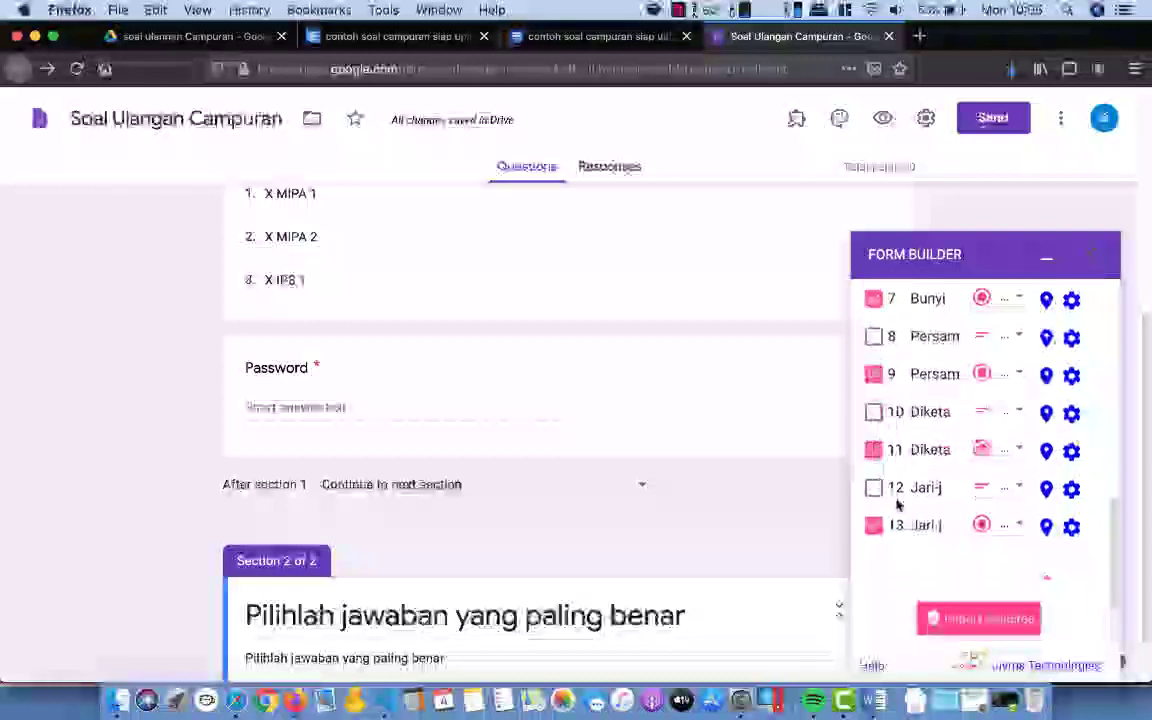
click(985, 620)
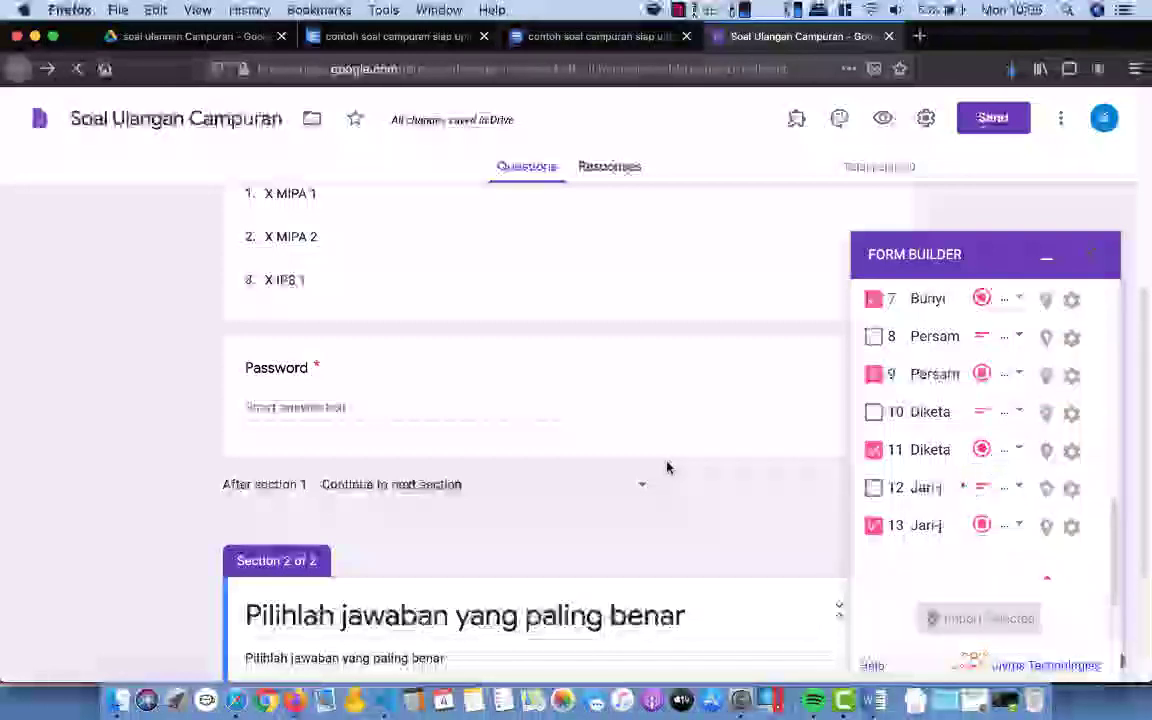
Step: Scroll through the newly imported questions in section 2 of the form
scroll(666, 465, down, 4)
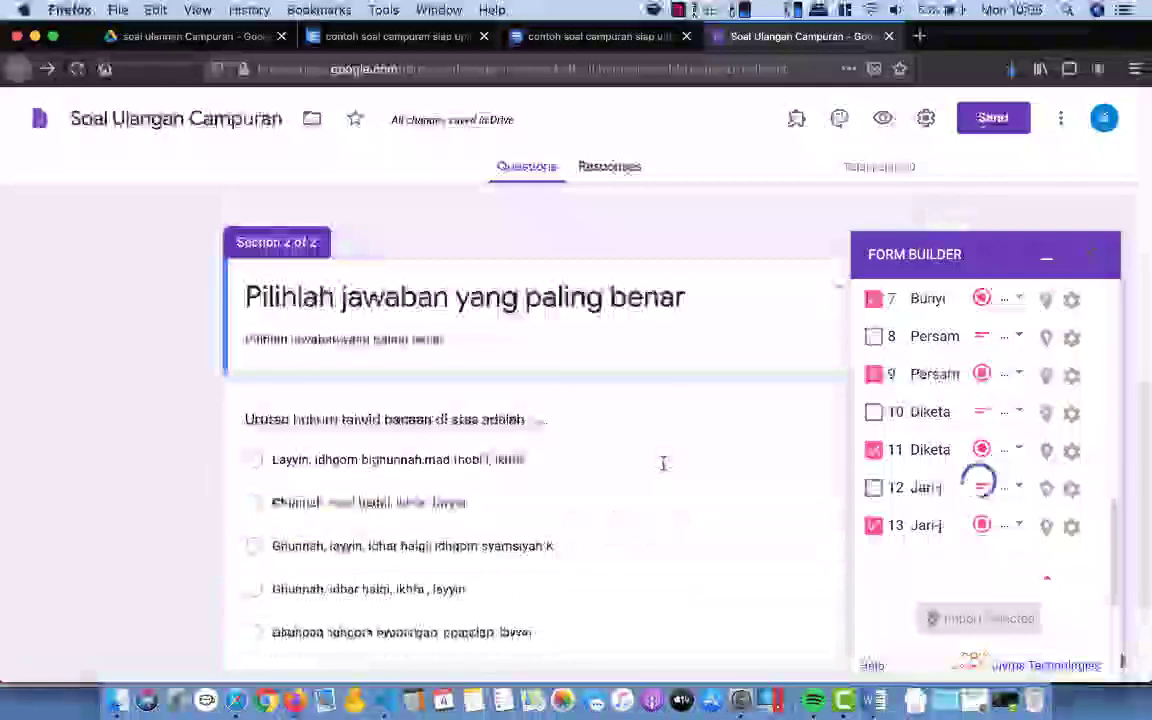
scroll(662, 465, down, 2)
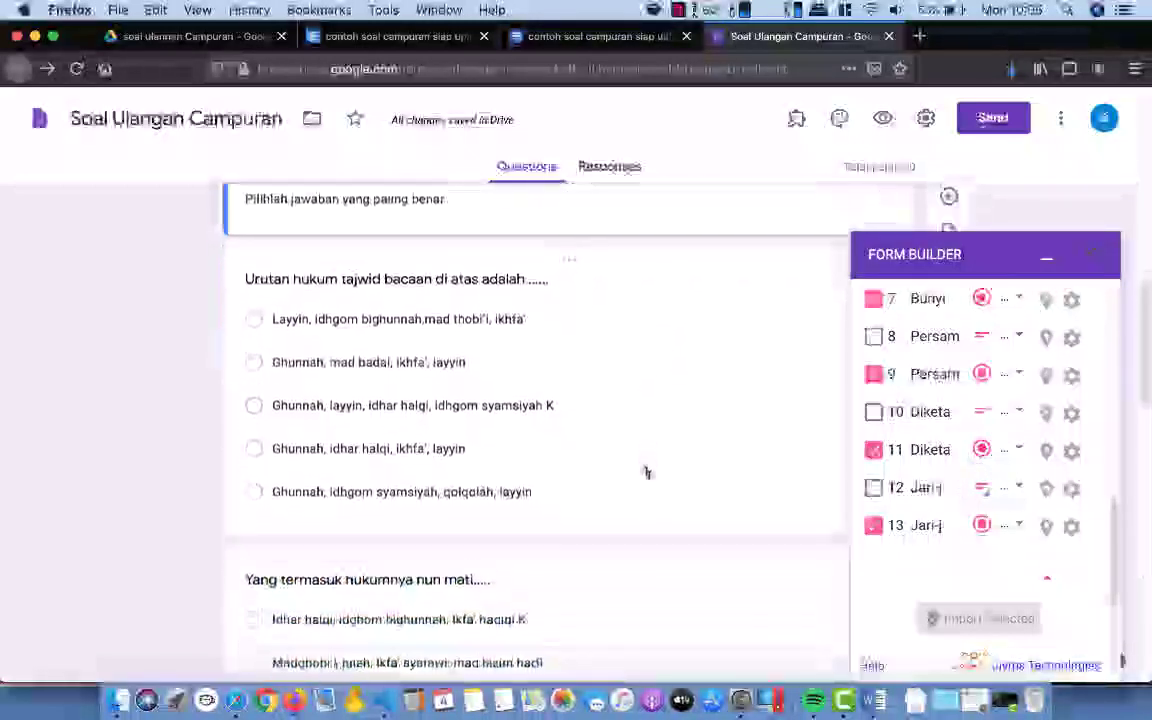
scroll(646, 473, down, 5)
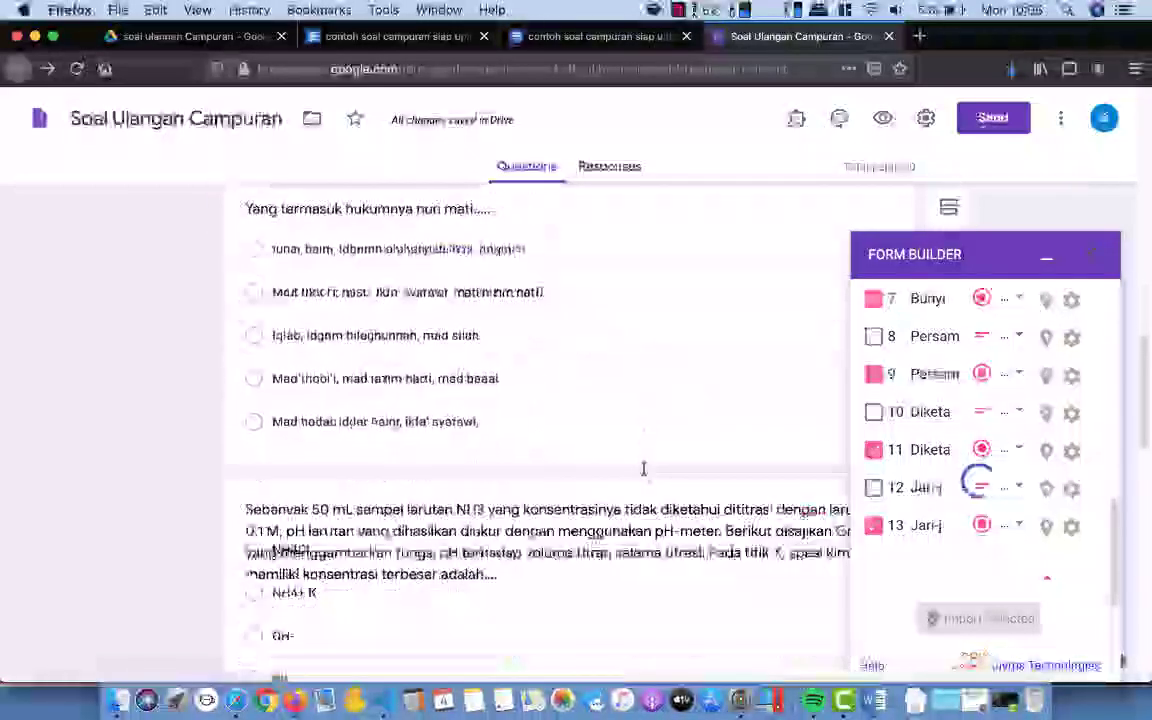
scroll(644, 469, down, 7)
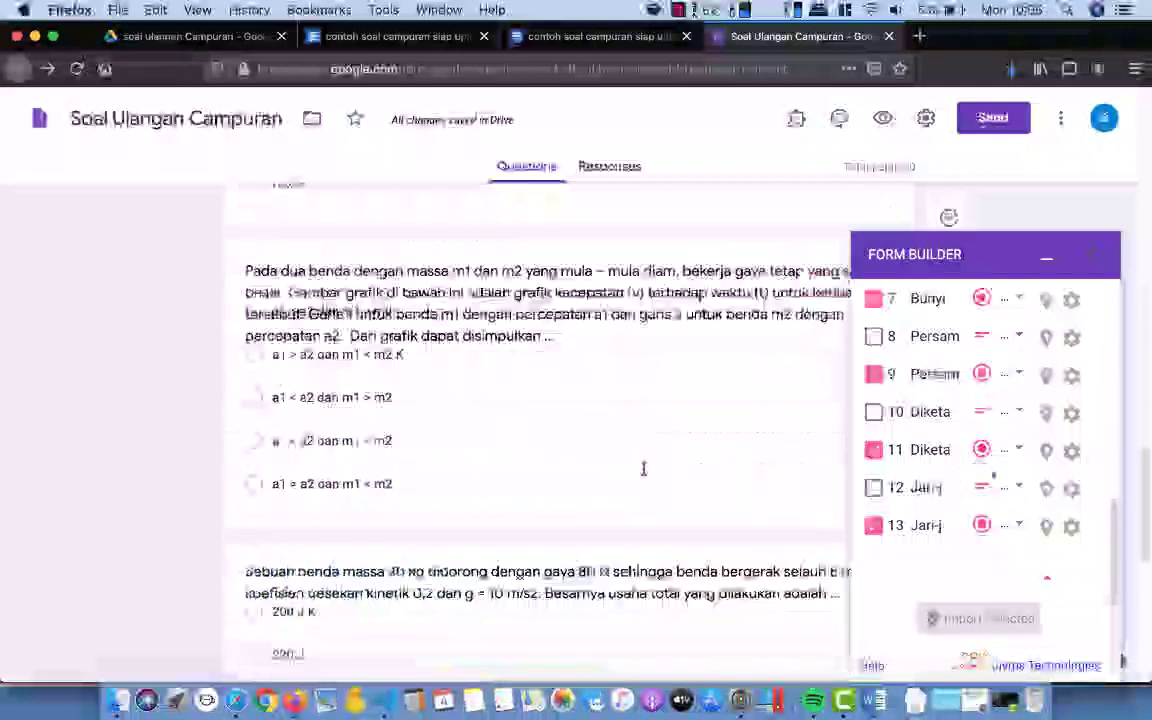
scroll(644, 469, down, 5)
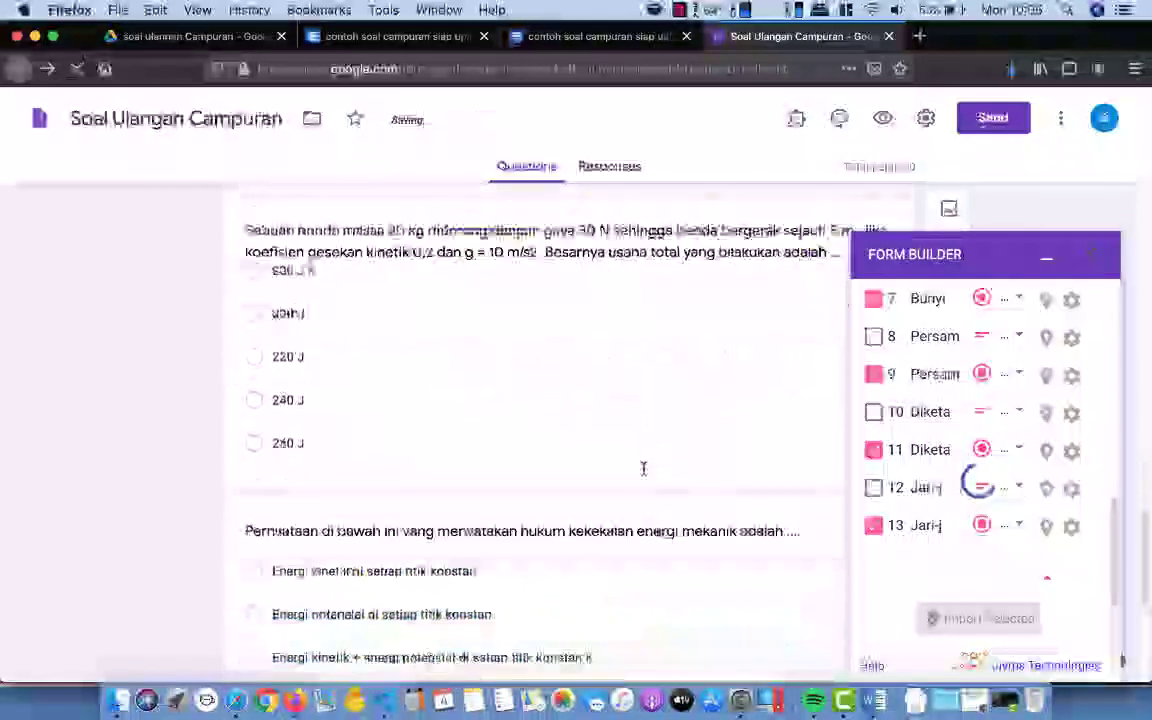
scroll(644, 469, down, 6)
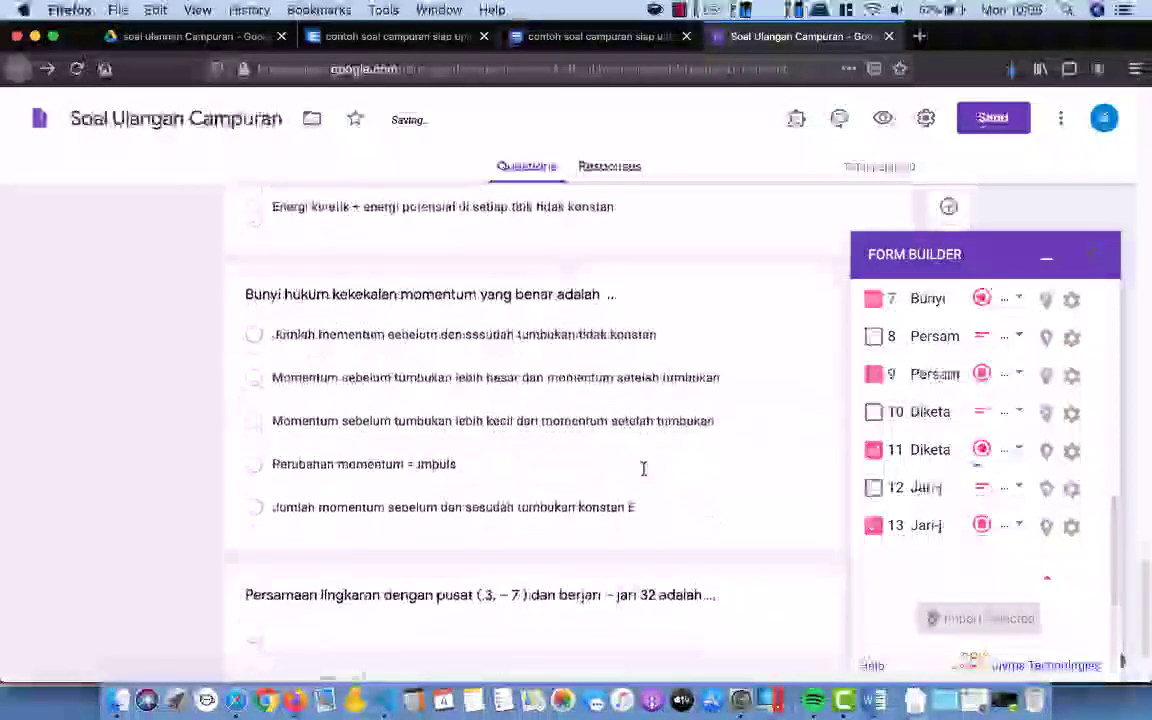
scroll(644, 469, down, 4)
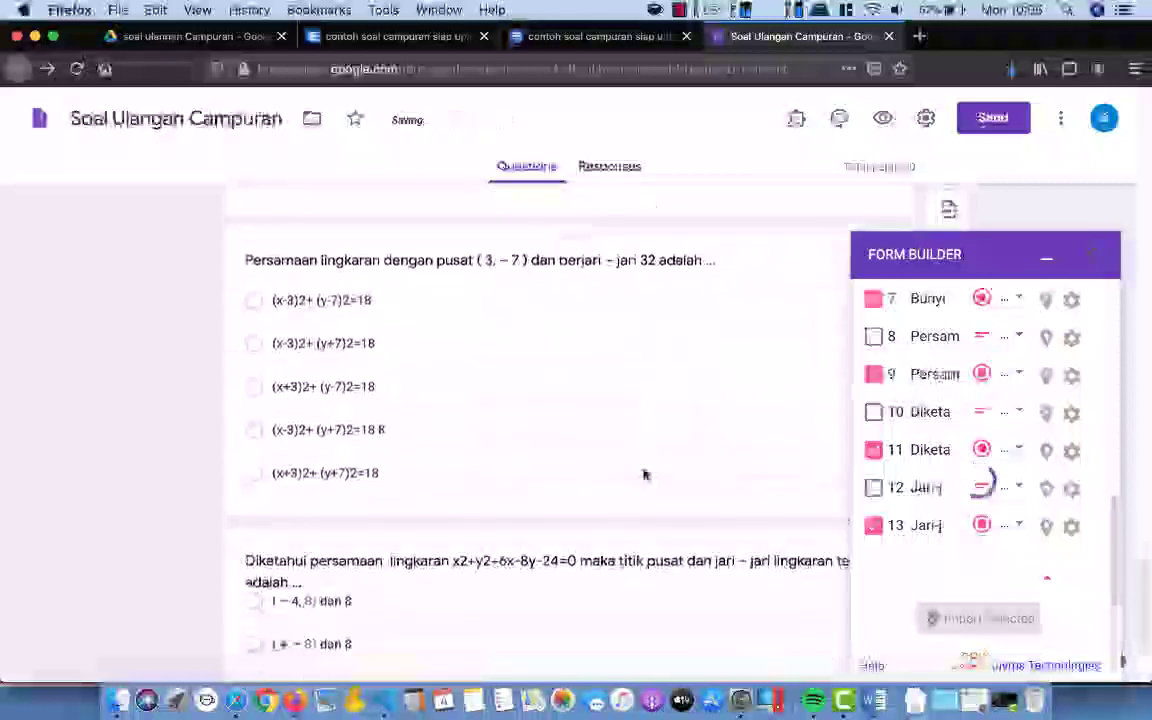
scroll(644, 469, down, 4)
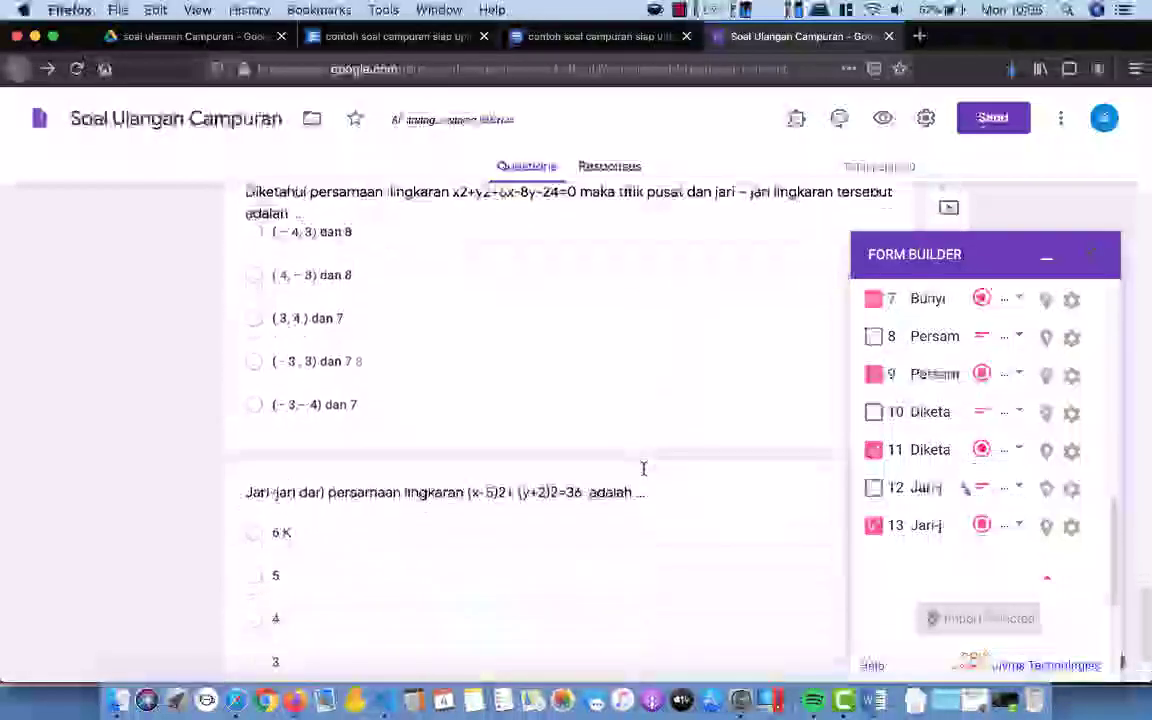
scroll(644, 469, down, 1)
scroll(644, 469, up, 9)
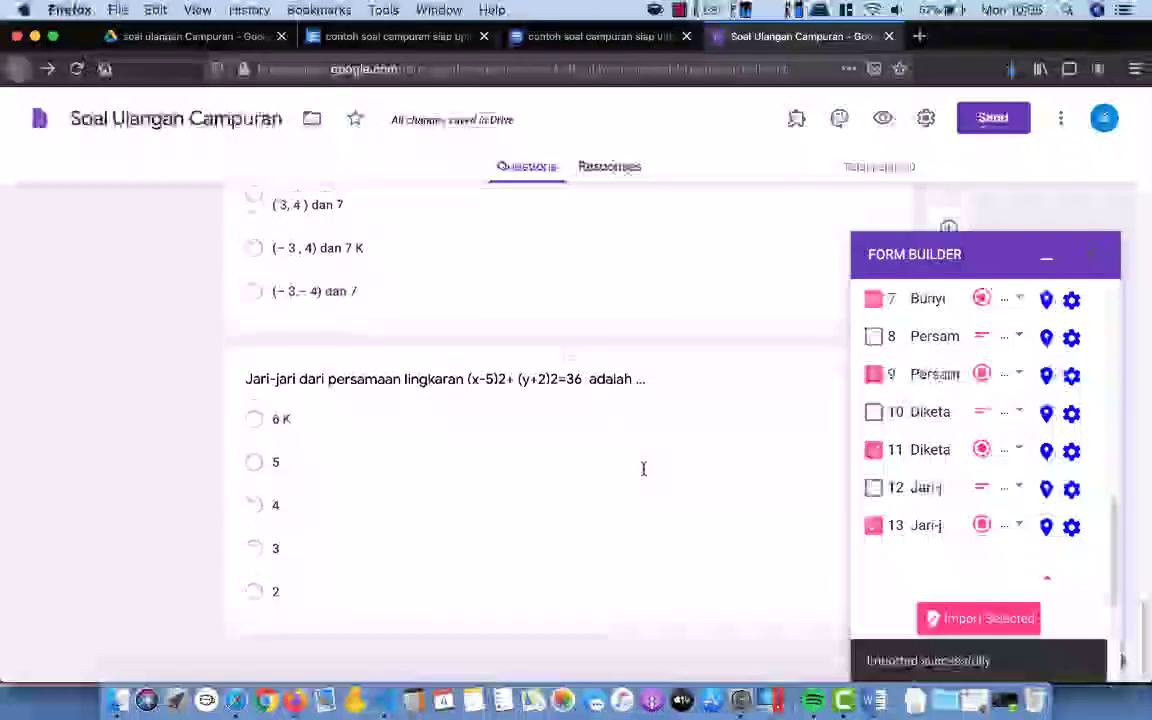
Step: Close the Form Builder panel and bring 'Urutan hukum tajwid bacaan di atas adalah' into view
click(1094, 256)
scroll(674, 425, down, 3)
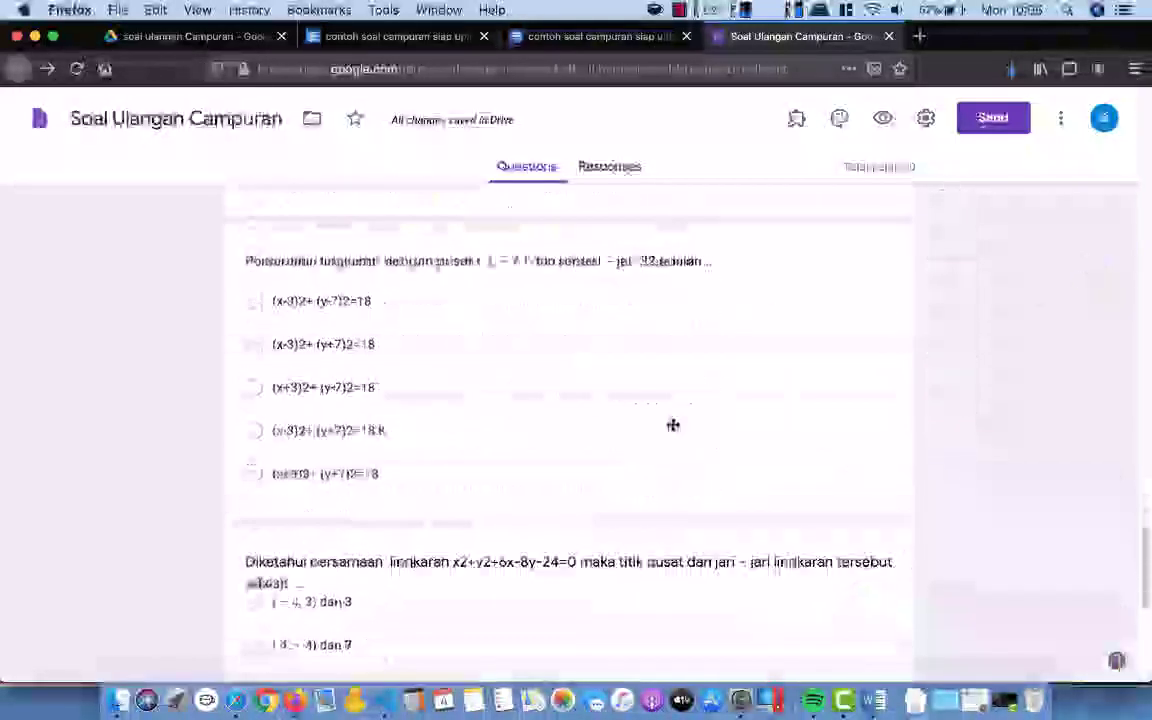
scroll(674, 428, up, 15)
scroll(674, 431, up, 8)
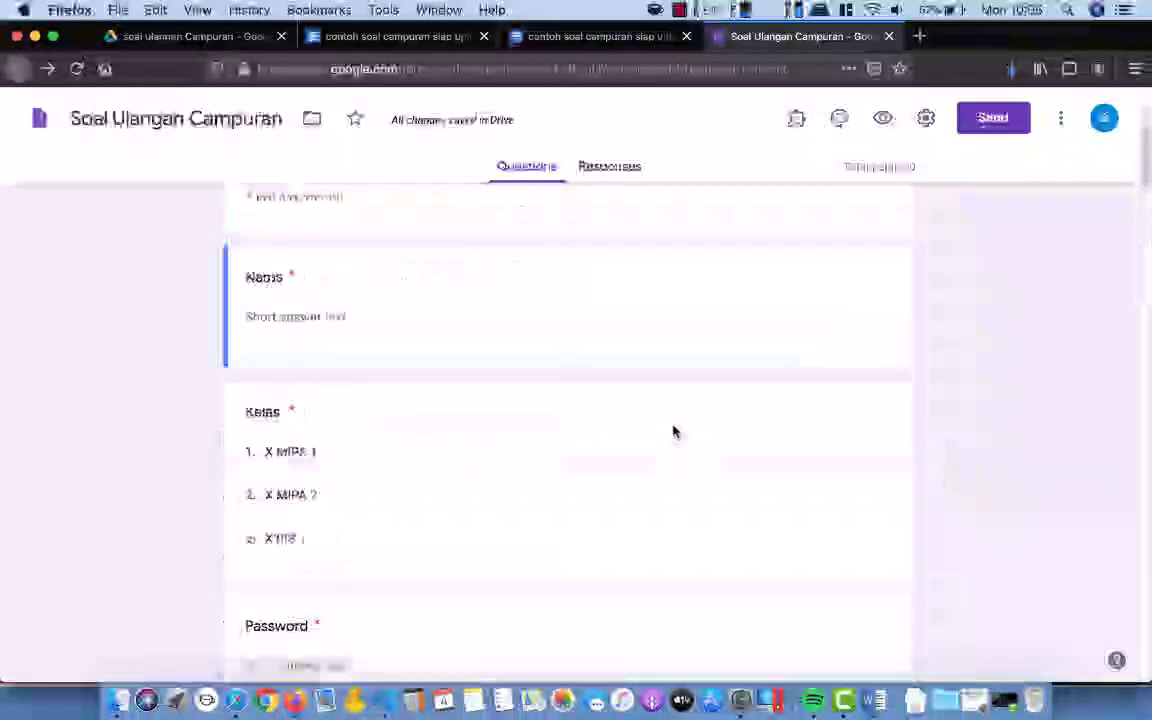
scroll(674, 431, down, 5)
scroll(674, 428, down, 5)
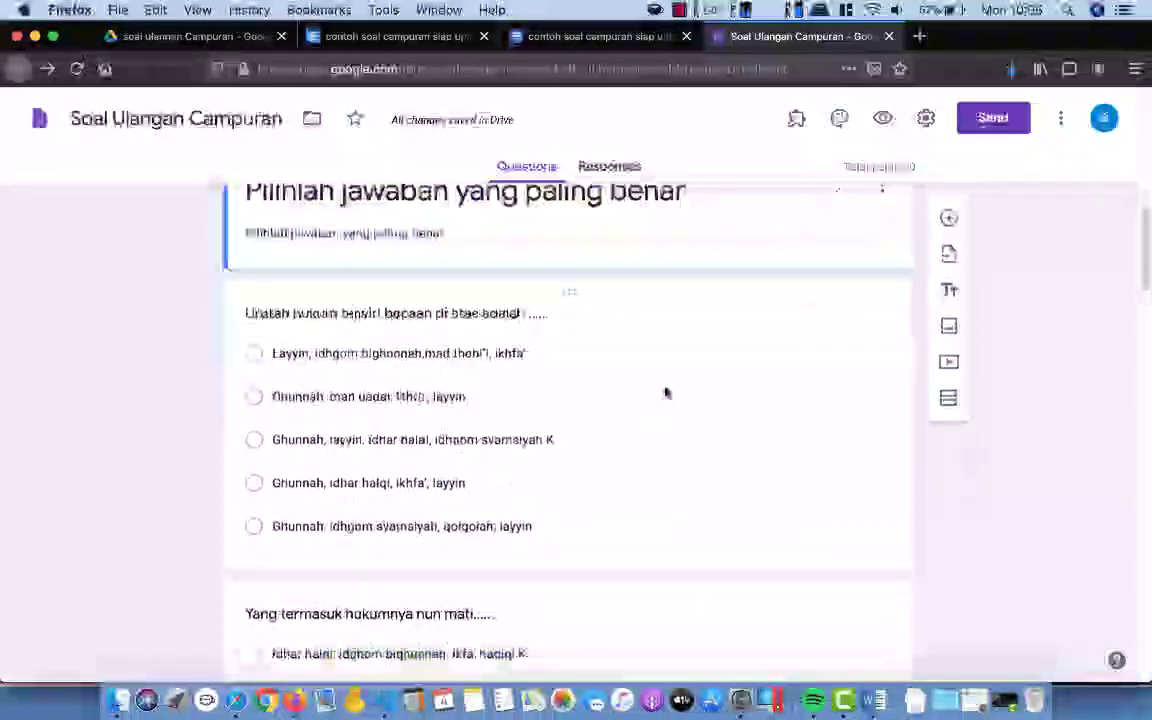
Step: Upload soal 1.png, the Arabic verse image, to the tajwid question
click(634, 327)
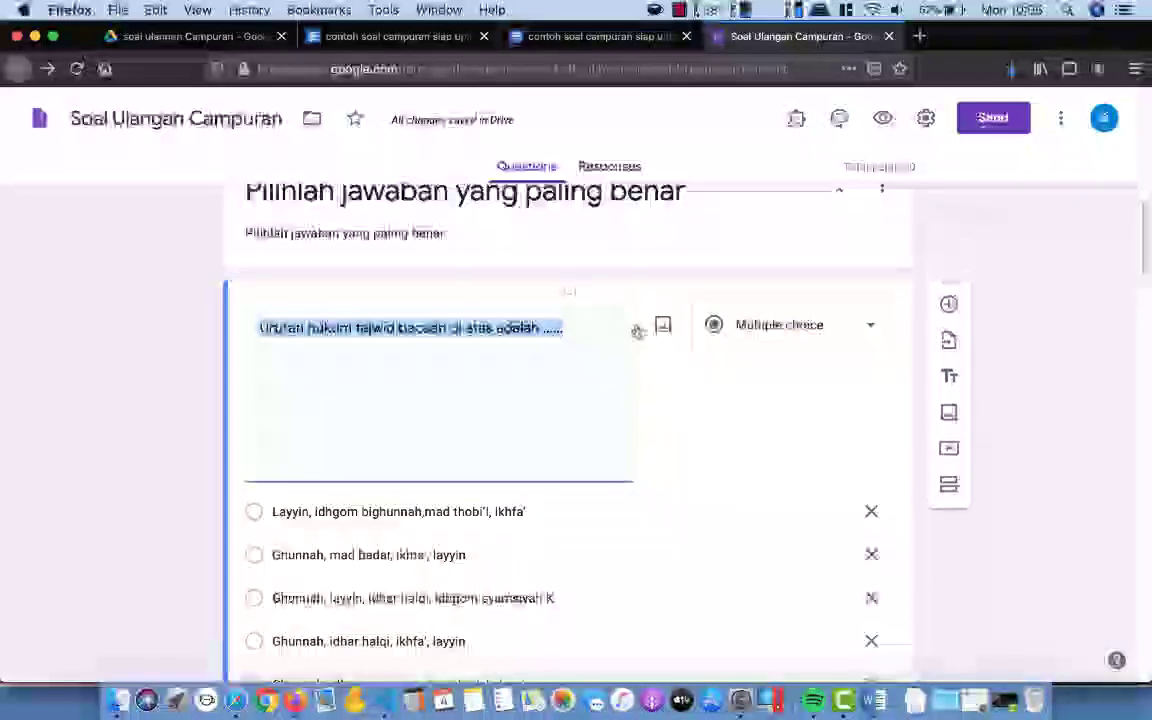
click(661, 330)
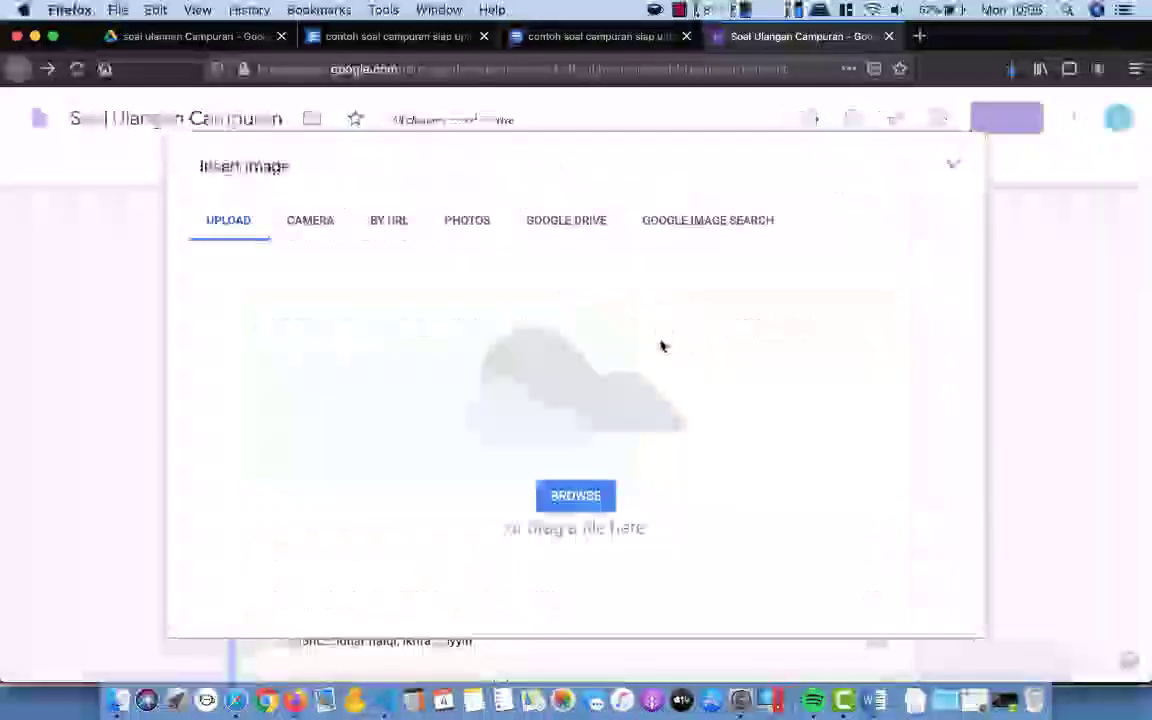
click(600, 622)
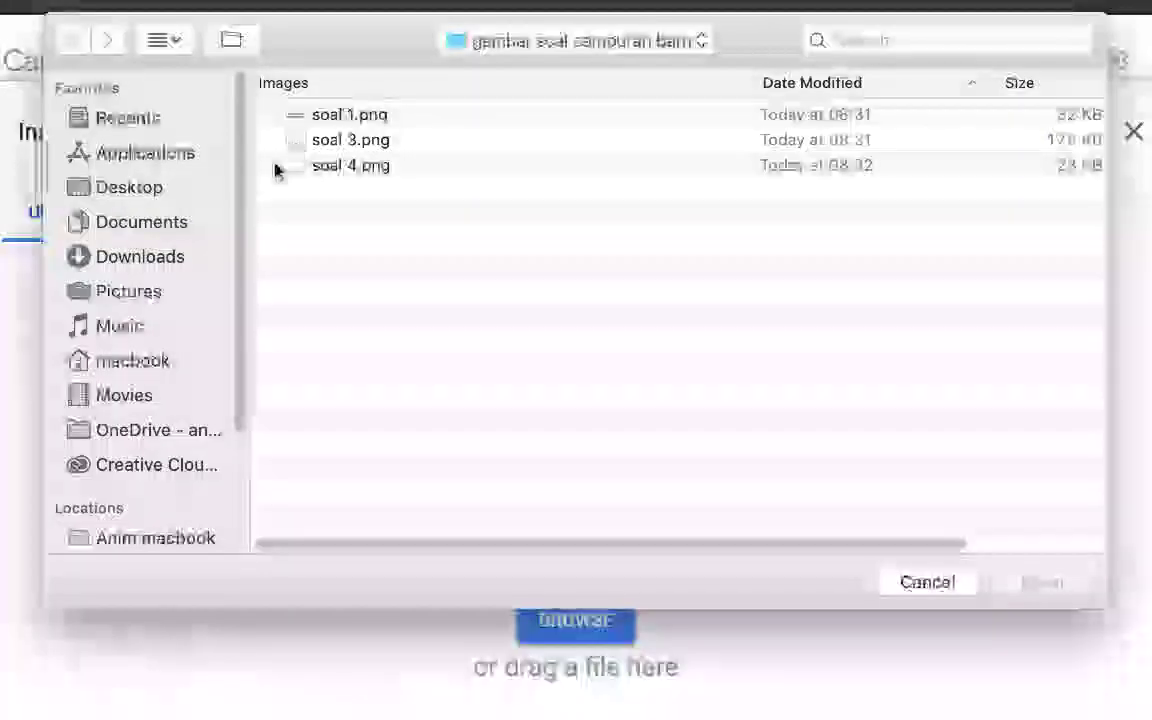
click(352, 118)
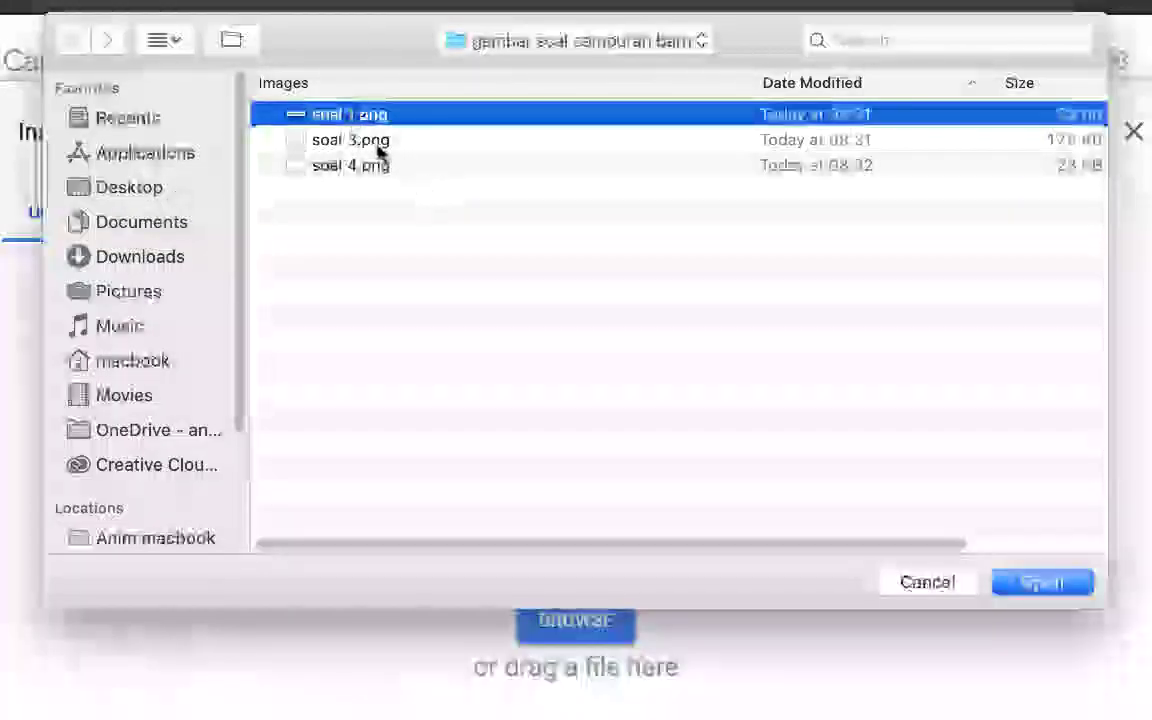
click(1040, 588)
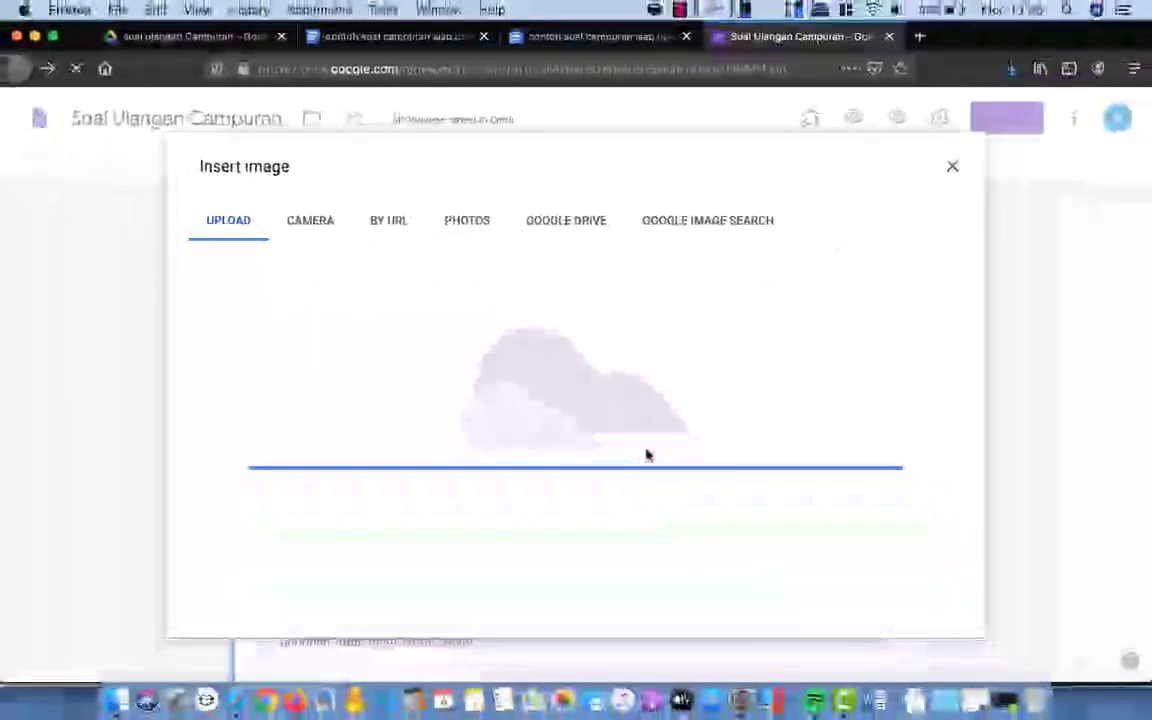
Step: Attach the second soal png, the pH graph, to the NH3 titration question
scroll(697, 432, down, 3)
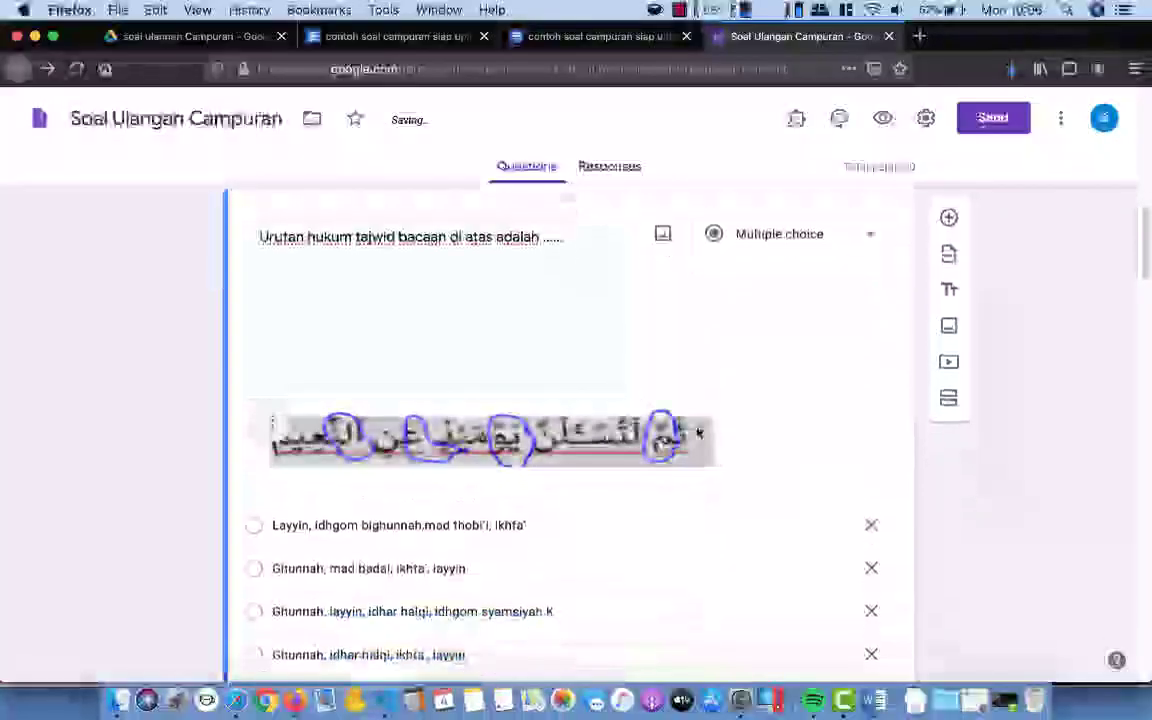
scroll(697, 432, down, 8)
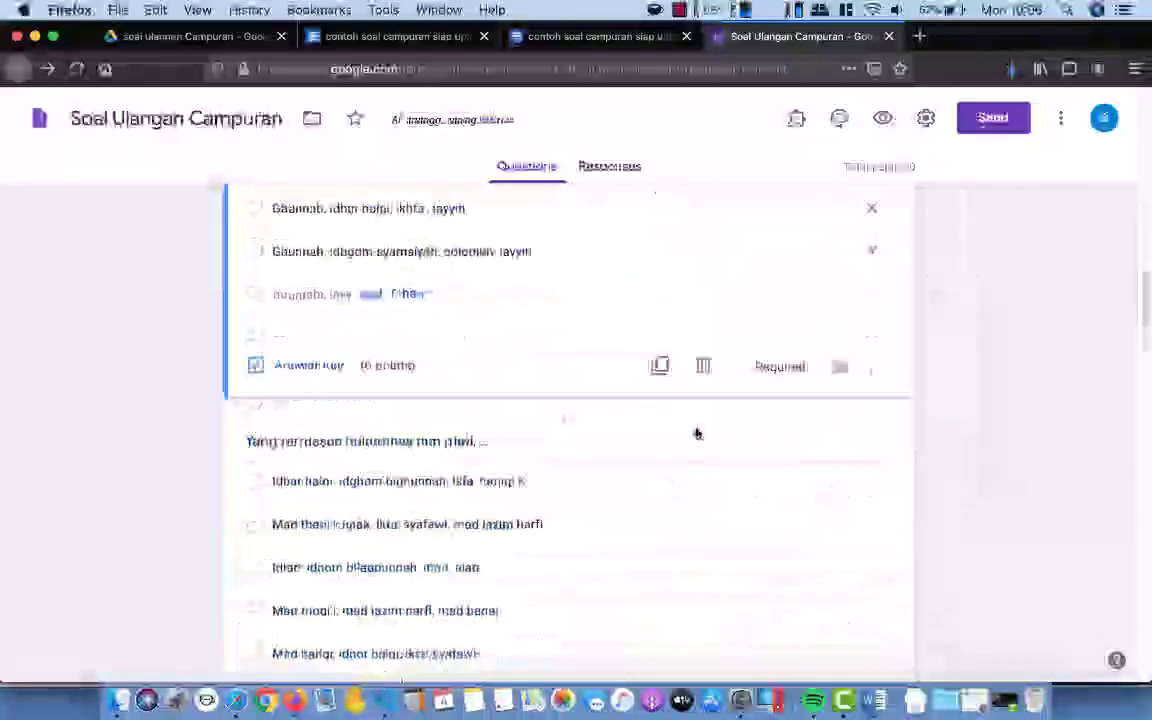
scroll(695, 430, down, 5)
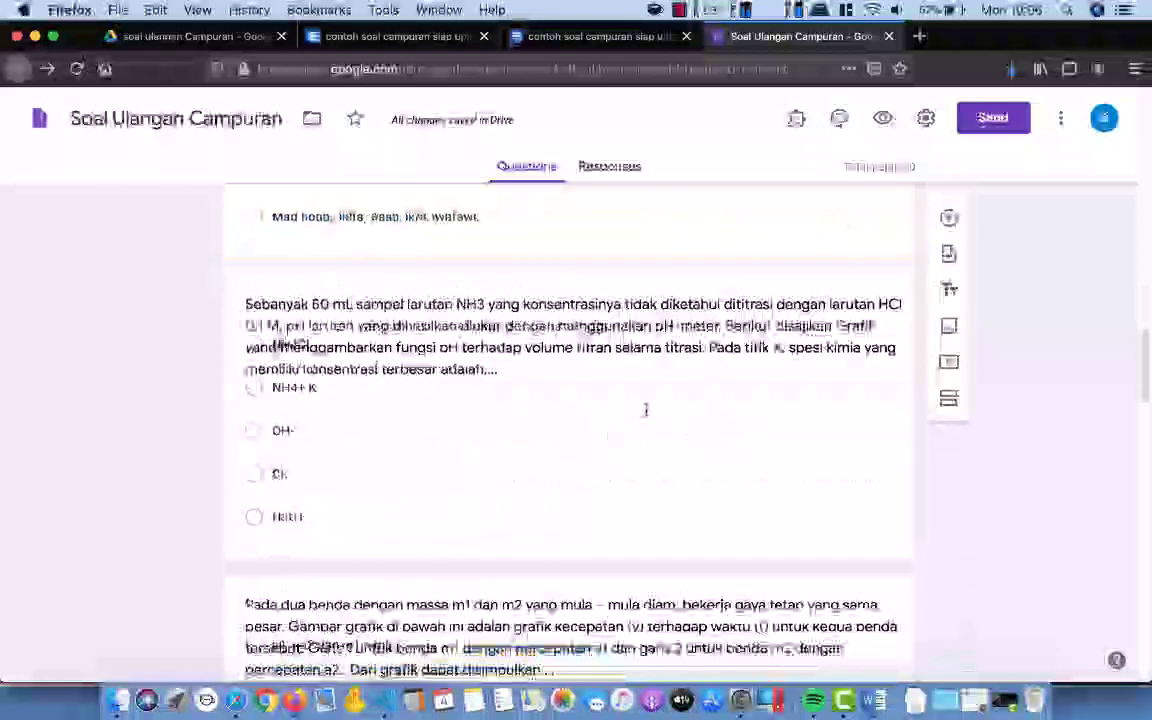
click(715, 386)
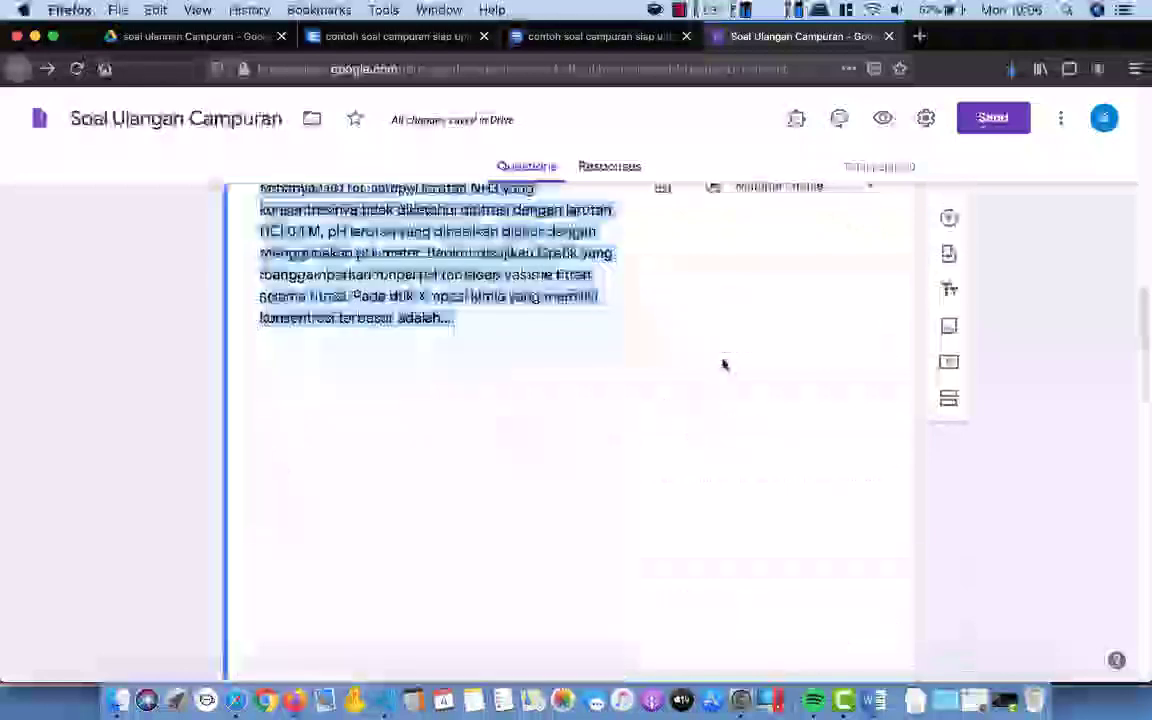
click(664, 192)
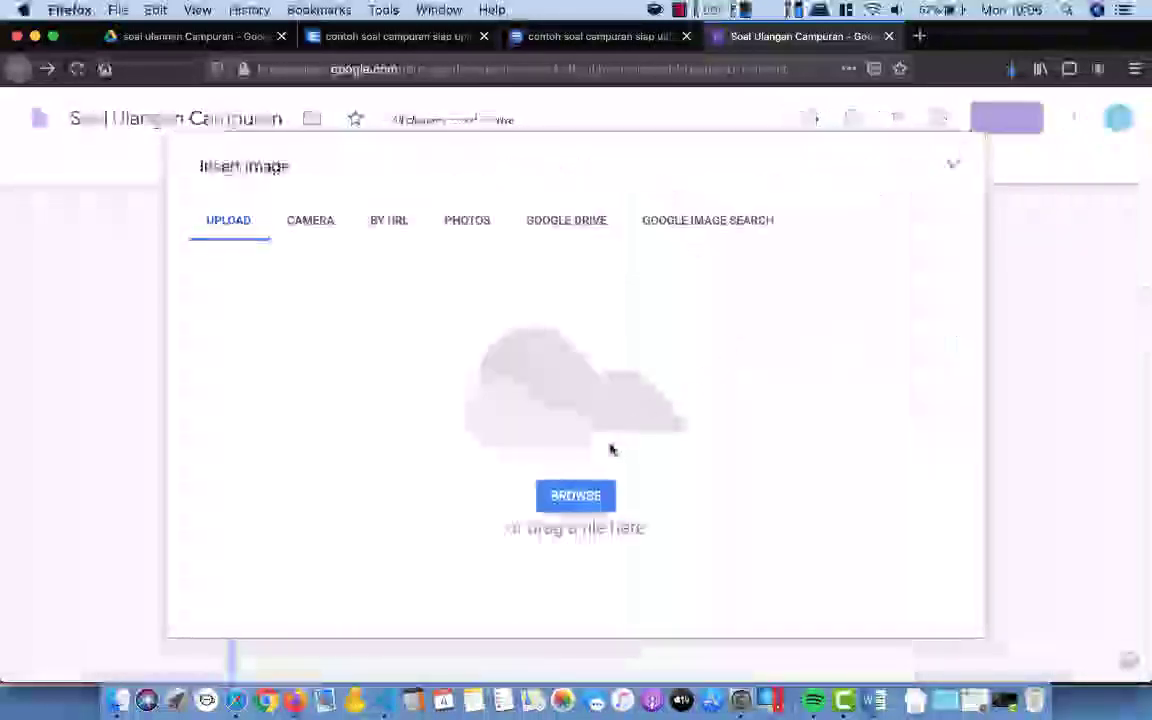
click(580, 503)
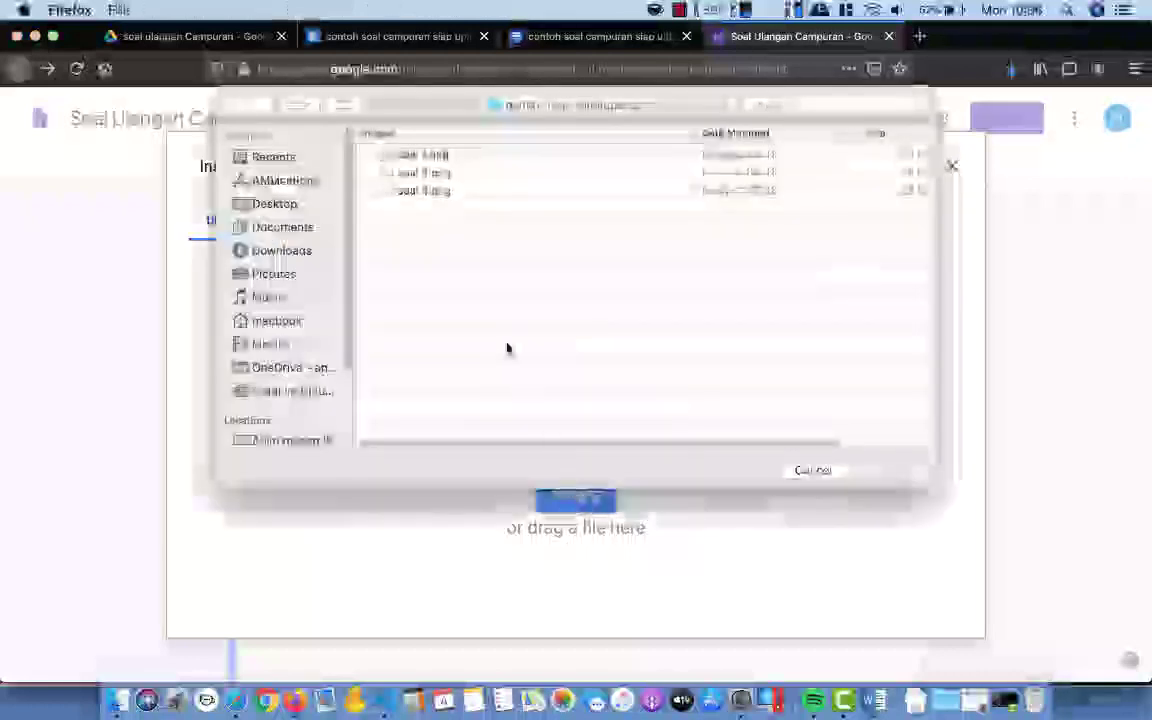
click(432, 173)
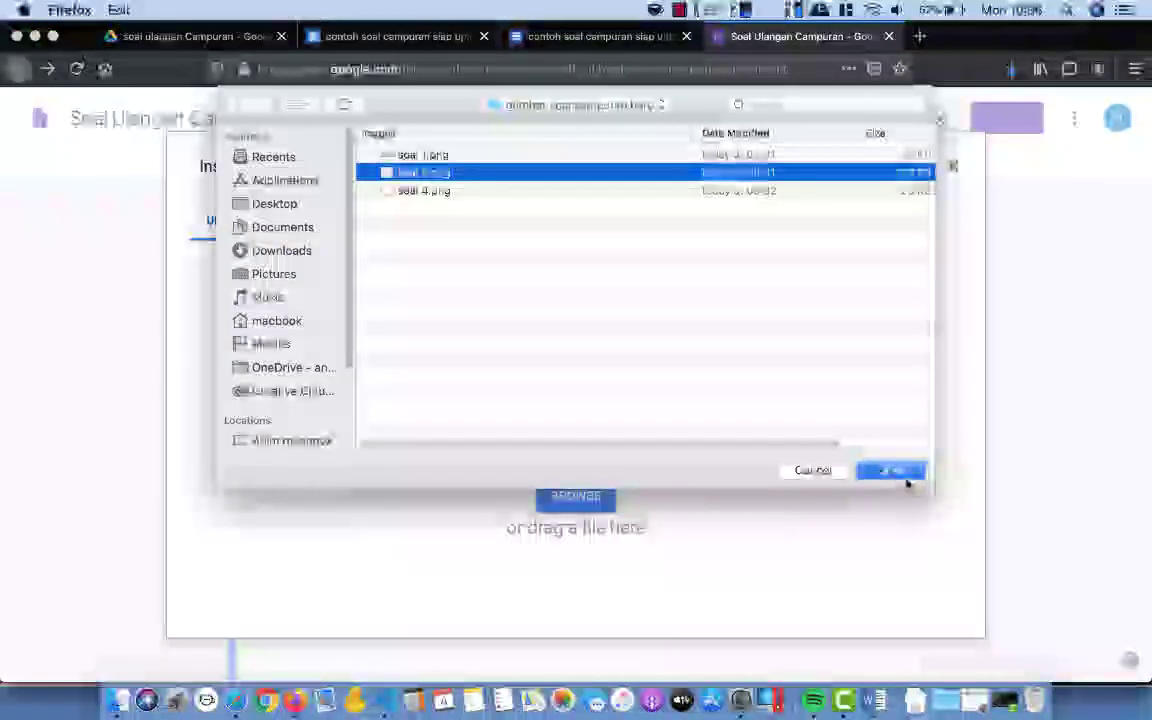
click(903, 474)
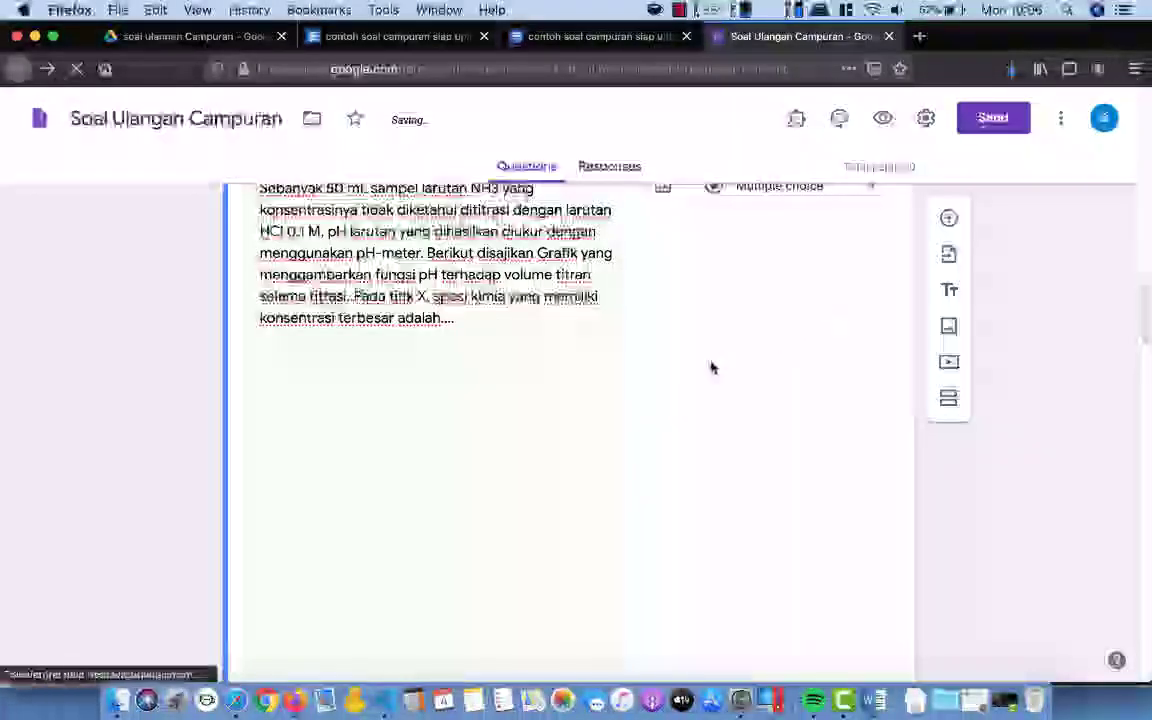
Step: Attach the third soal png image to the 'Pada dua benda' two-masses question
scroll(705, 373, down, 10)
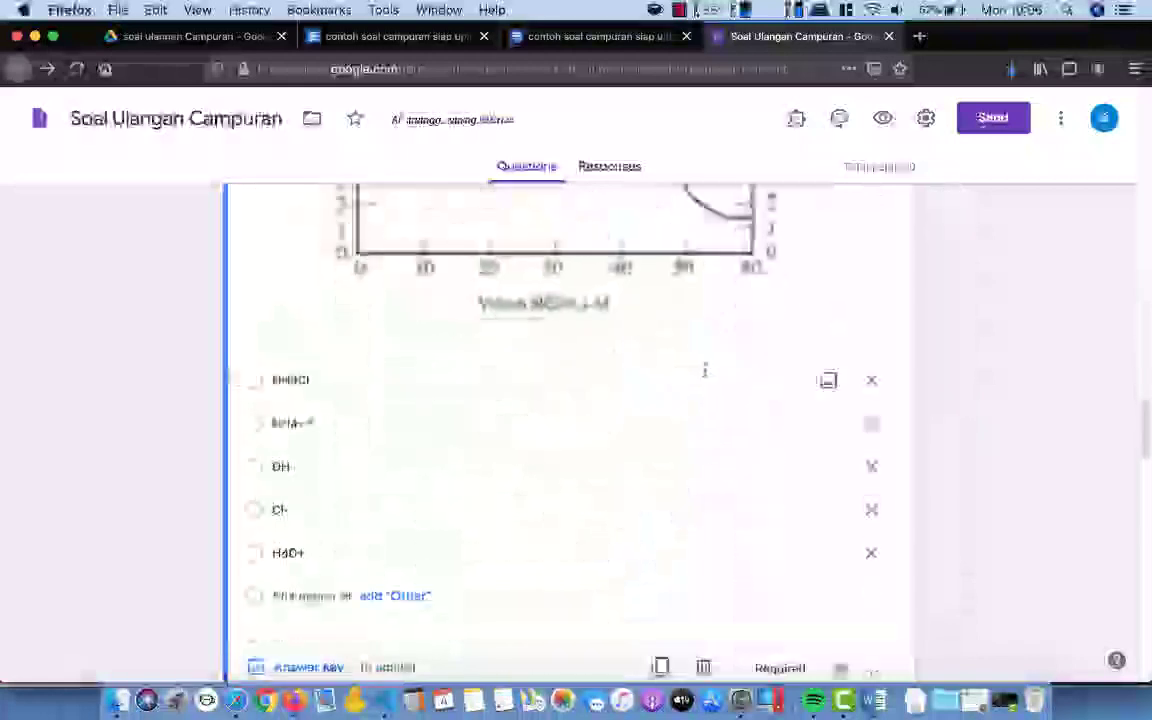
scroll(705, 372, down, 5)
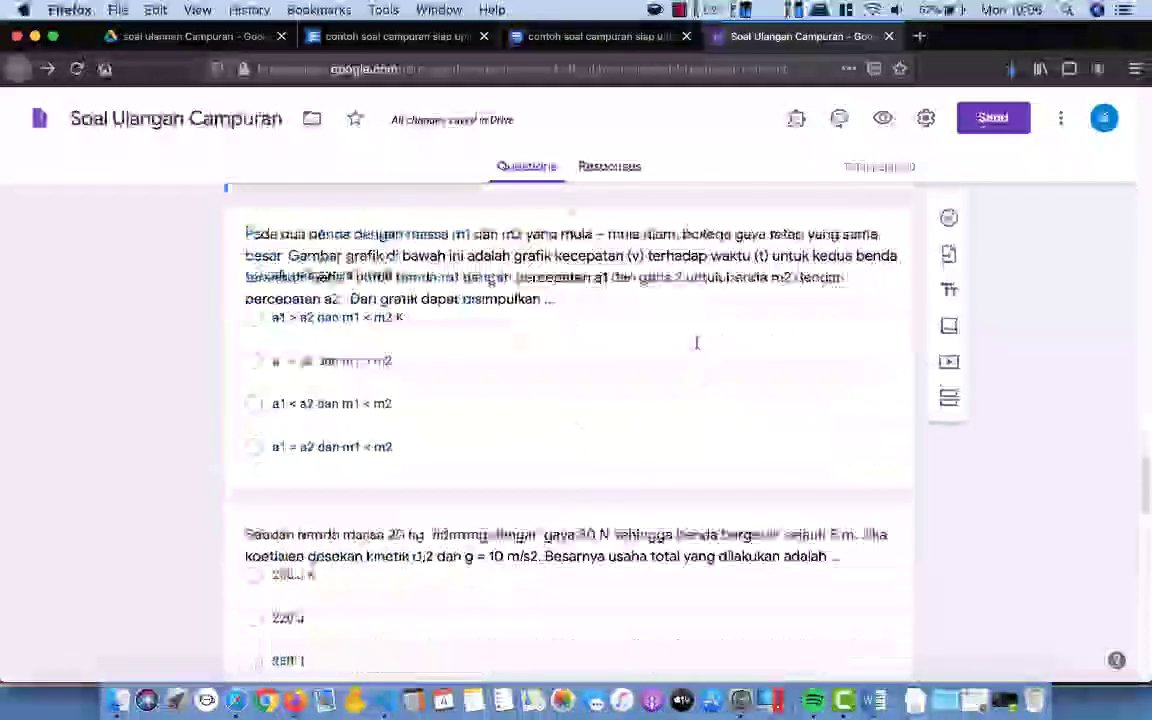
click(697, 343)
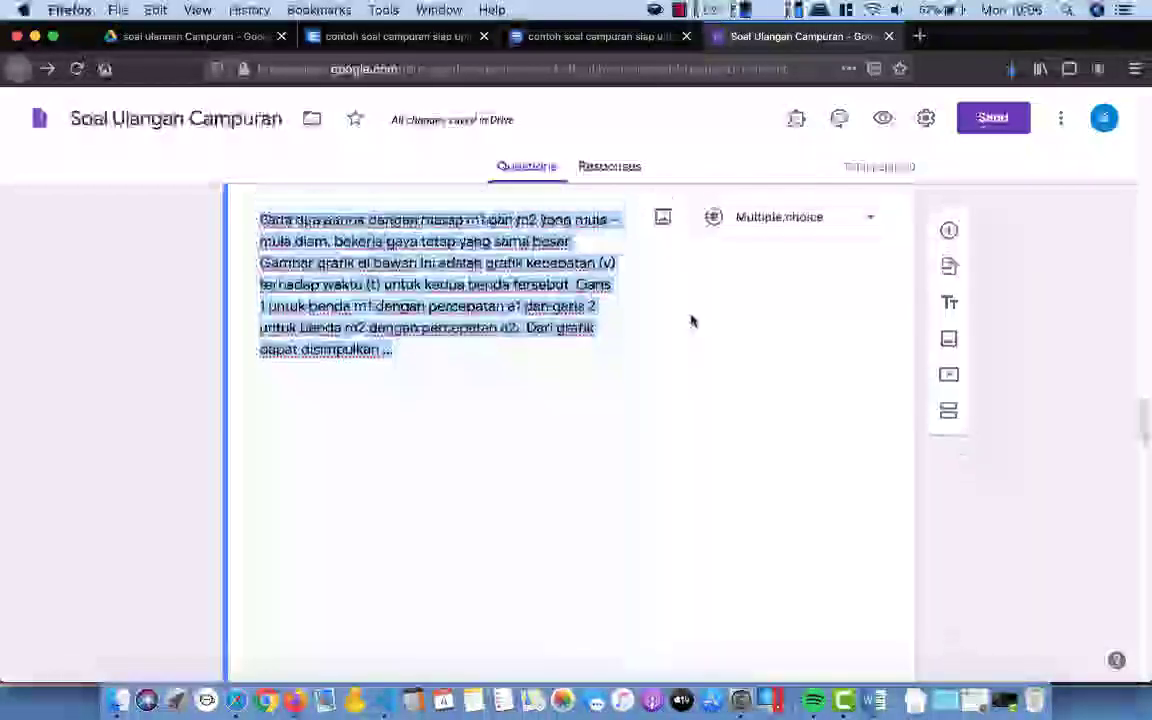
click(671, 222)
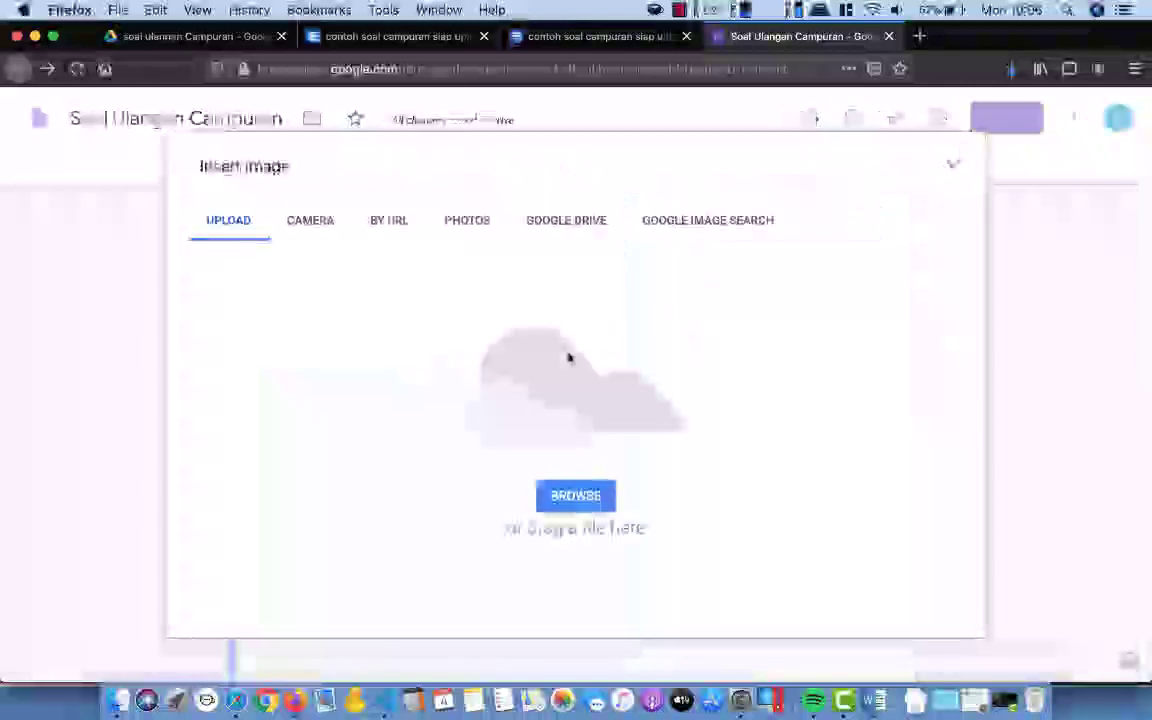
click(575, 497)
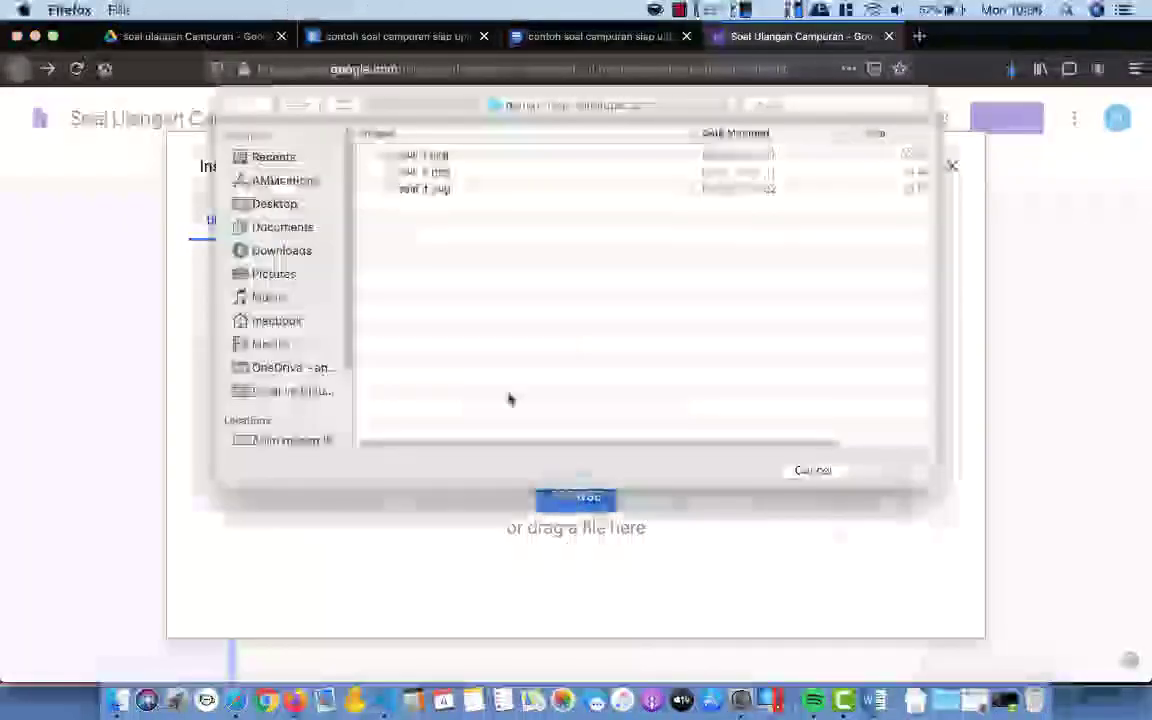
click(424, 188)
click(887, 470)
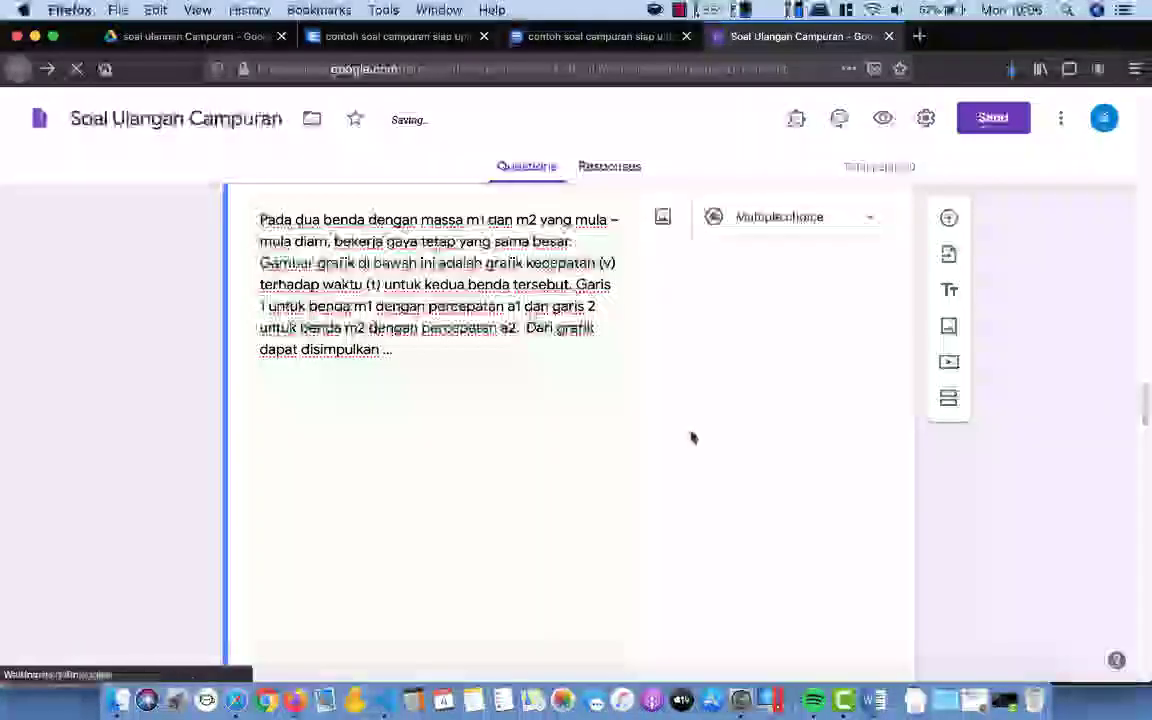
Step: Replace 'atas' with 'bawah' so the first question reads 'Urutan hukum tajwid bacaan di bawah adalah'
scroll(692, 438, up, 15)
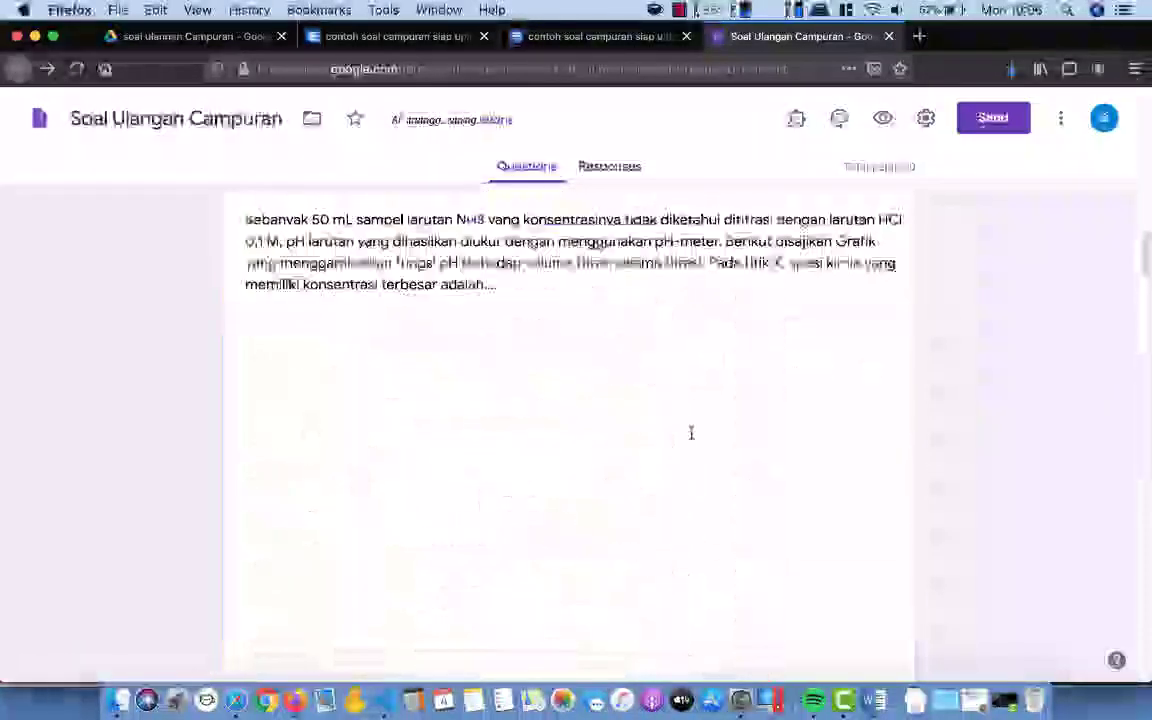
scroll(690, 432, up, 10)
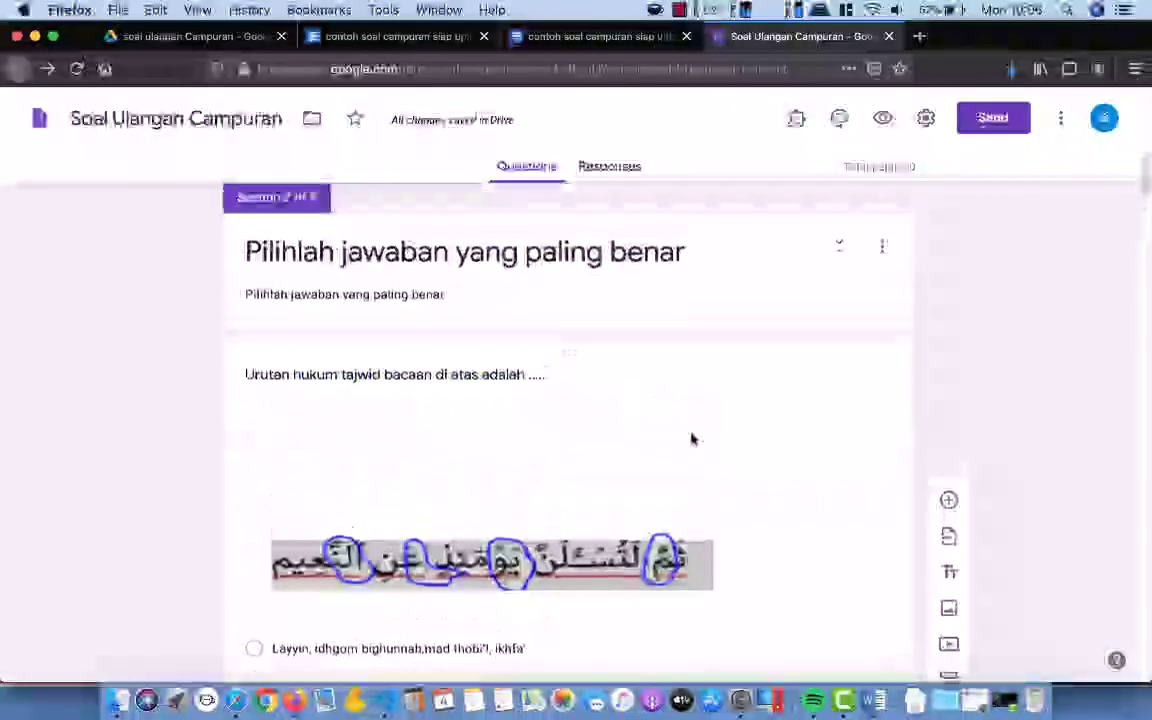
scroll(692, 438, up, 2)
scroll(692, 438, up, 3)
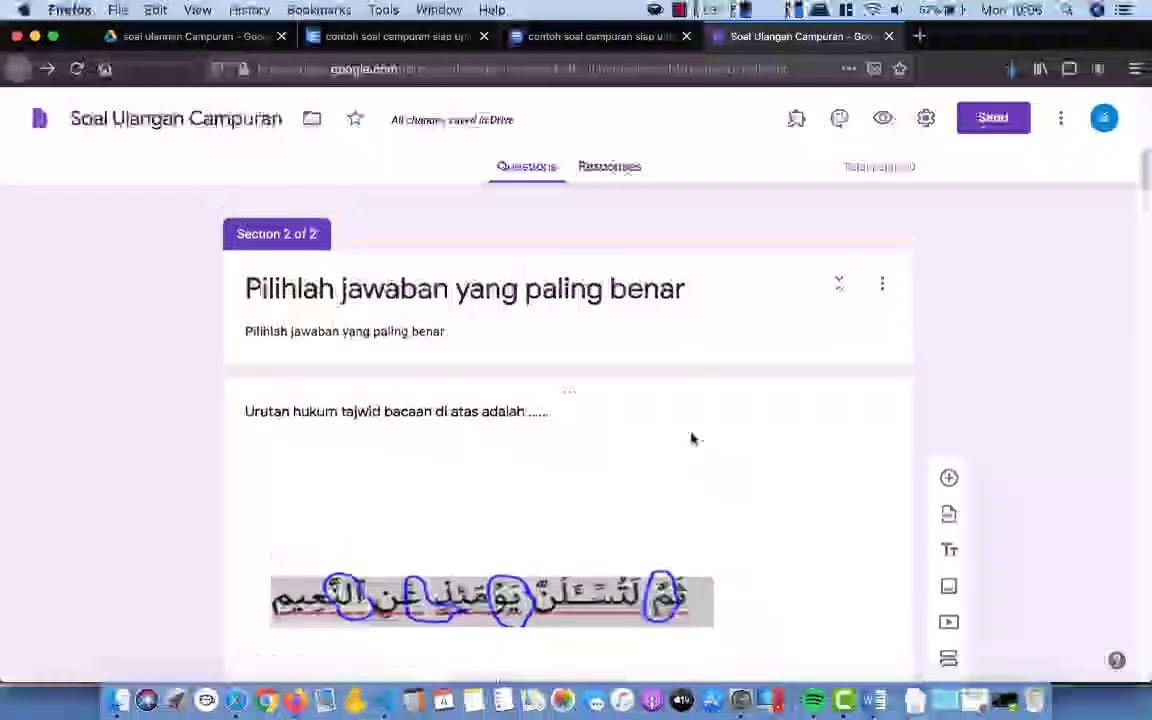
scroll(690, 437, down, 3)
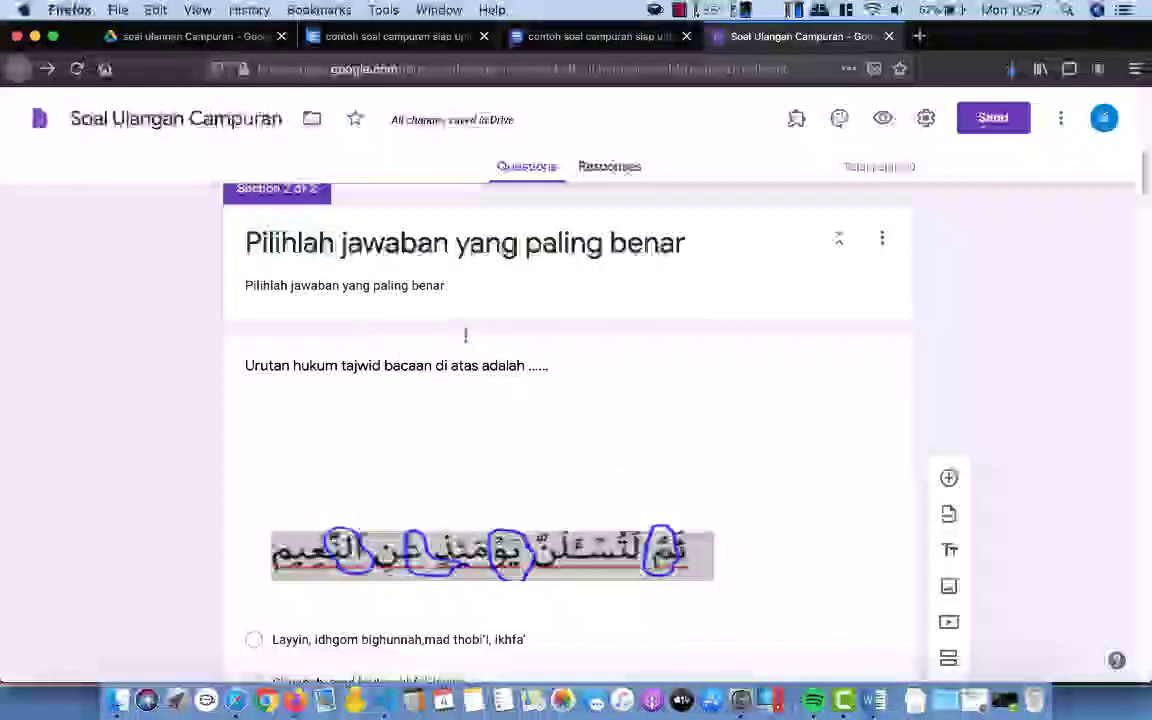
click(452, 370)
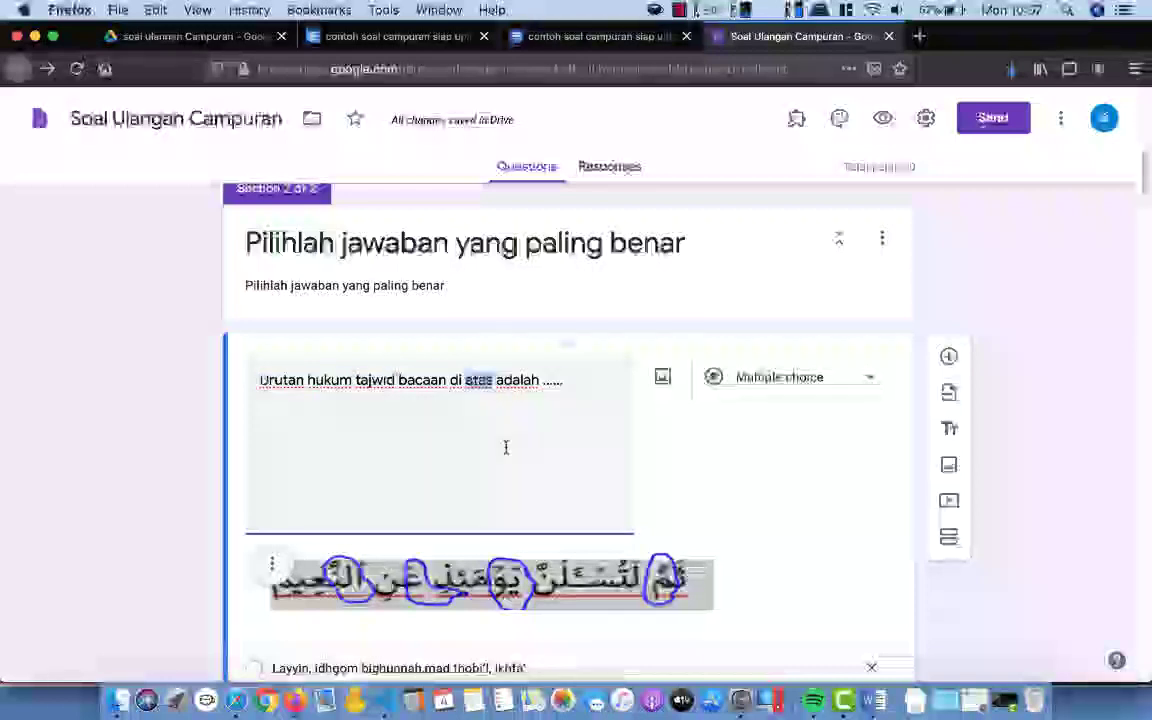
text(bawah)
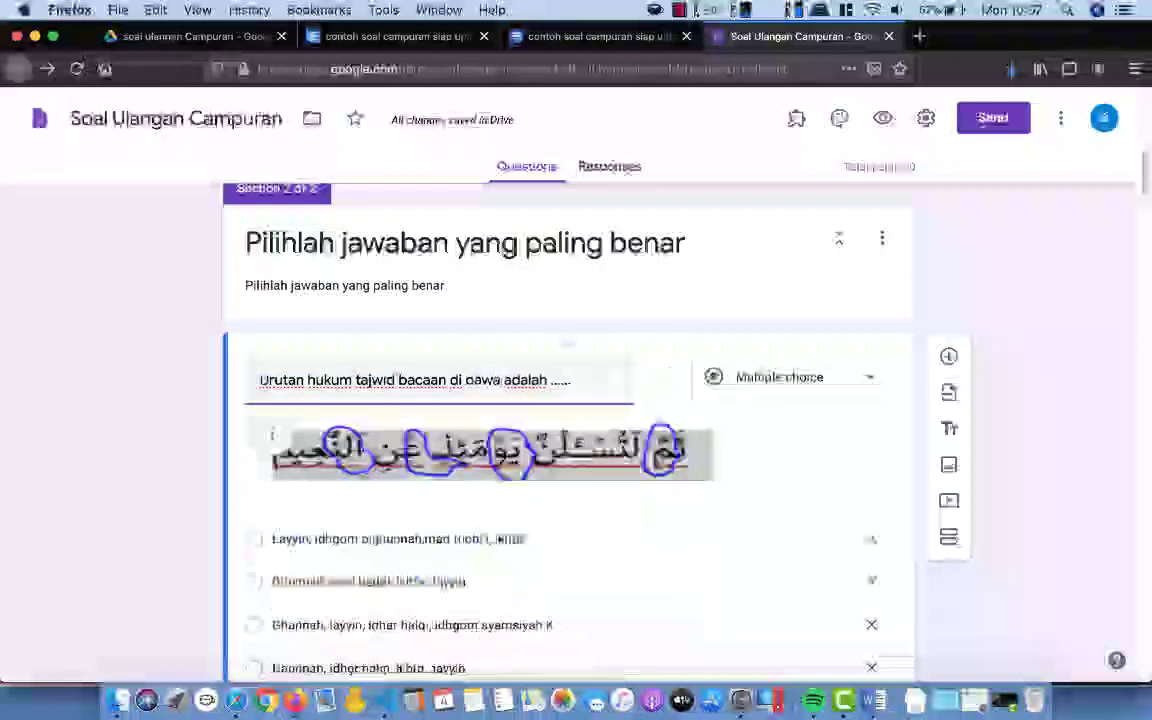
click(712, 538)
scroll(711, 540, down, 6)
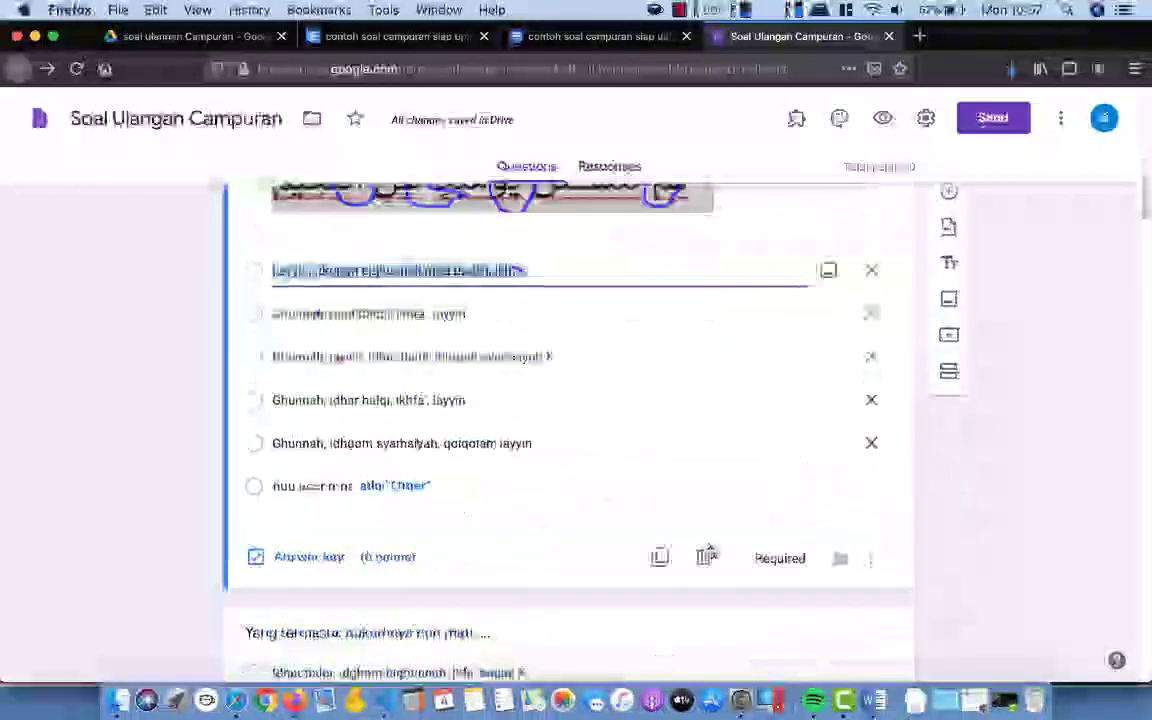
scroll(709, 549, up, 15)
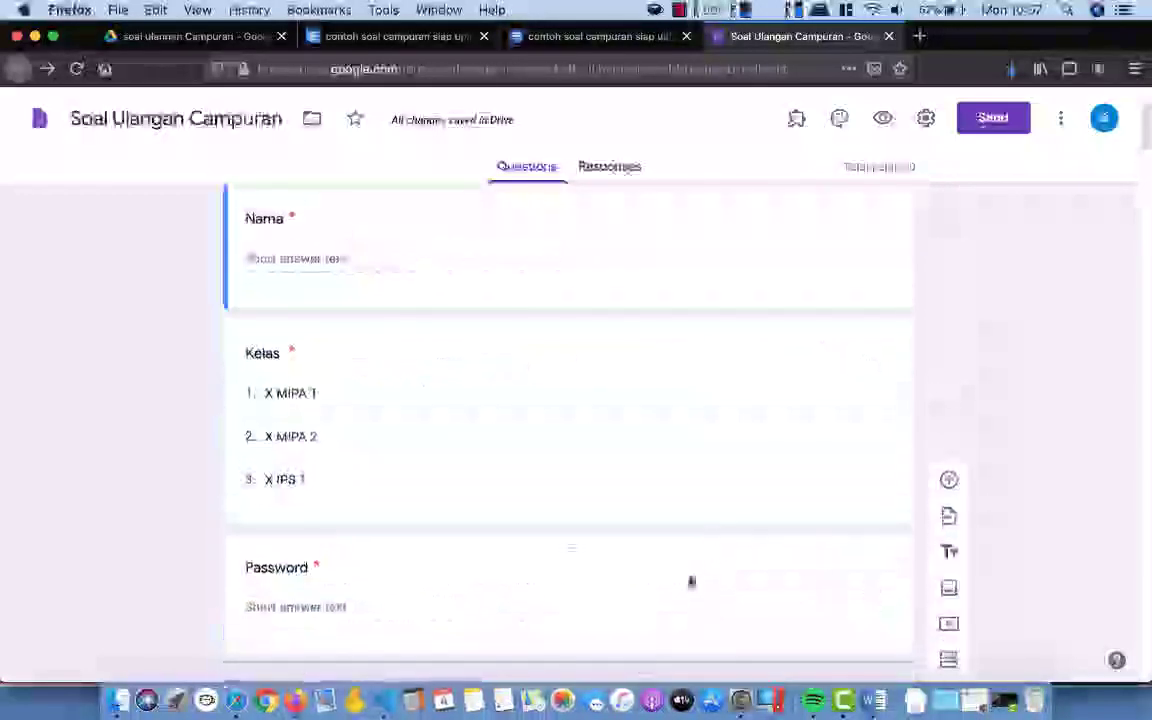
scroll(695, 555, down, 5)
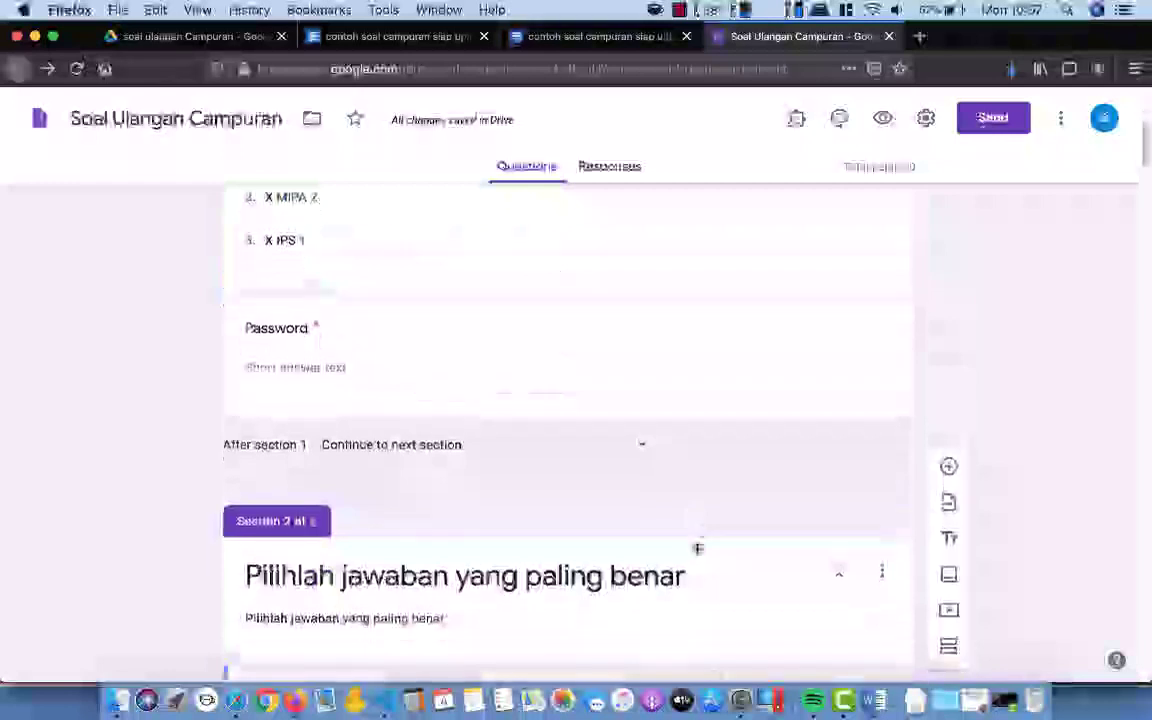
scroll(700, 558, down, 2)
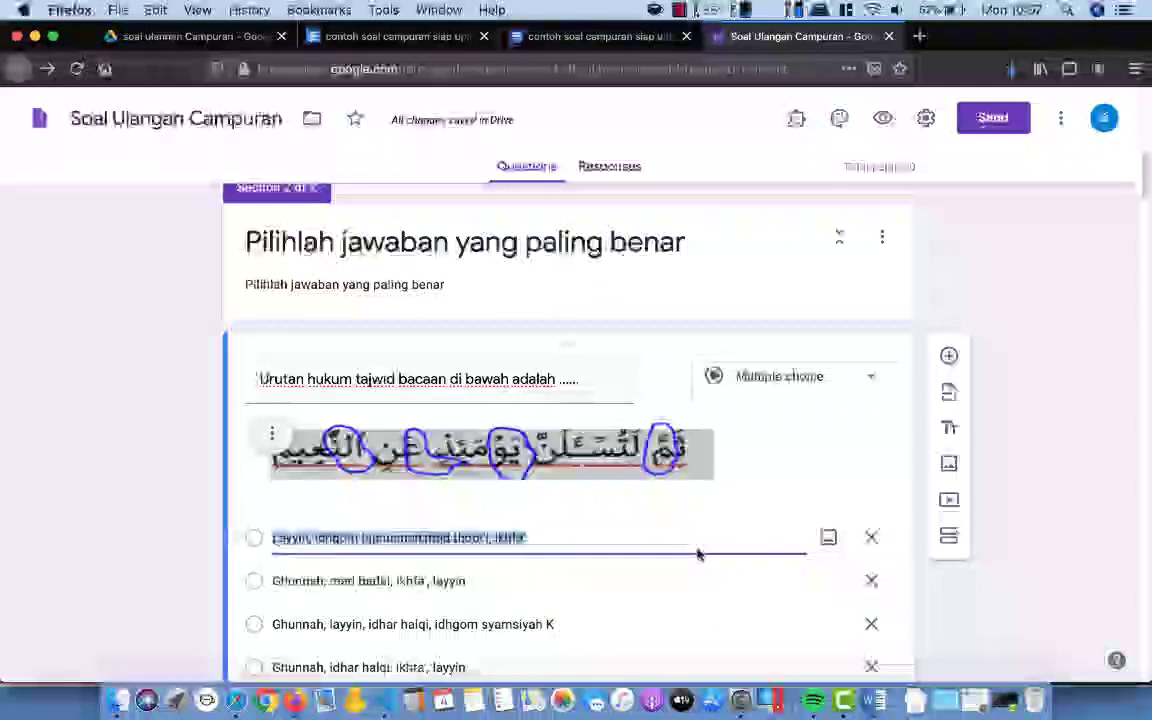
scroll(742, 513, down, 1)
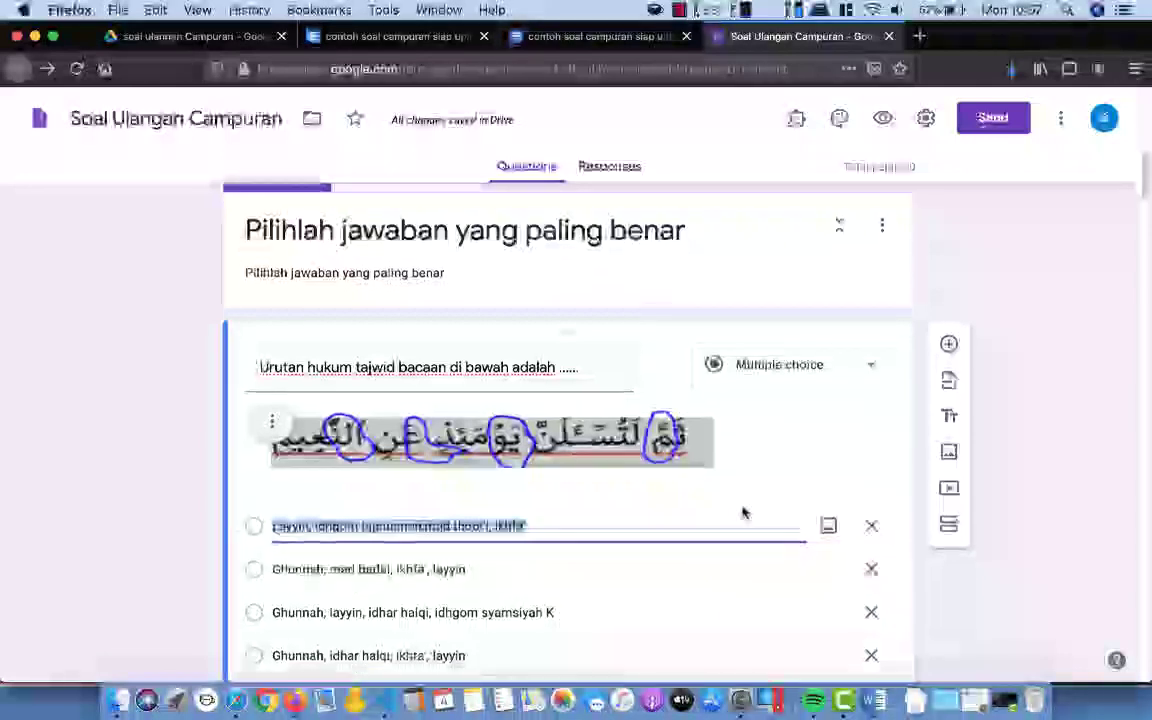
Step: Keep quiz mode on with immediate grade release and visible point values, then save the settings
click(926, 120)
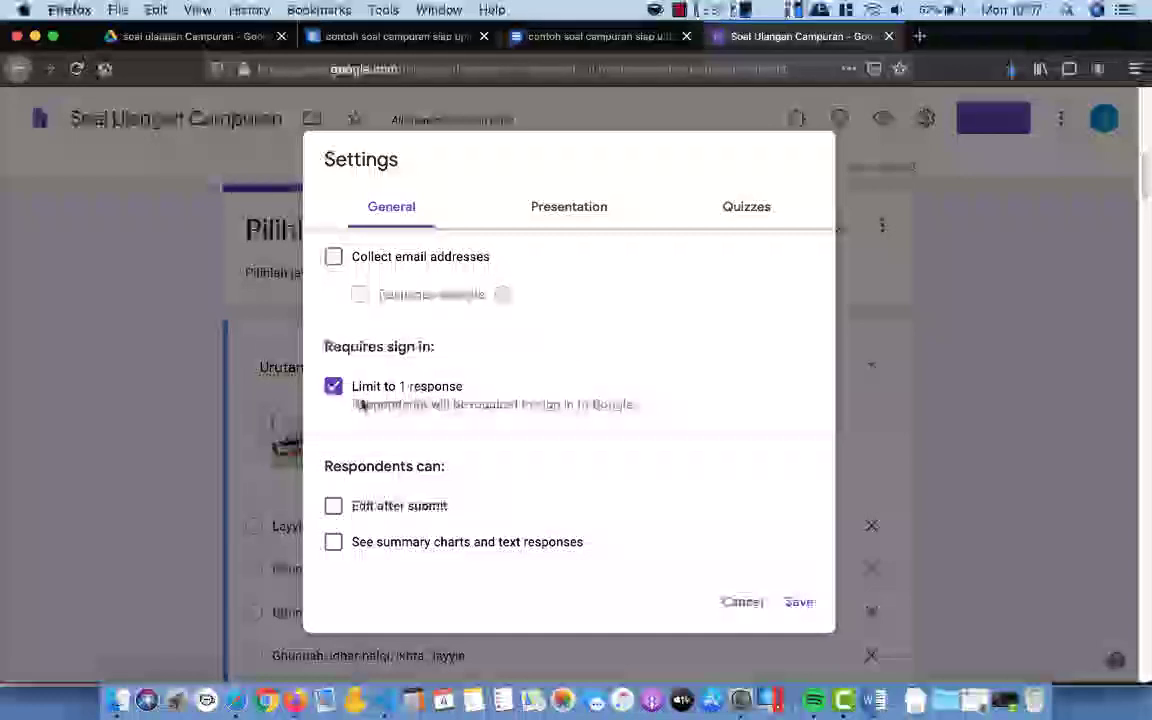
click(570, 205)
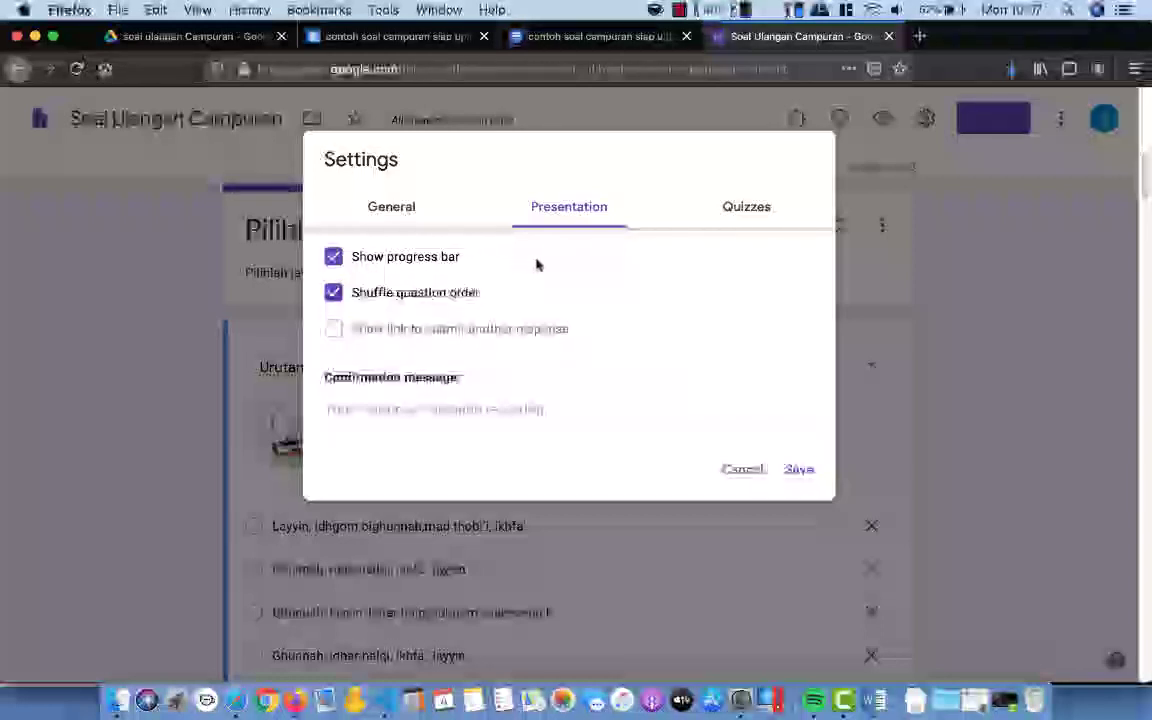
click(750, 214)
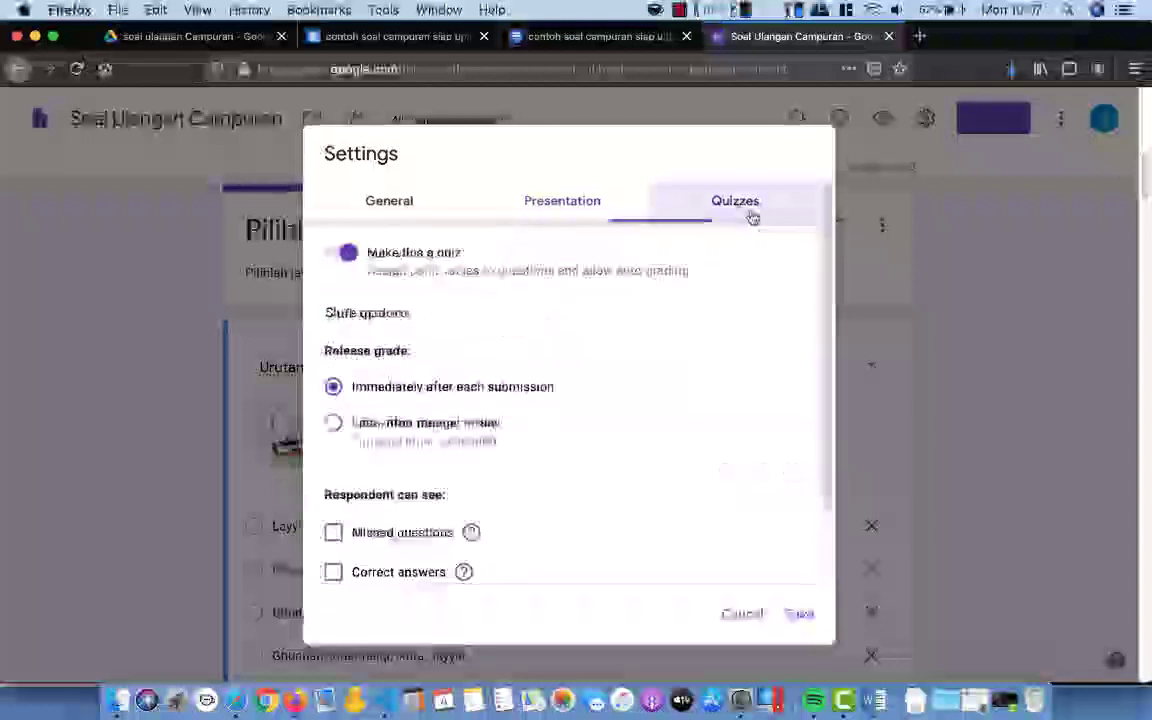
click(349, 254)
click(349, 254)
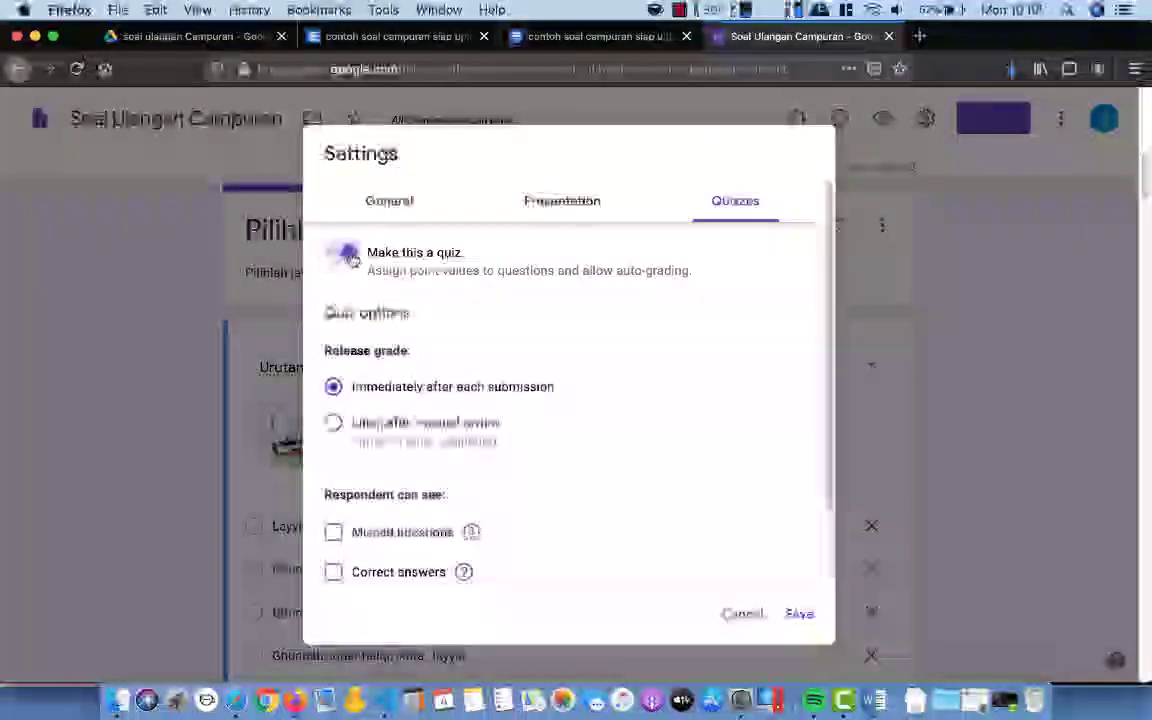
scroll(539, 345, down, 2)
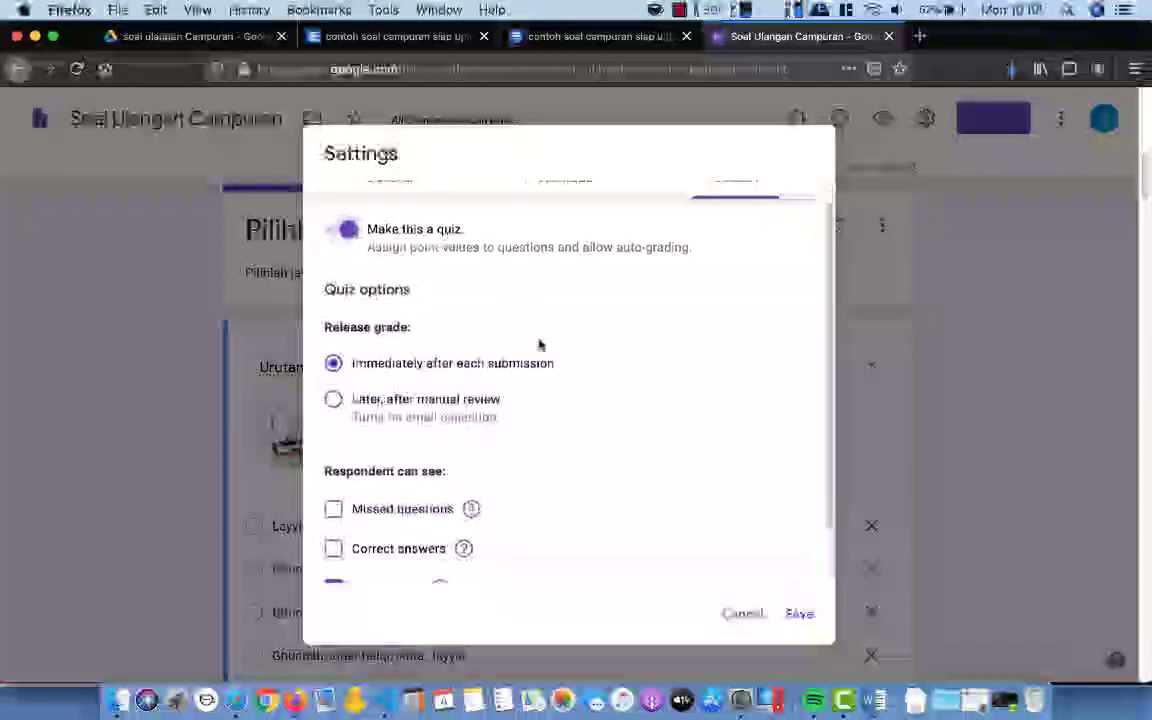
scroll(539, 345, down, 1)
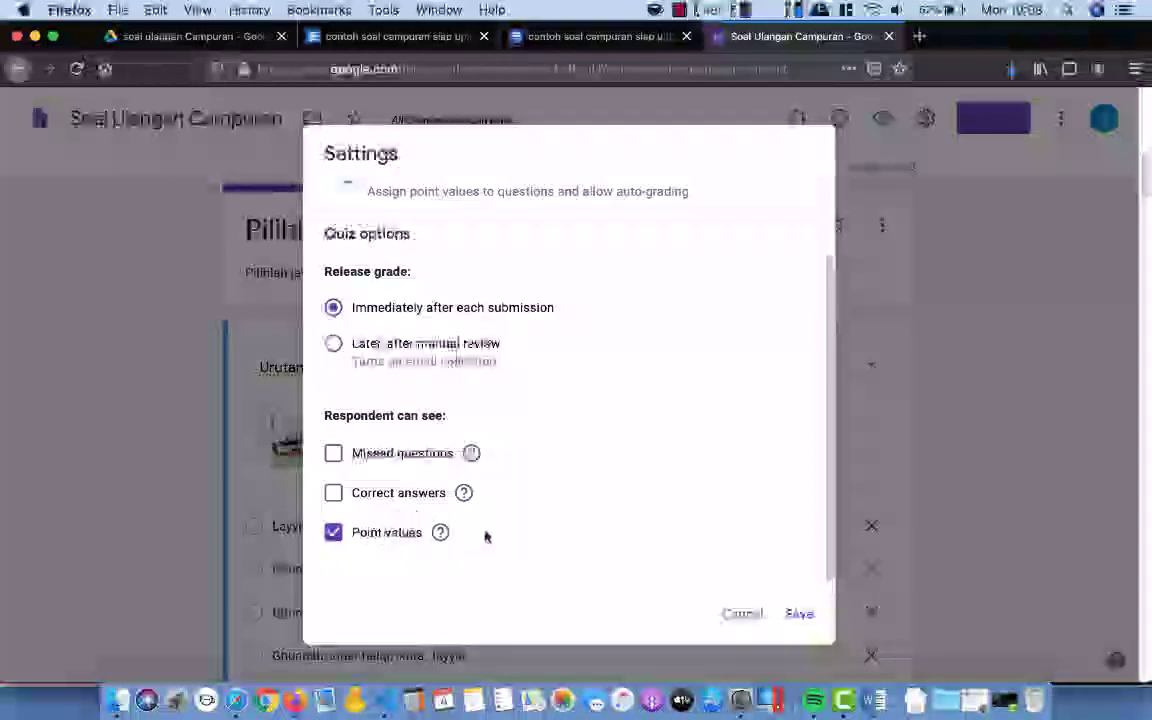
click(800, 616)
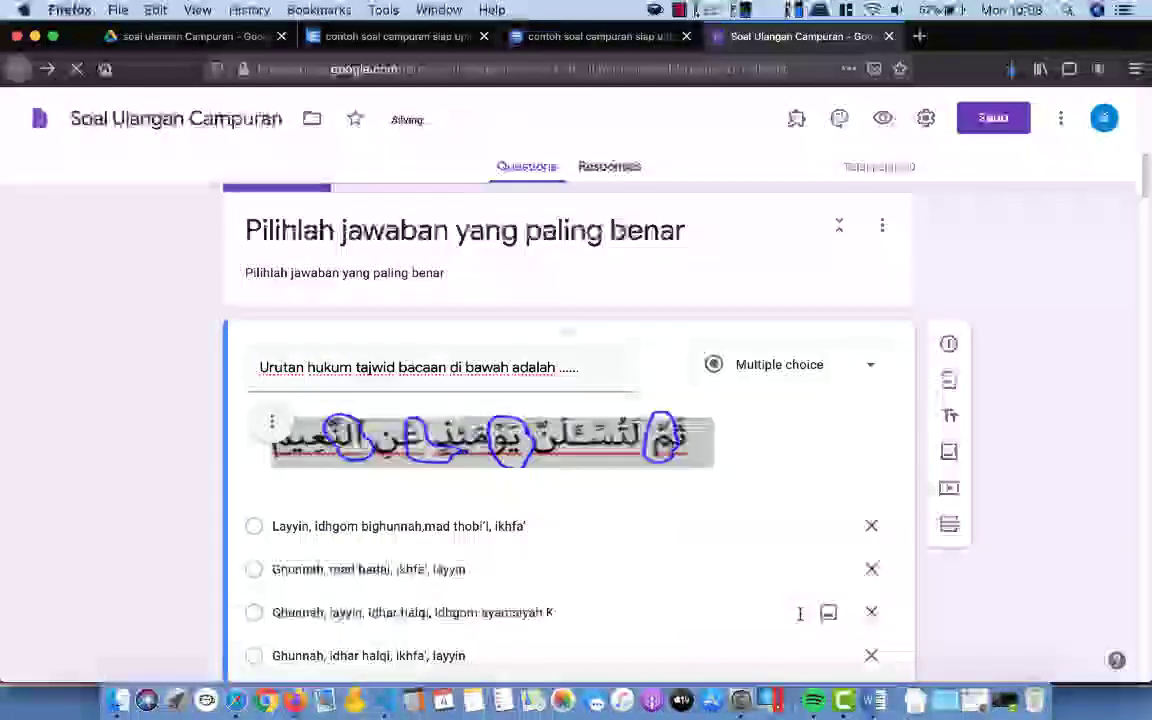
Step: Mark the tajwid question's third option correct and give it 10 points
scroll(669, 538, down, 5)
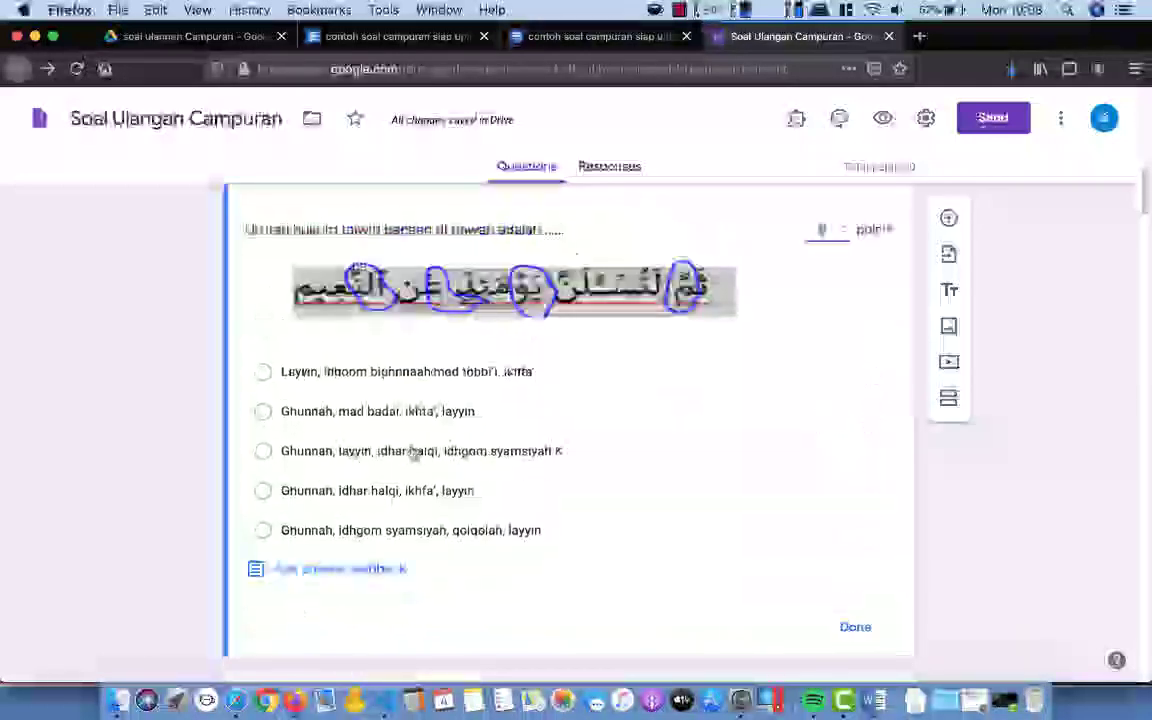
click(265, 452)
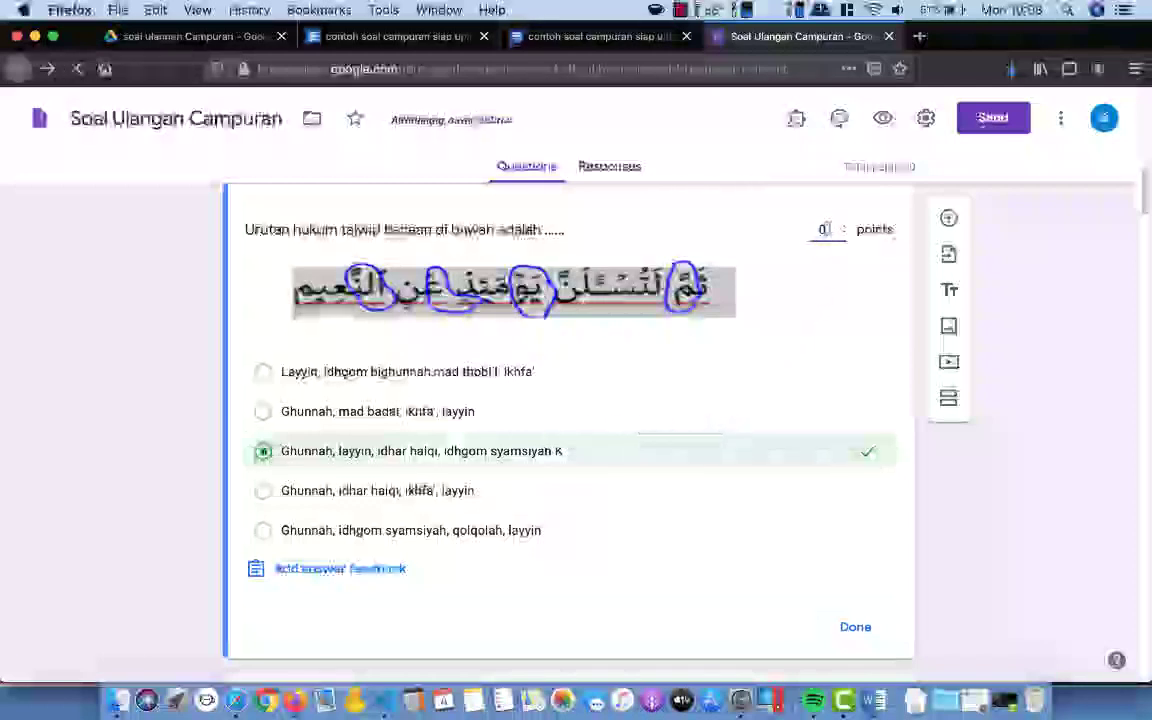
text(10)
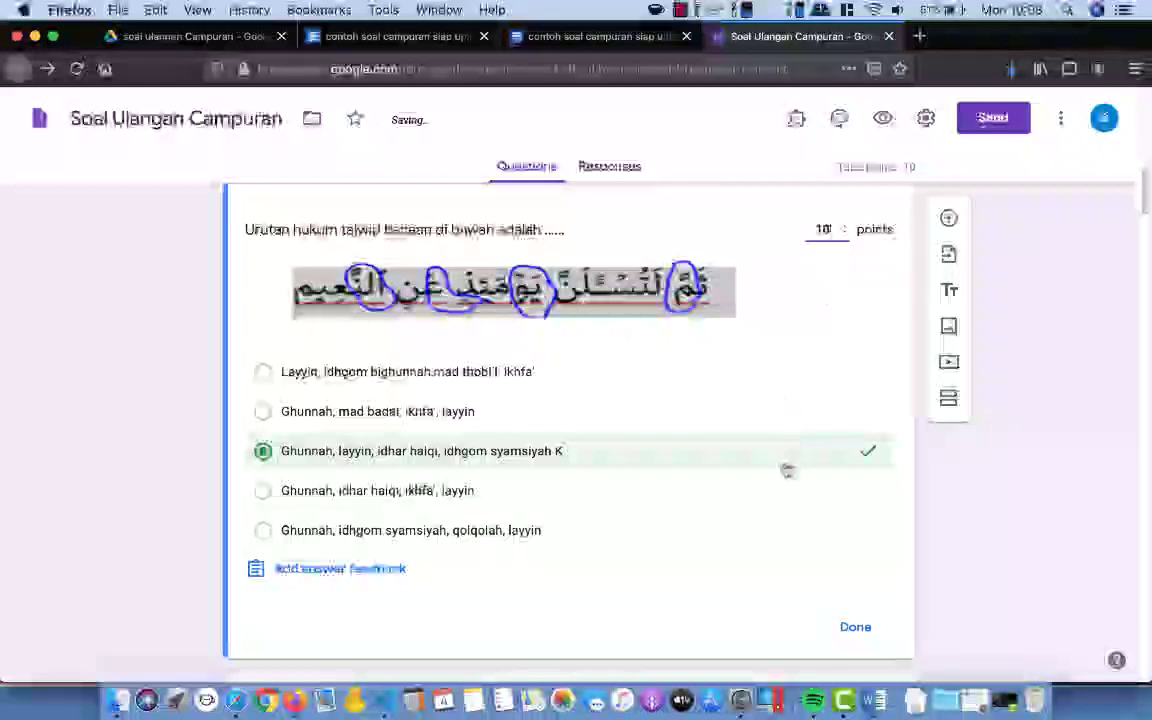
scroll(784, 470, down, 3)
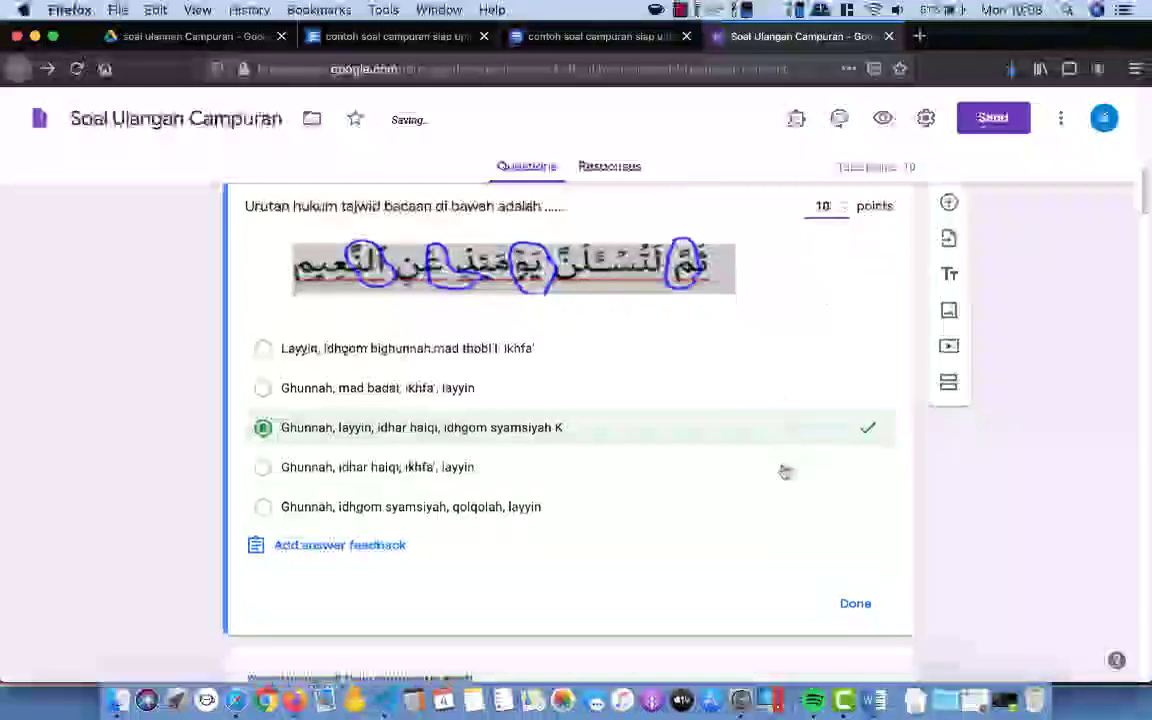
click(850, 569)
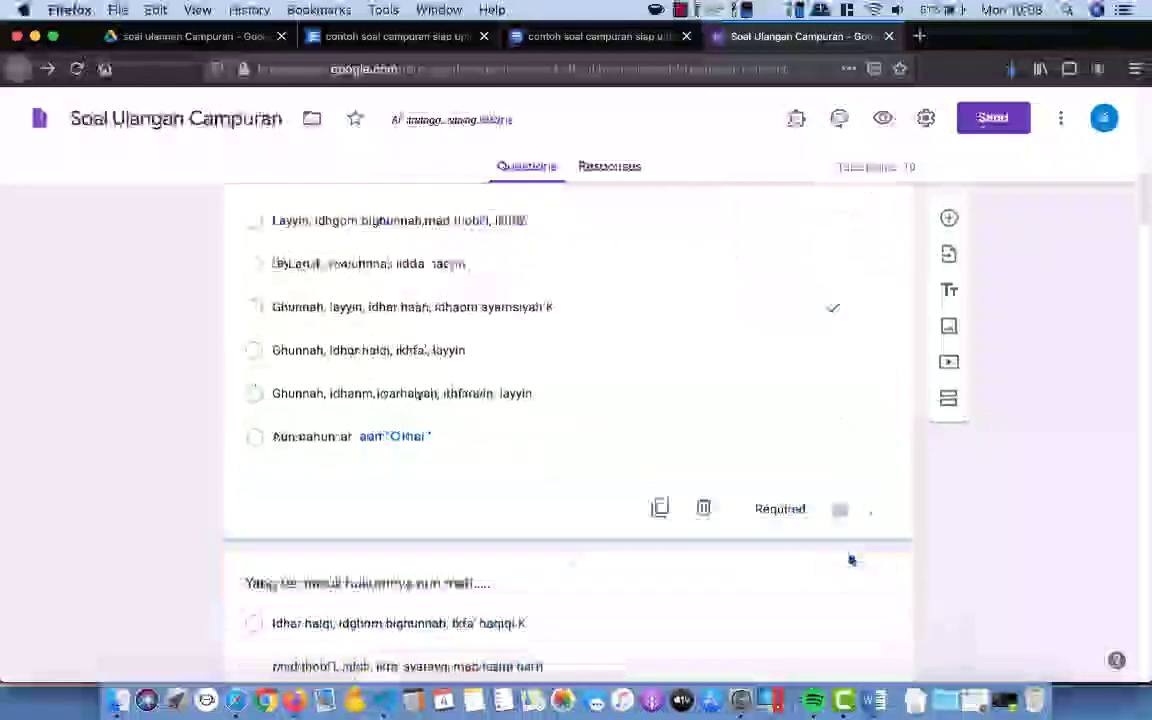
Step: Mark 'Idhar halqi, idghom bighunnah, Ikfa' haqiqi K' correct in the nun mati question's answer key
scroll(640, 484, down, 5)
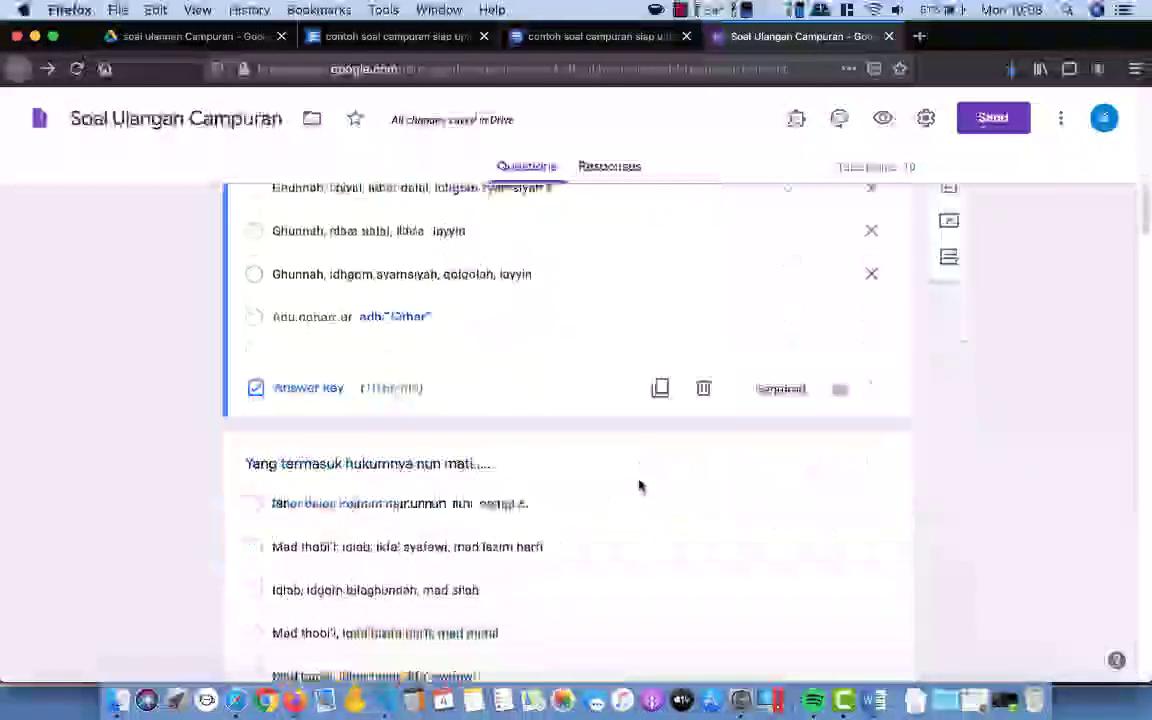
click(630, 452)
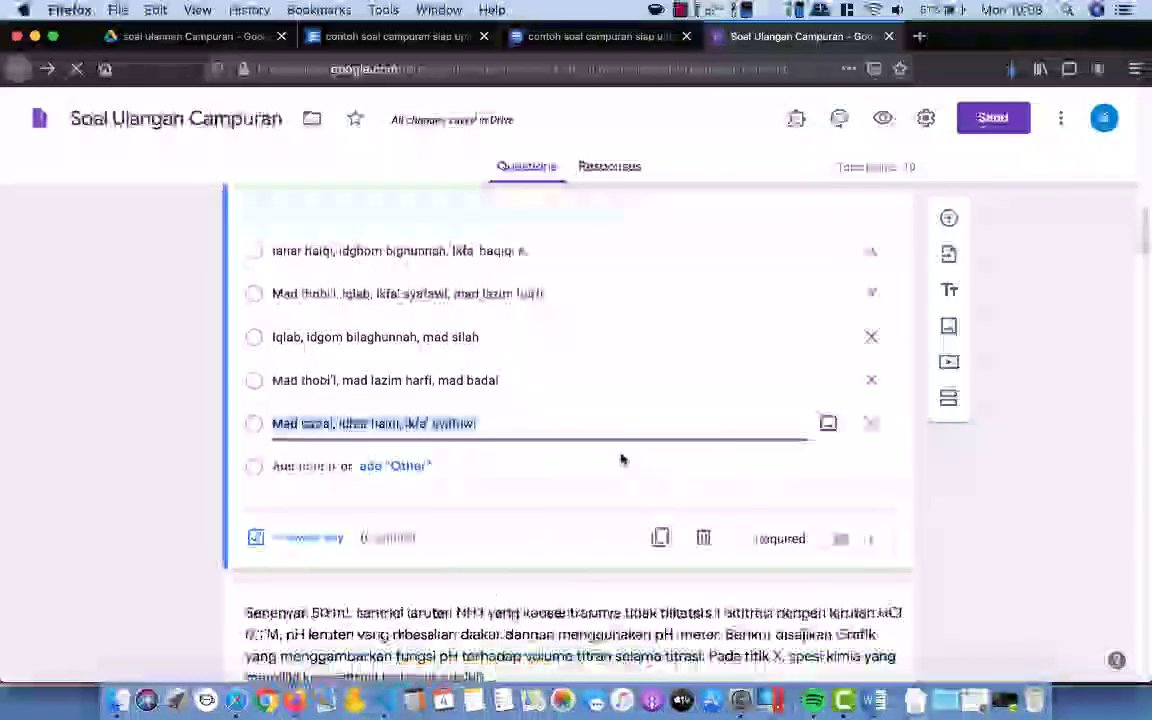
click(284, 541)
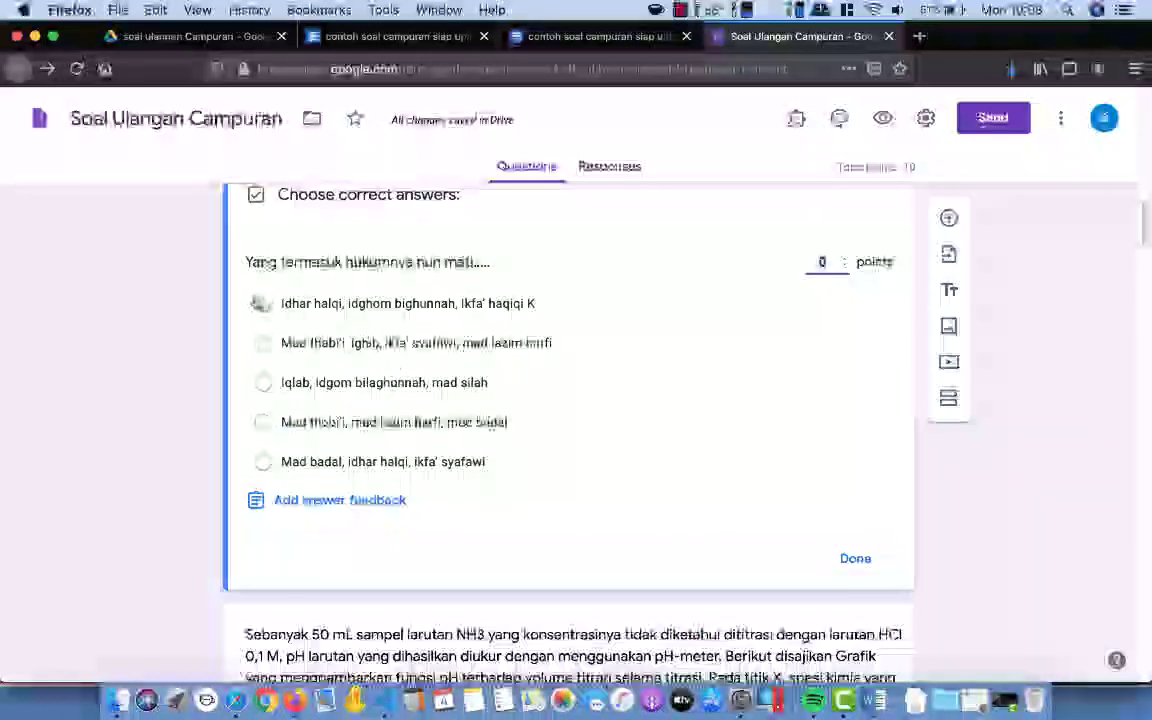
click(262, 304)
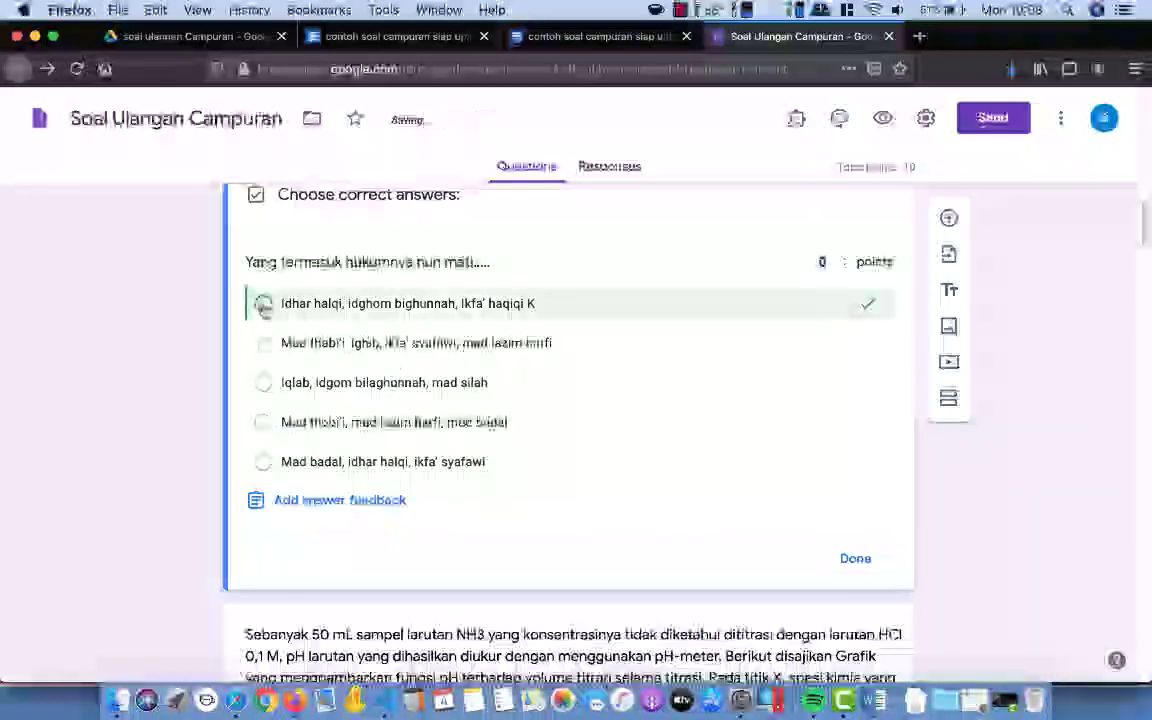
click(555, 314)
click(546, 311)
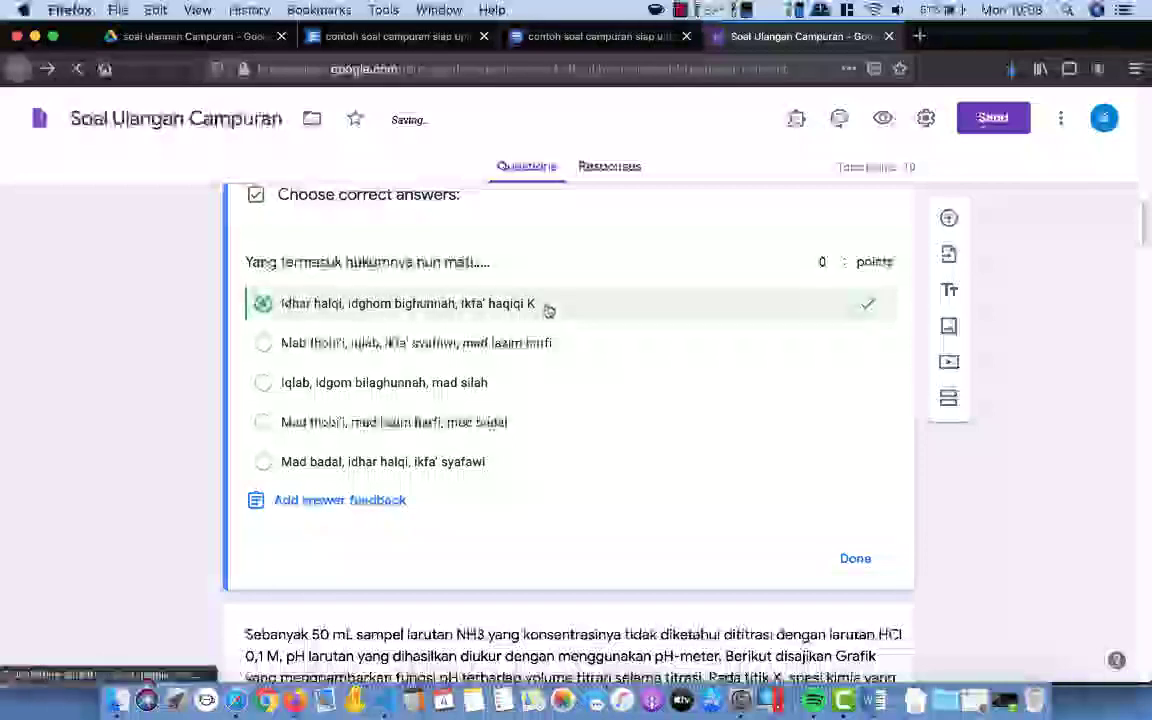
scroll(549, 330, down, 3)
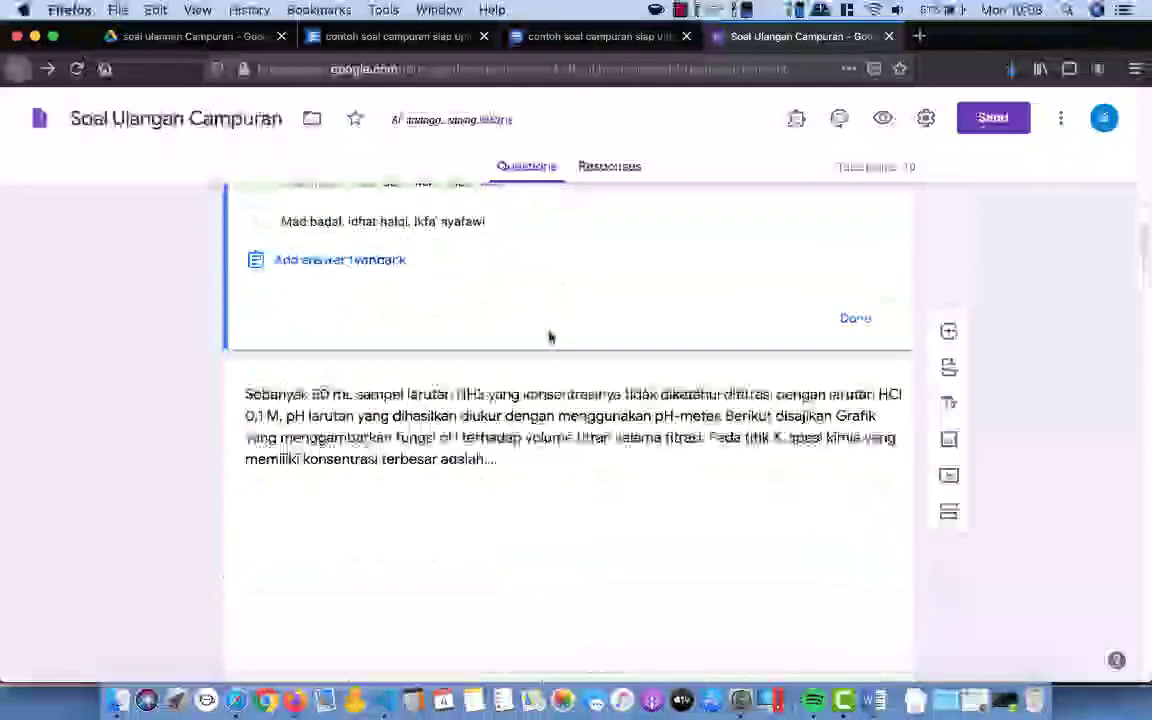
scroll(549, 330, up, 7)
scroll(548, 337, down, 1)
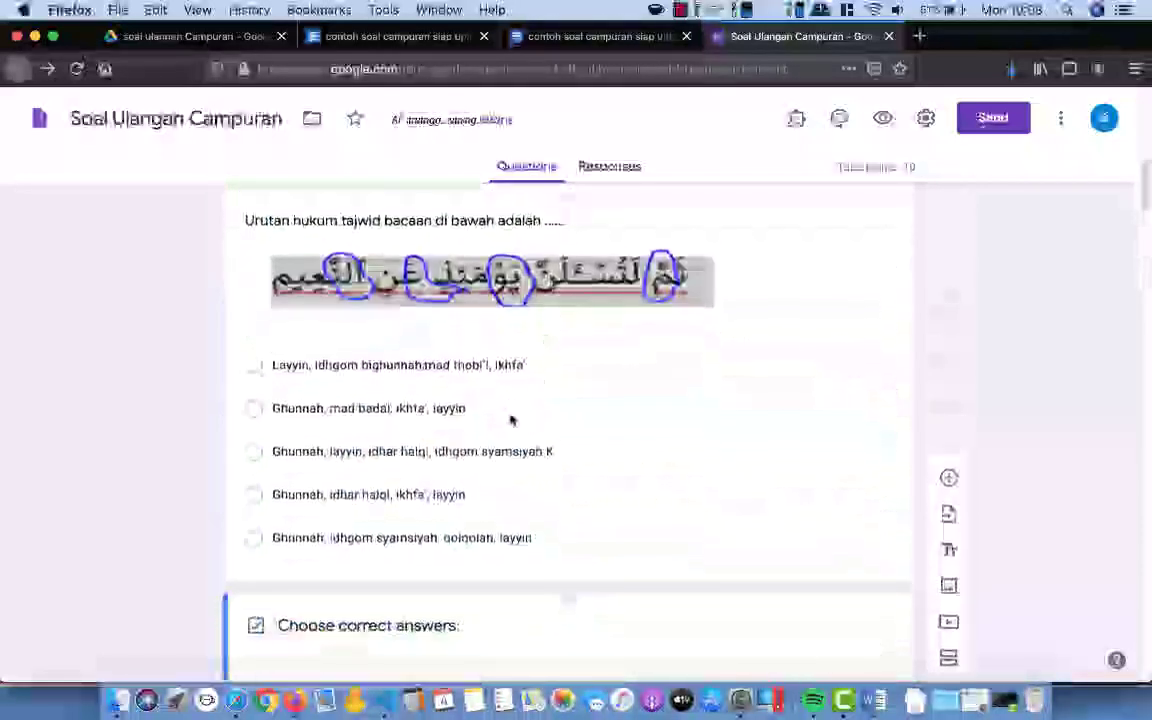
Step: Touch up the tajwid options and raise the nun mati question's point value in its answer key
click(505, 451)
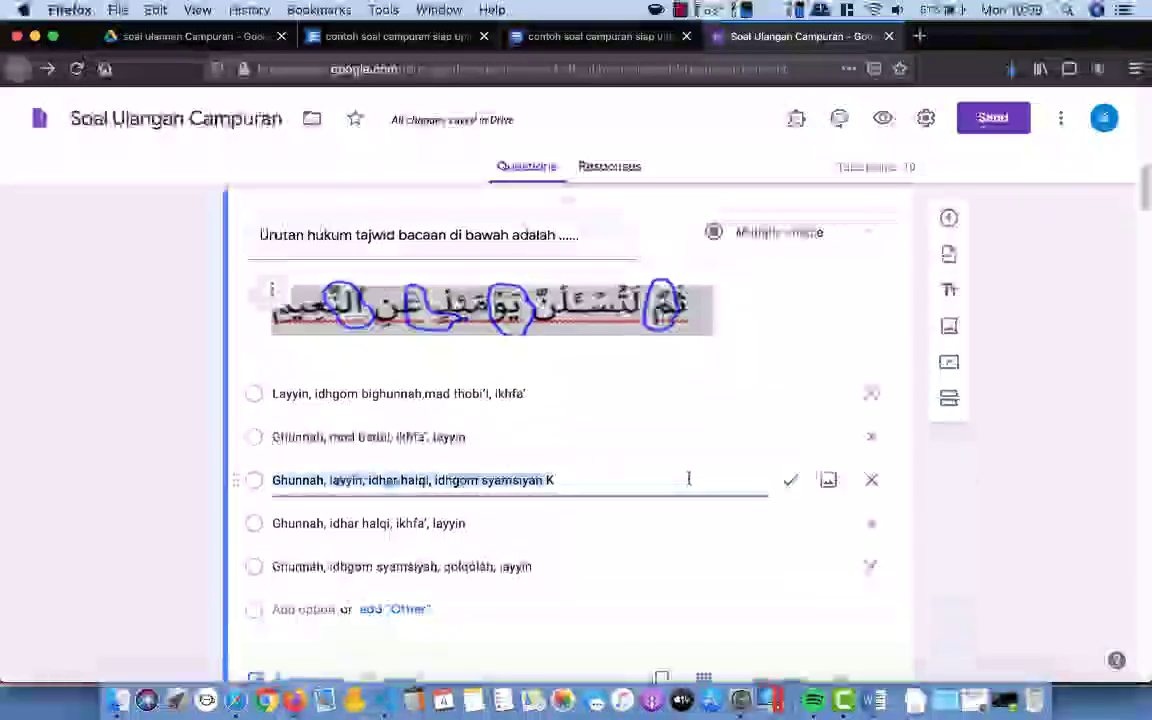
click(574, 483)
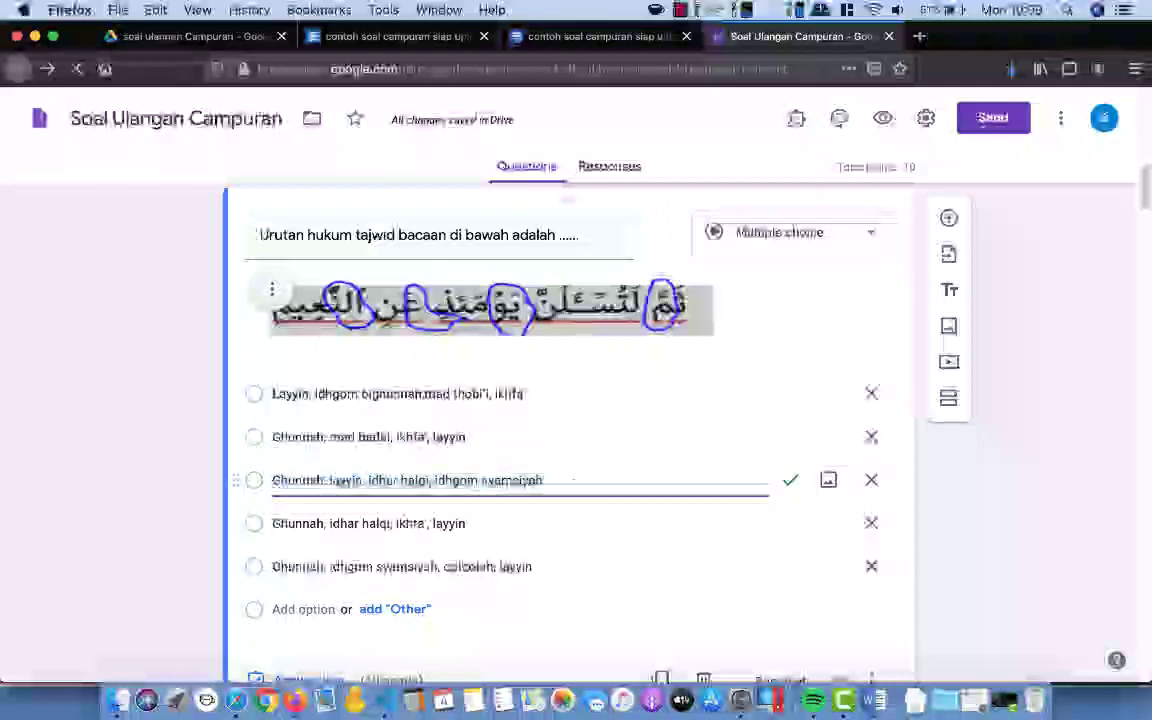
click(630, 562)
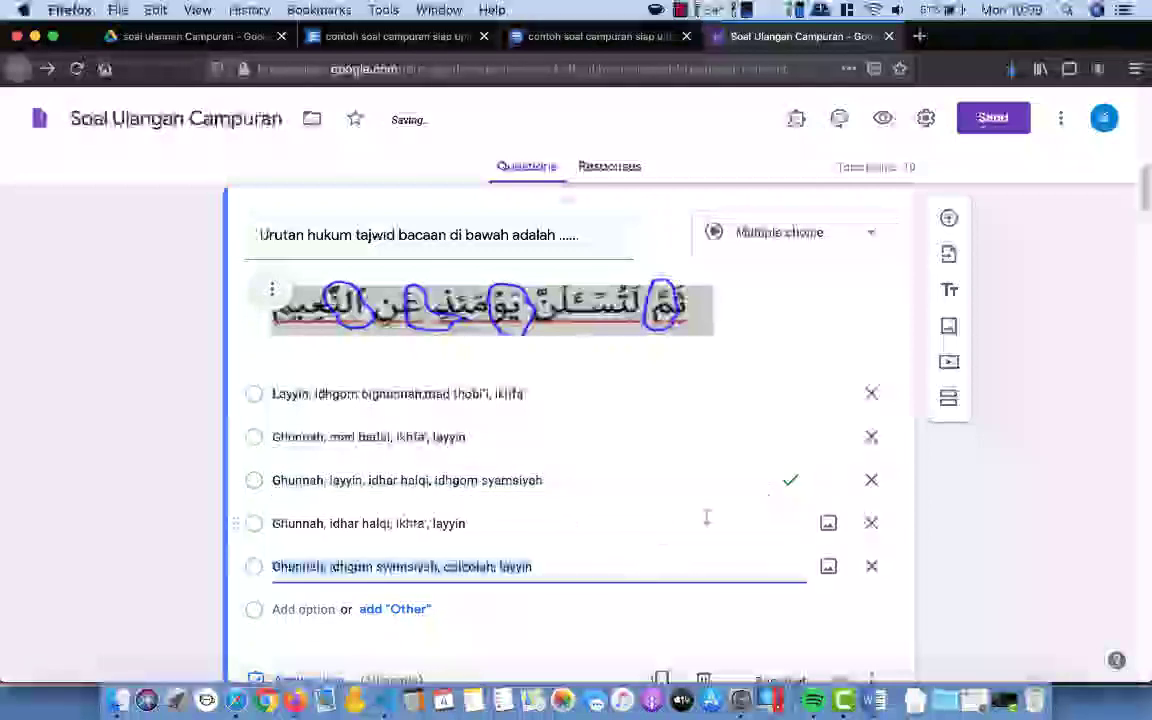
scroll(706, 538, down, 10)
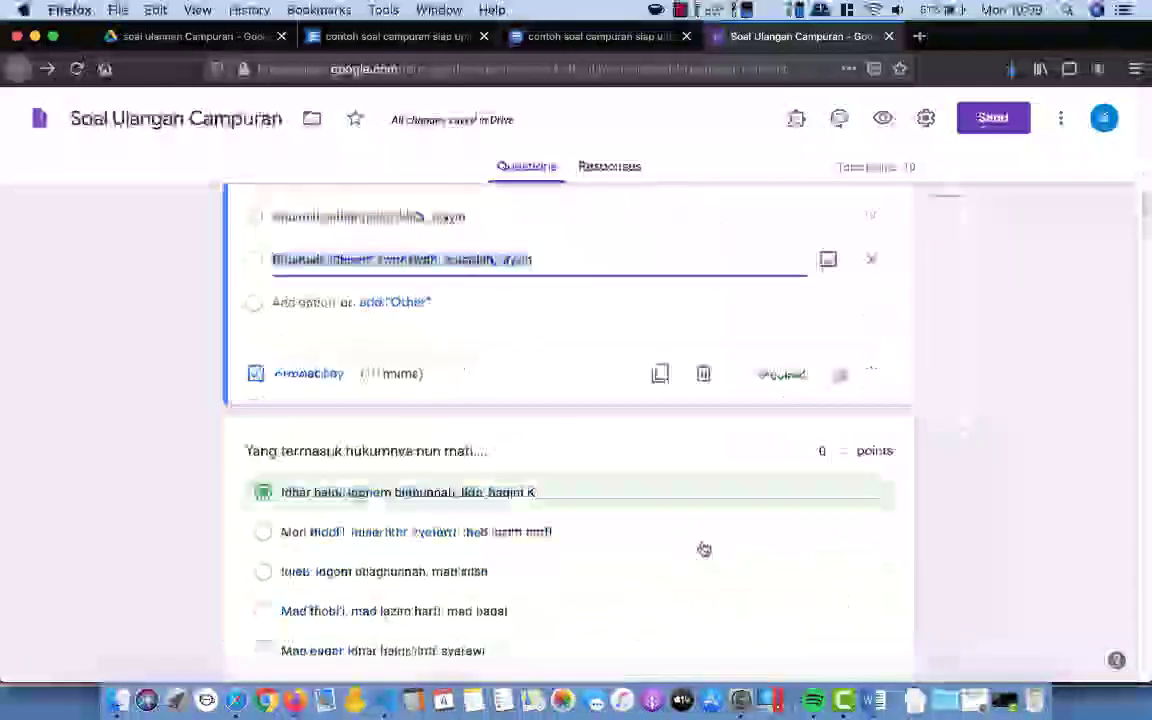
scroll(702, 540, up, 1)
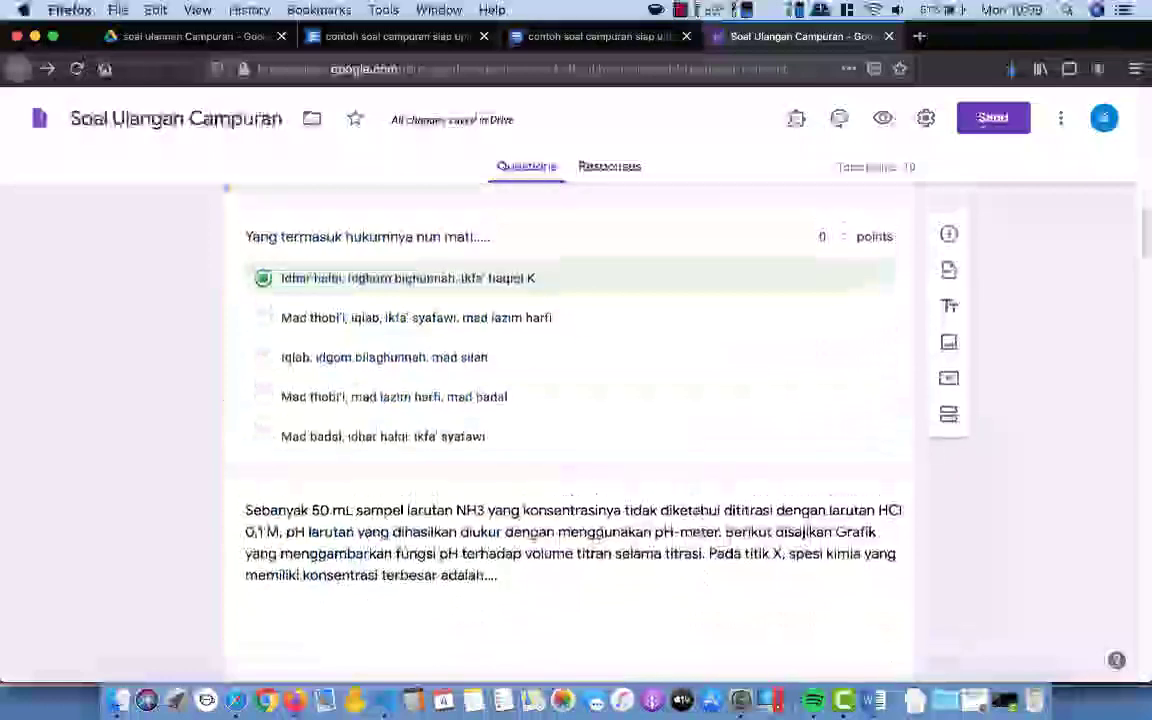
click(643, 283)
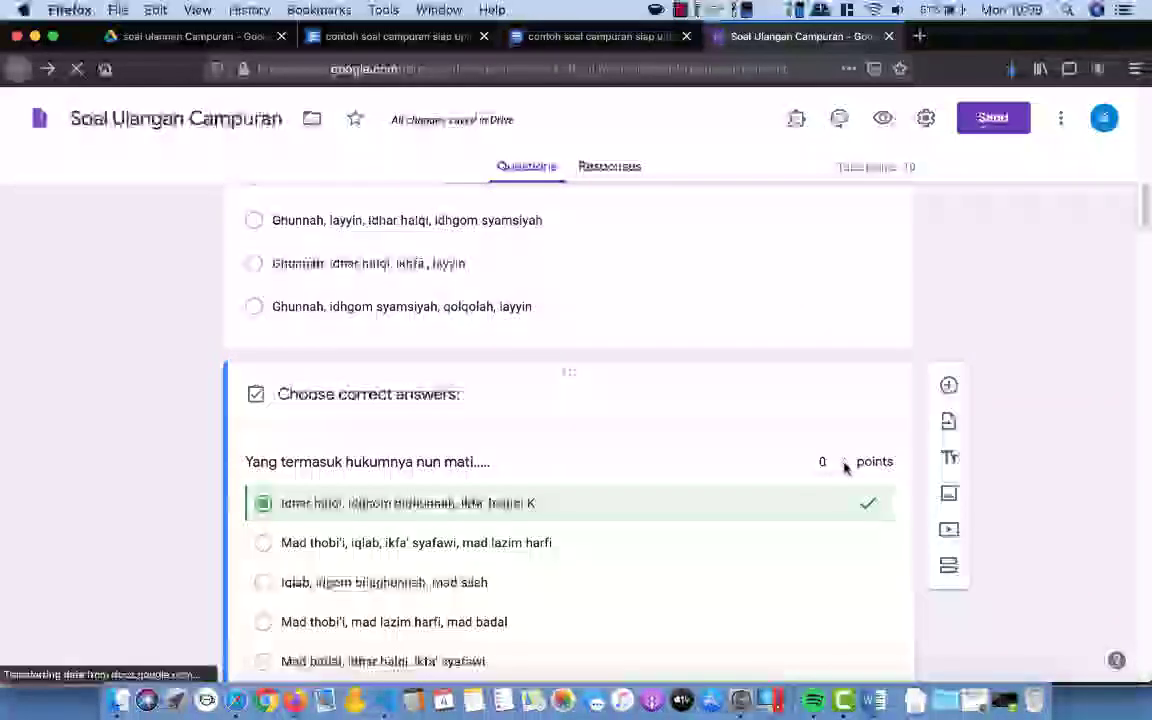
click(846, 460)
click(846, 460)
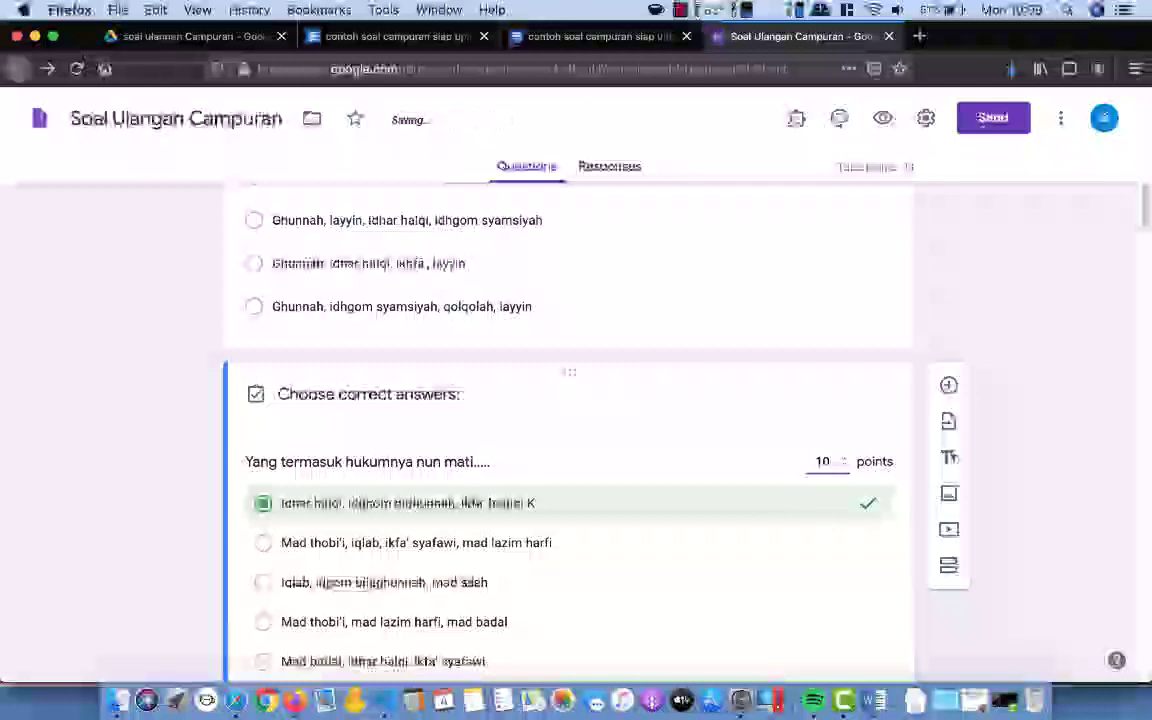
scroll(874, 630, down, 3)
click(856, 622)
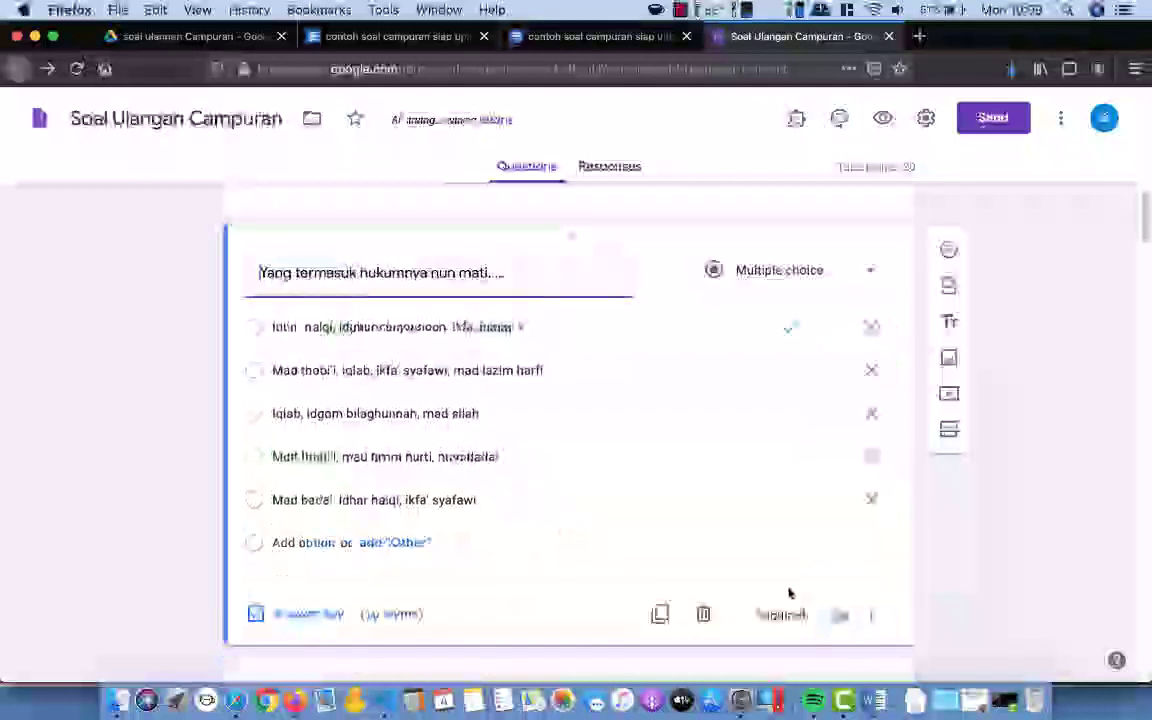
Step: Edit the titration question's options, deleting the trailing K from 'NH4+ K'
click(561, 326)
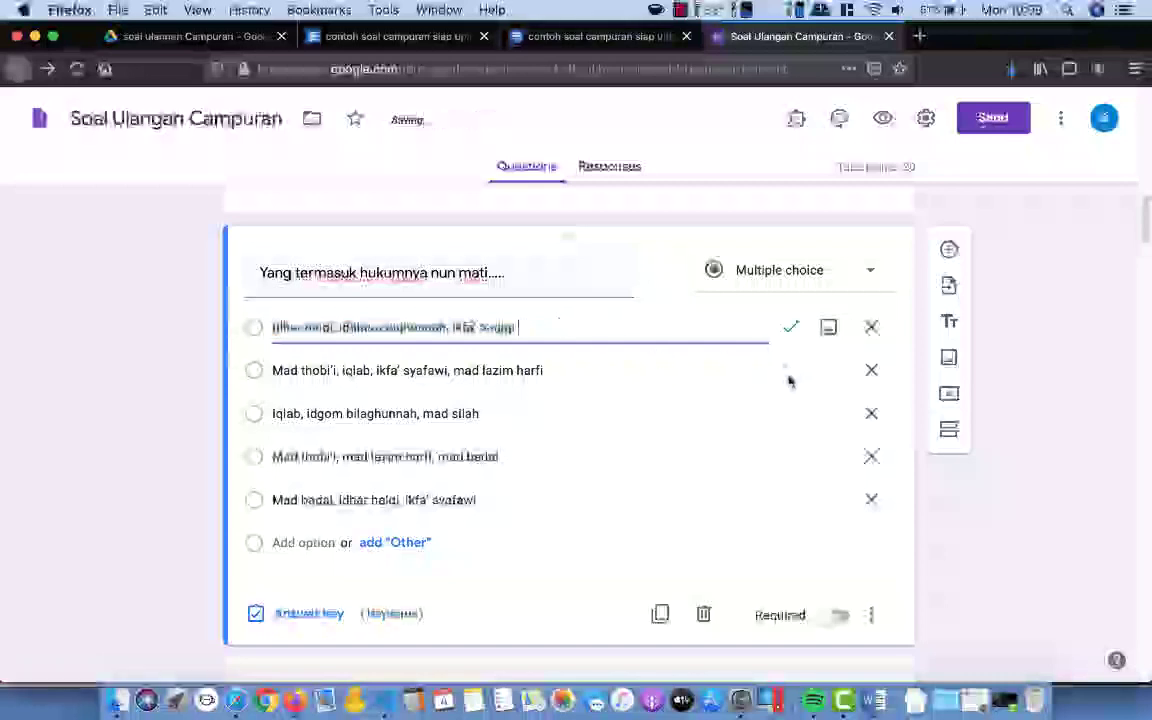
click(581, 522)
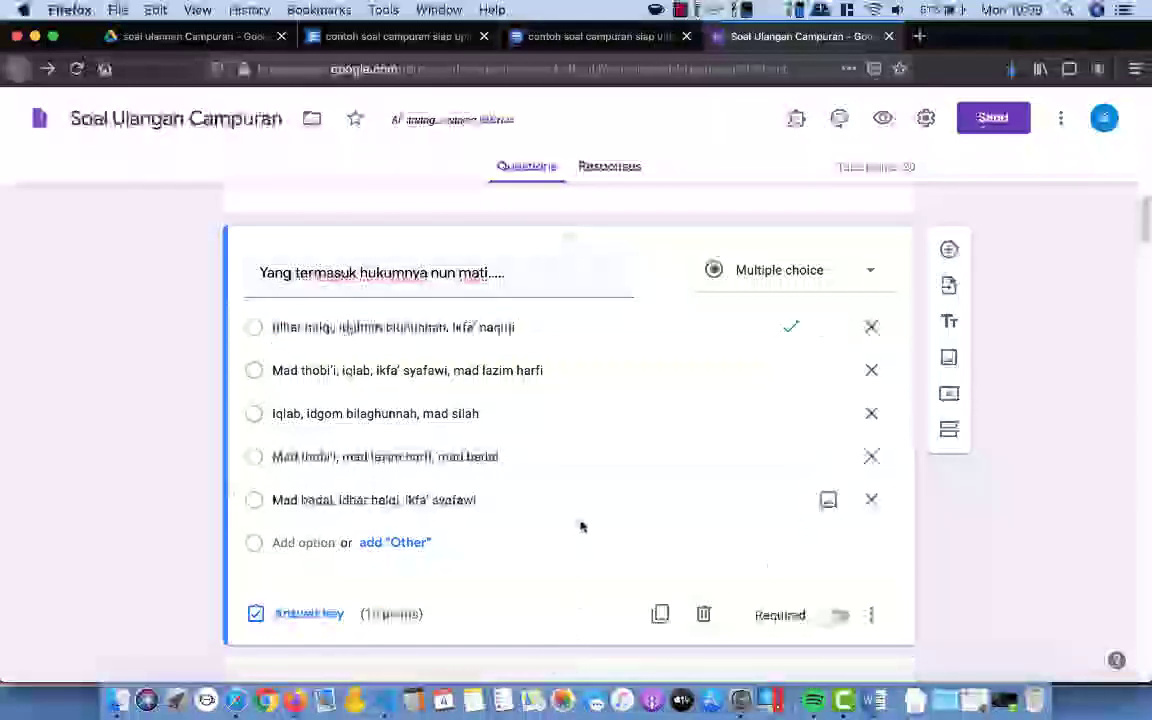
scroll(581, 524, up, 1)
scroll(581, 524, down, 5)
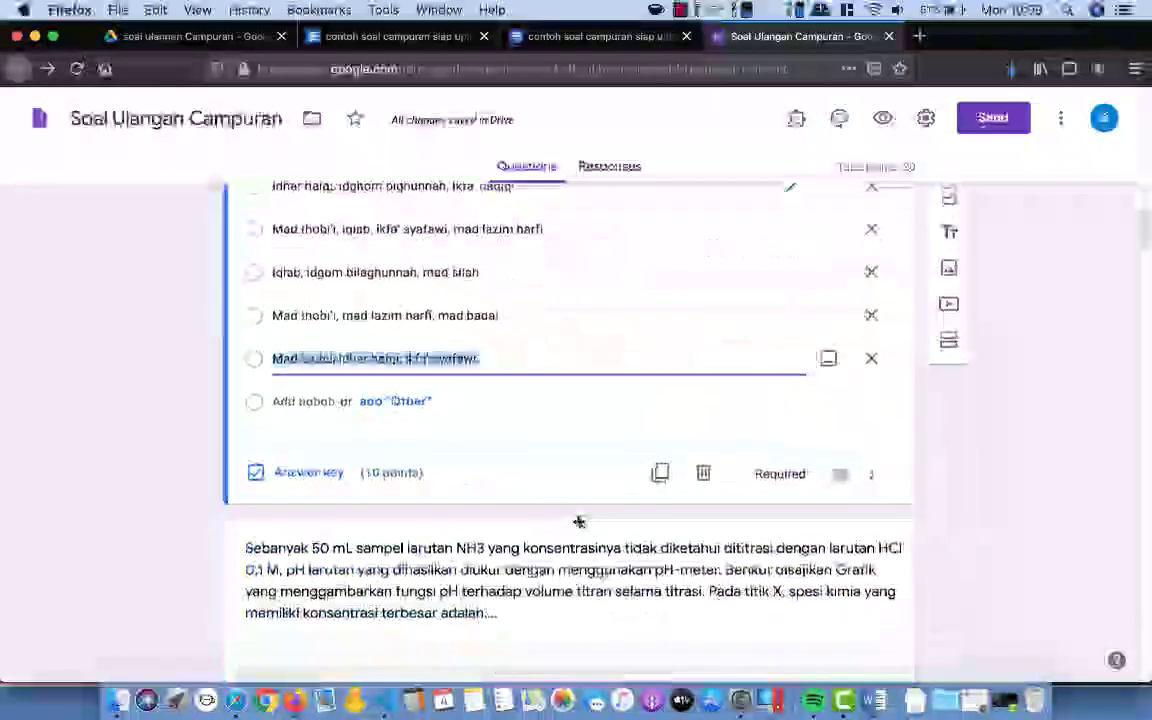
click(579, 521)
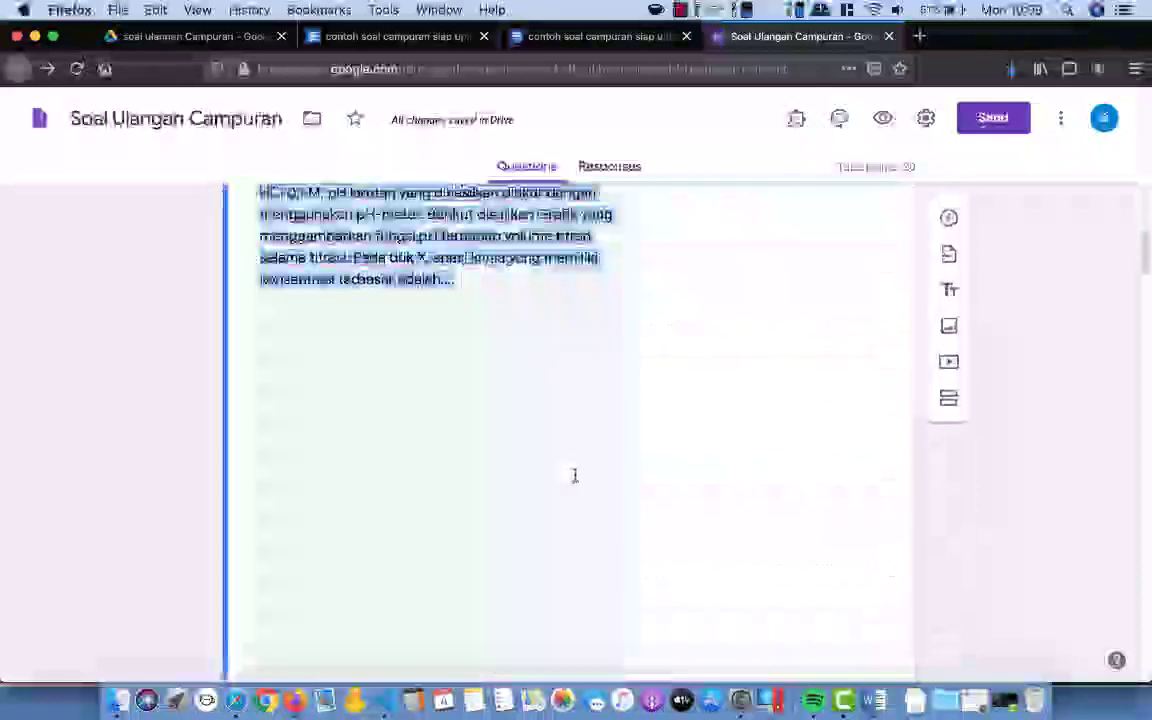
scroll(575, 475, down, 10)
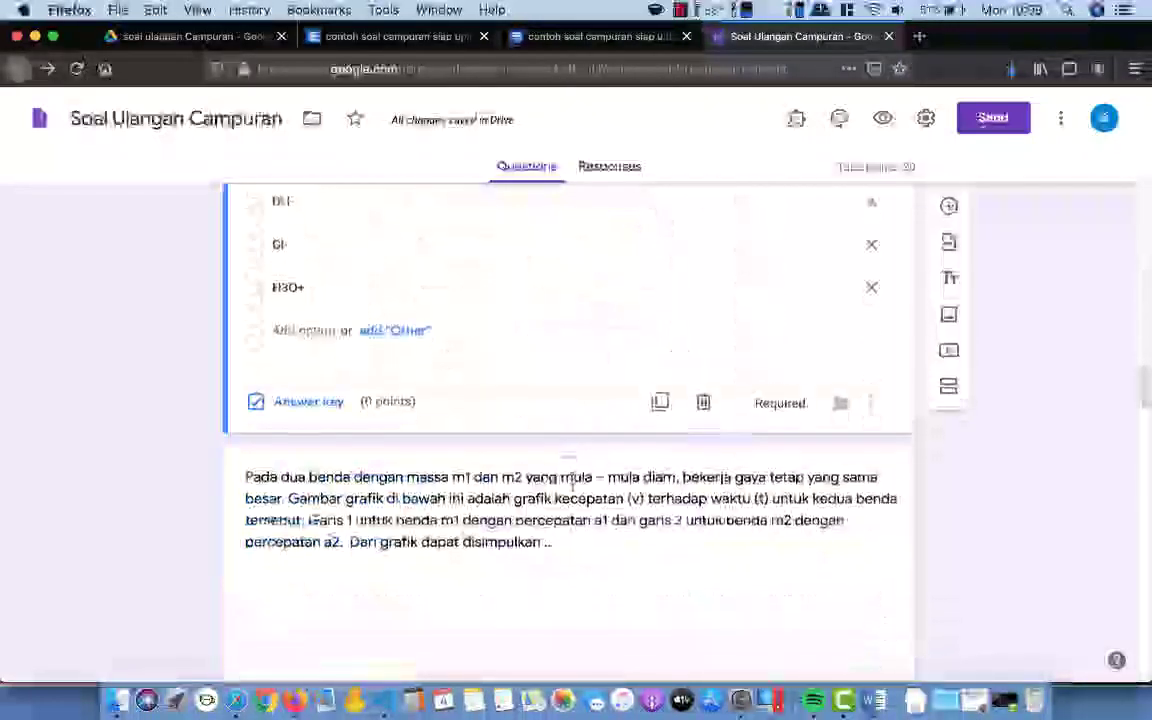
scroll(573, 479, up, 3)
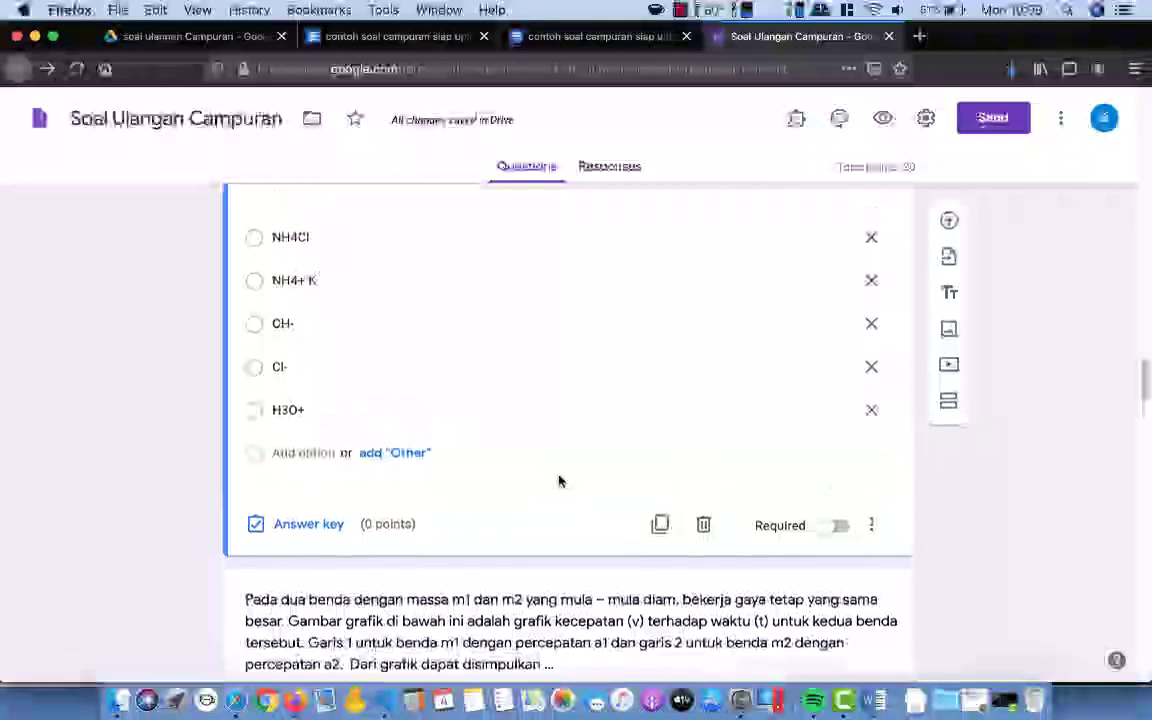
scroll(555, 483, up, 2)
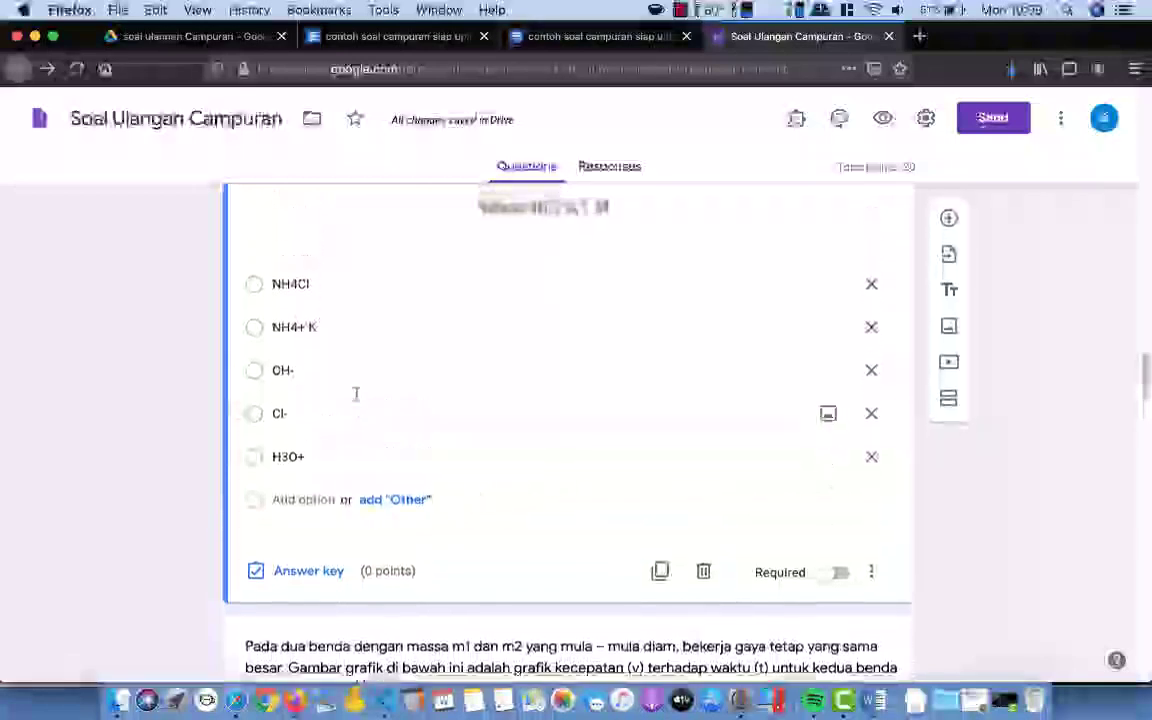
scroll(355, 393, down, 5)
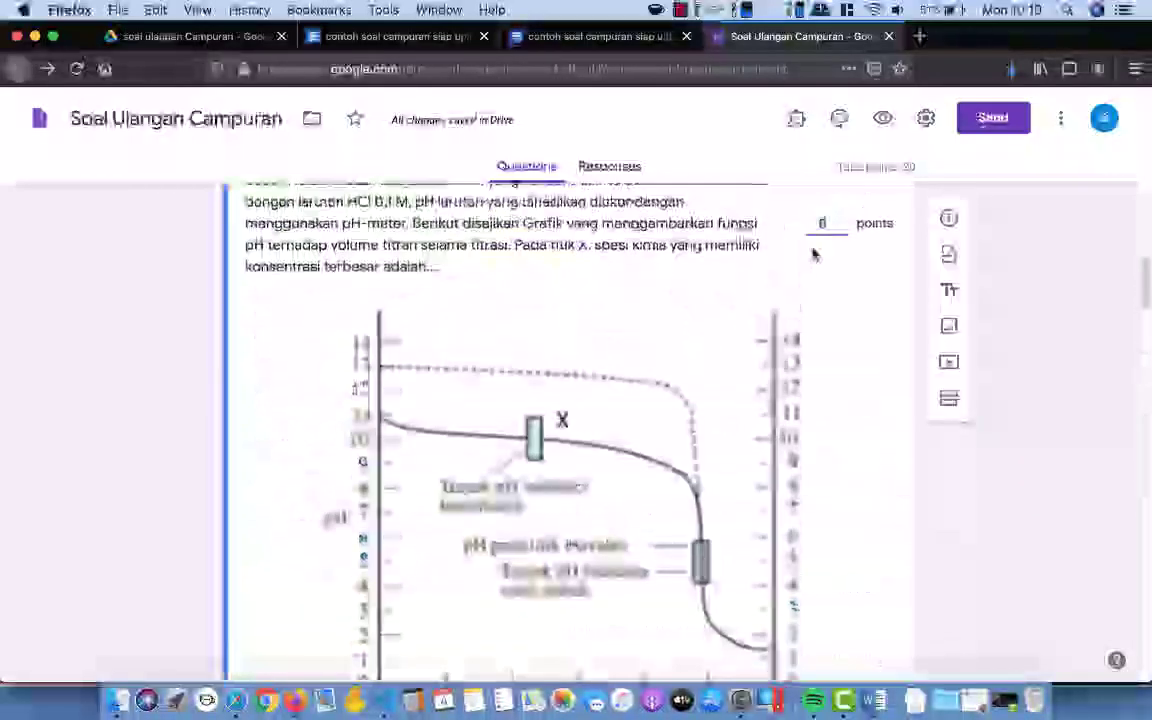
scroll(800, 270, down, 2)
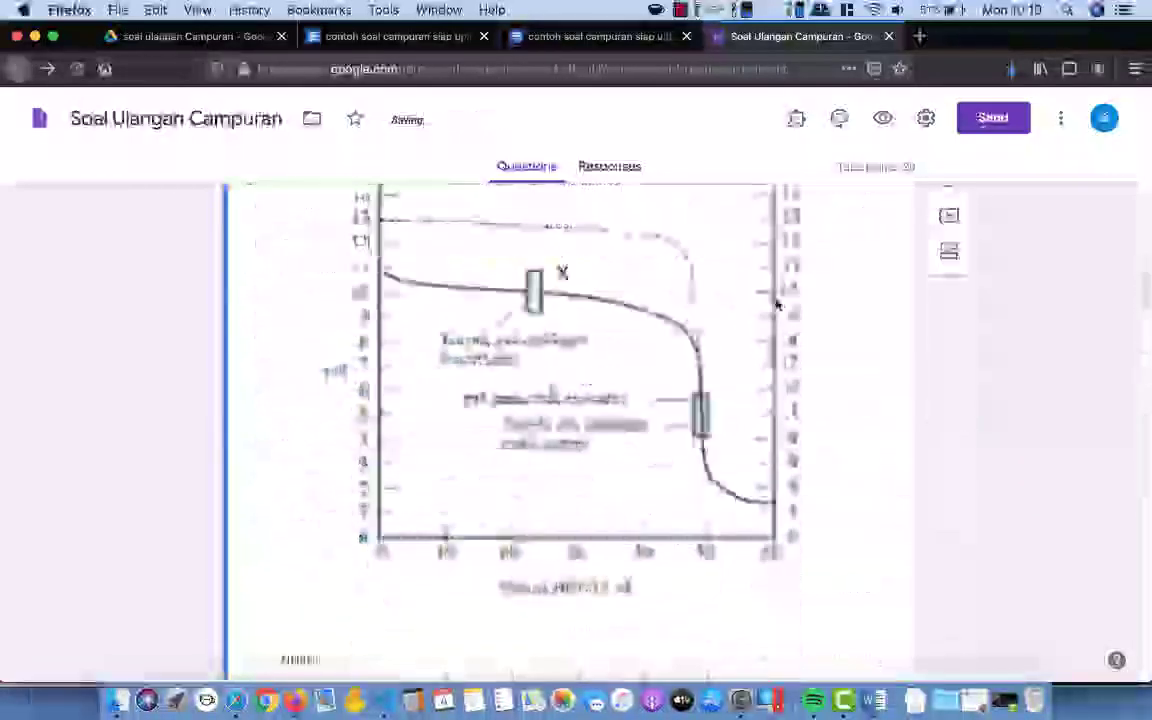
scroll(419, 424, down, 8)
click(357, 308)
click(357, 308)
key(BackSpace)
key(BackSpace)
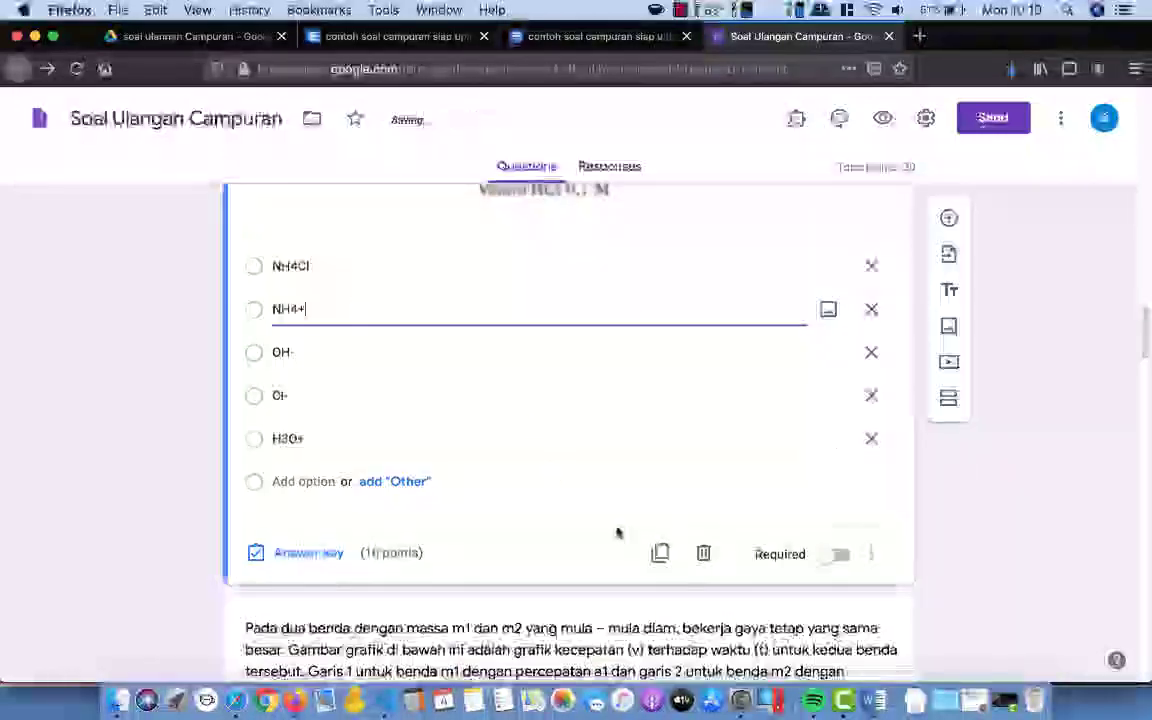
Step: Set NH4+ as the correct answer in the titration question's answer key
scroll(617, 534, up, 5)
scroll(600, 542, down, 3)
click(310, 637)
scroll(530, 500, down, 7)
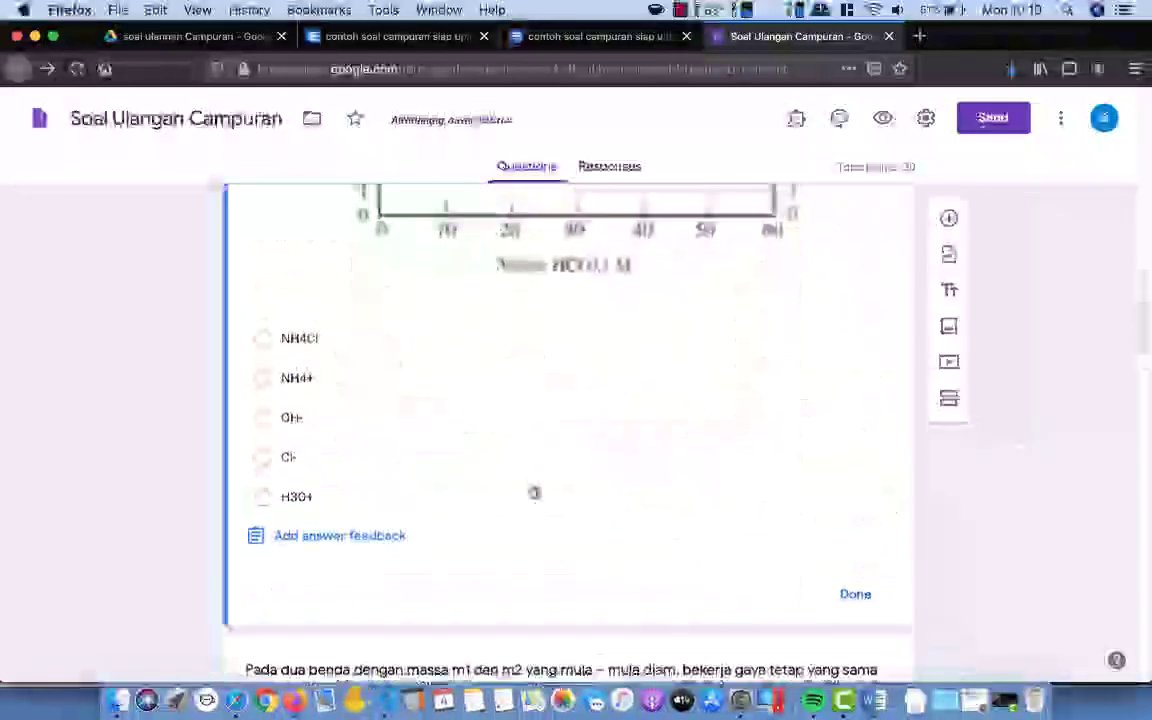
click(267, 387)
click(857, 595)
scroll(800, 520, up, 20)
scroll(755, 475, down, 10)
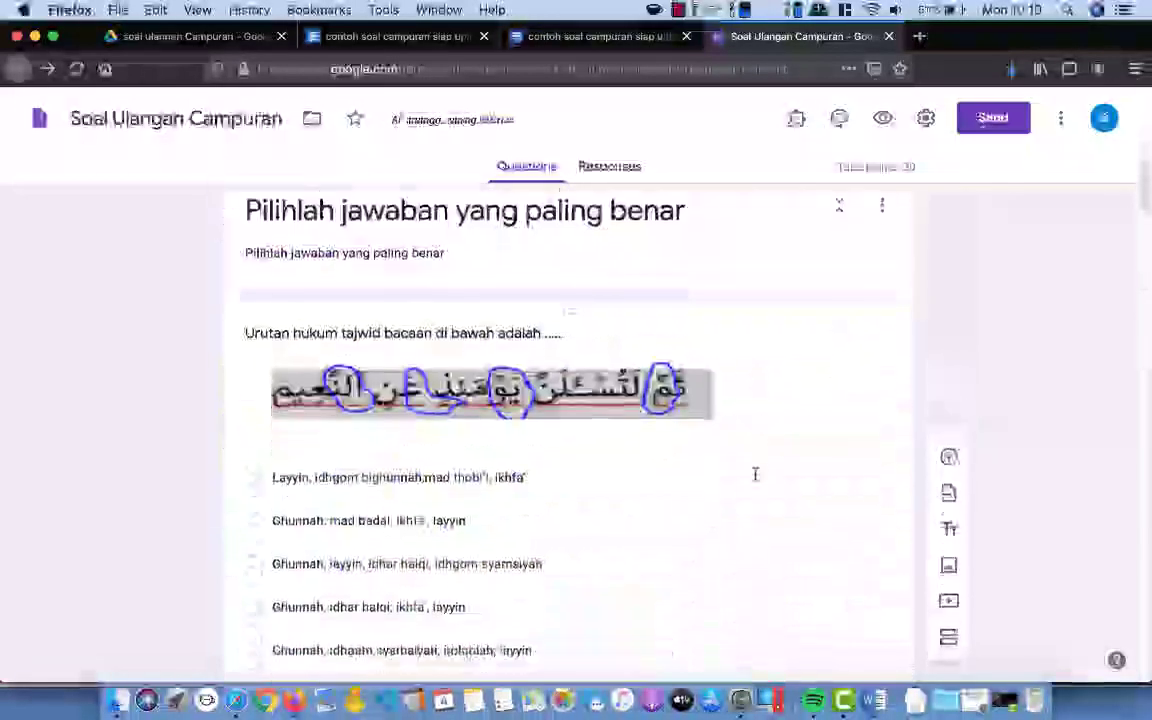
Step: Mark 'a1 > a2 dan m1 < m2' correct in the two-masses graph question's answer key
click(722, 435)
scroll(712, 499, down, 5)
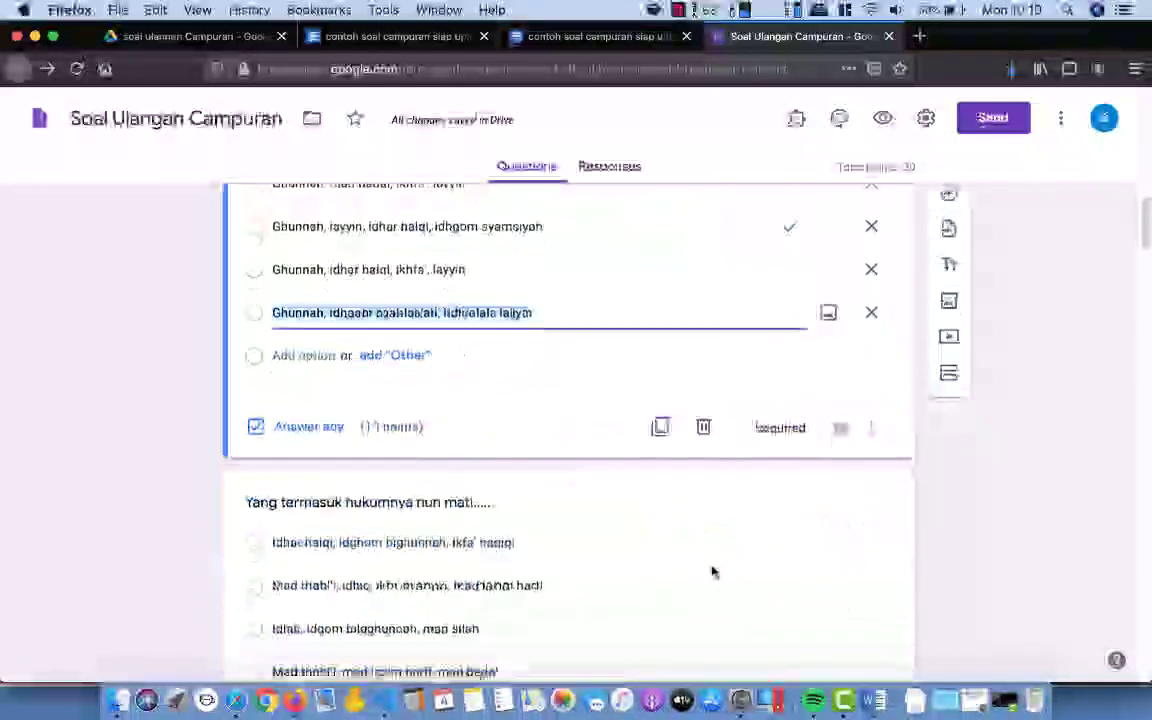
click(712, 571)
scroll(745, 390, down, 6)
click(692, 456)
scroll(705, 445, down, 4)
click(725, 432)
scroll(680, 525, down, 5)
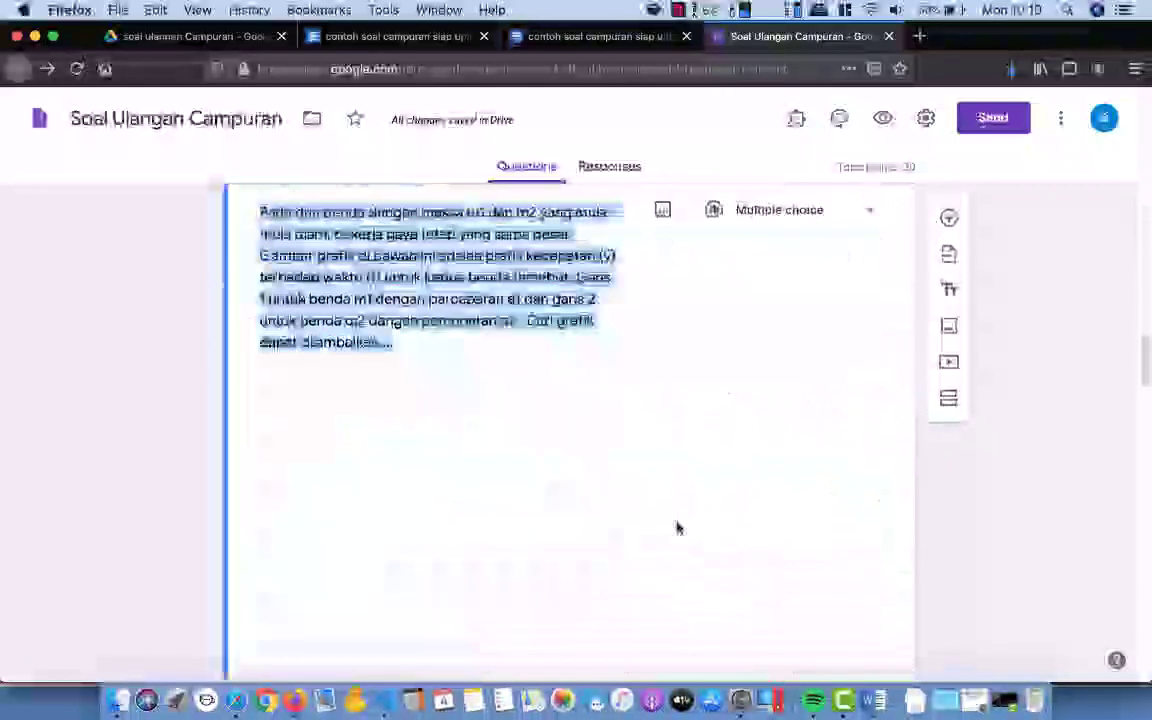
scroll(727, 467, down, 5)
click(275, 594)
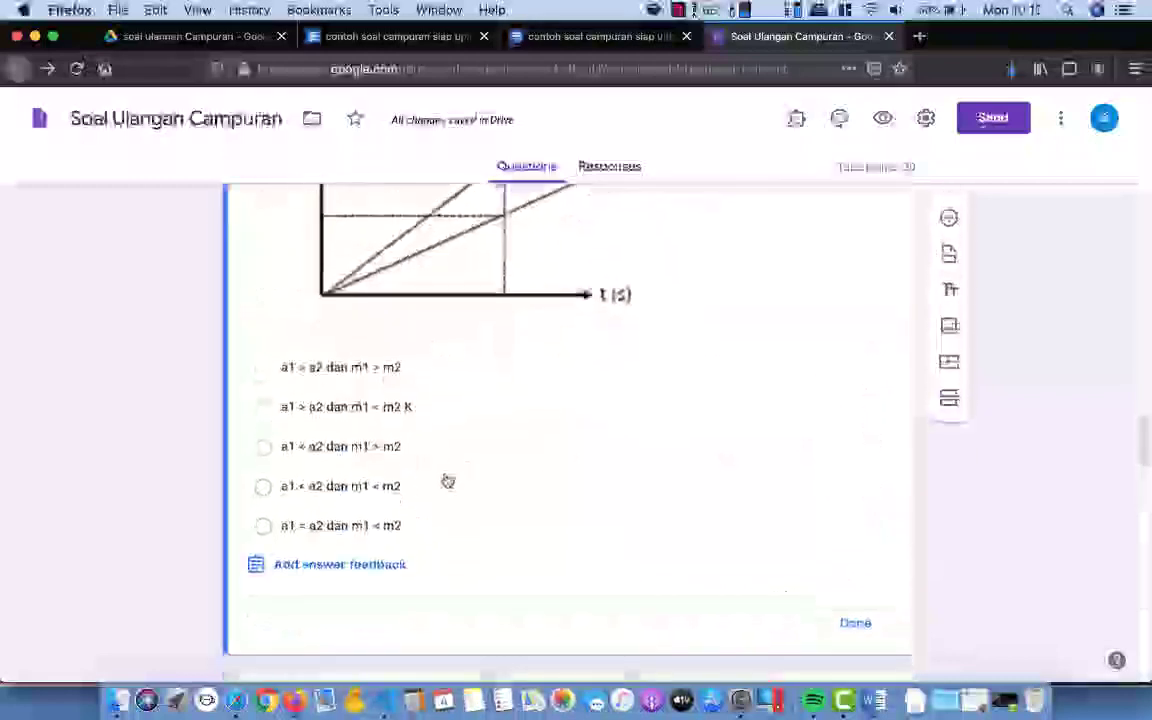
click(280, 422)
scroll(836, 463, up, 5)
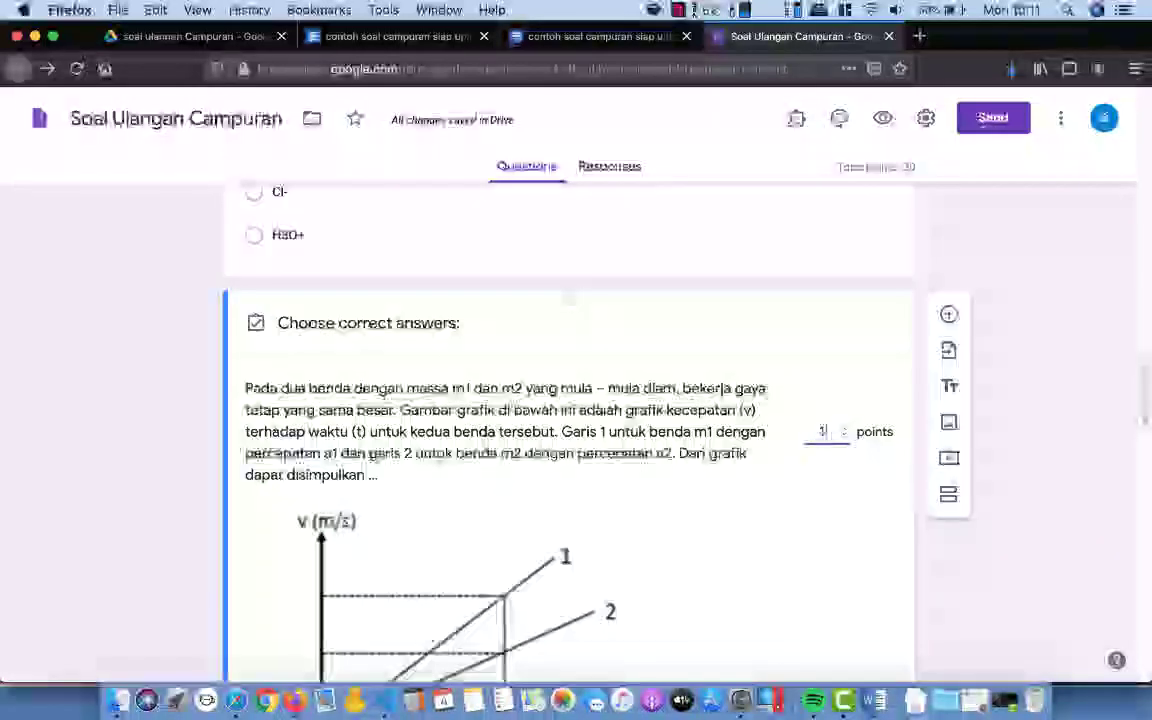
scroll(780, 490, down, 8)
click(850, 320)
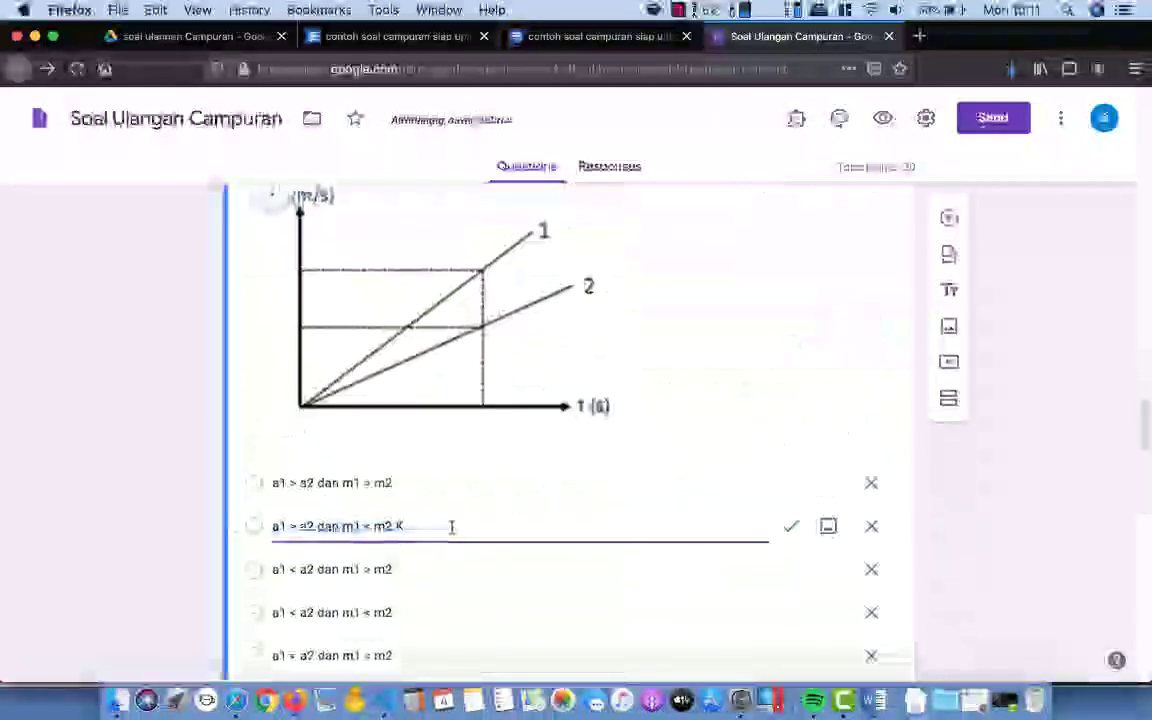
Step: Return to the NH3 titration question card
scroll(452, 527, down, 5)
scroll(607, 429, up, 3)
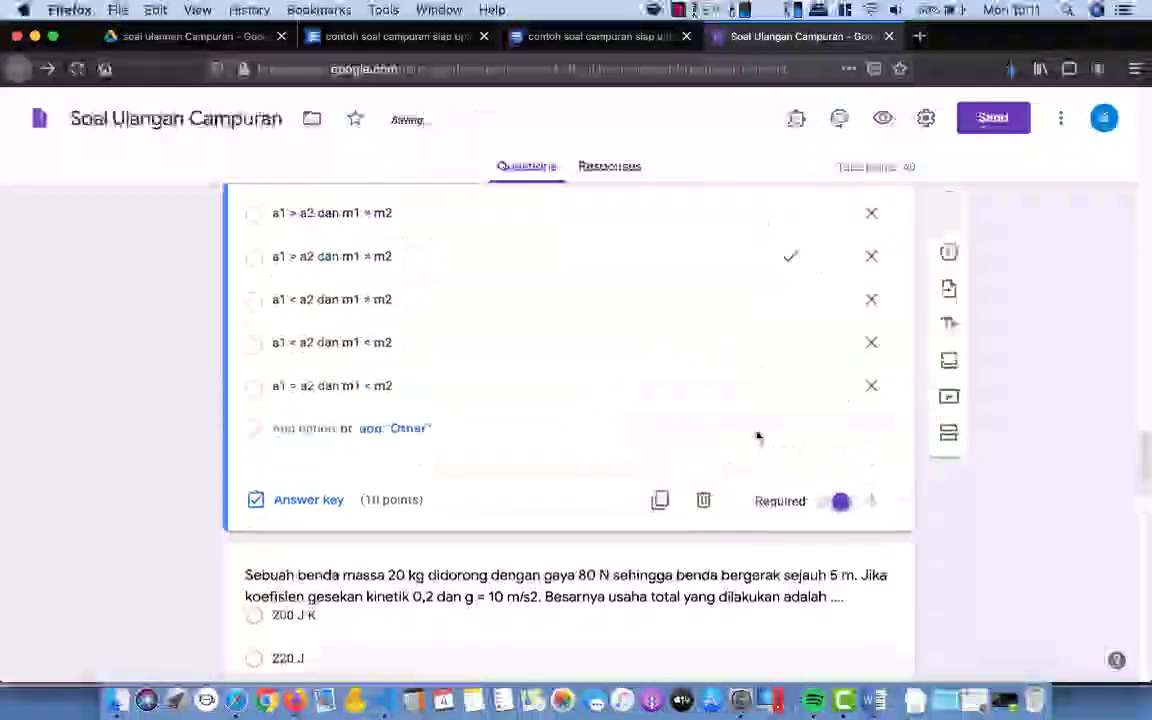
scroll(758, 437, up, 10)
click(741, 463)
Step: Open the nun mati and mechanical-energy question cards to edit their options
scroll(741, 460, up, 6)
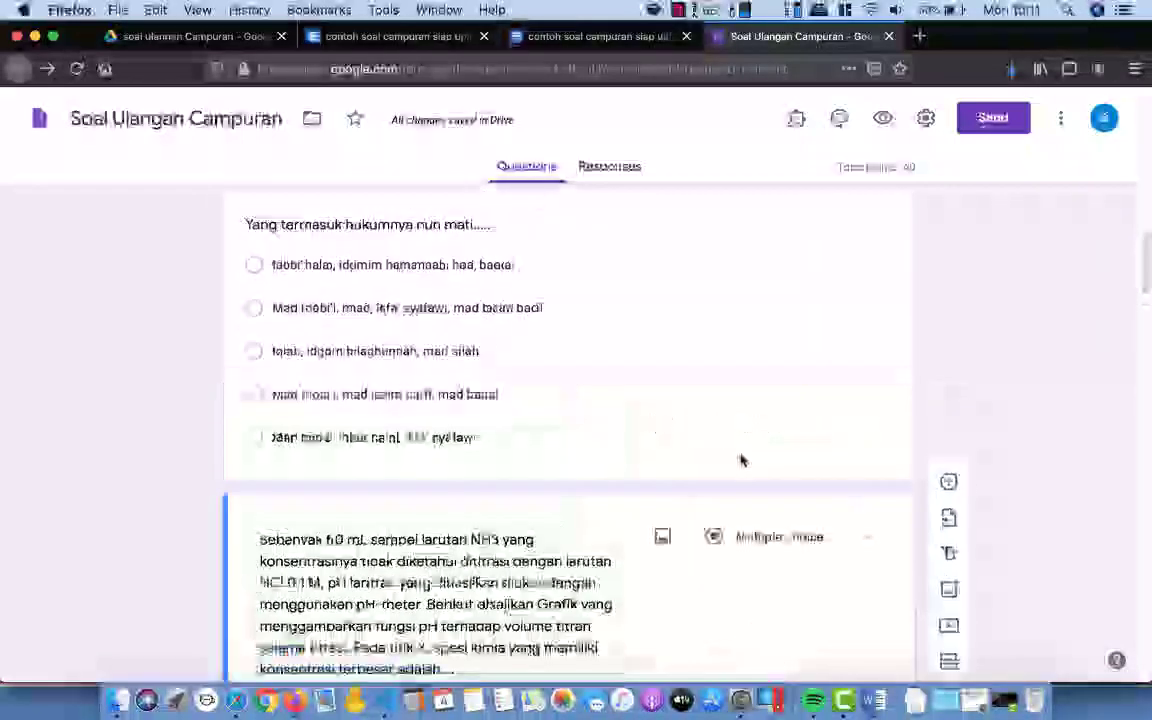
click(741, 460)
scroll(681, 463, up, 5)
click(735, 478)
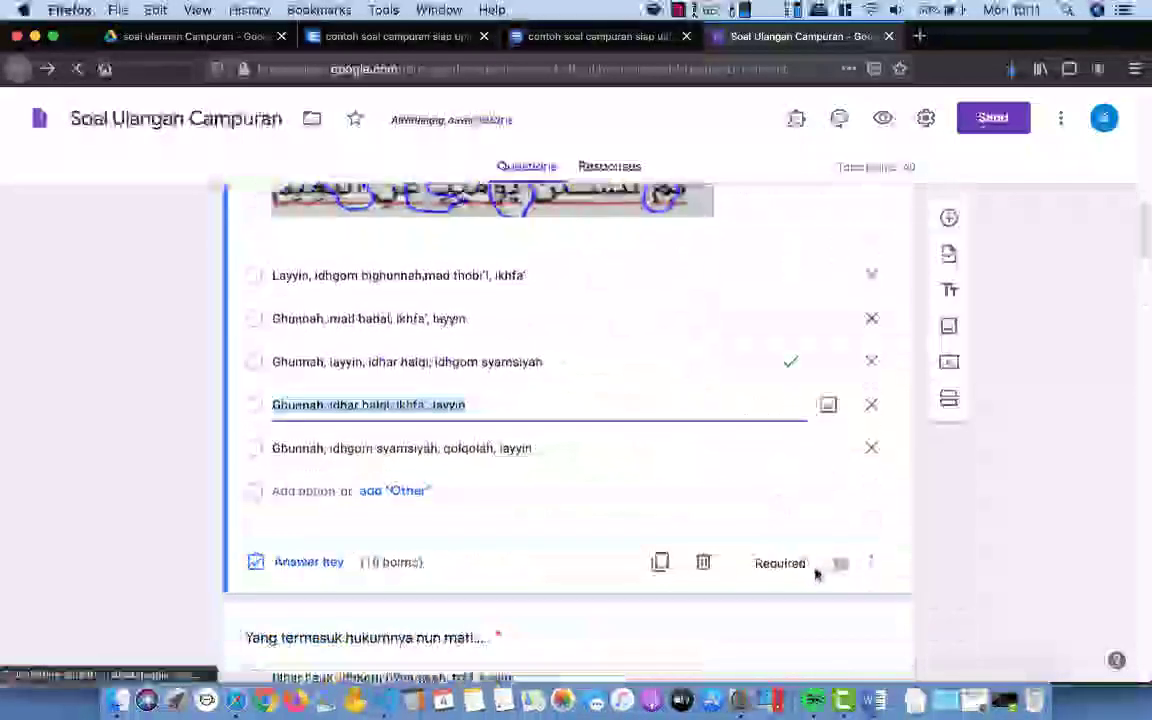
scroll(728, 496, down, 20)
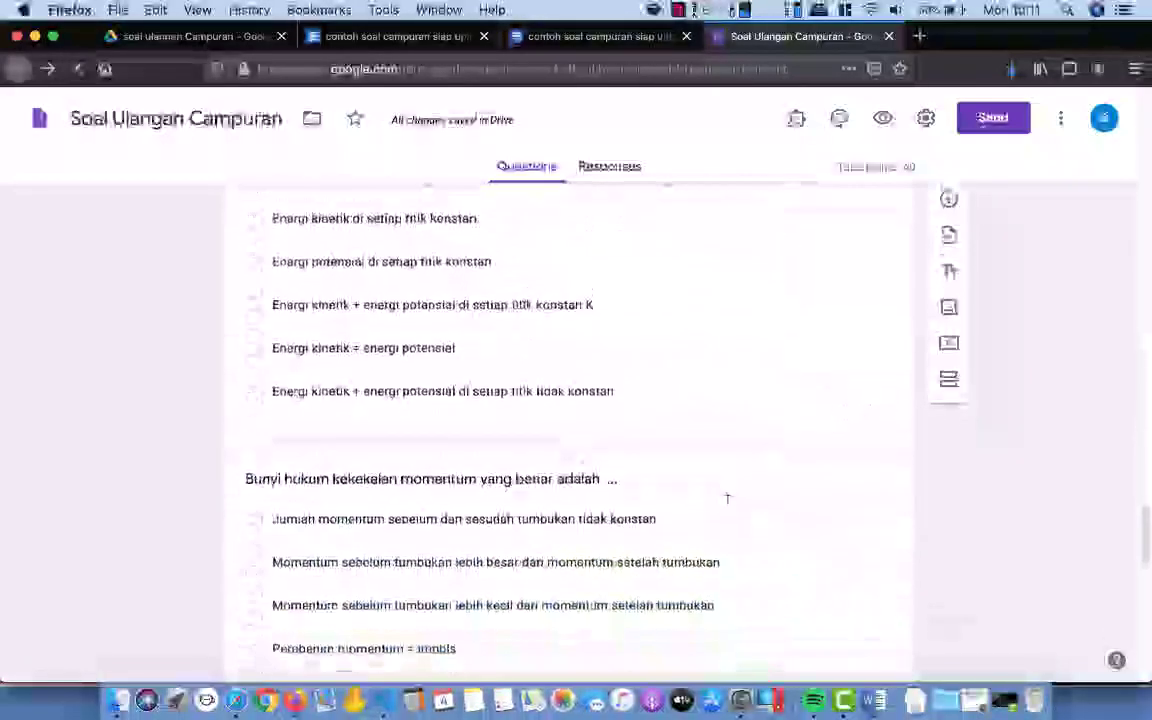
scroll(728, 500, down, 2)
scroll(728, 505, up, 3)
click(683, 483)
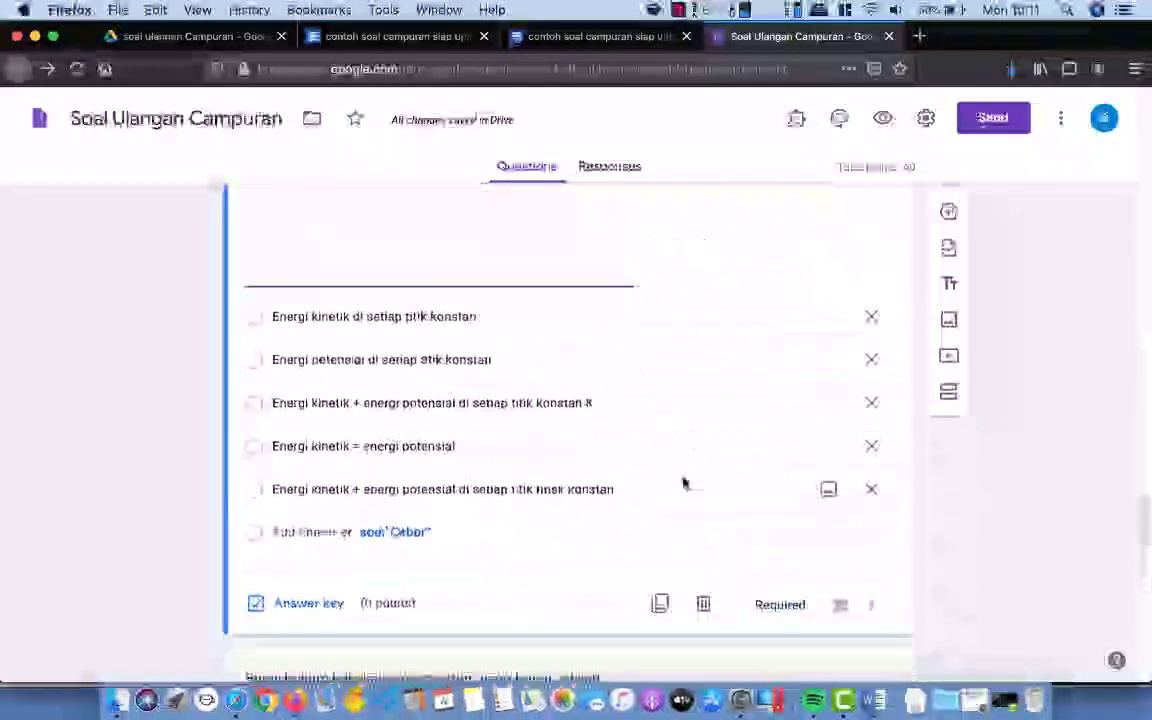
click(255, 407)
click(308, 603)
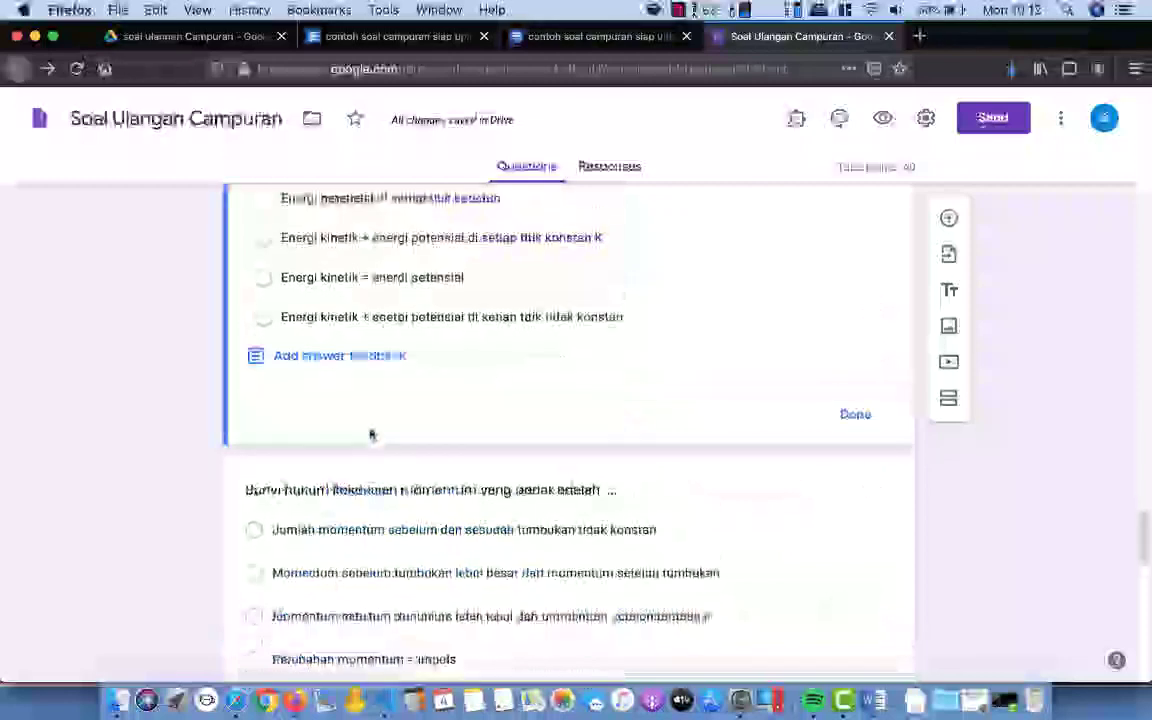
scroll(300, 420, up, 3)
Step: Key 200 J as the work question's correct answer, worth 10 points, and make it required
click(419, 558)
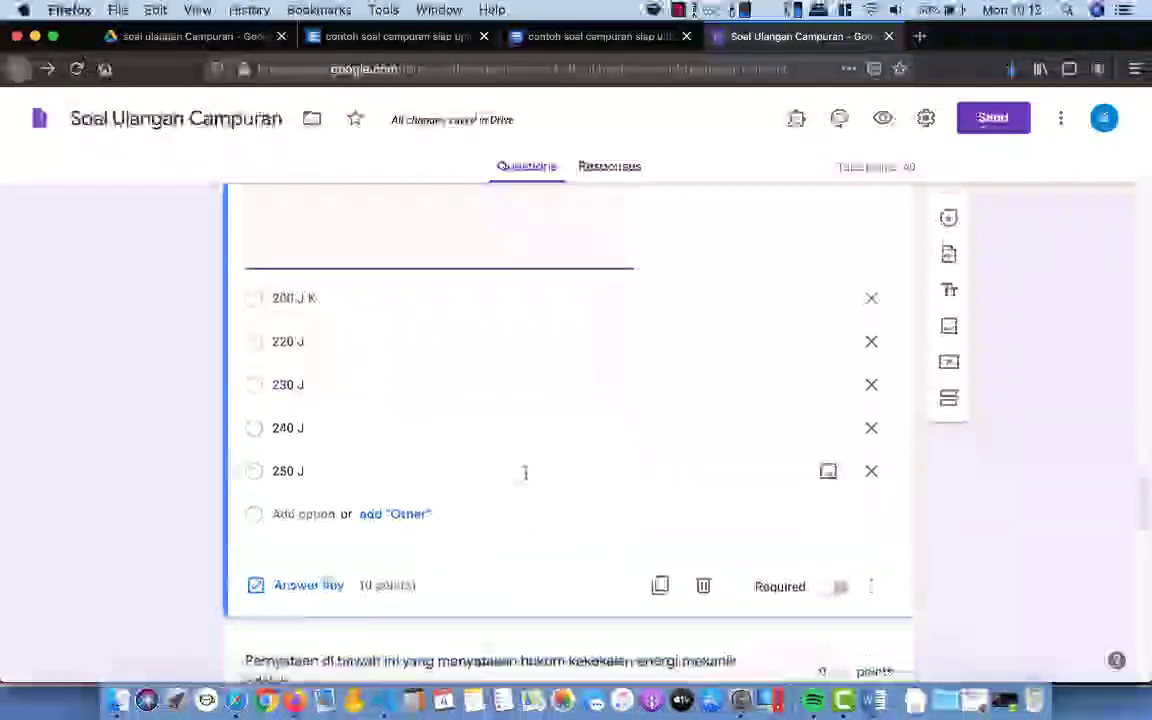
scroll(420, 500, down, 1)
click(292, 528)
scroll(380, 400, up, 1)
click(262, 307)
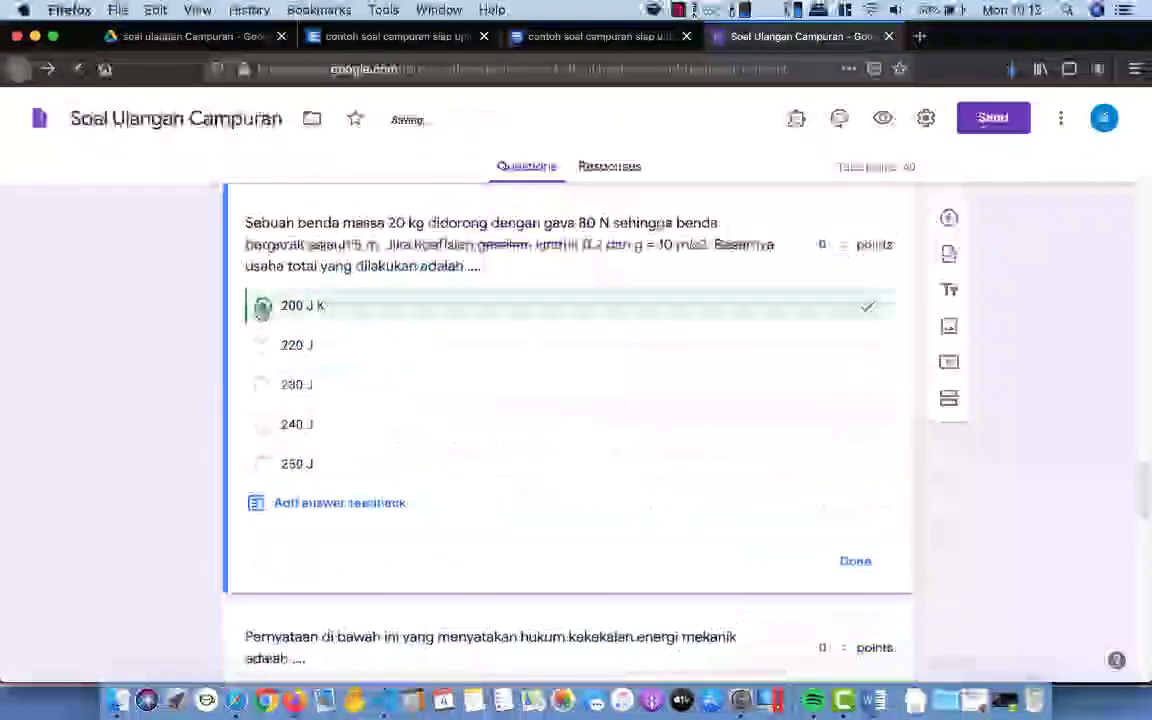
click(815, 245)
text(10)
click(855, 561)
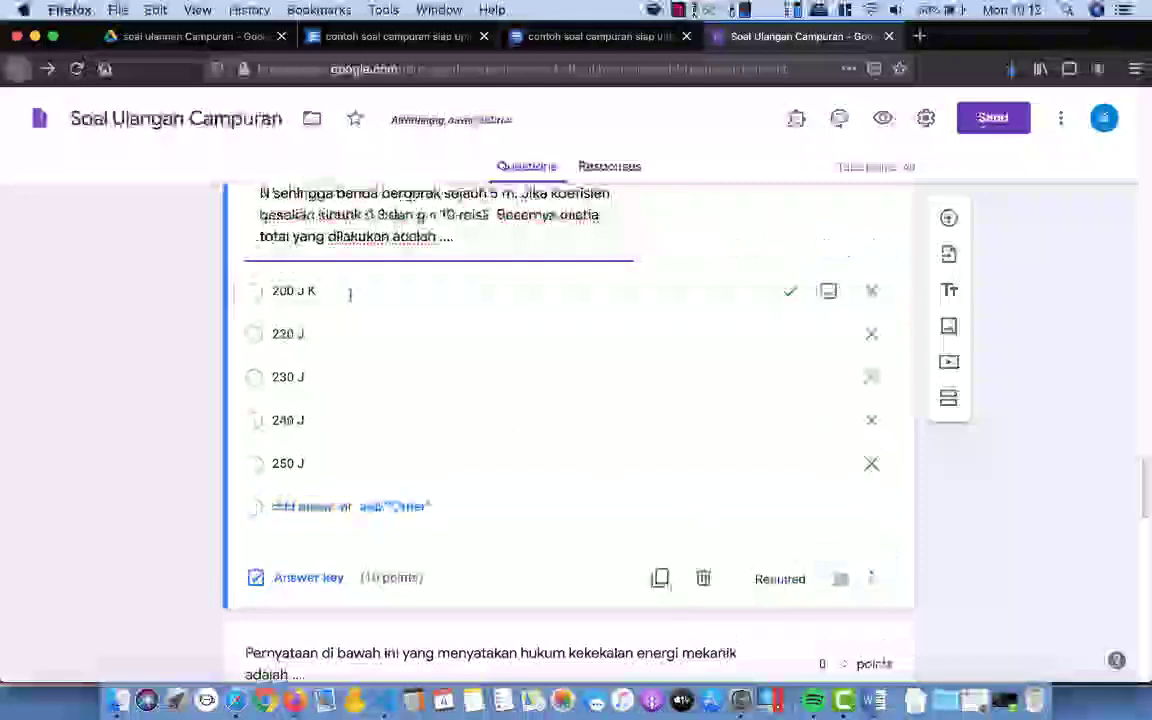
click(840, 580)
Step: Mark constant total mechanical energy correct for 10 points and make the energy question required
scroll(594, 484, down, 5)
click(594, 486)
click(305, 508)
click(341, 435)
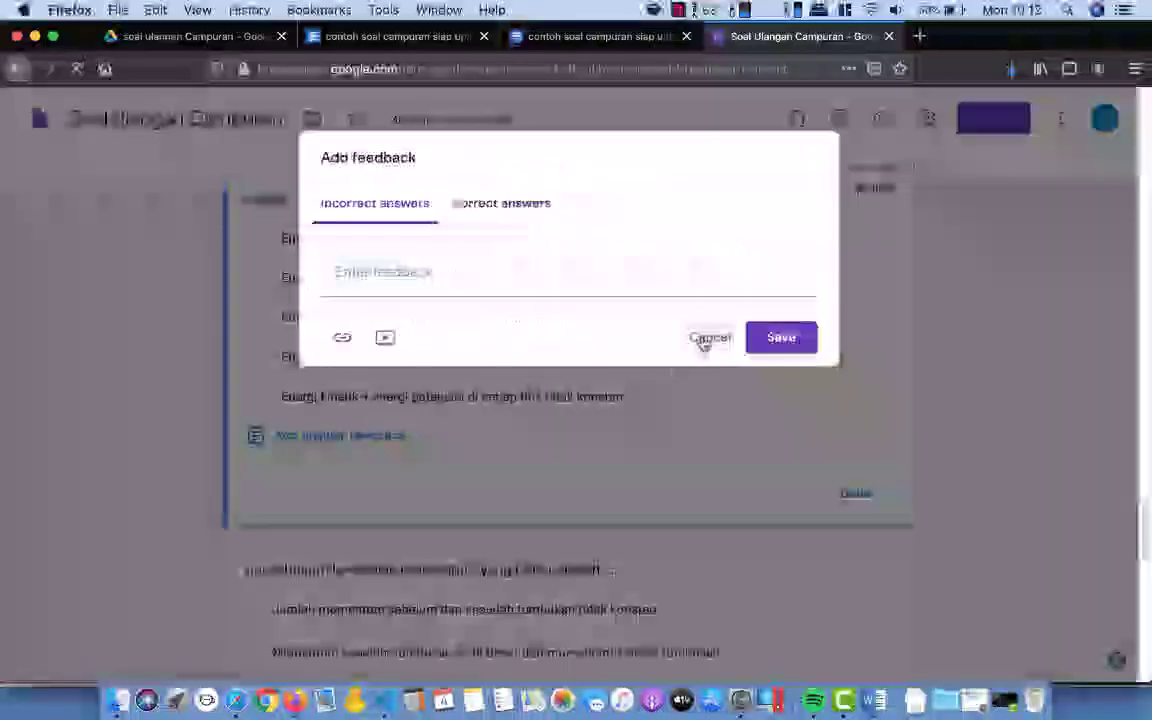
click(704, 339)
click(305, 352)
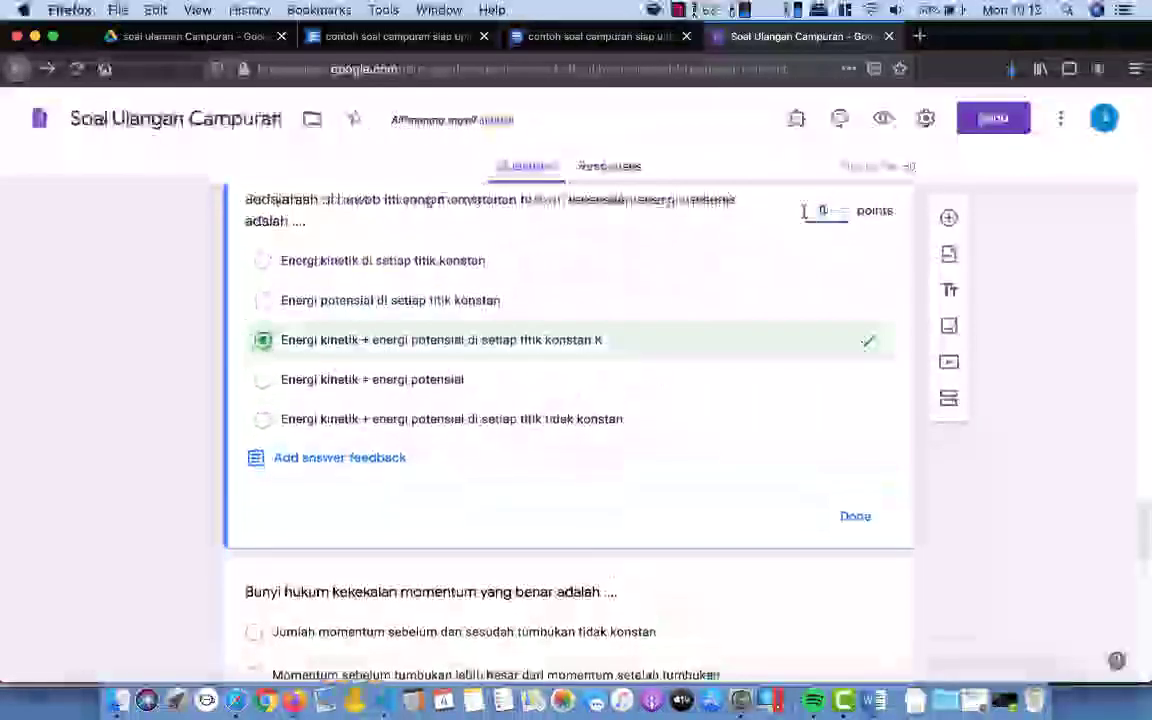
text(10)
click(855, 515)
click(830, 516)
Step: Key option E, constant total momentum, at 10 points, remove its trailing E, and require it
scroll(557, 505, down, 3)
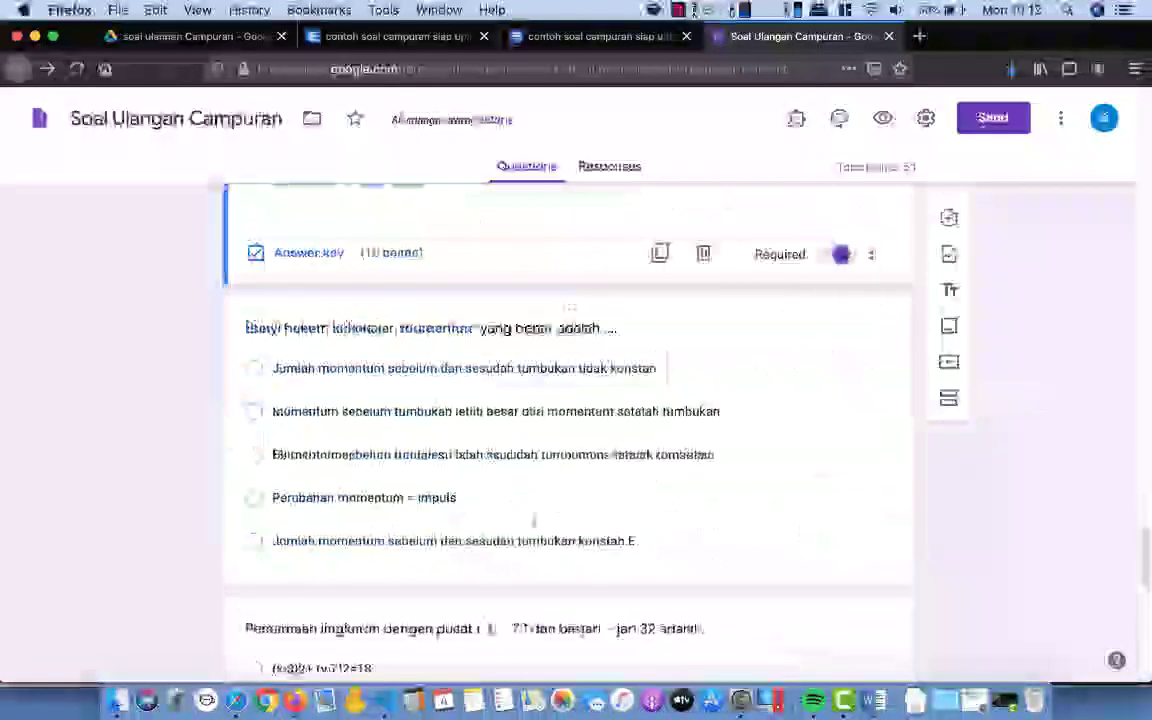
click(533, 520)
click(308, 625)
click(330, 388)
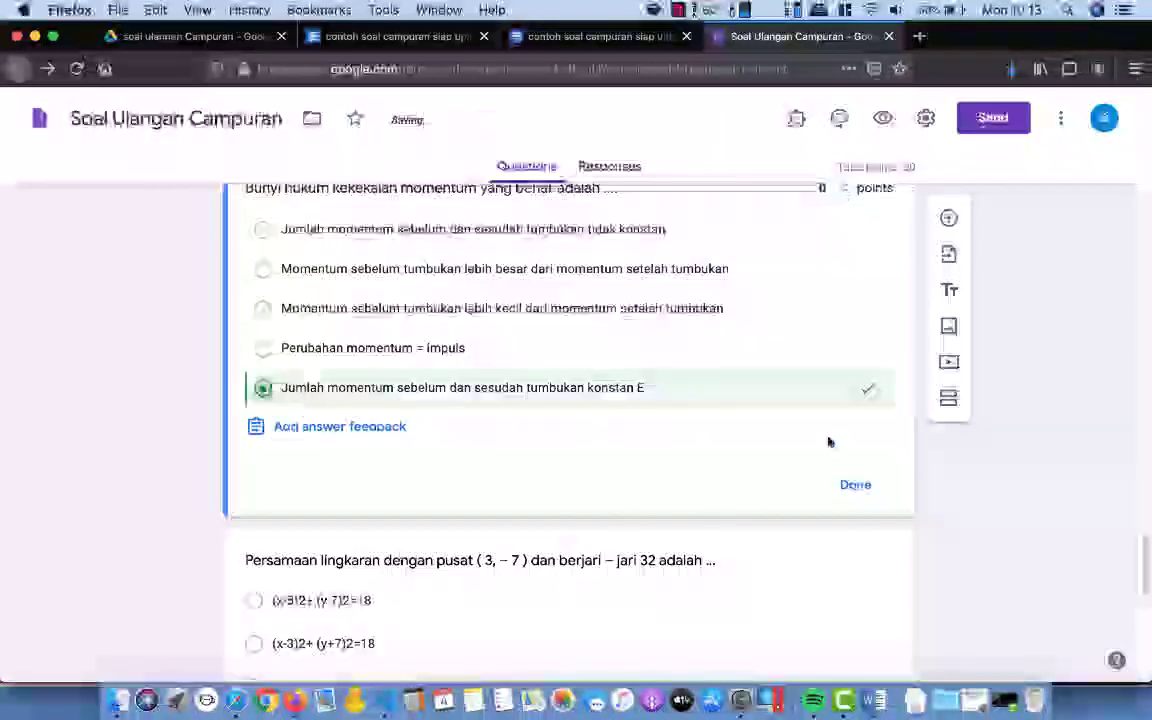
click(822, 188)
text(10)
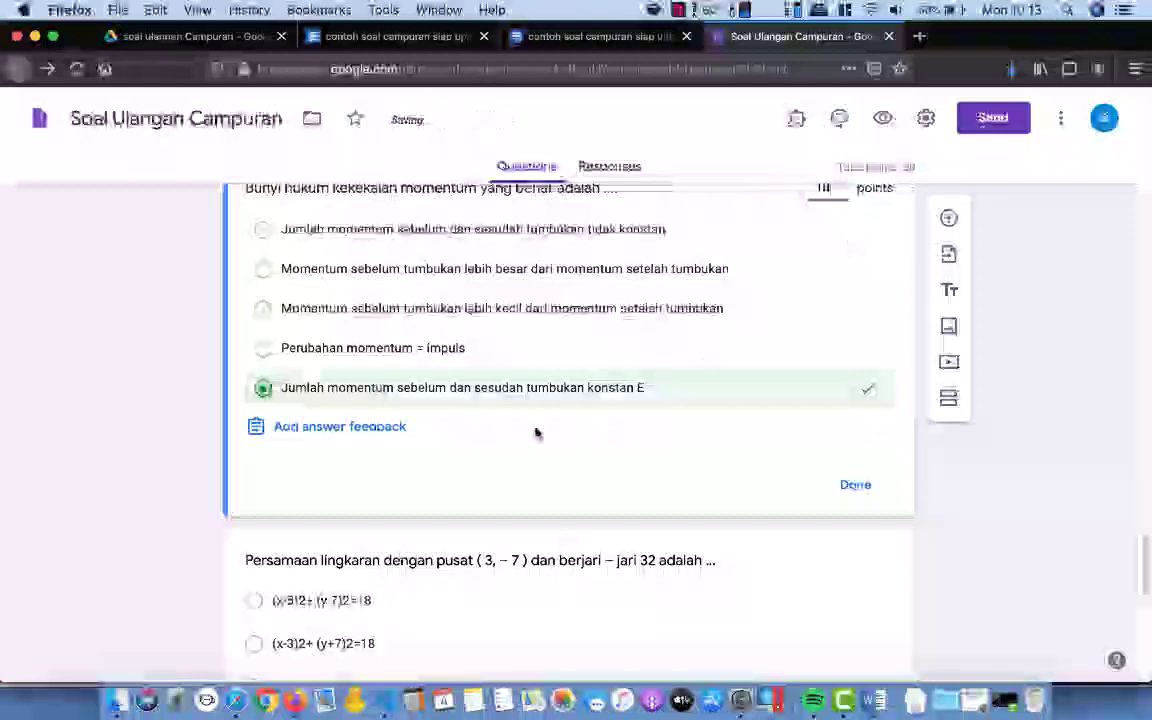
click(855, 484)
click(640, 383)
key(BackSpace)
key(BackSpace)
click(840, 498)
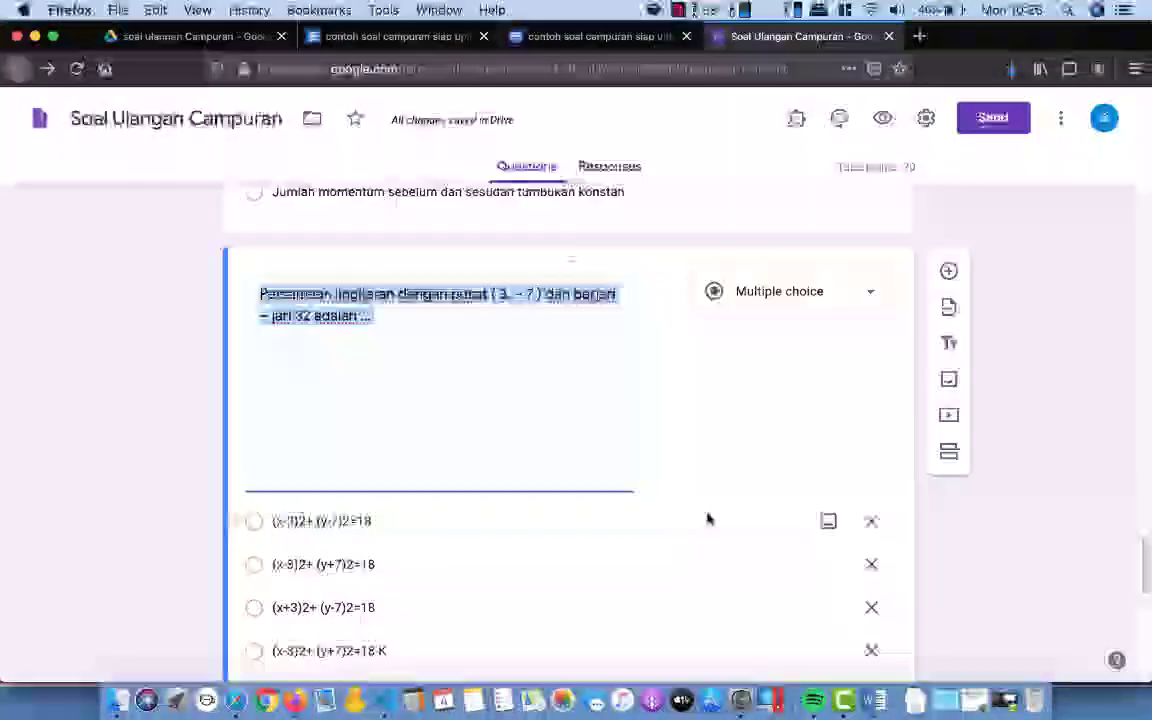
Step: Key option D for the circle equation at 10 points, strip its marker, and make it required
scroll(707, 514, down, 3)
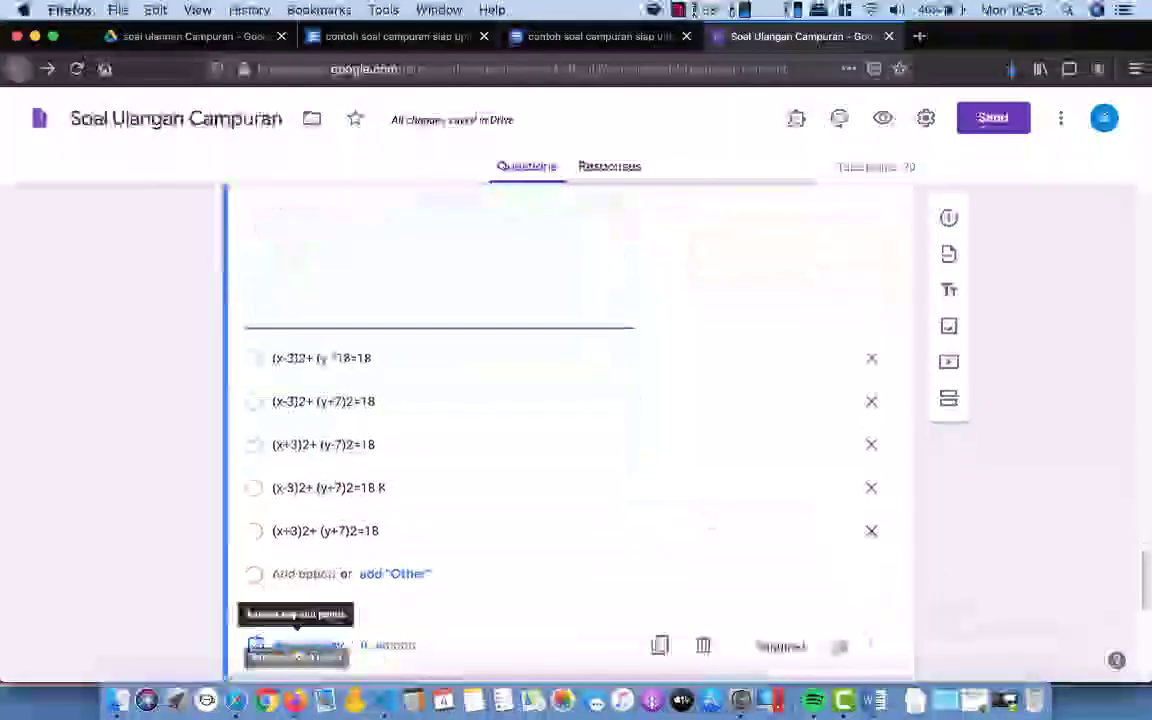
click(300, 640)
click(264, 348)
scroll(264, 350, up, 4)
click(822, 478)
text(10)
scroll(777, 507, down, 4)
click(855, 503)
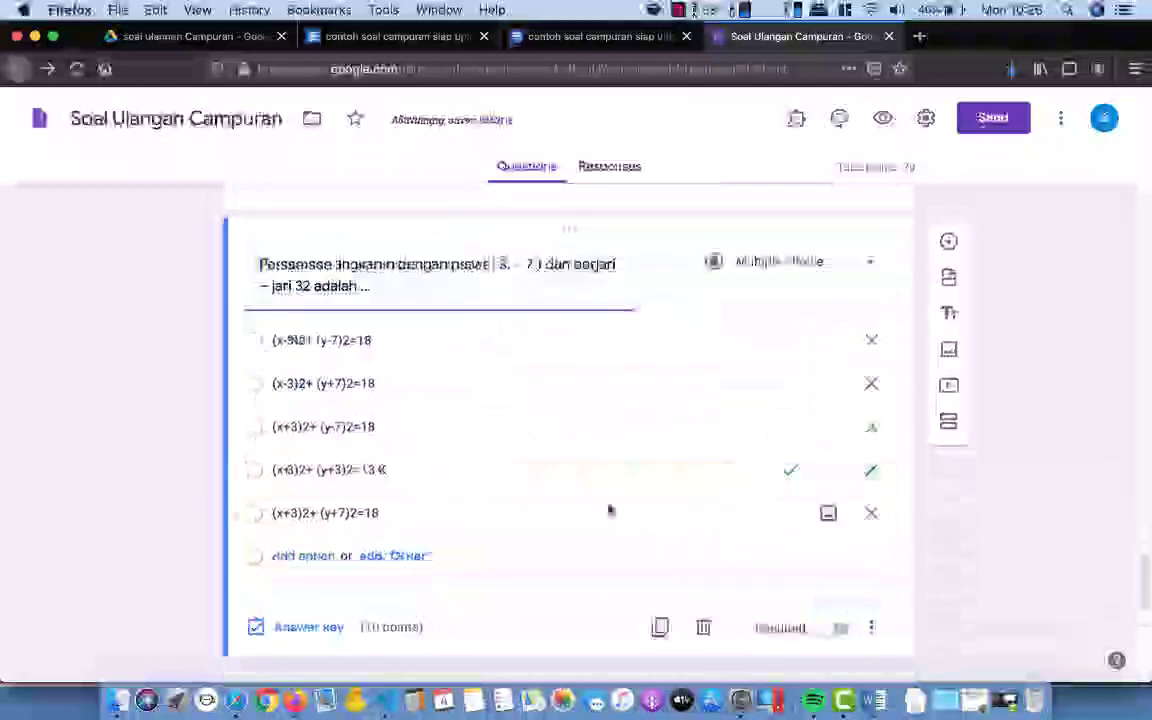
click(560, 471)
key(BackSpace)
key(BackSpace)
click(591, 432)
click(440, 473)
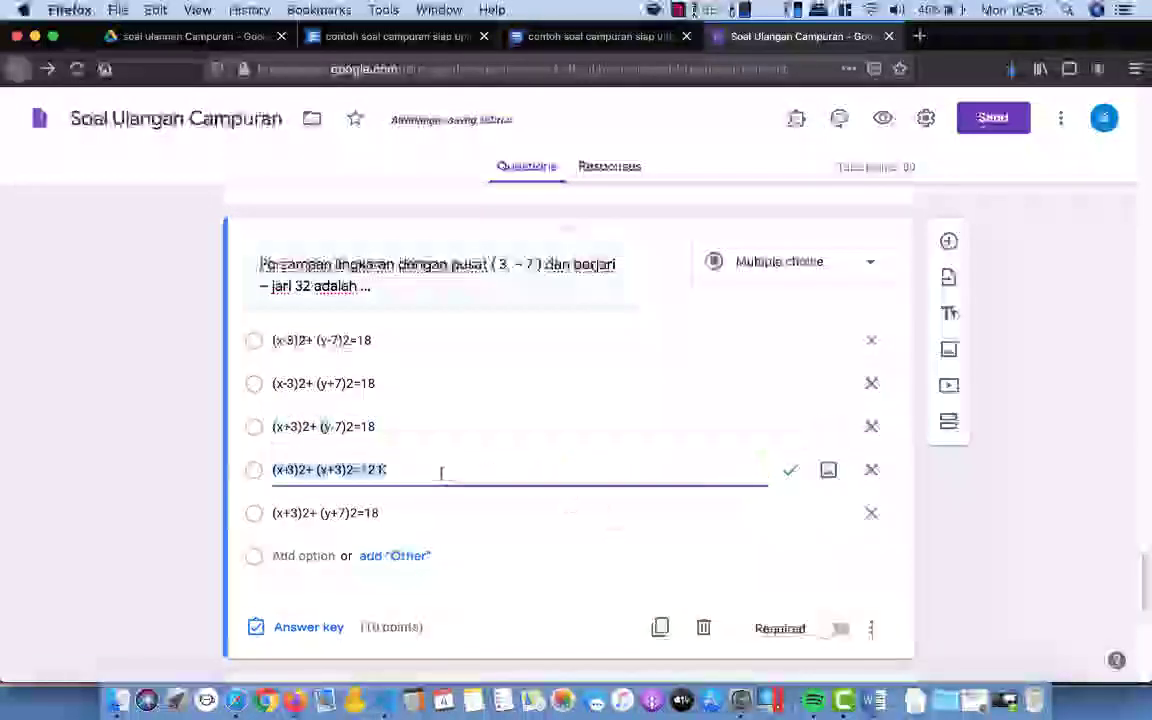
click(420, 472)
key(BackSpace)
key(BackSpace)
click(839, 628)
Step: Delete the stray K from the '(−3, 4) dan 7' option and make the centre-and-radius question required
scroll(715, 535, down, 4)
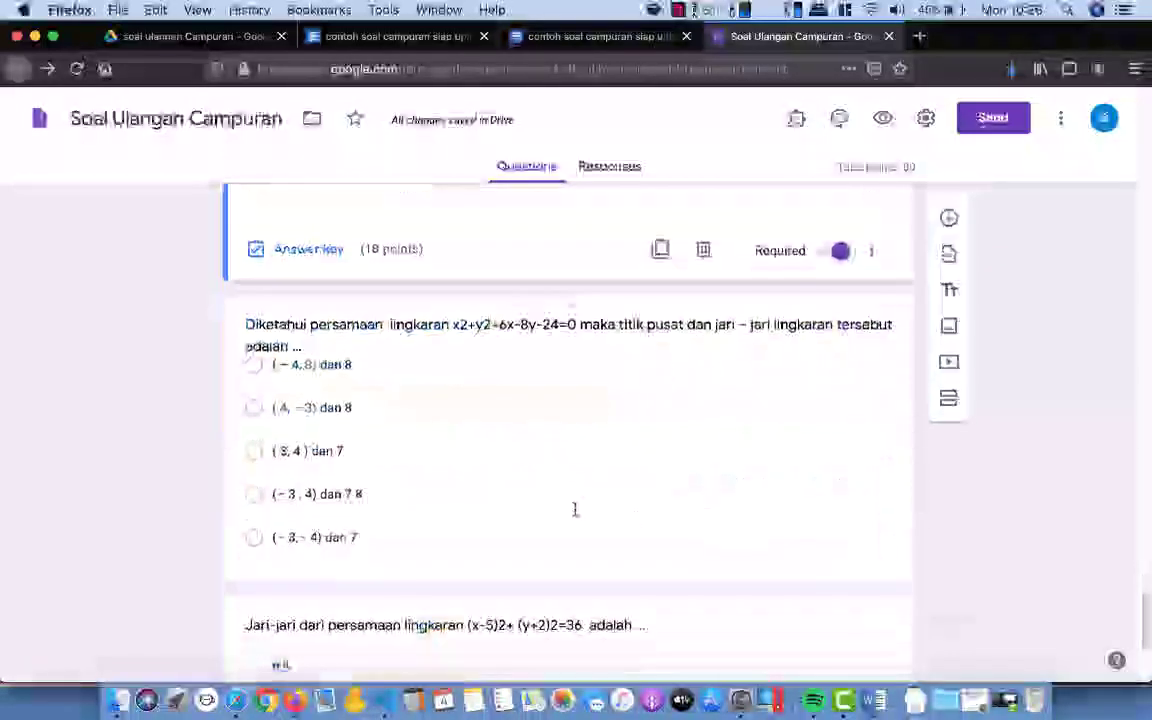
click(574, 509)
scroll(574, 509, down, 4)
click(311, 520)
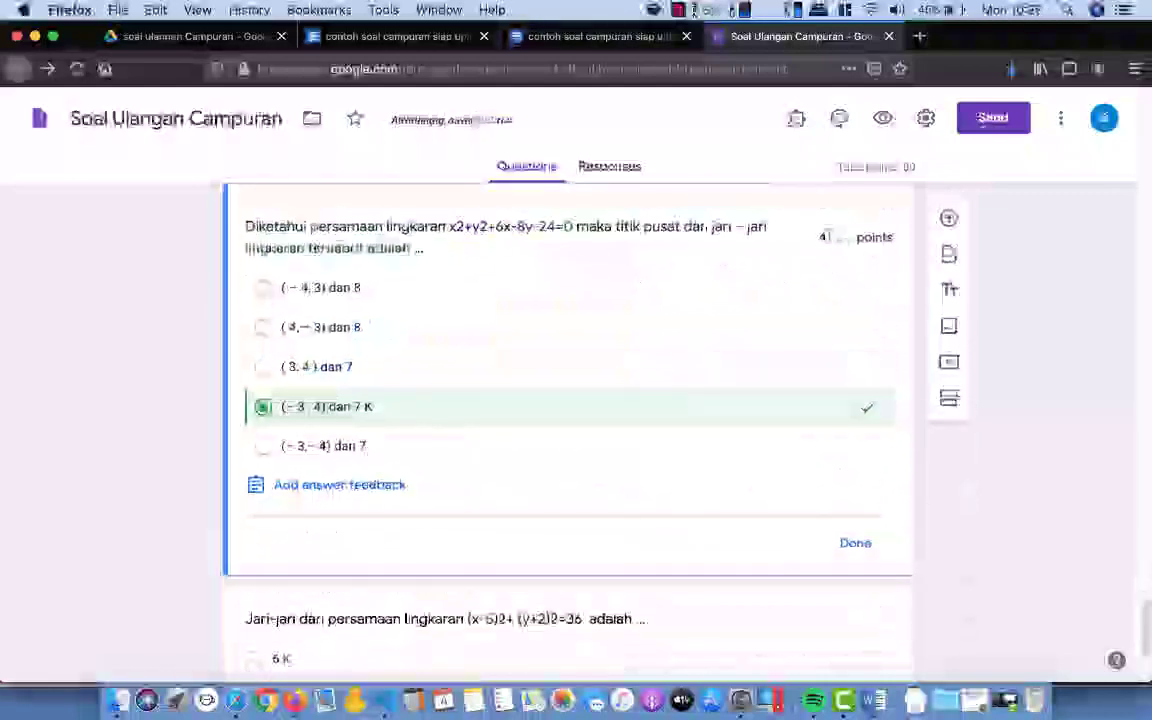
click(855, 543)
click(486, 405)
key(BackSpace)
key(BackSpace)
click(838, 548)
scroll(838, 541, down, 4)
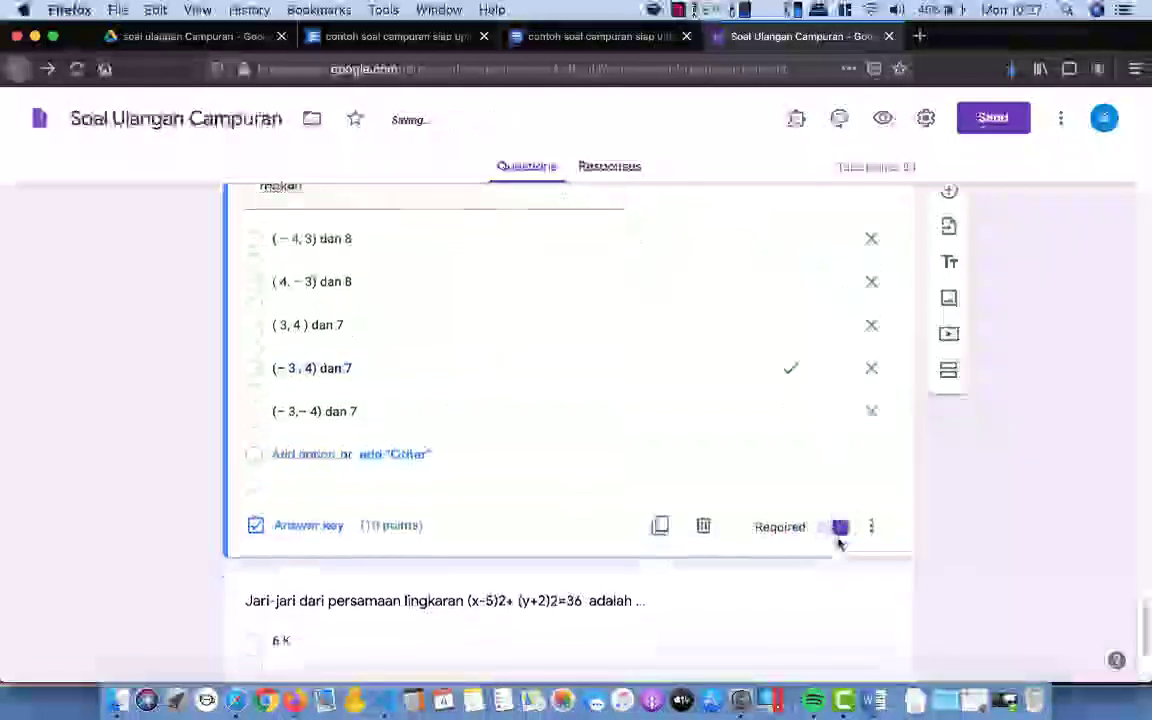
click(655, 526)
Step: Key 6 as the radius question's correct answer, worth 10 points
click(317, 599)
click(264, 380)
click(825, 341)
text(10)
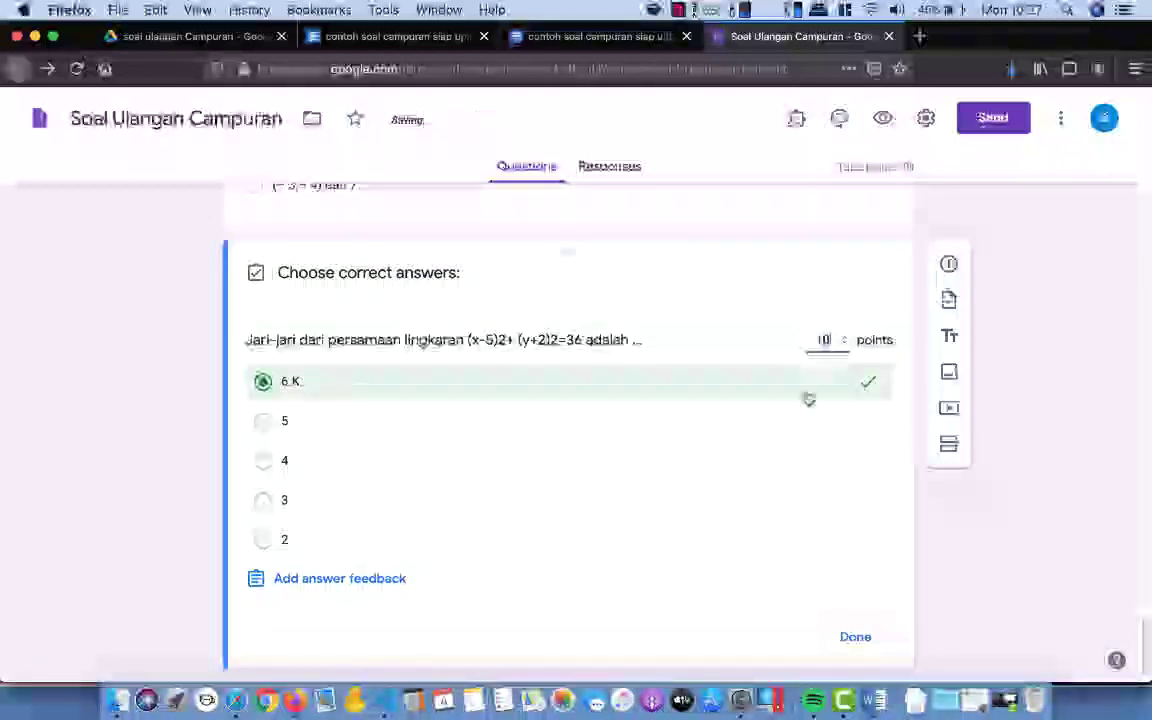
click(855, 635)
click(365, 365)
Step: Scroll back through the form and open the student preview
scroll(760, 545, down, 1)
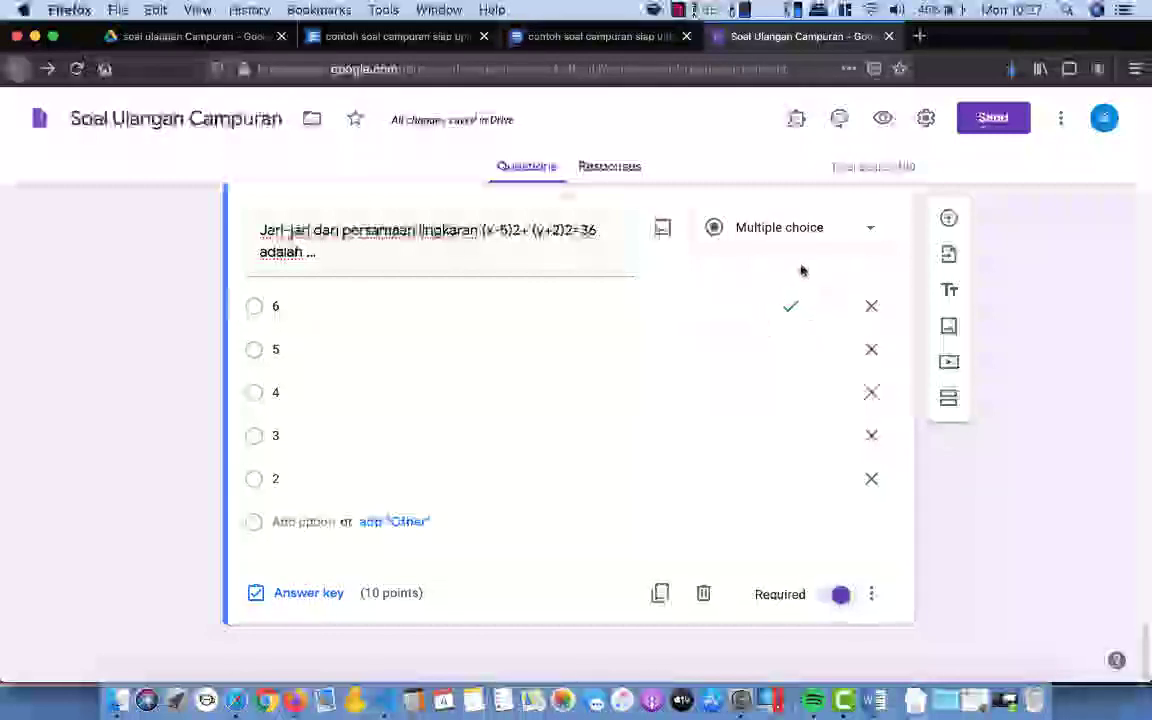
scroll(792, 300, up, 2)
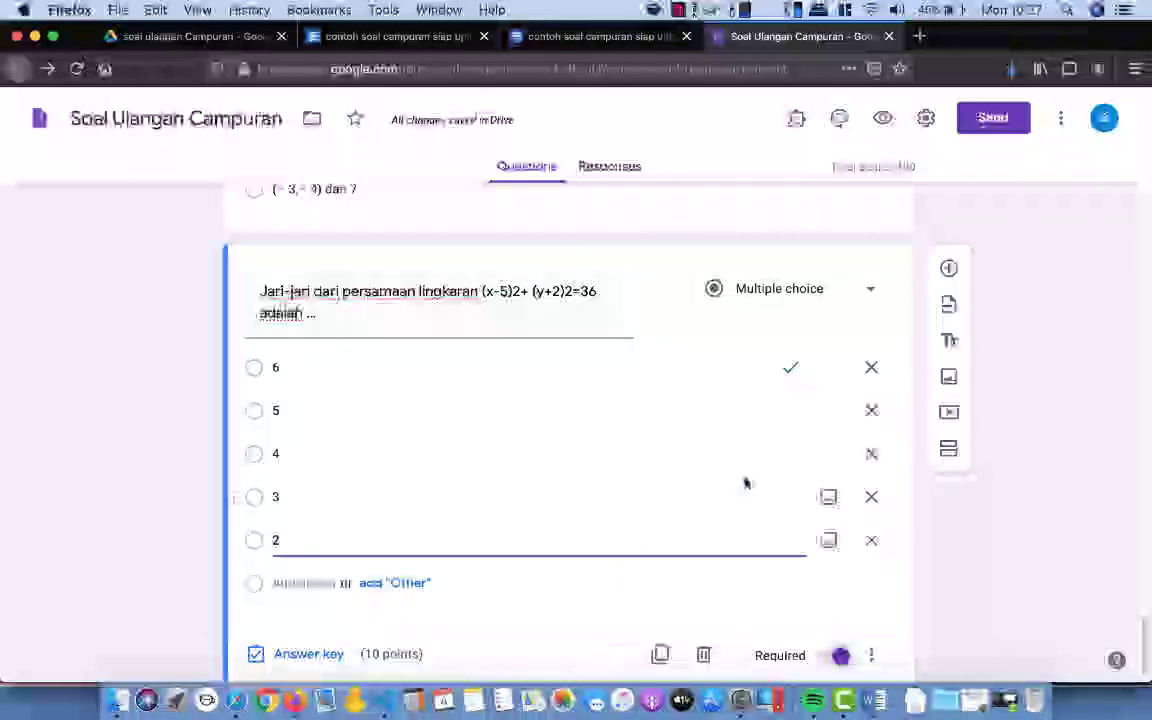
click(742, 480)
scroll(743, 455, down, 1)
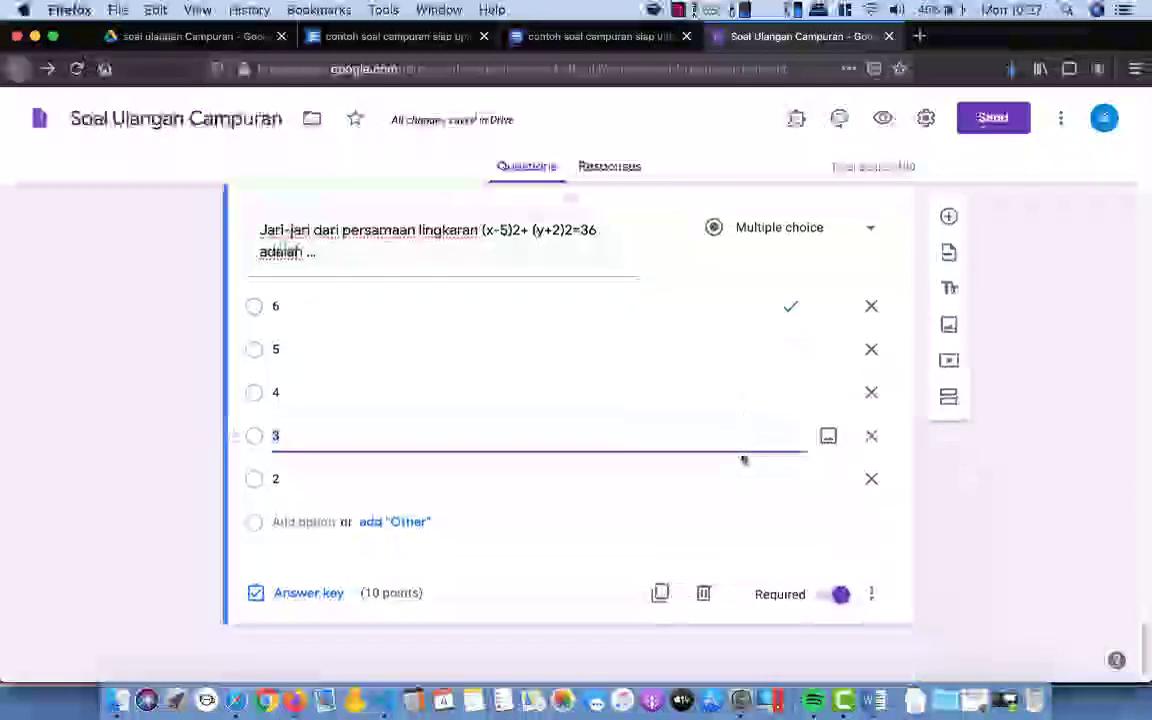
scroll(743, 460, up, 10)
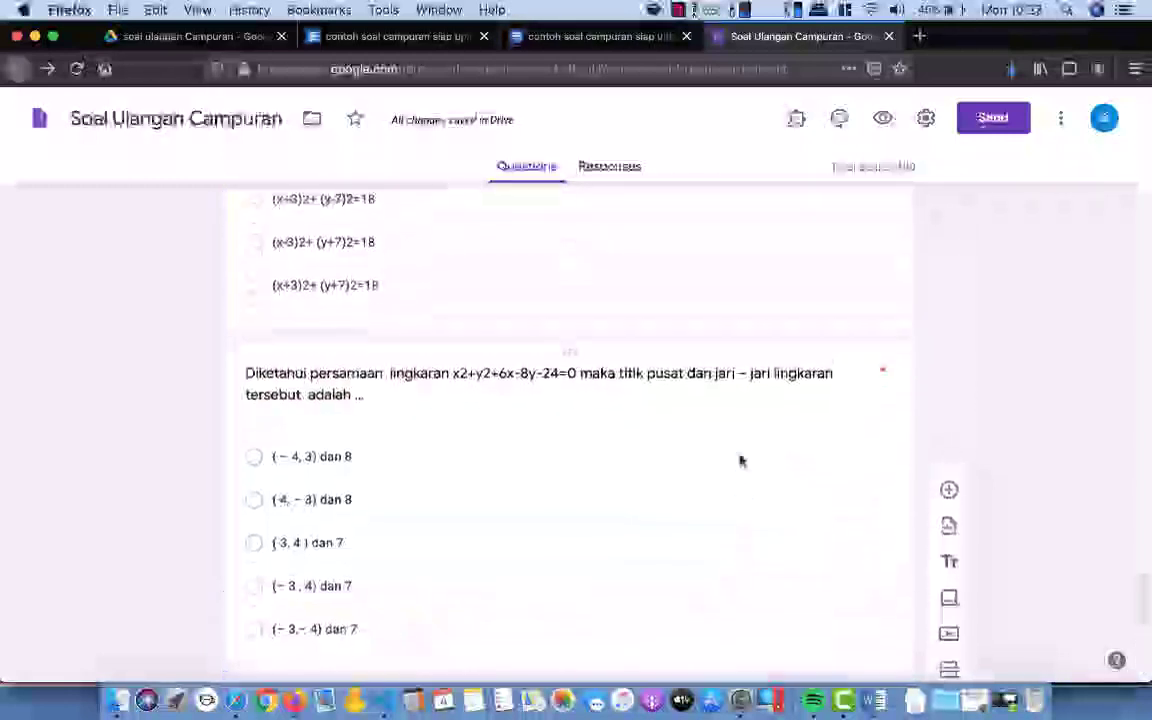
scroll(740, 458, up, 1)
scroll(740, 457, up, 2)
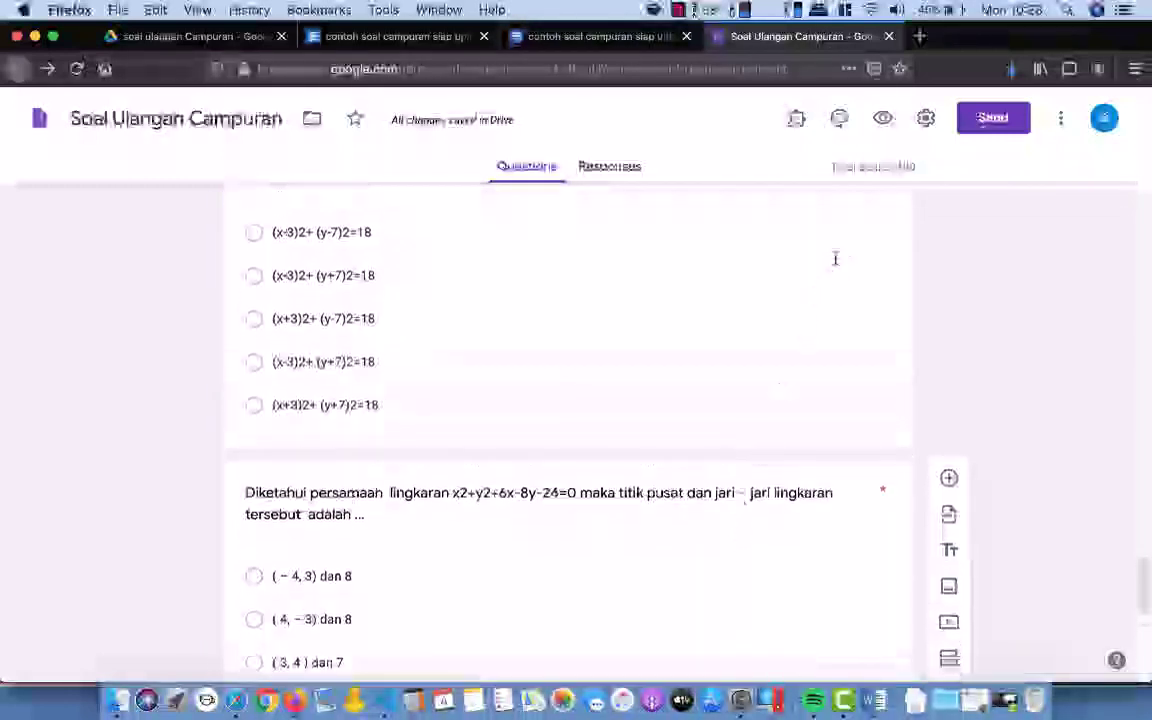
click(883, 118)
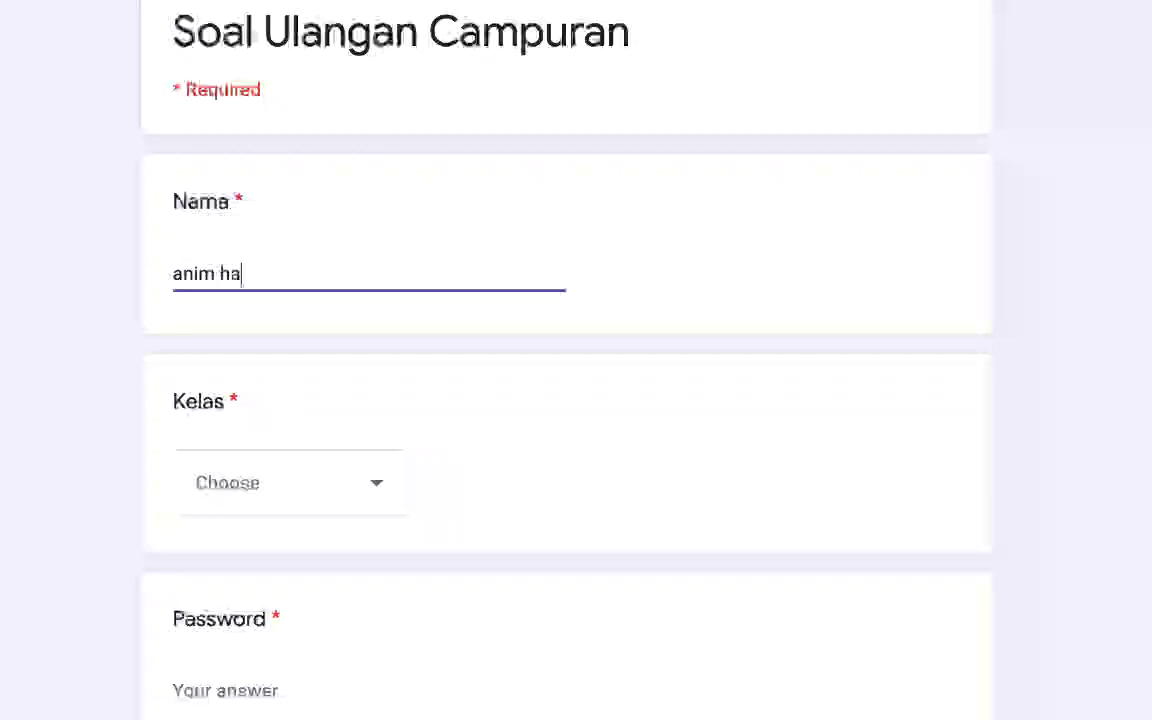
Step: Select X MIPA 1 from the Kelas dropdown
click(237, 498)
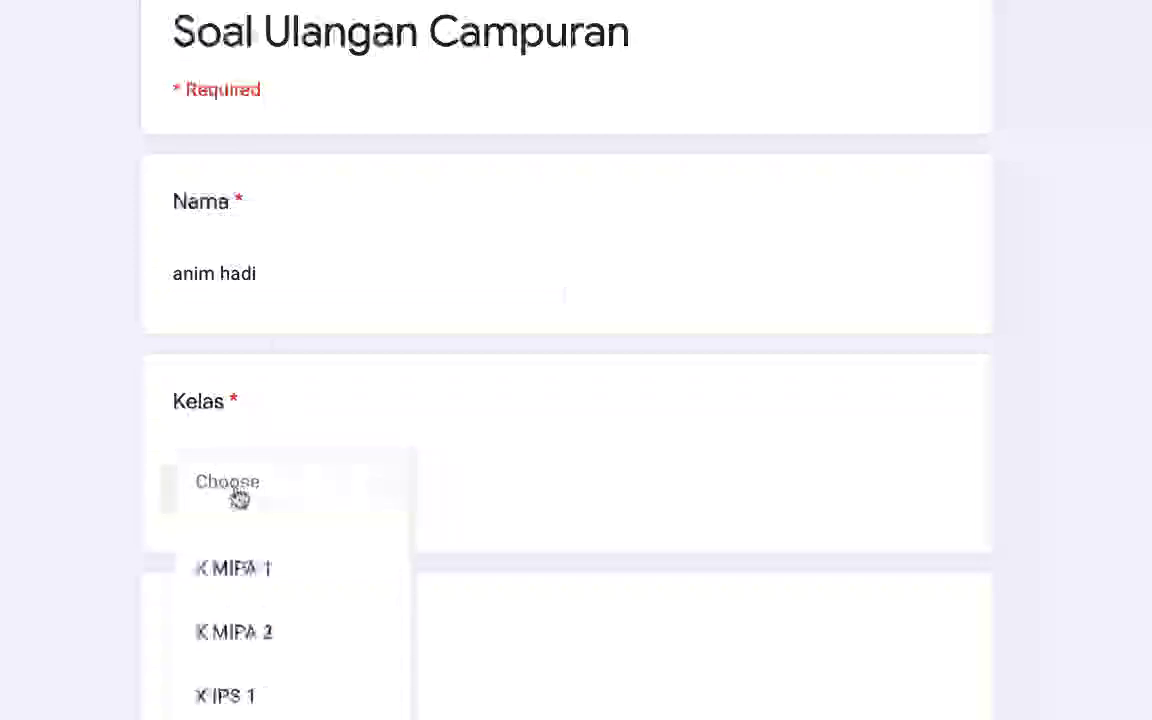
click(239, 576)
scroll(524, 519, down, 1)
scroll(486, 548, down, 1)
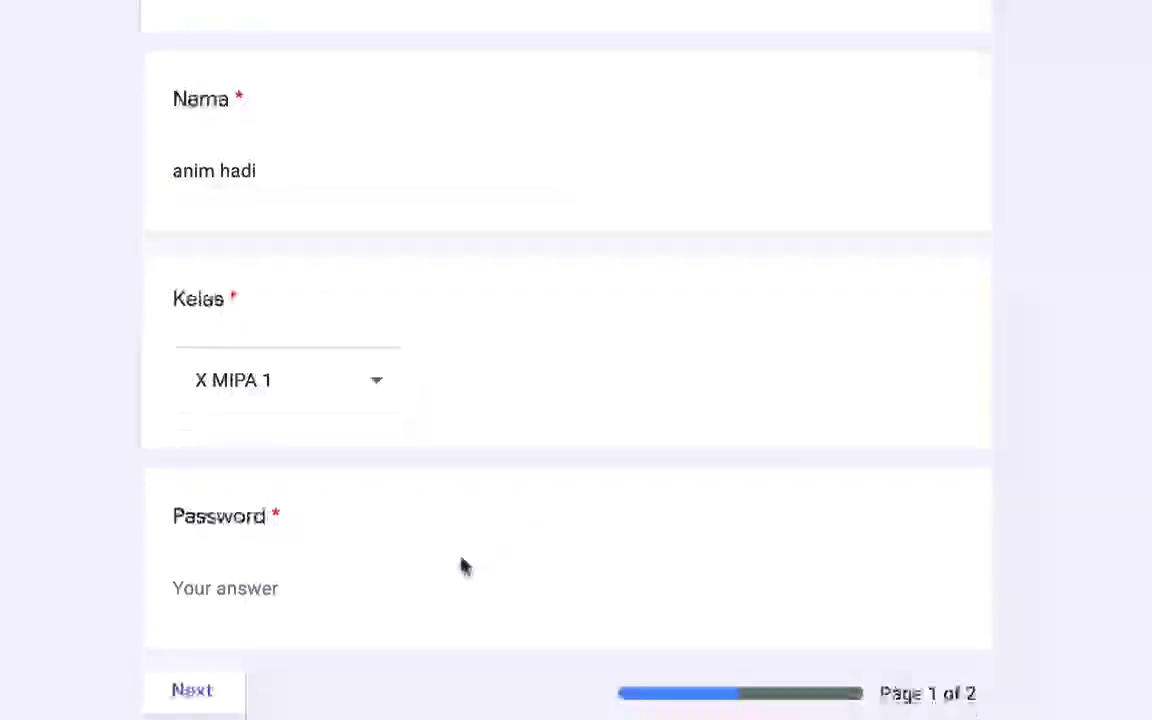
Step: Enter the quiz password so the Salah Password error clears
click(277, 588)
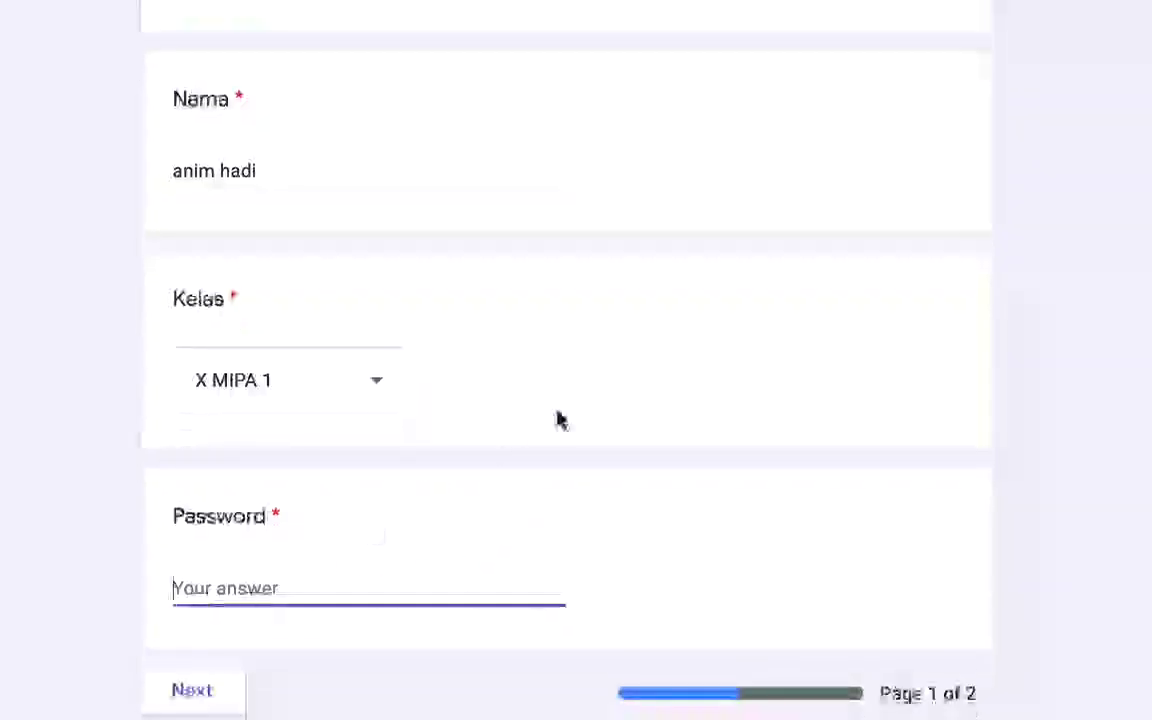
text(campur)
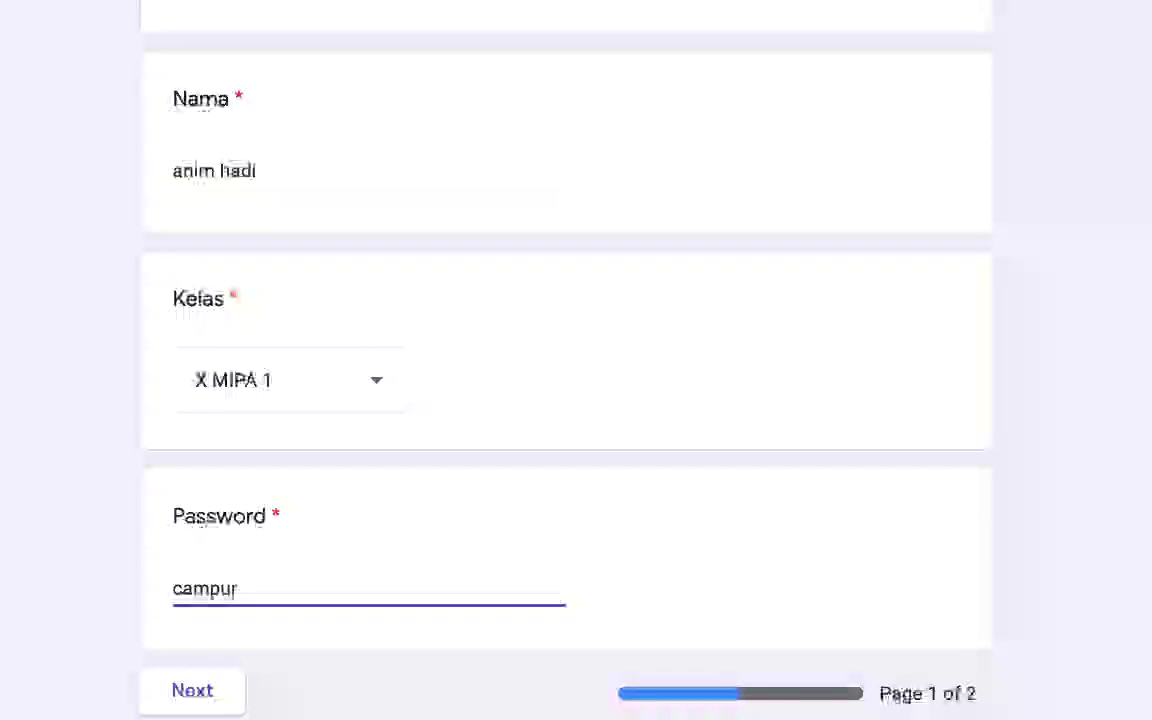
click(724, 492)
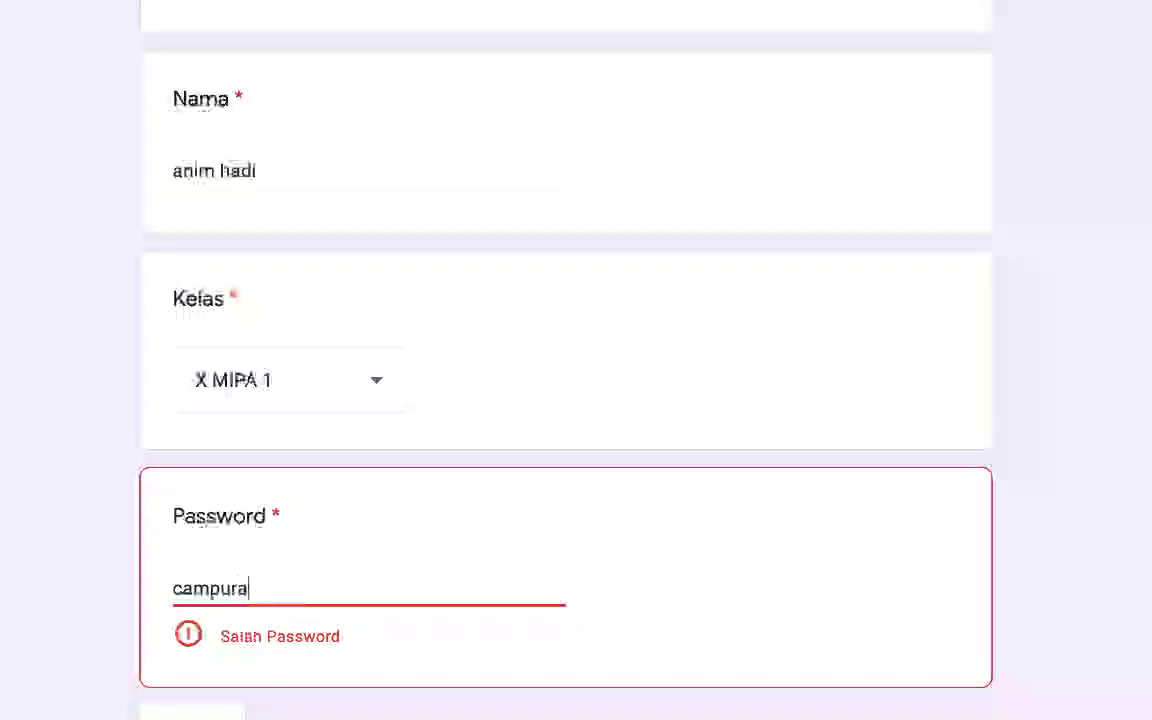
text(n)
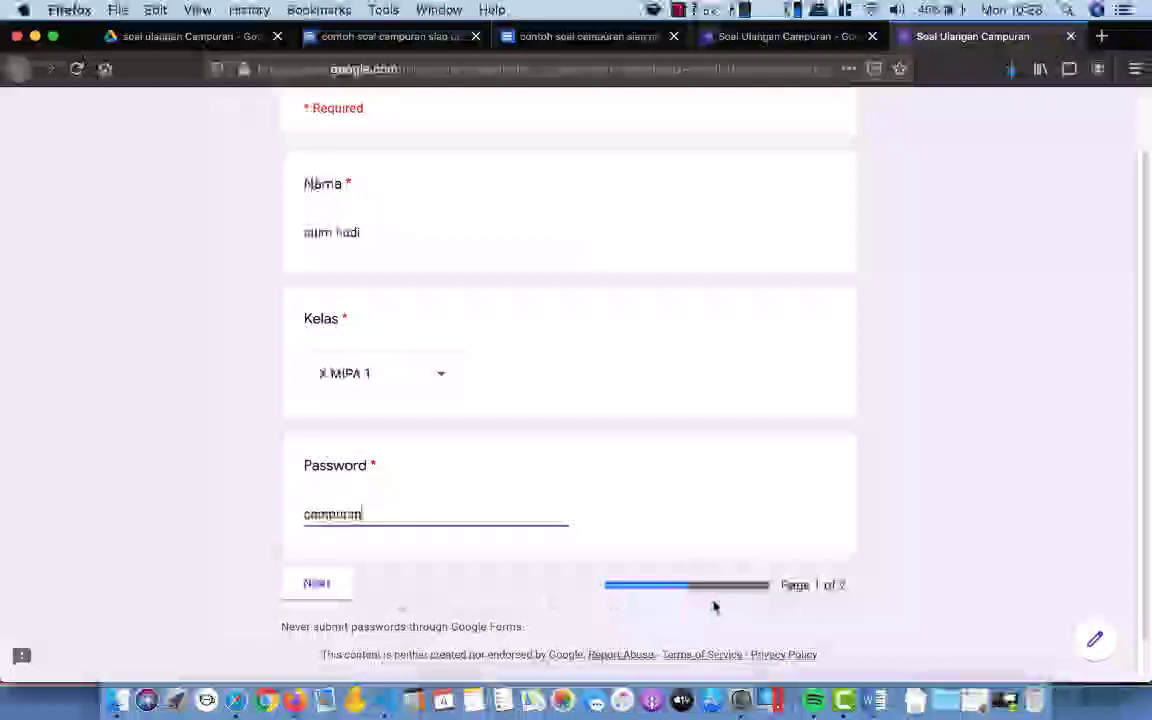
Step: Answer the momentum and tajwid questions with their second options, and the centre question with (4, −3) dan 8
click(320, 586)
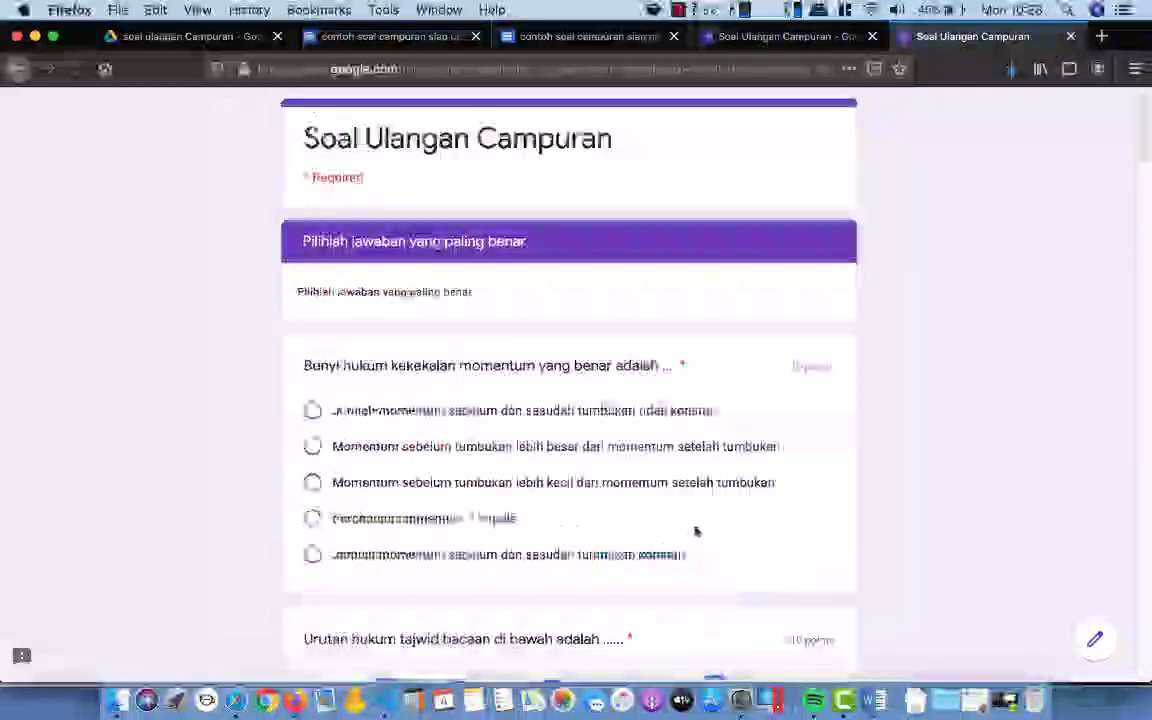
scroll(696, 531, down, 2)
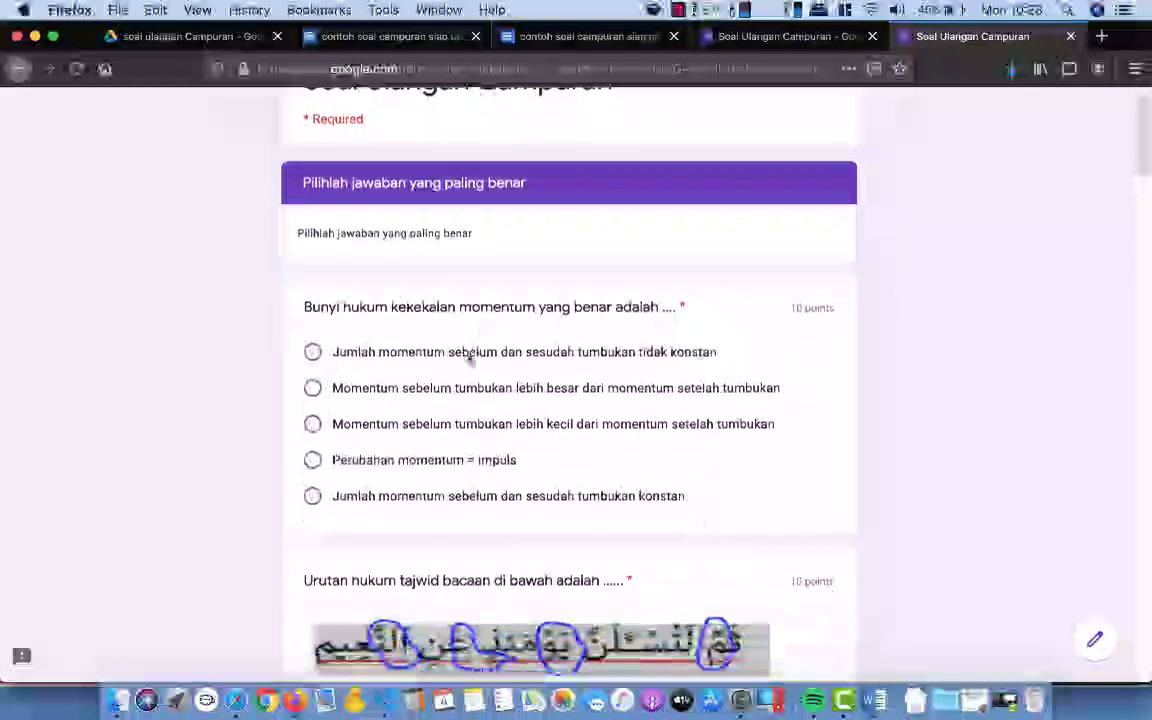
scroll(664, 390, down, 3)
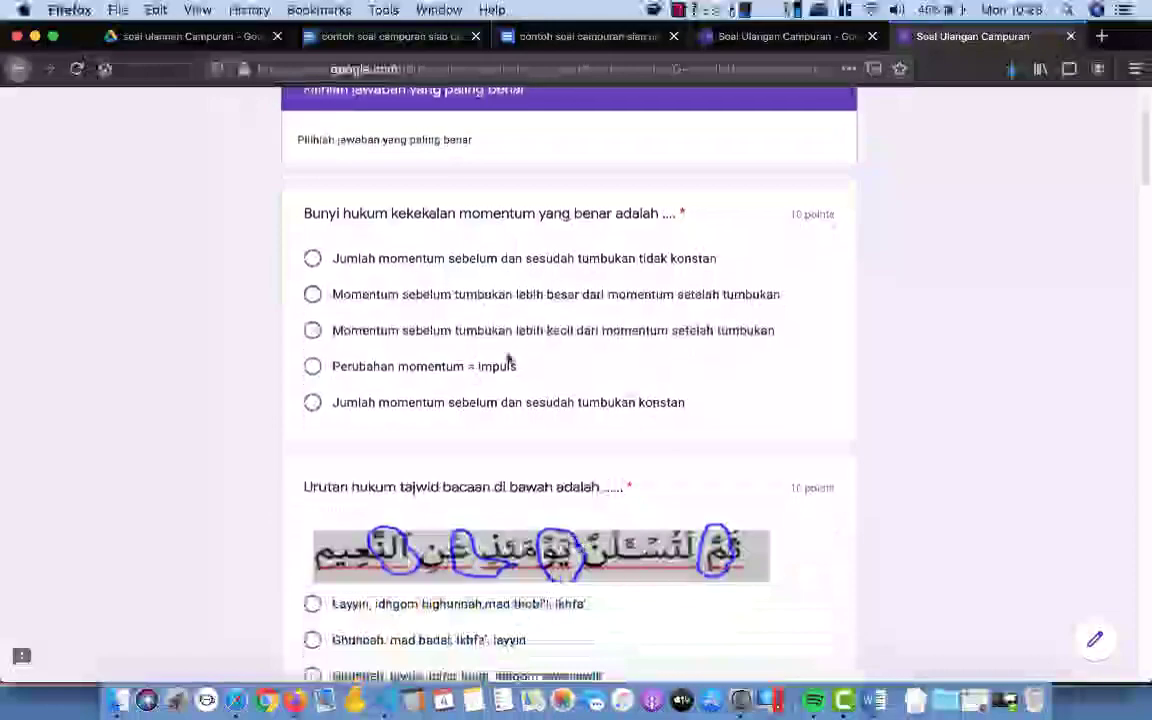
scroll(530, 380, down, 20)
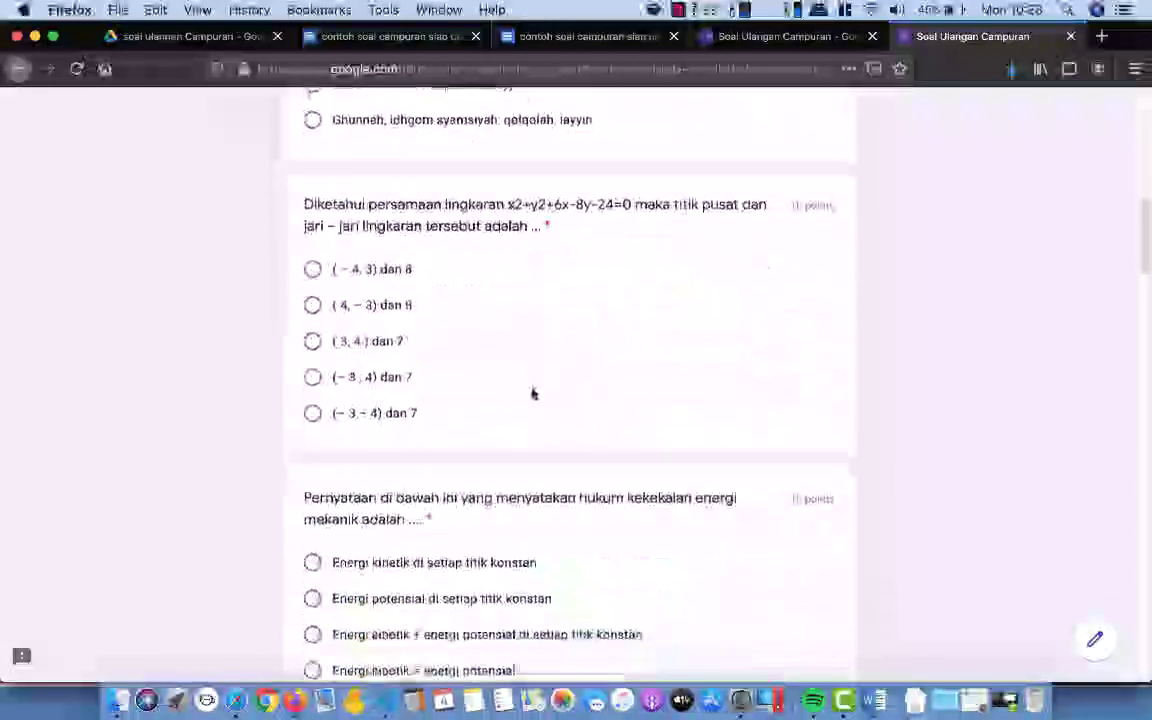
scroll(533, 394, down, 18)
scroll(533, 396, up, 20)
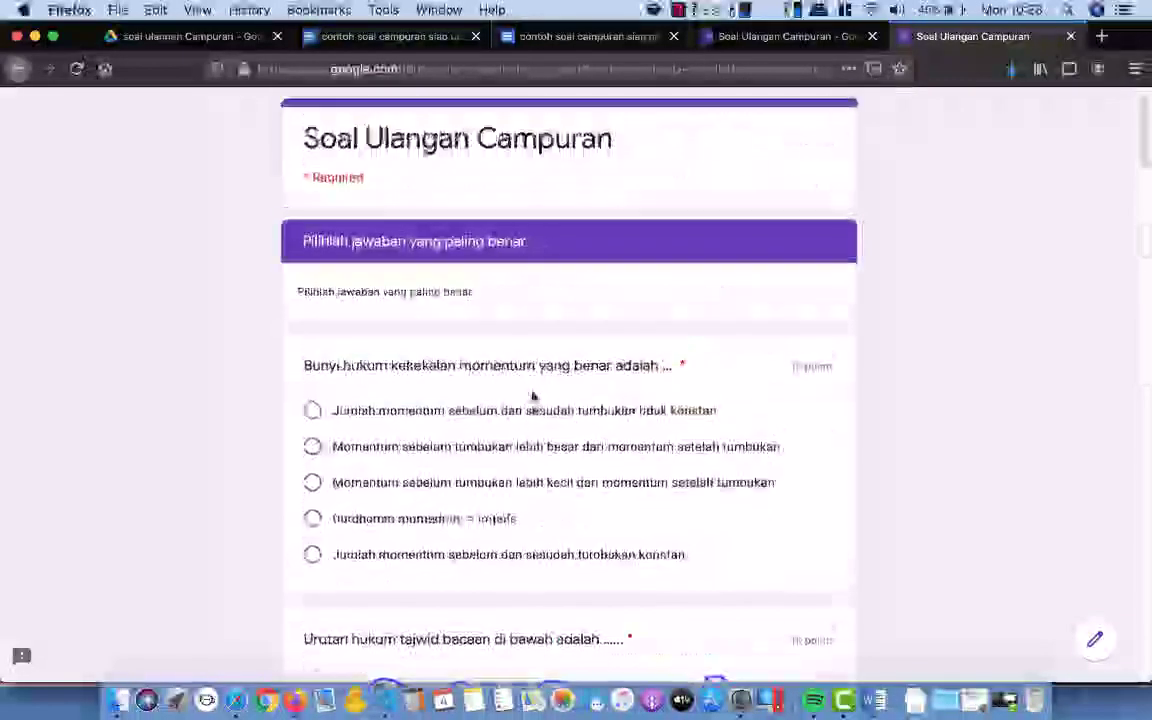
click(316, 445)
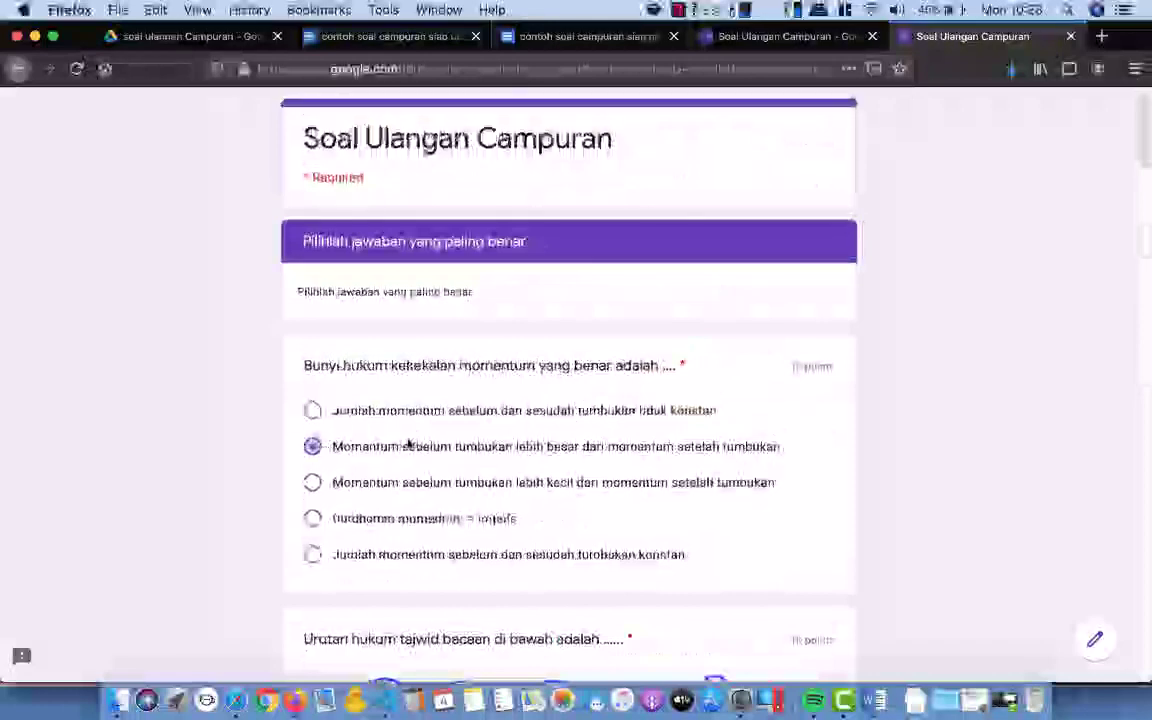
scroll(410, 443, down, 5)
click(312, 483)
scroll(360, 478, down, 5)
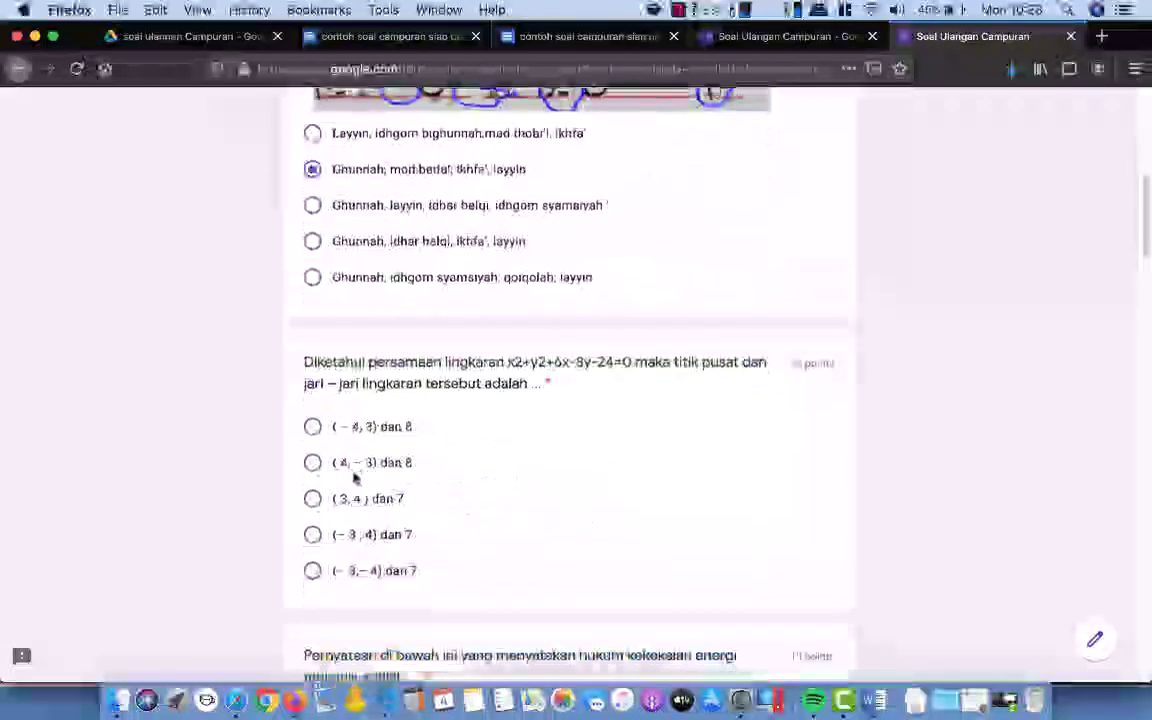
click(313, 463)
Step: Choose a1 > a2 dan m1 > m2, Iqlab idgom bilaghunnah mad silah, (x-3)2+ (y+7)2=18, and NH4+
scroll(430, 468, down, 5)
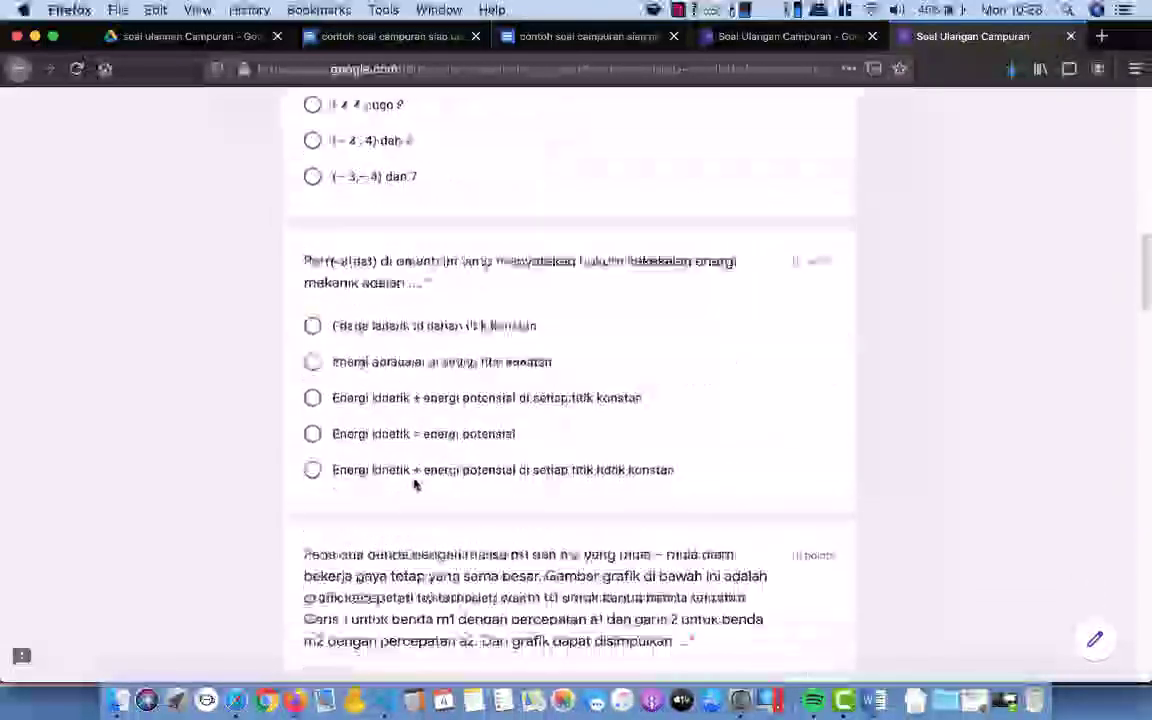
scroll(300, 380, down, 5)
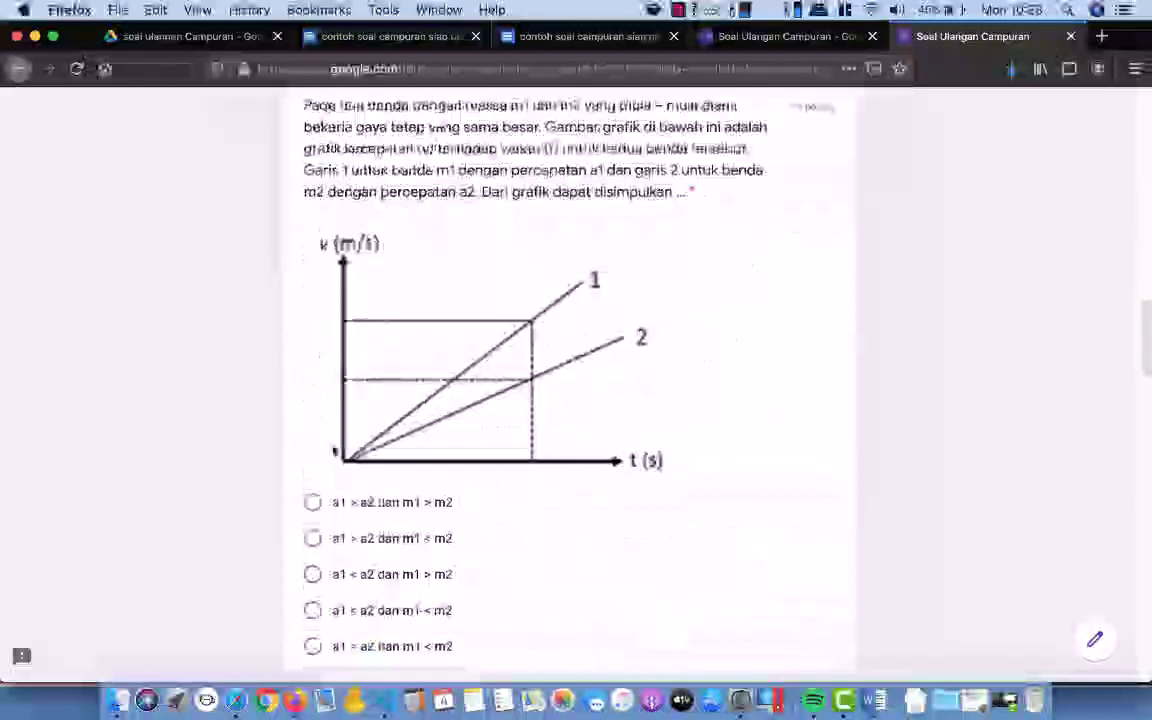
click(312, 502)
scroll(487, 449, down, 5)
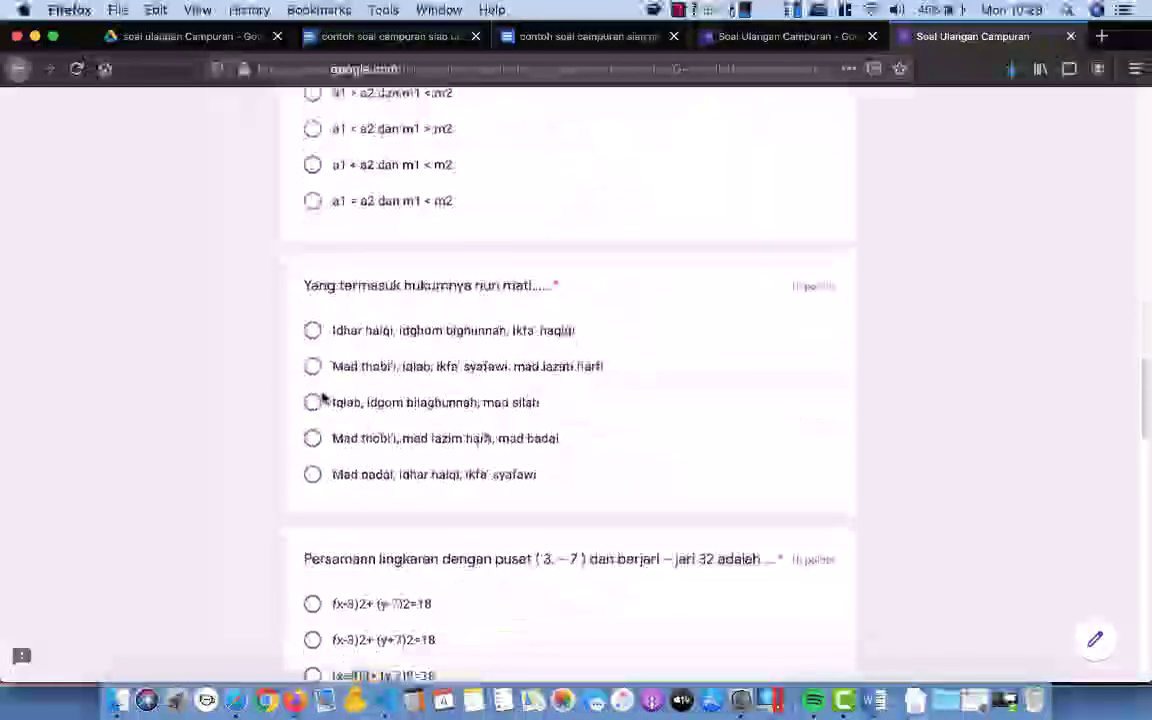
click(313, 402)
scroll(427, 386, down, 2)
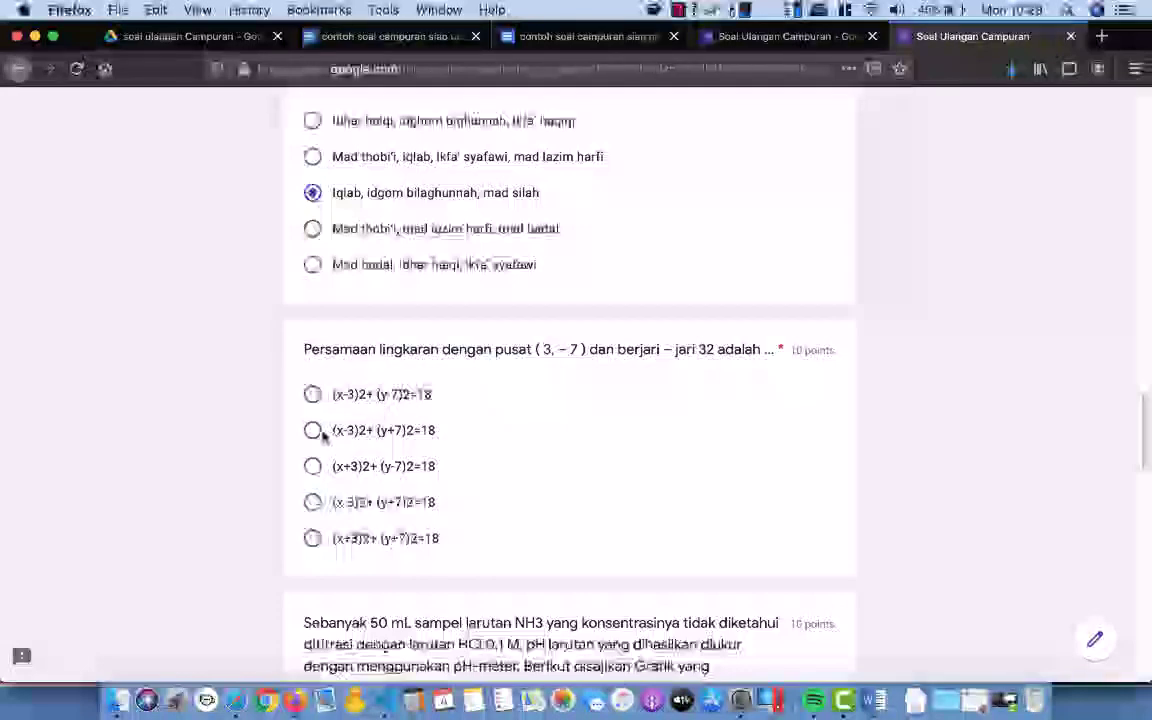
click(330, 432)
scroll(440, 420, down, 8)
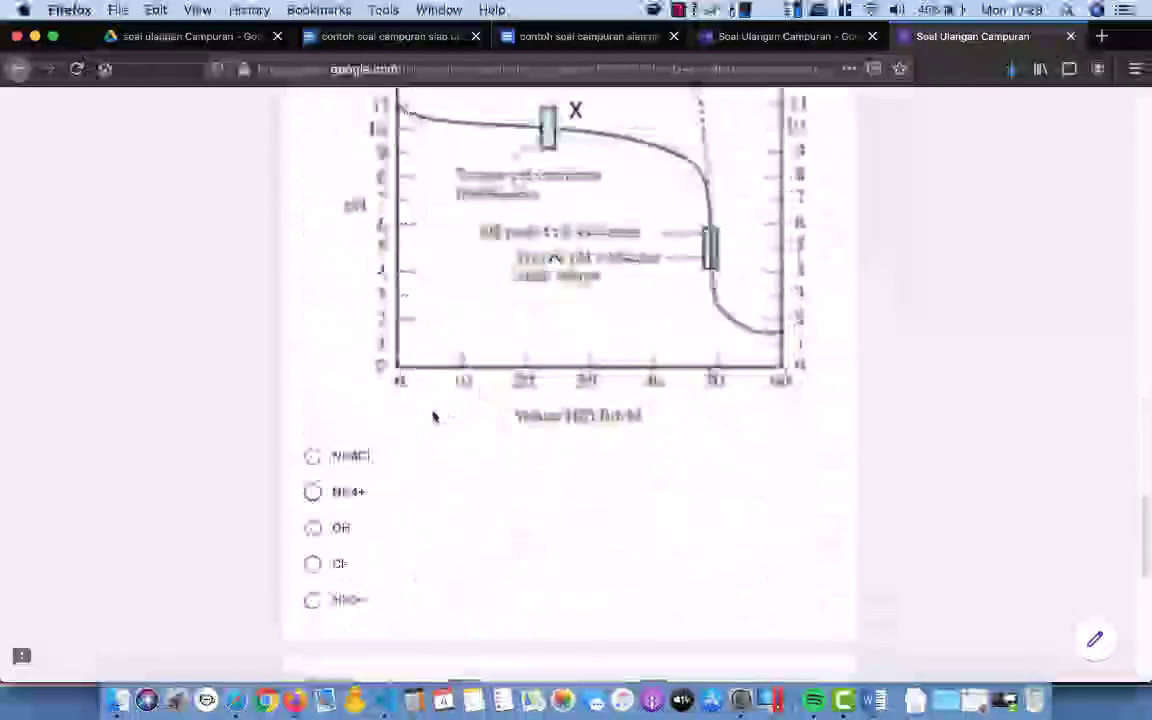
click(313, 492)
Step: Answer 220 J for the work question and submit the response
scroll(486, 442, down, 5)
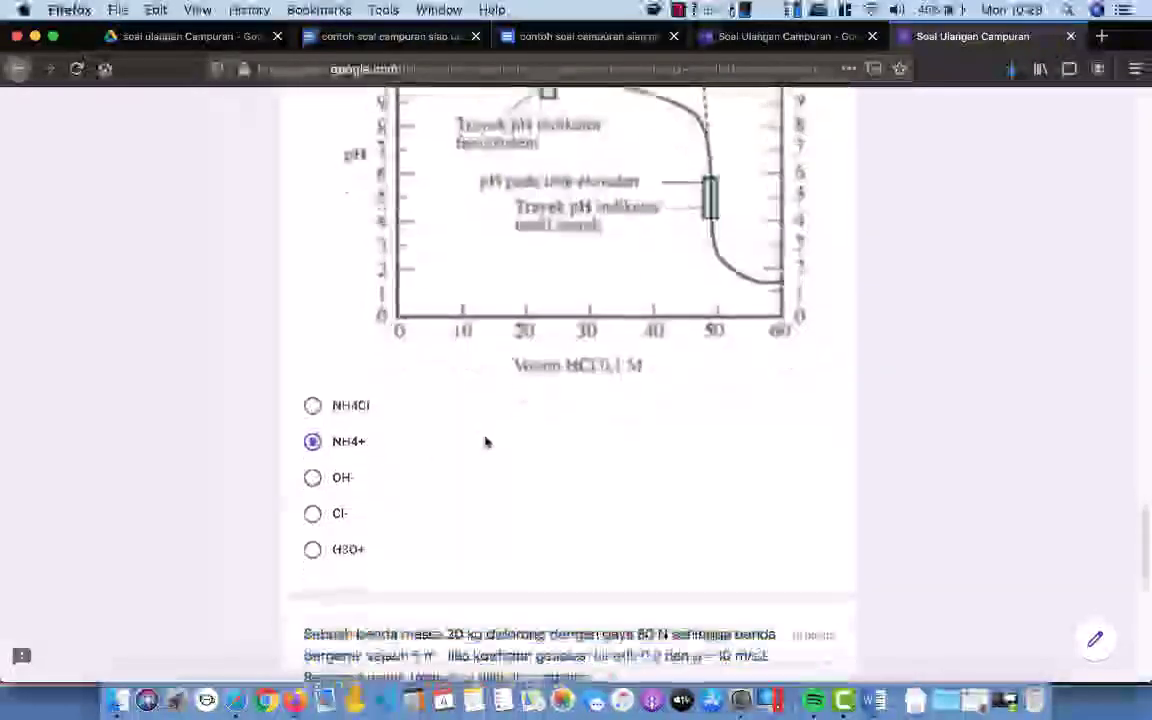
click(315, 303)
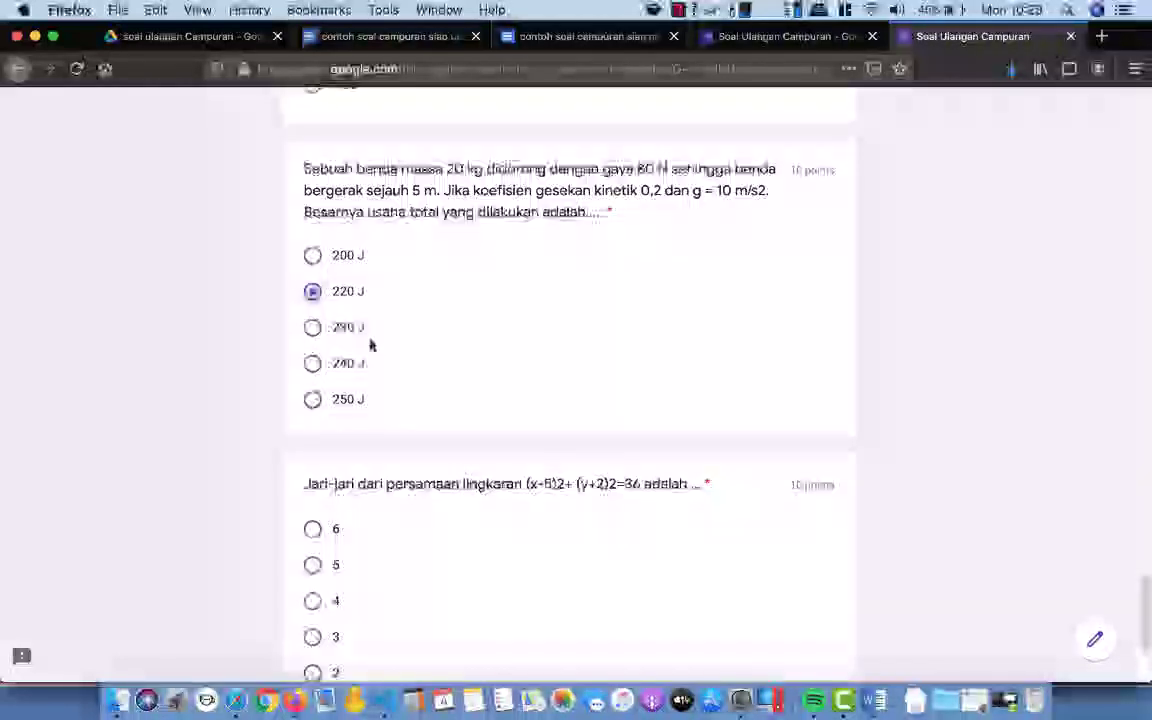
scroll(370, 342, down, 3)
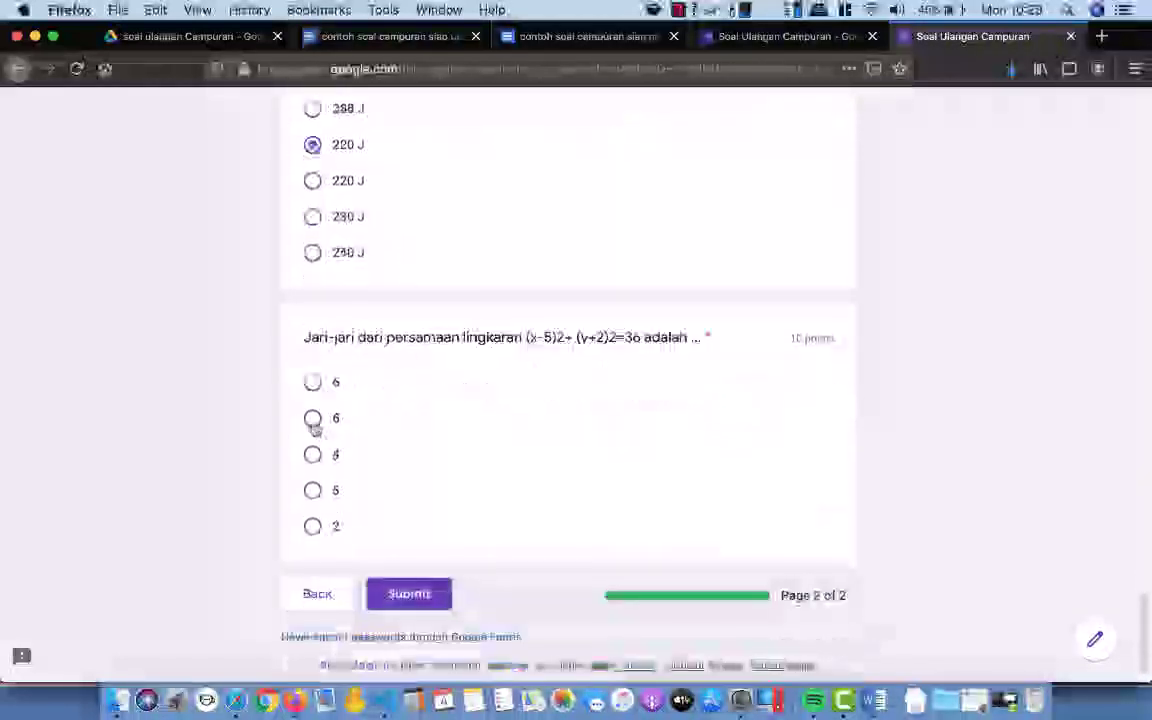
scroll(630, 413, down, 1)
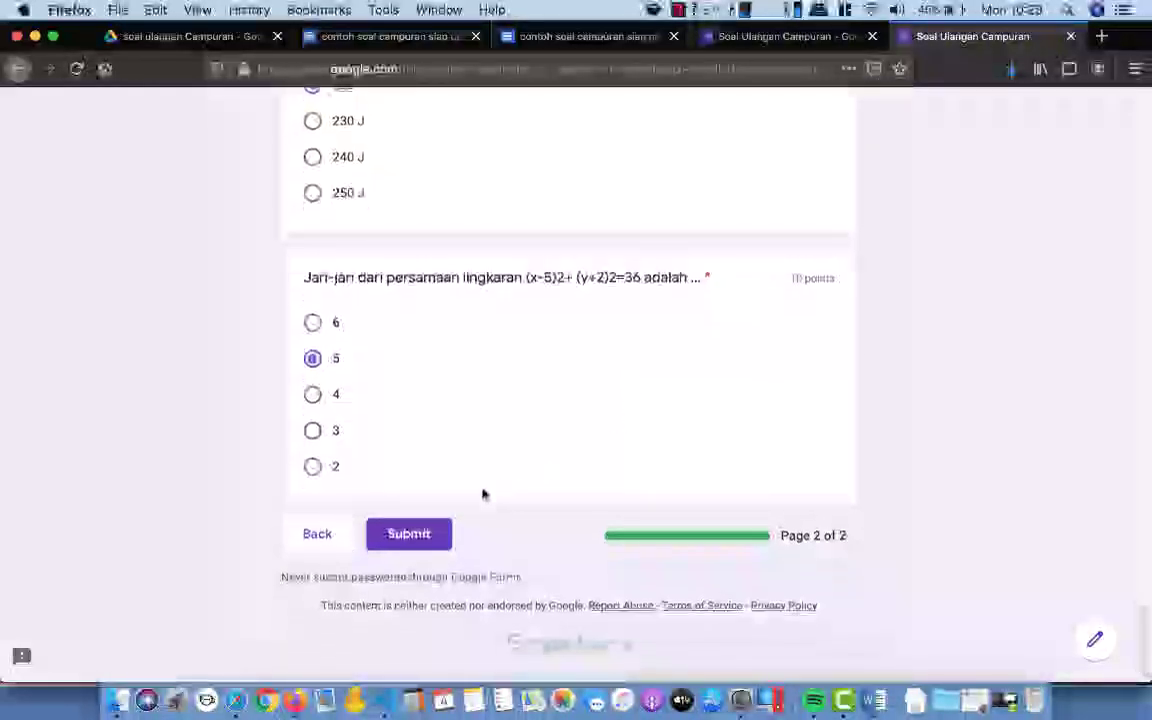
click(412, 535)
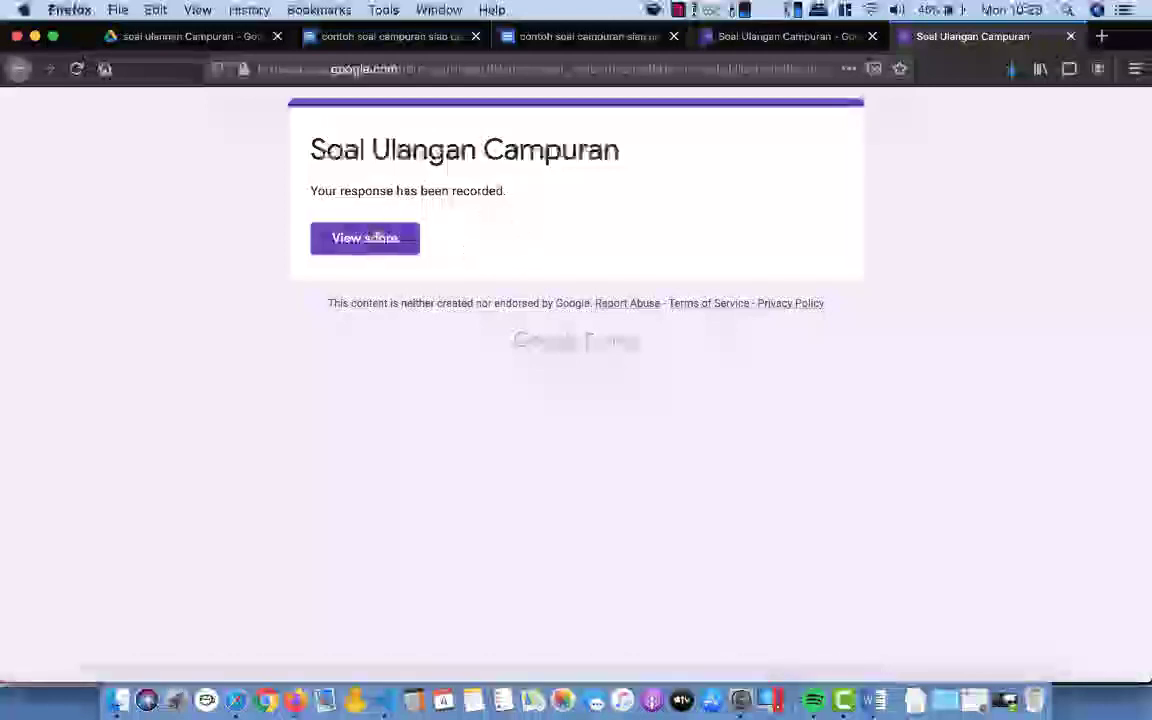
Step: Check the submission's score, then switch back to the Soal Ulangan Campuran editor tab
click(379, 250)
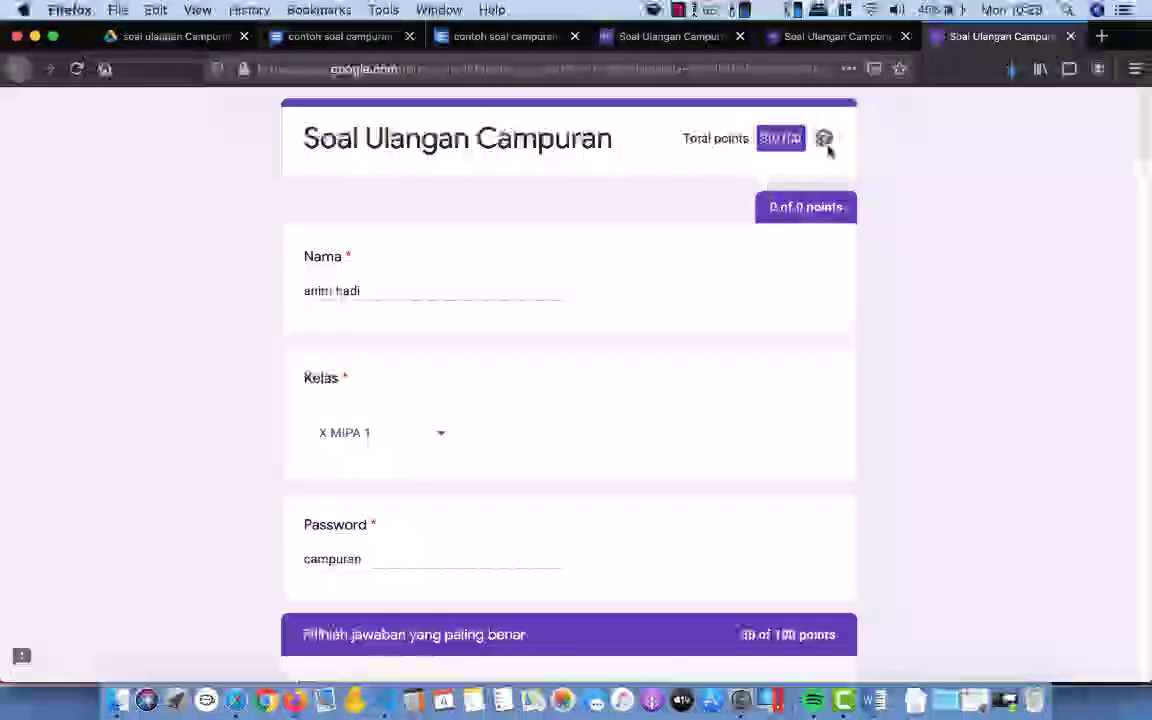
click(668, 36)
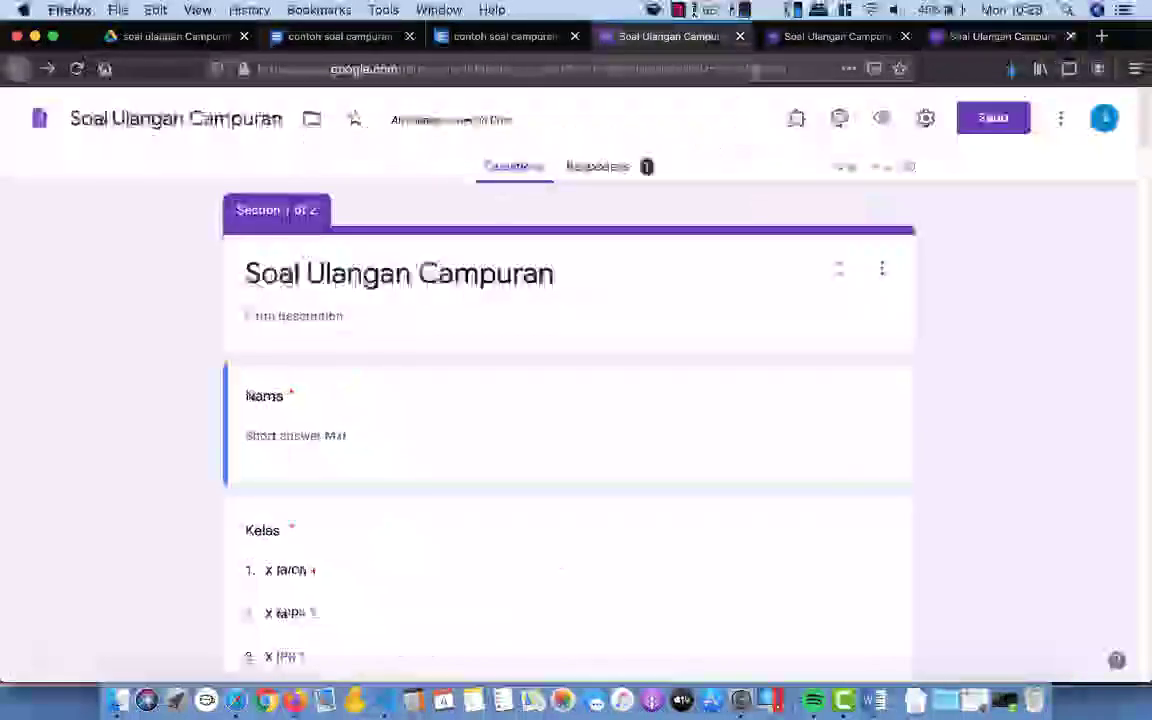
click(818, 40)
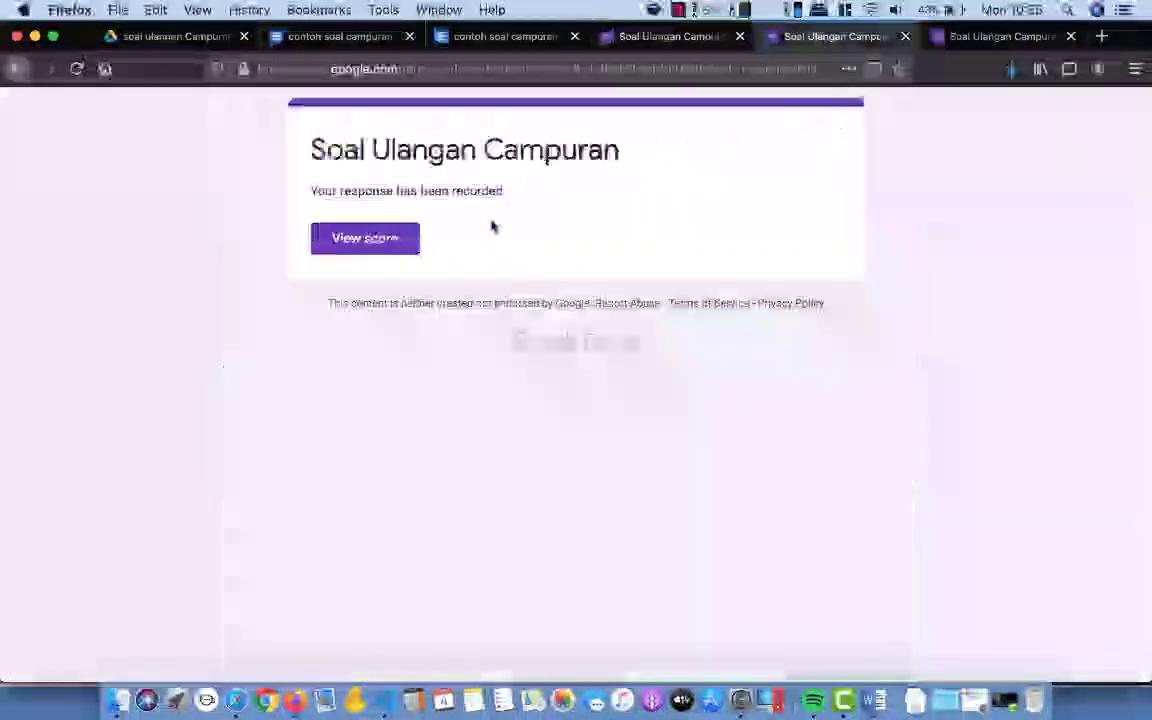
key(ctrl+Tab)
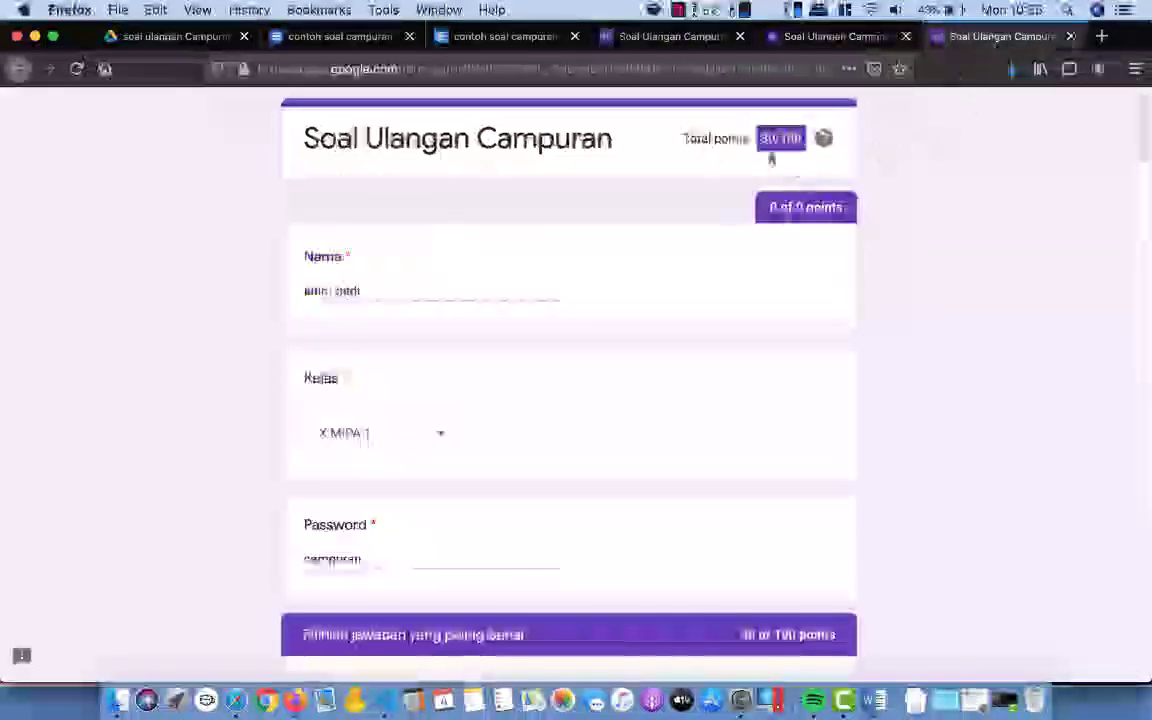
click(640, 40)
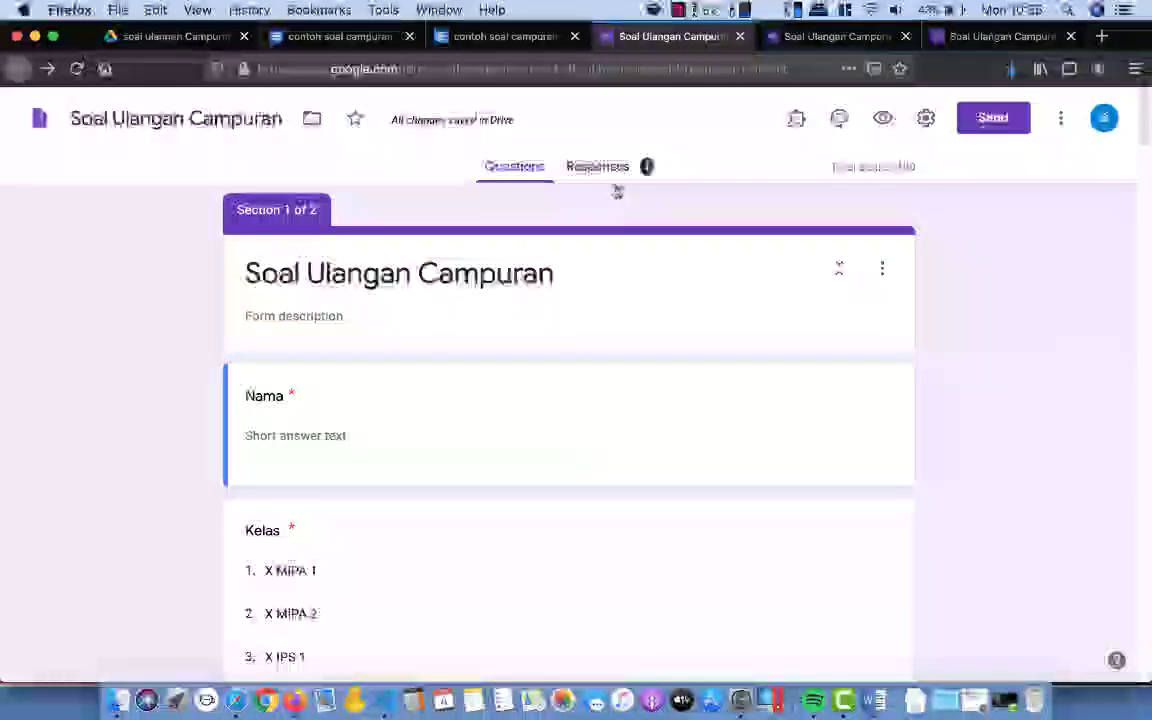
Step: Link responses to a new 'Soal Ulangan Campuran (Responses)' spreadsheet and allow its pop-up
click(611, 178)
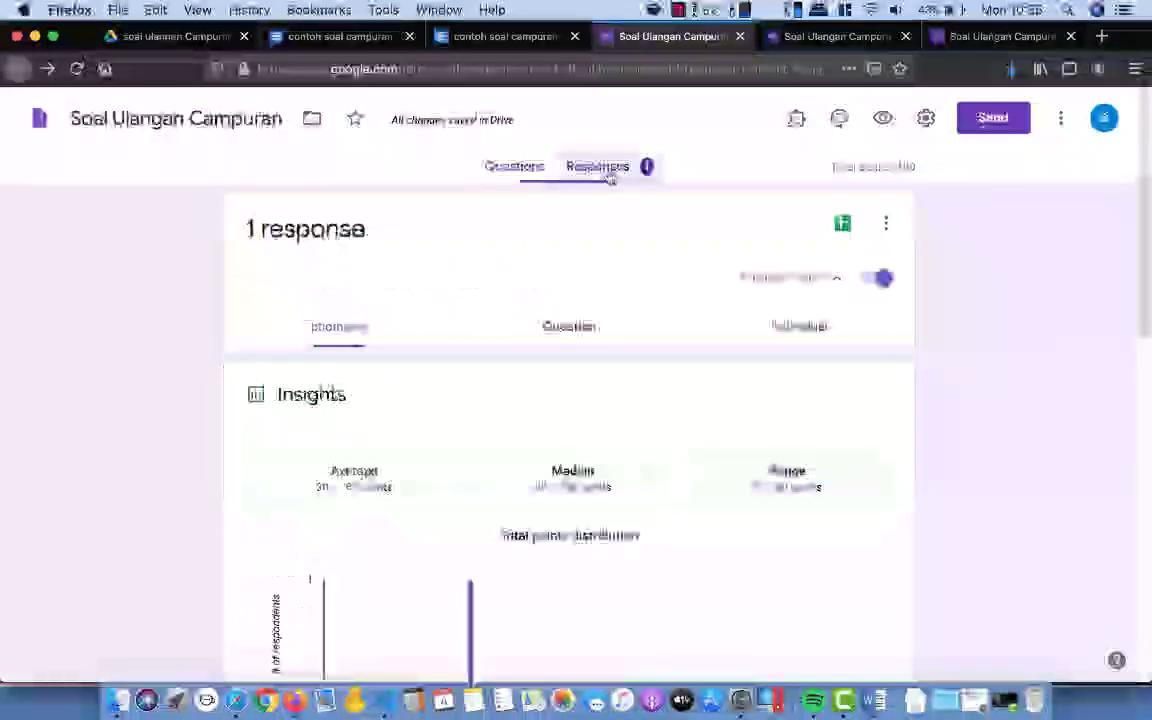
click(842, 225)
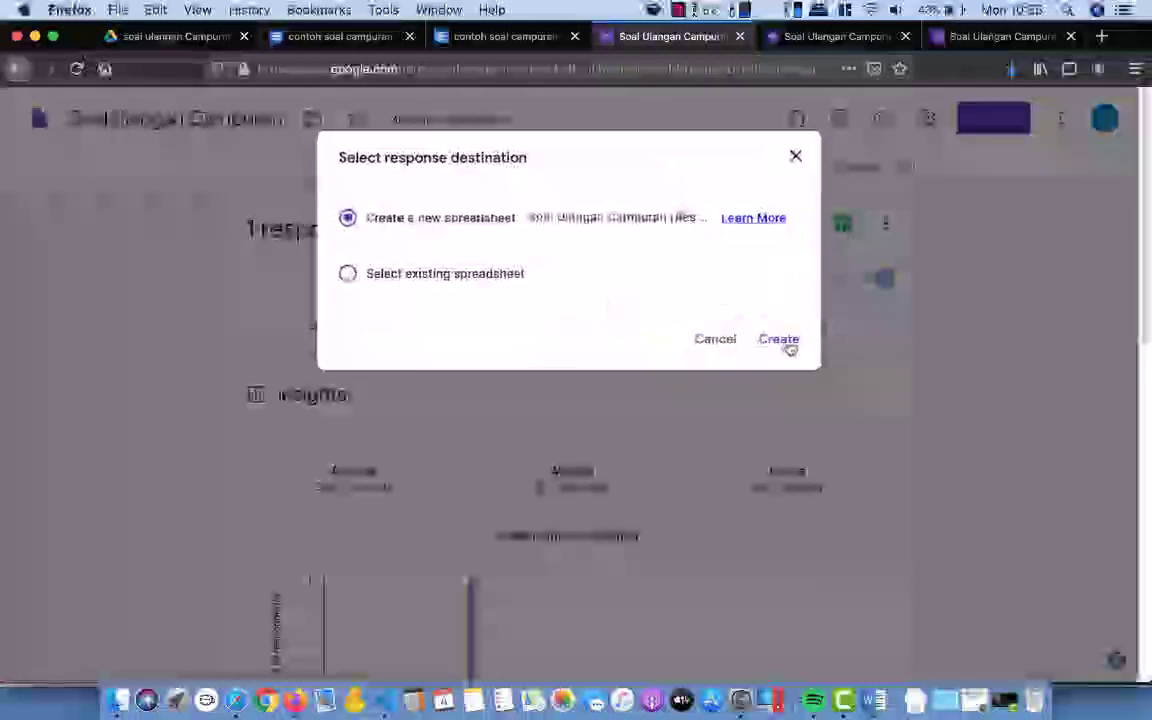
click(785, 342)
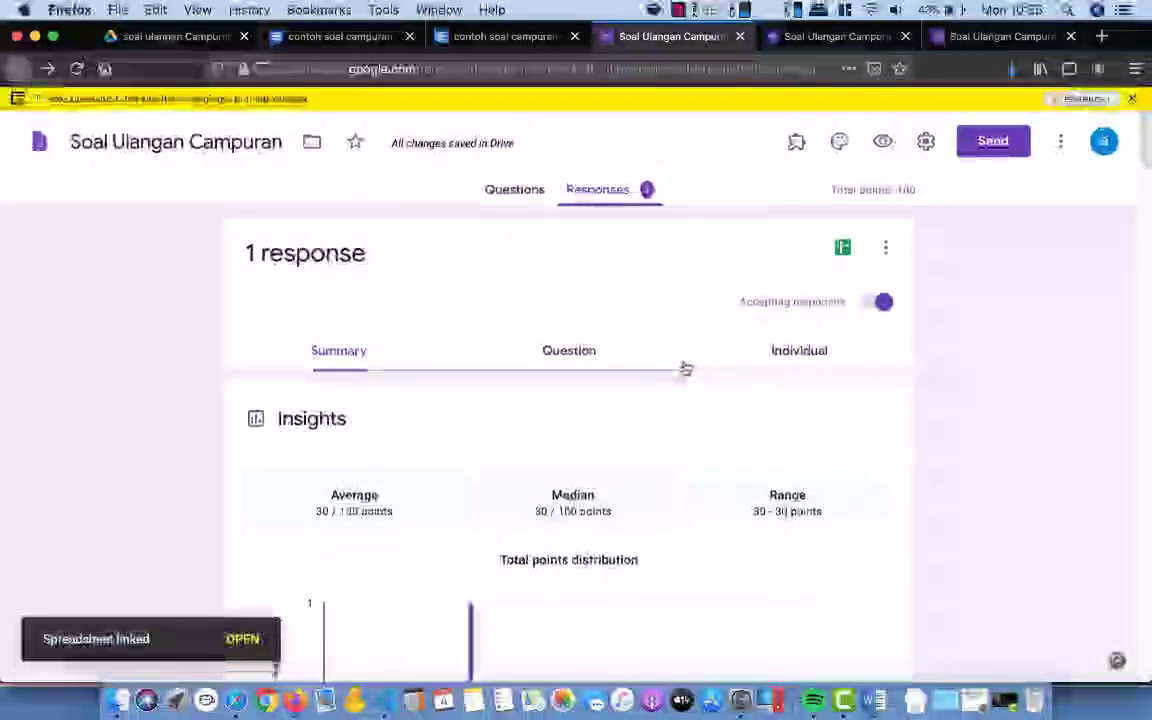
click(1082, 99)
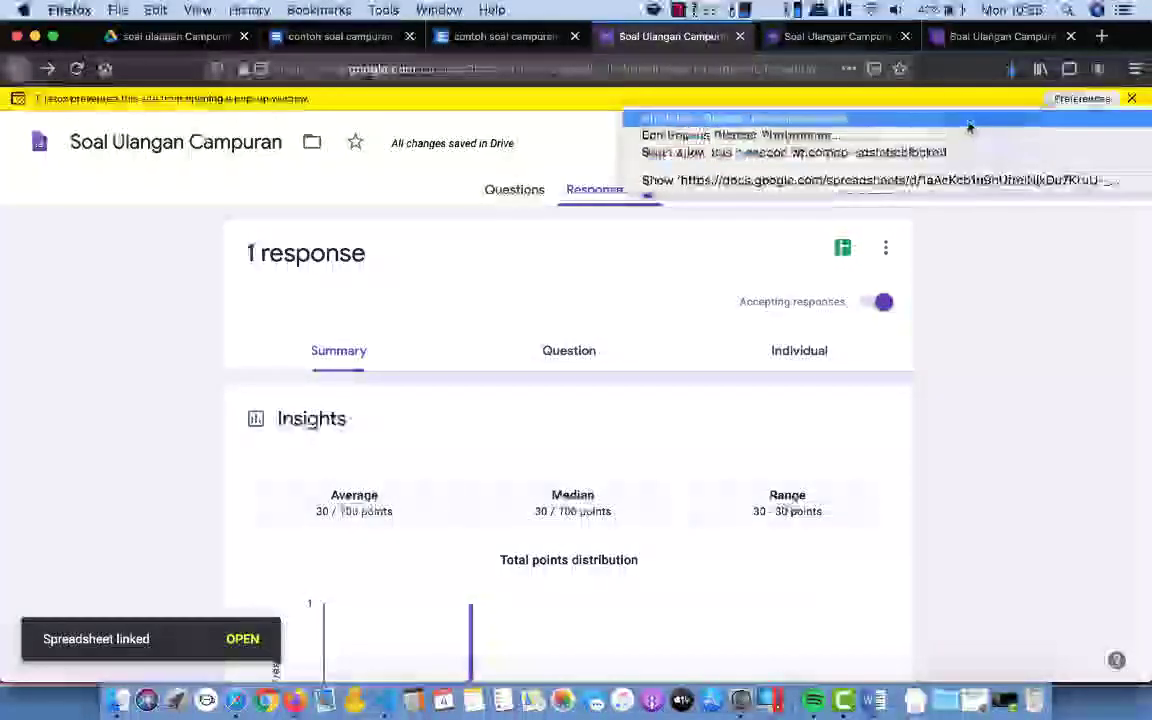
click(967, 123)
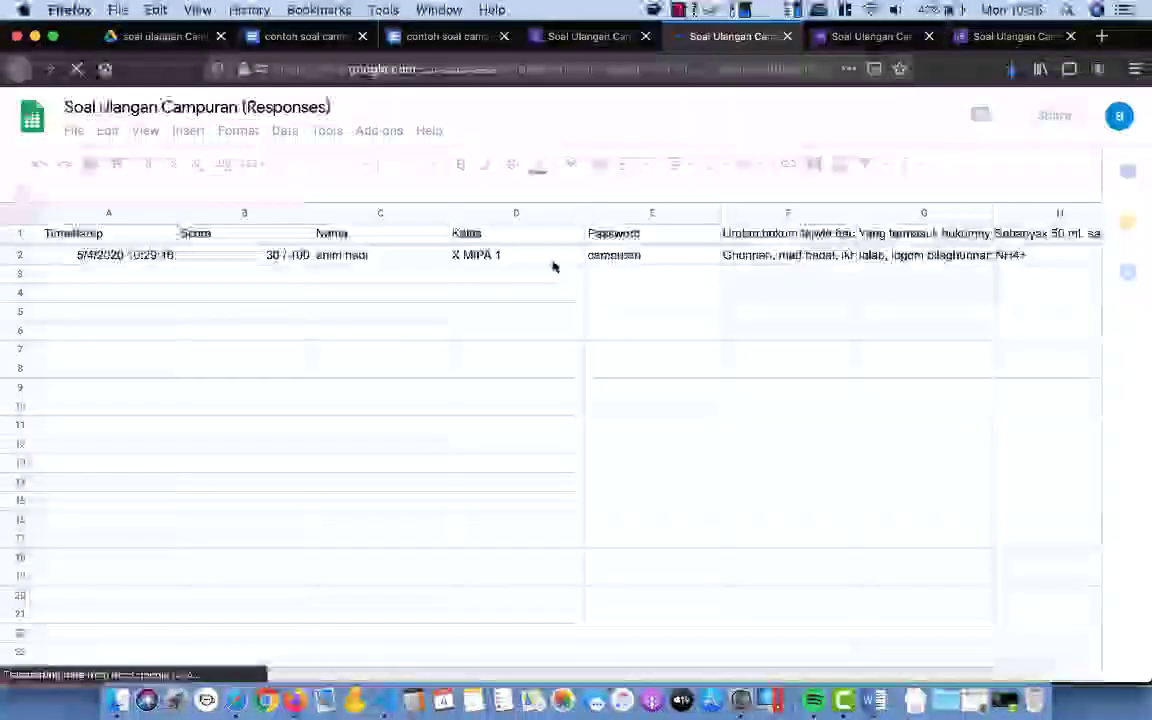
Step: Inspect row 2's Timestamp, Nama, Kelas X MIPA 1 and Password answers, then return to Forms
click(400, 260)
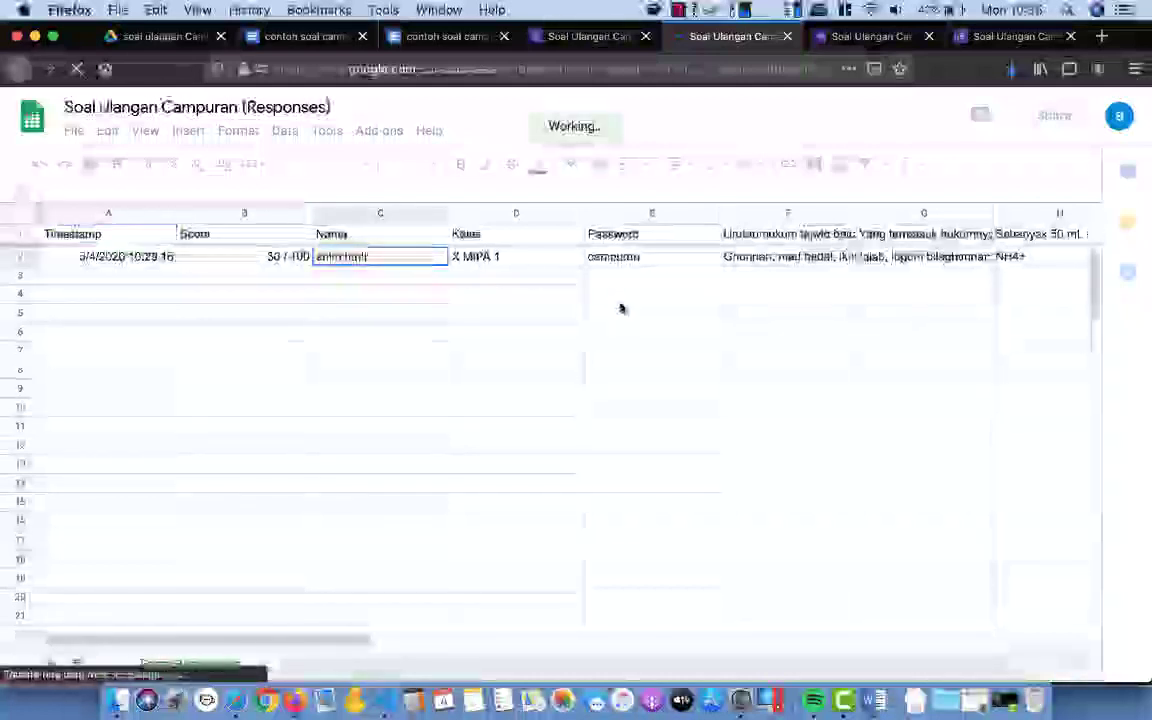
click(650, 257)
key(Right)
key(Right)
key(Right)
key(Right)
key(Right)
key(Right)
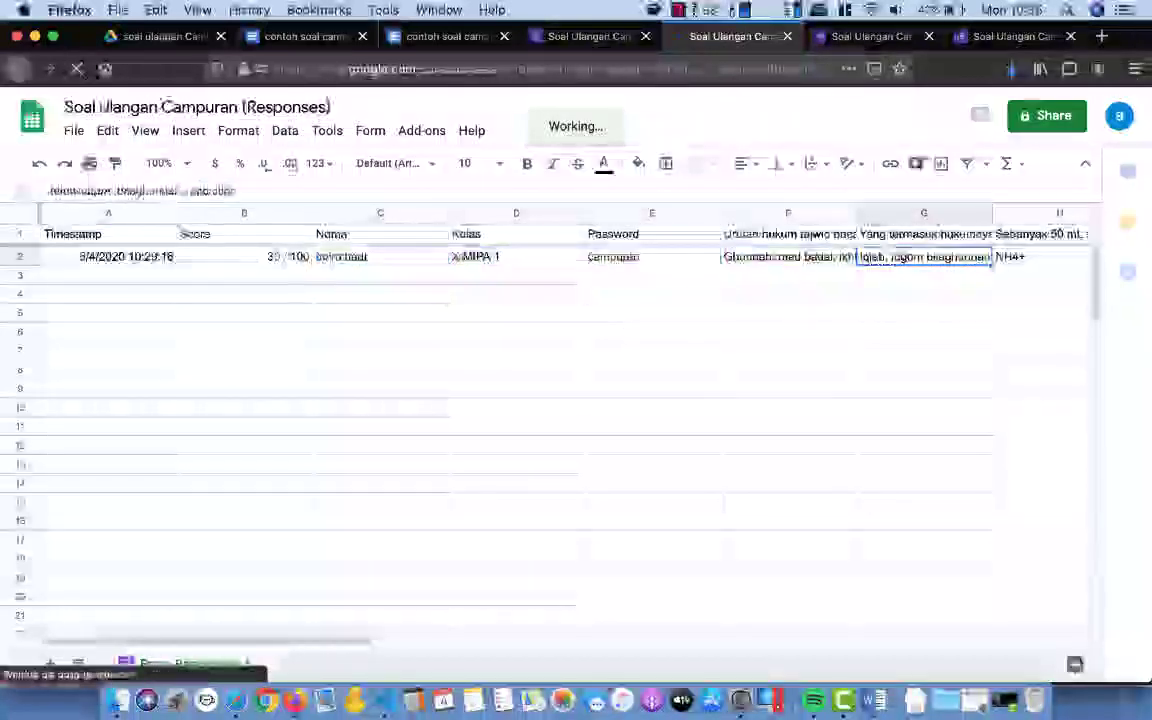
key(Right)
key(Right)
key(Right)
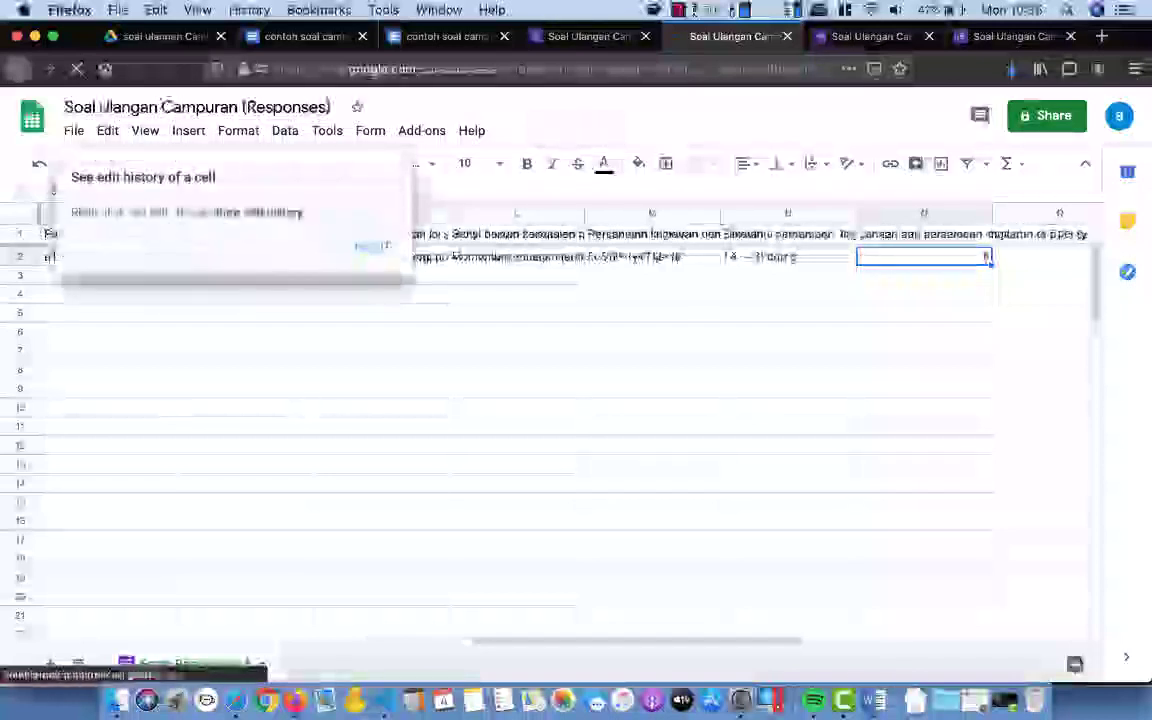
click(375, 248)
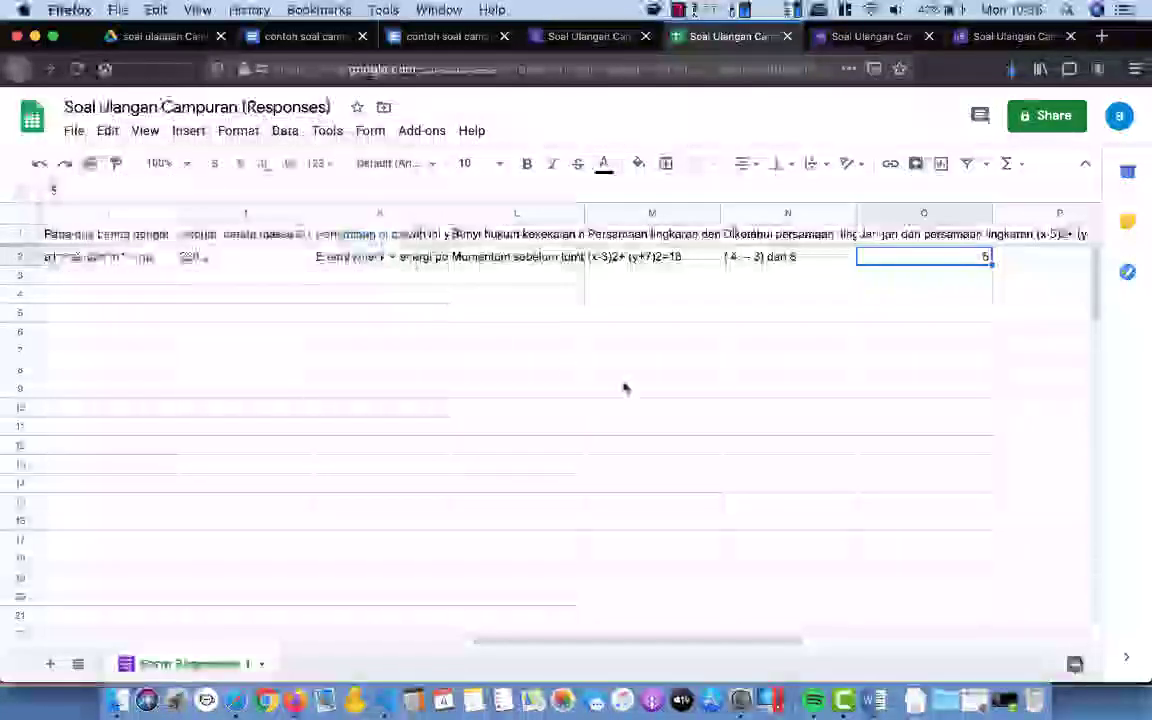
scroll(623, 388, right, 5)
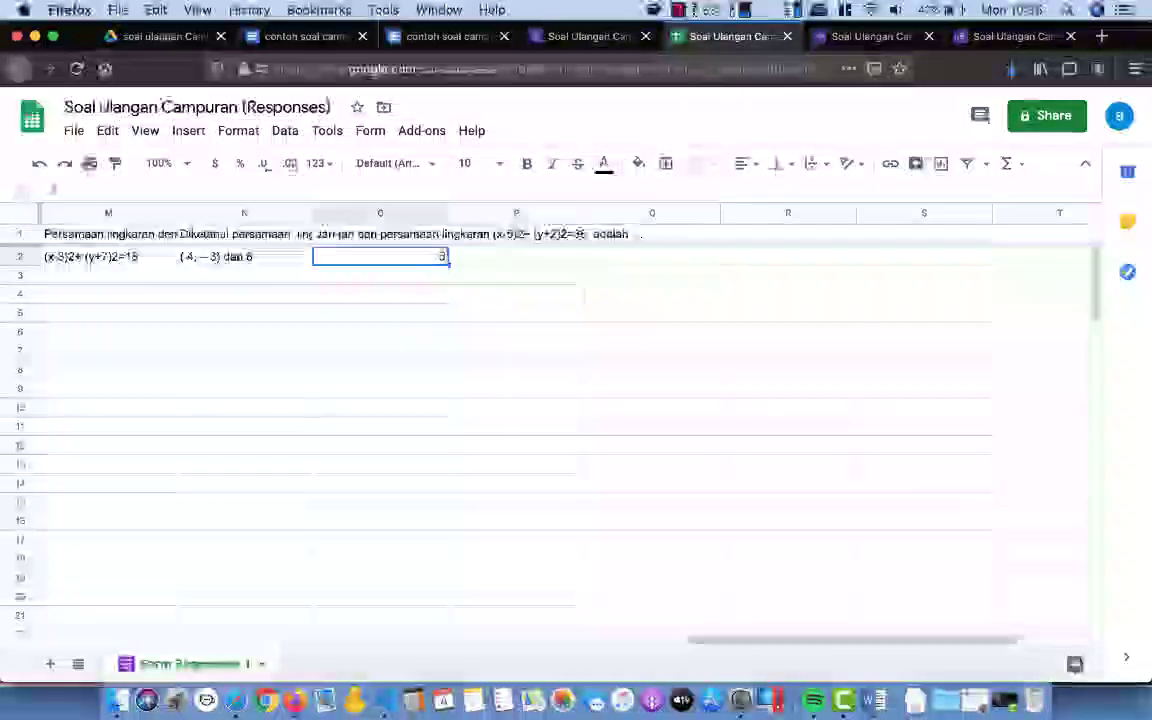
key(Left)
key(Left)
key(Left)
key(Left)
key(Left)
key(Left)
key(Left)
key(Left)
key(Left)
key(Left)
key(Left)
key(Left)
key(Left)
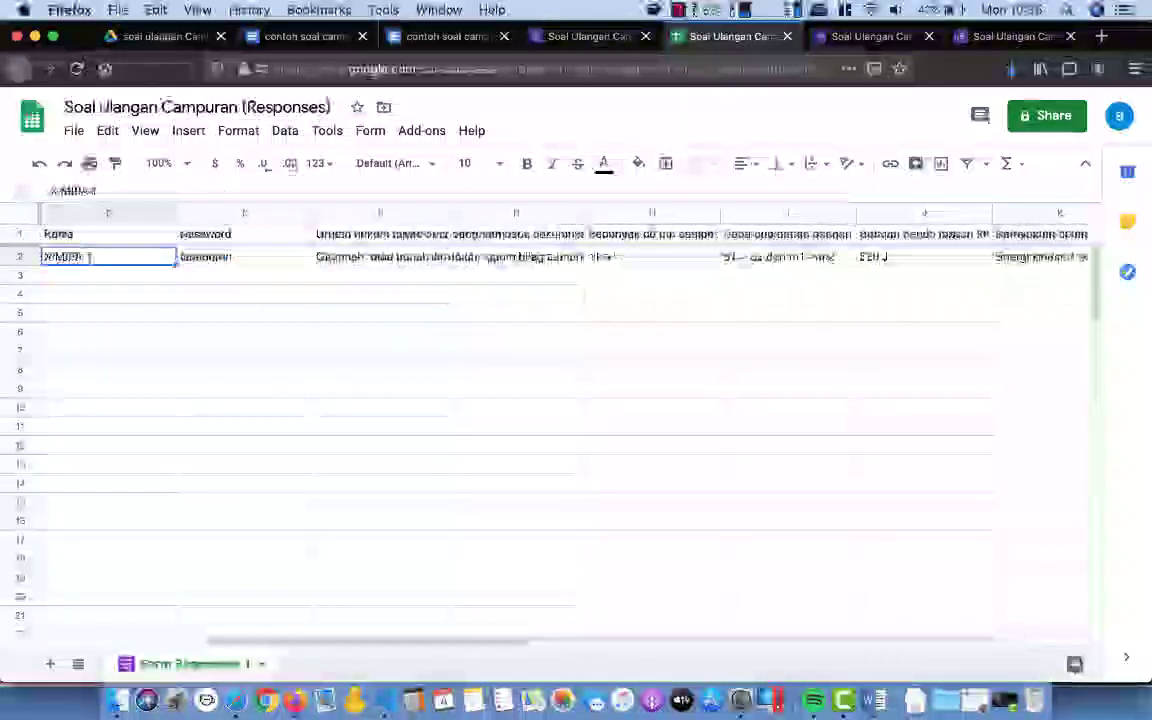
key(Left)
key(Left)
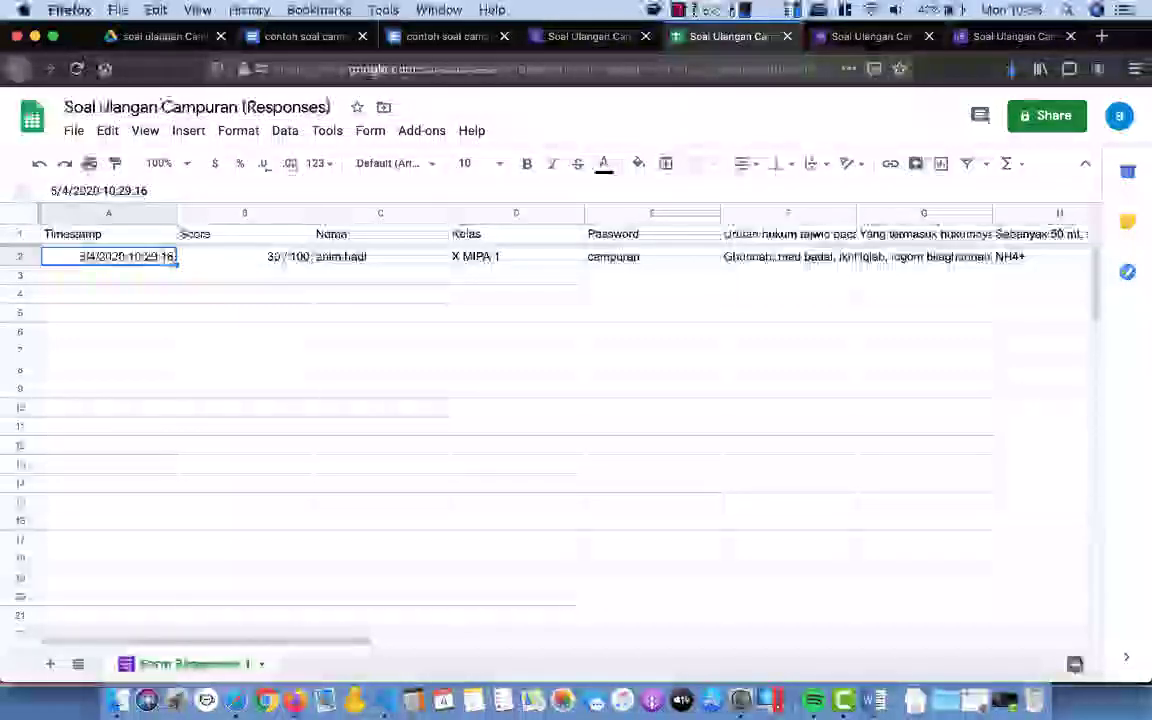
key(Right)
key(Right)
key(Right)
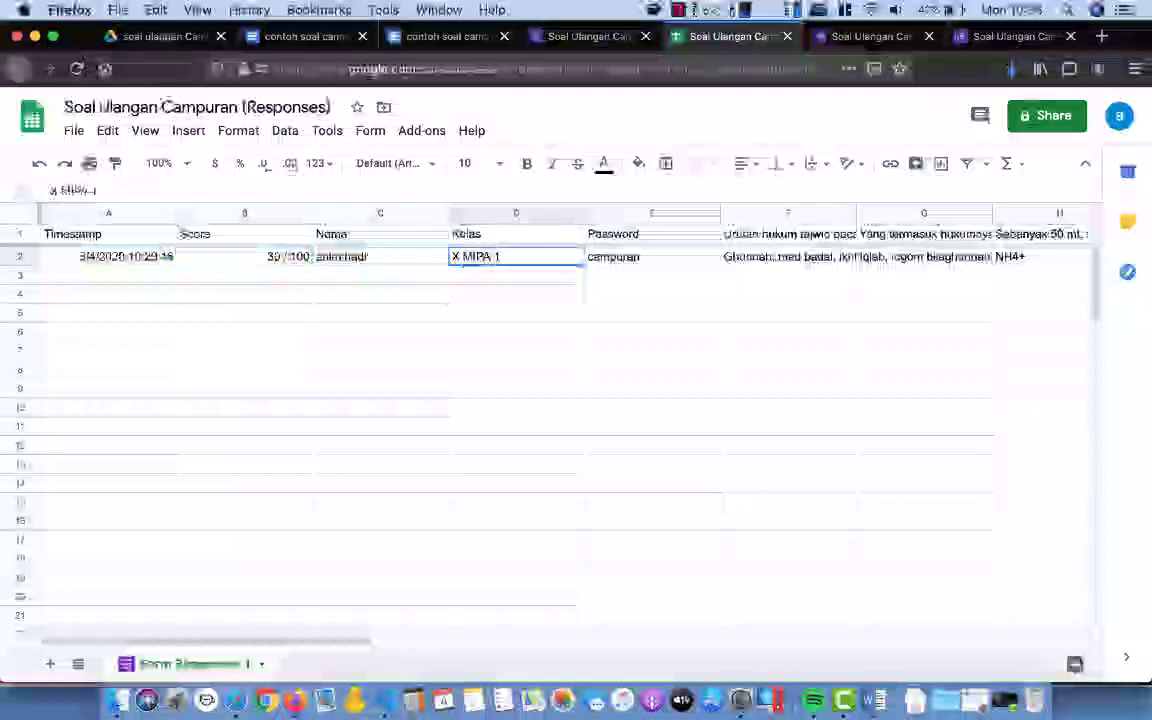
key(Left)
key(Left)
key(Left)
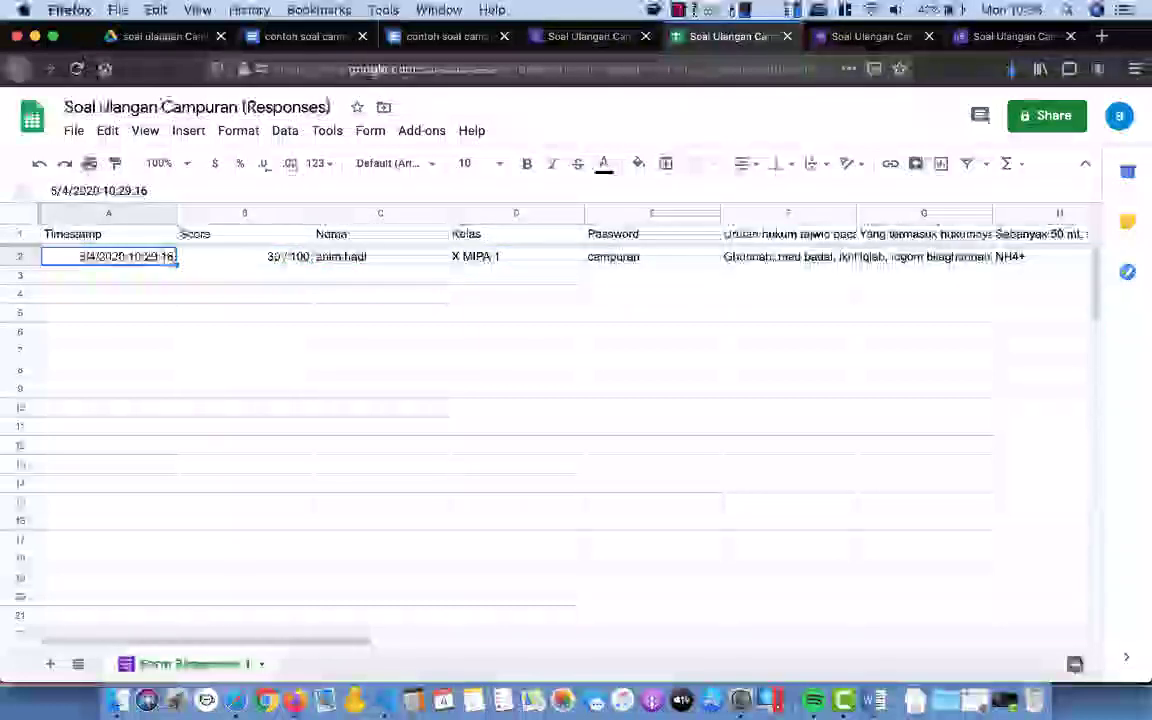
click(585, 36)
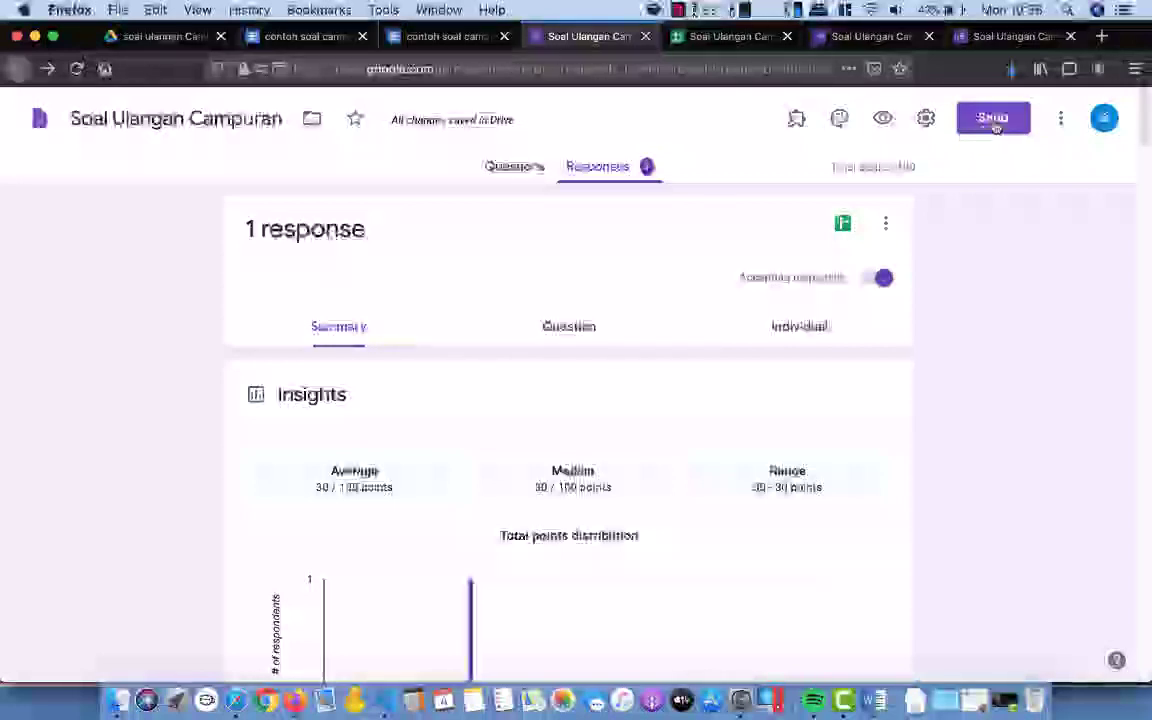
Step: Copy the quiz's shortened share link from the Send form dialog
click(995, 122)
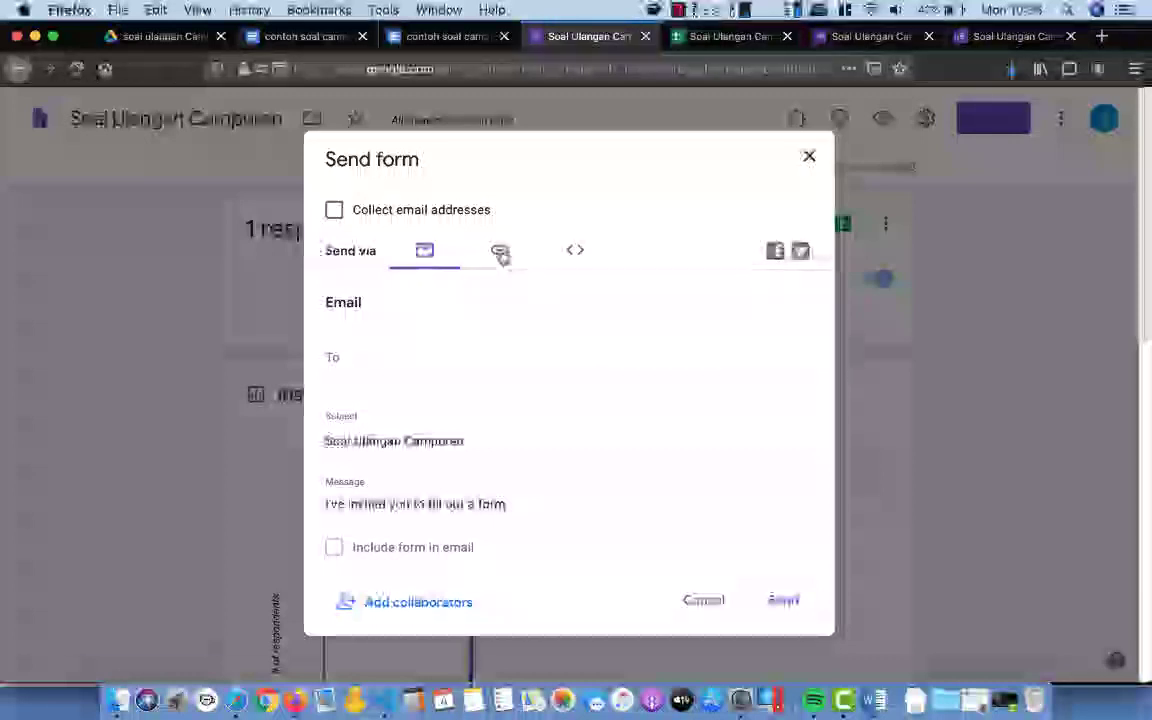
click(500, 251)
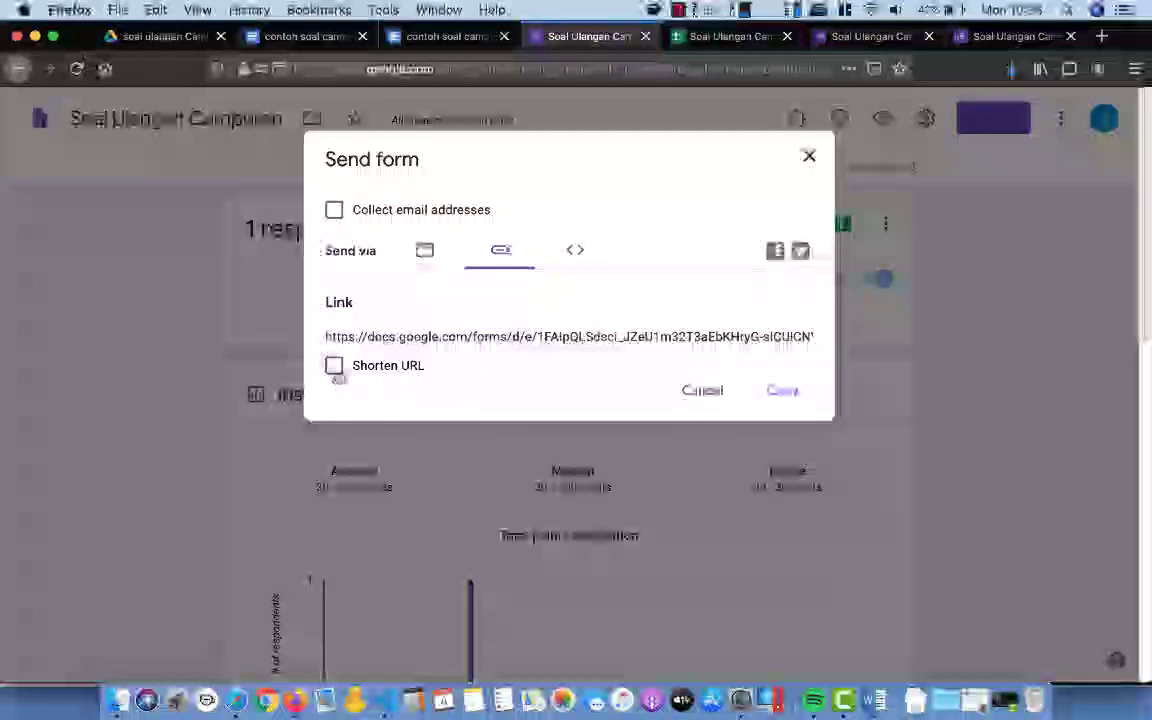
click(335, 367)
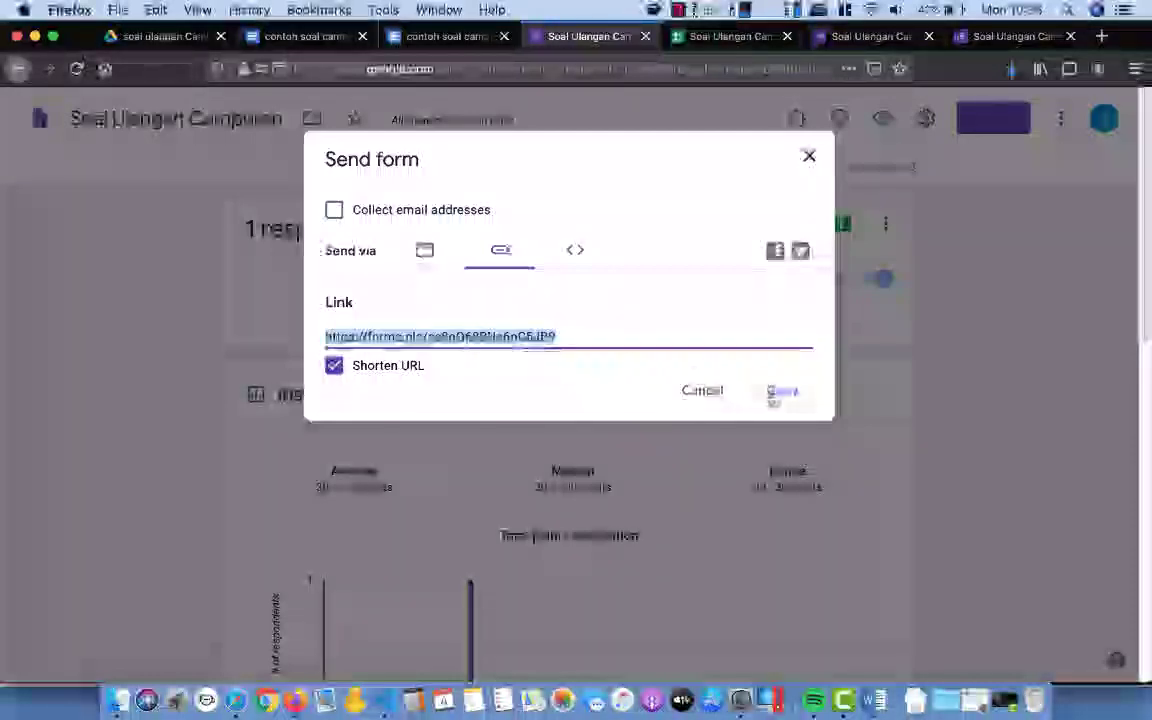
click(782, 392)
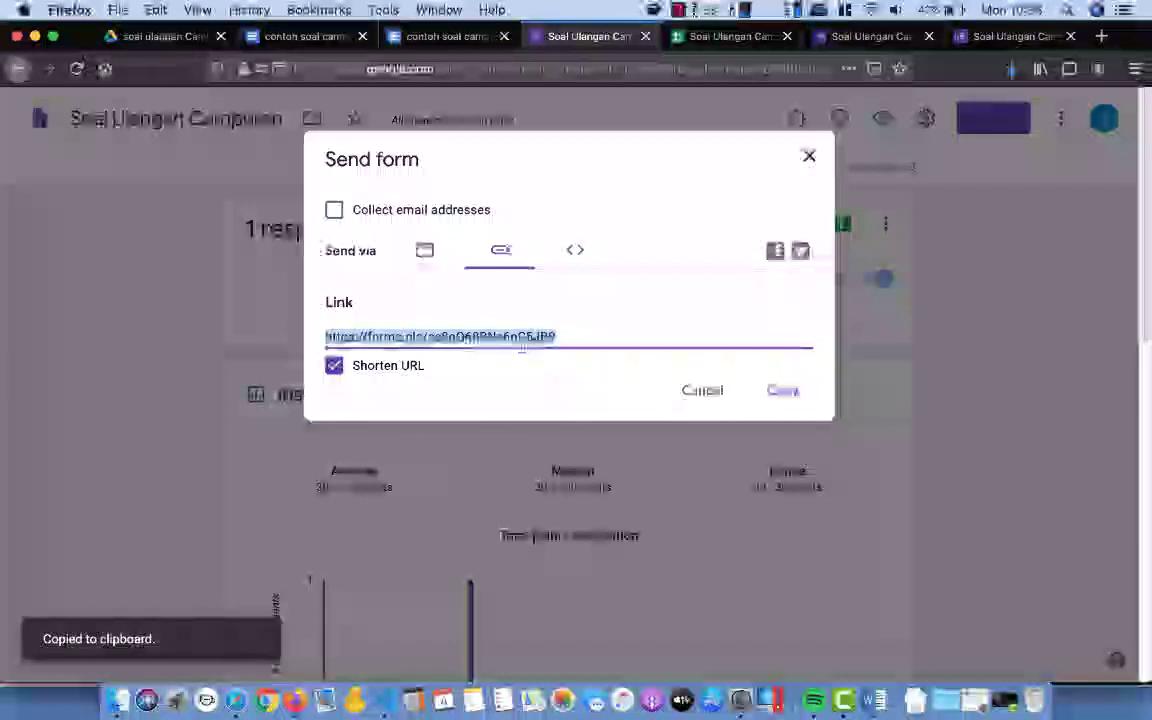